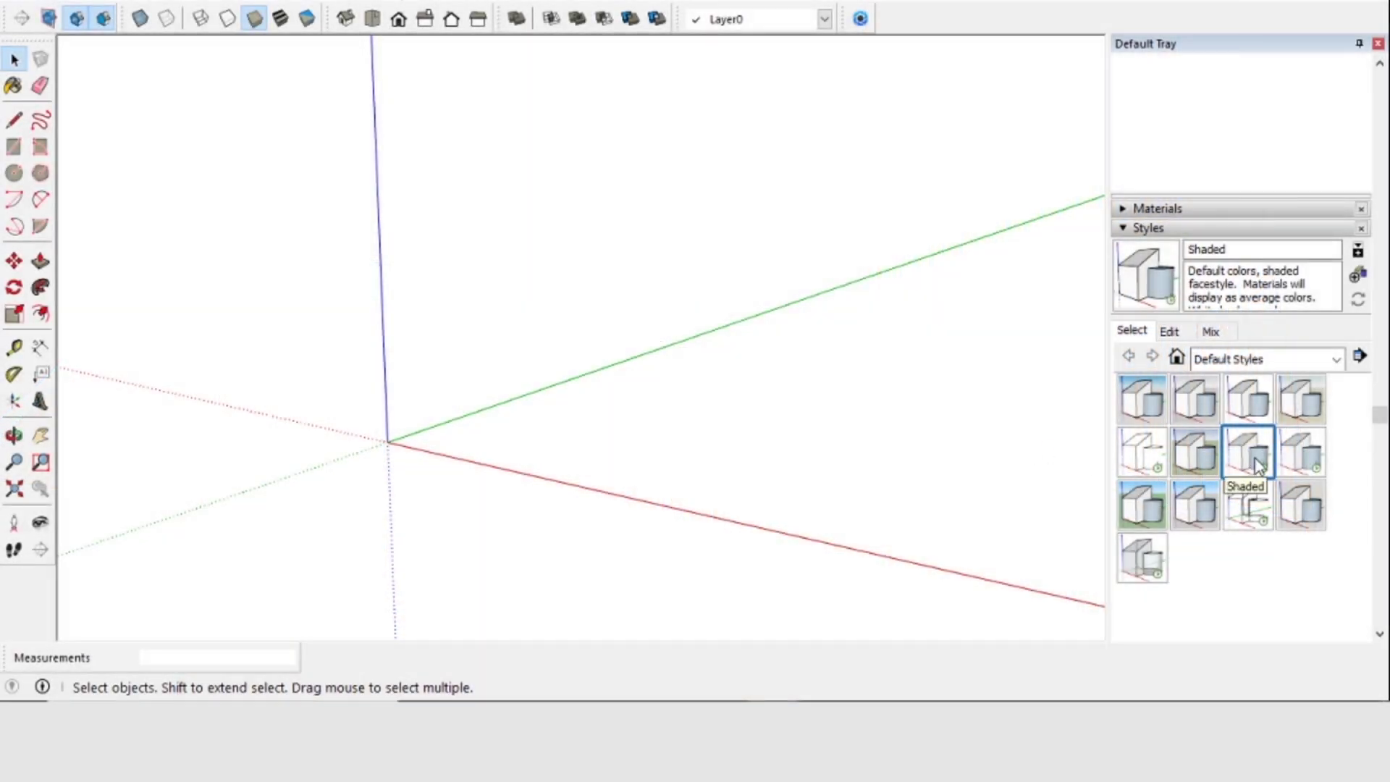
pyautogui.click(1170, 331)
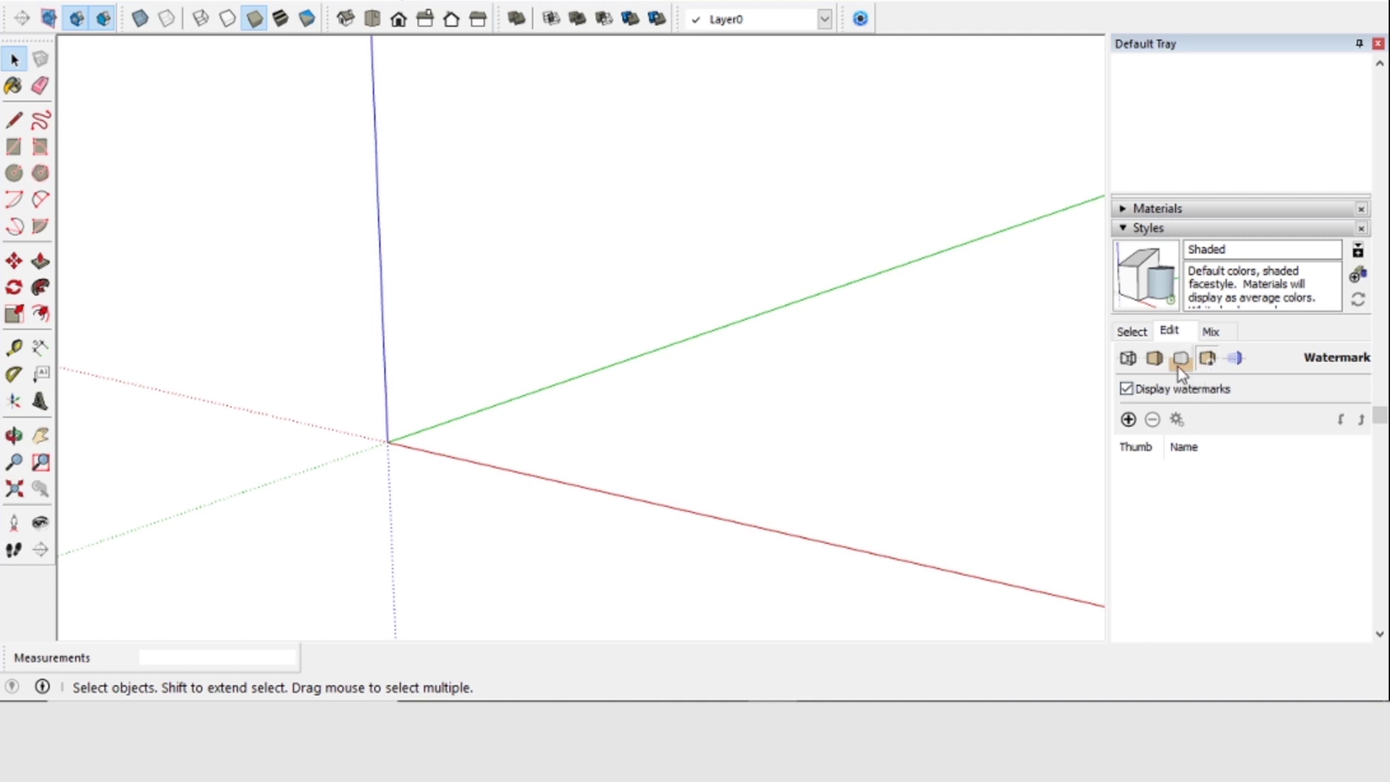
pyautogui.click(1128, 420)
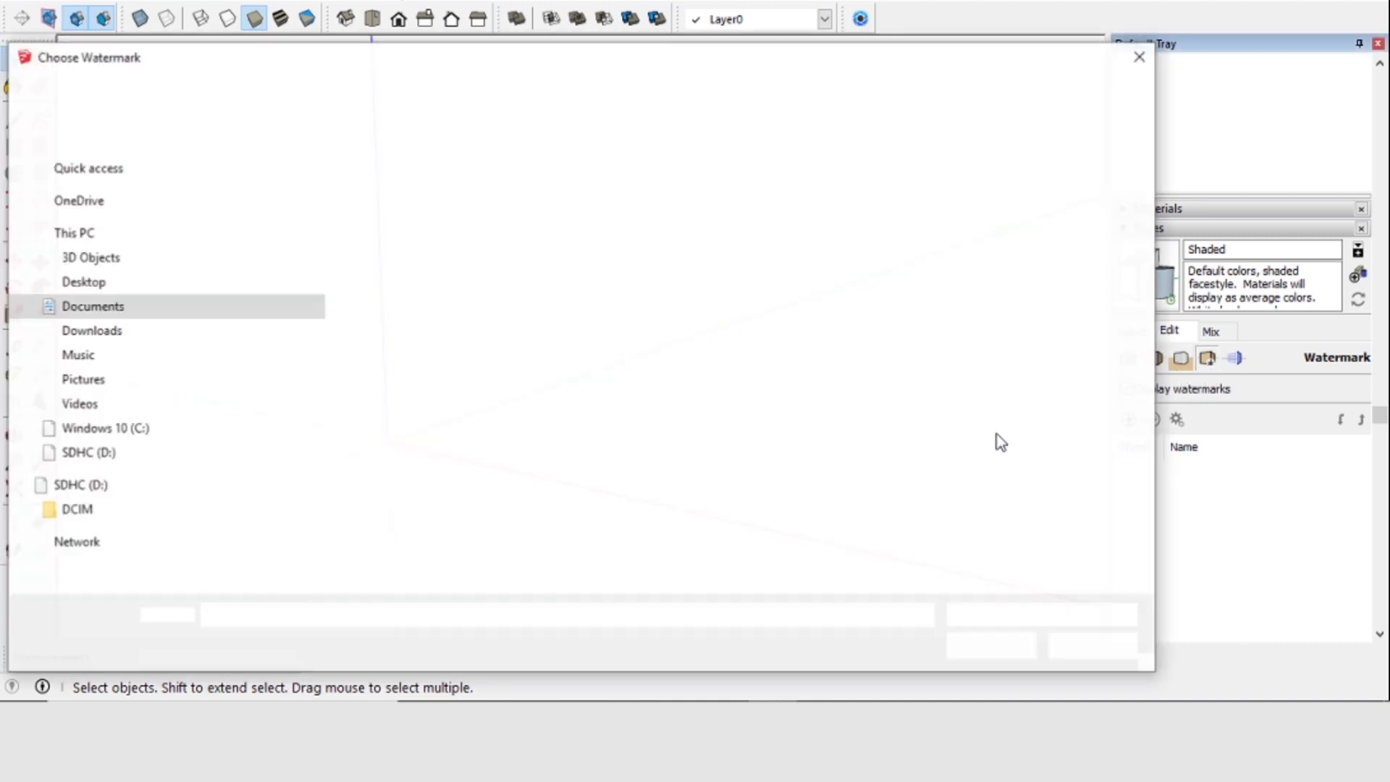
pyautogui.scroll(10, 263, 380)
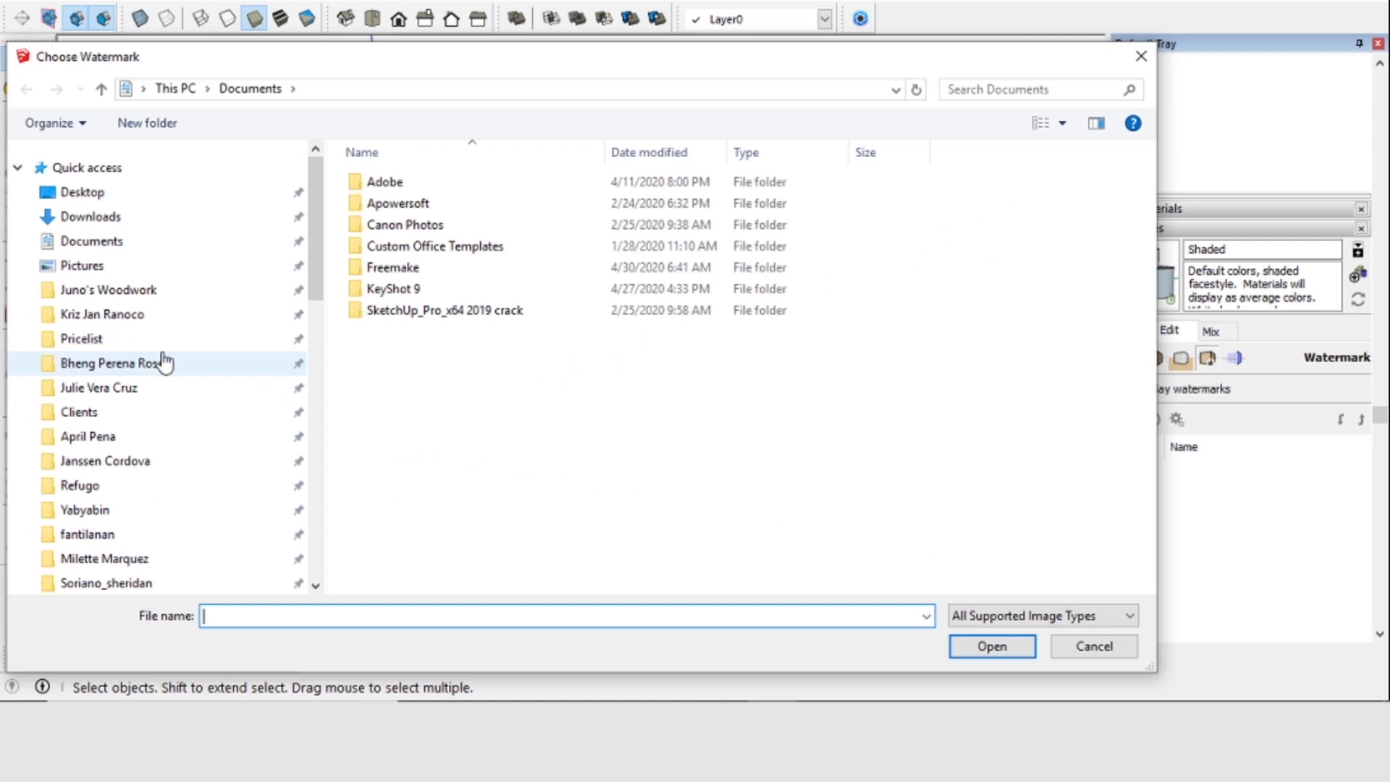
pyautogui.click(136, 438)
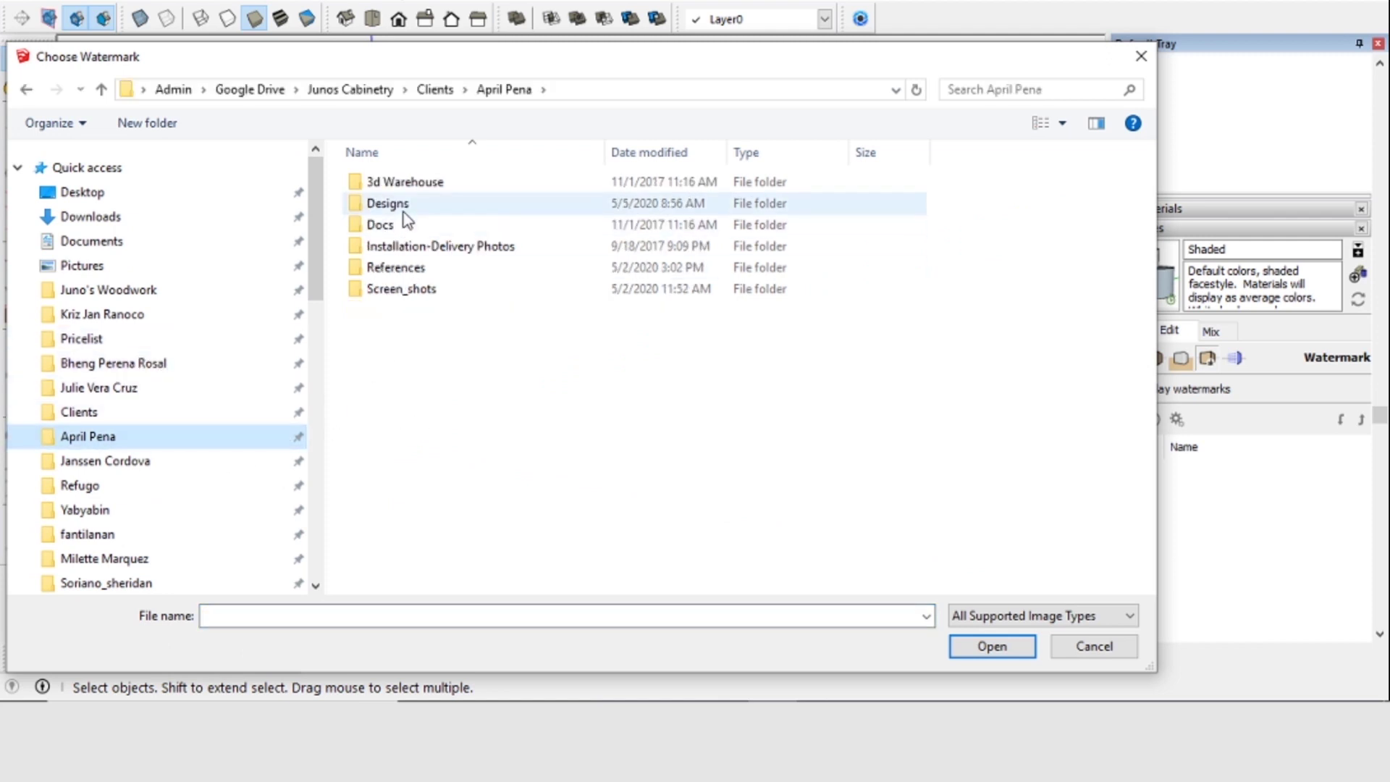
pyautogui.doubleClick(404, 278)
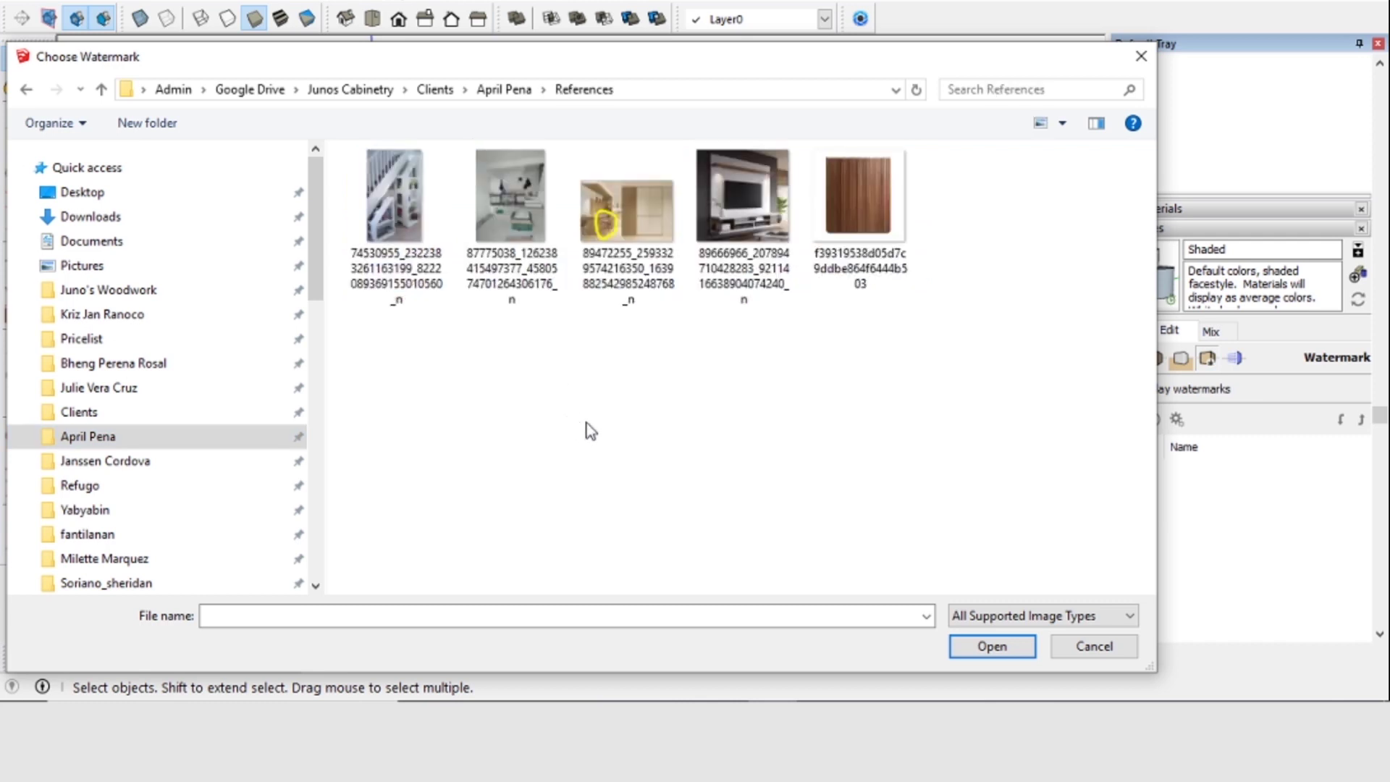
pyautogui.click(655, 281)
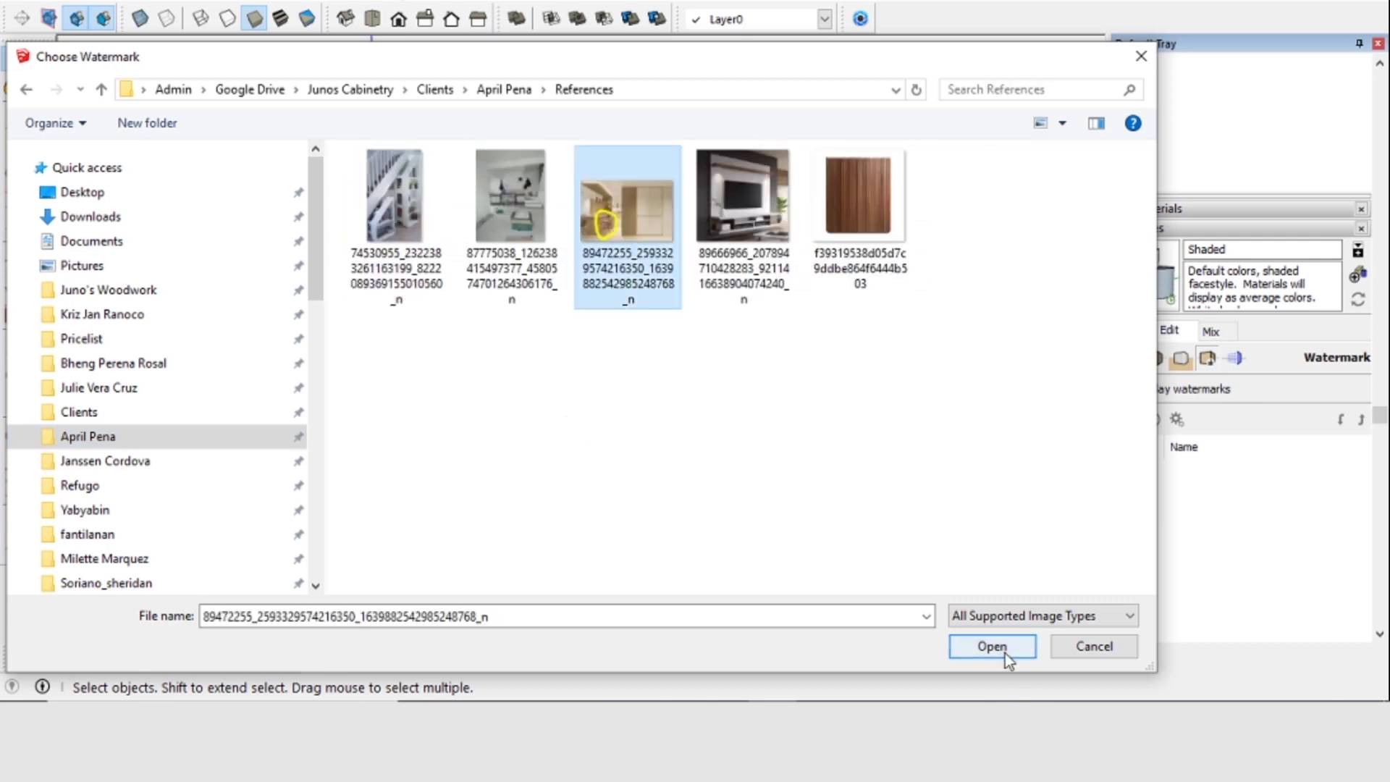
pyautogui.click(1004, 652)
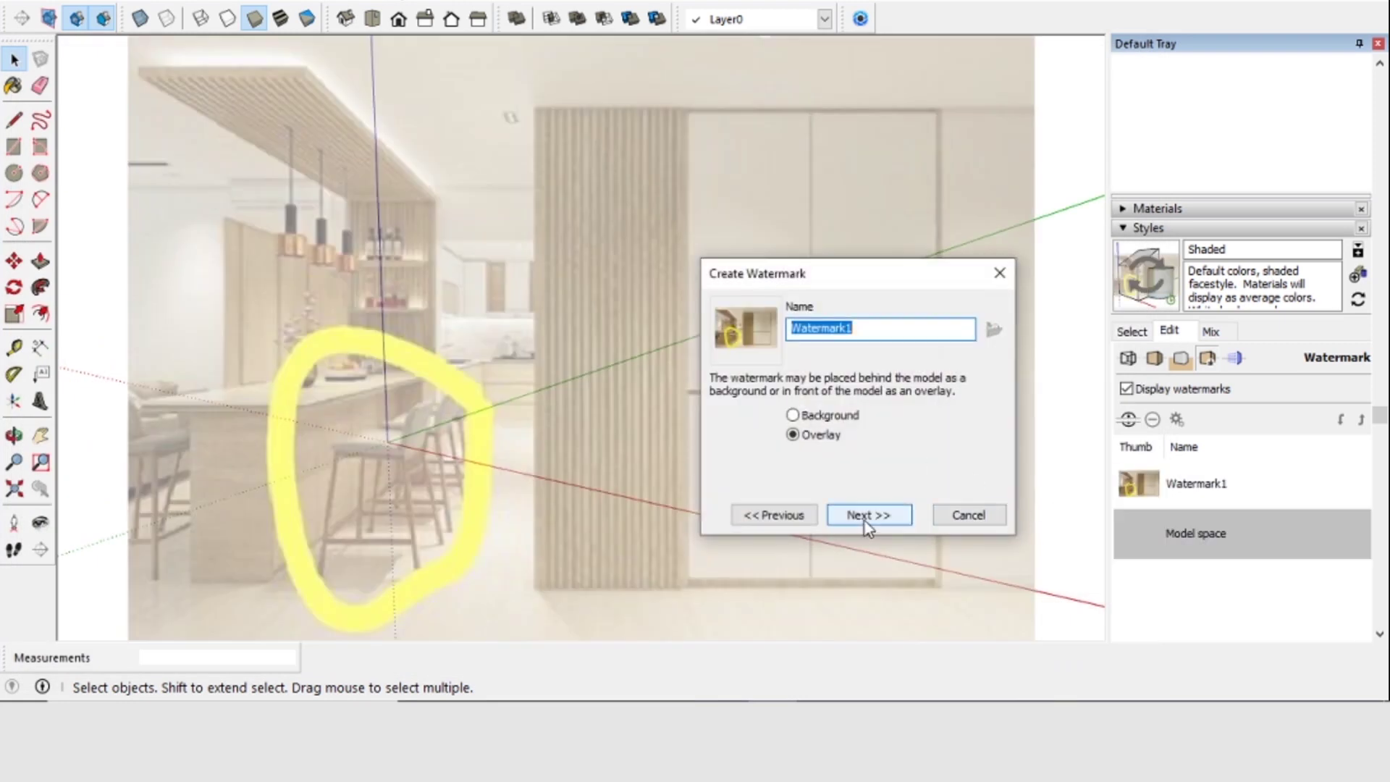
# Finish the overlay watermark with its blend fully toward Image, positioned in the screen and anchored at the upper-left corner
pyautogui.click(869, 514)
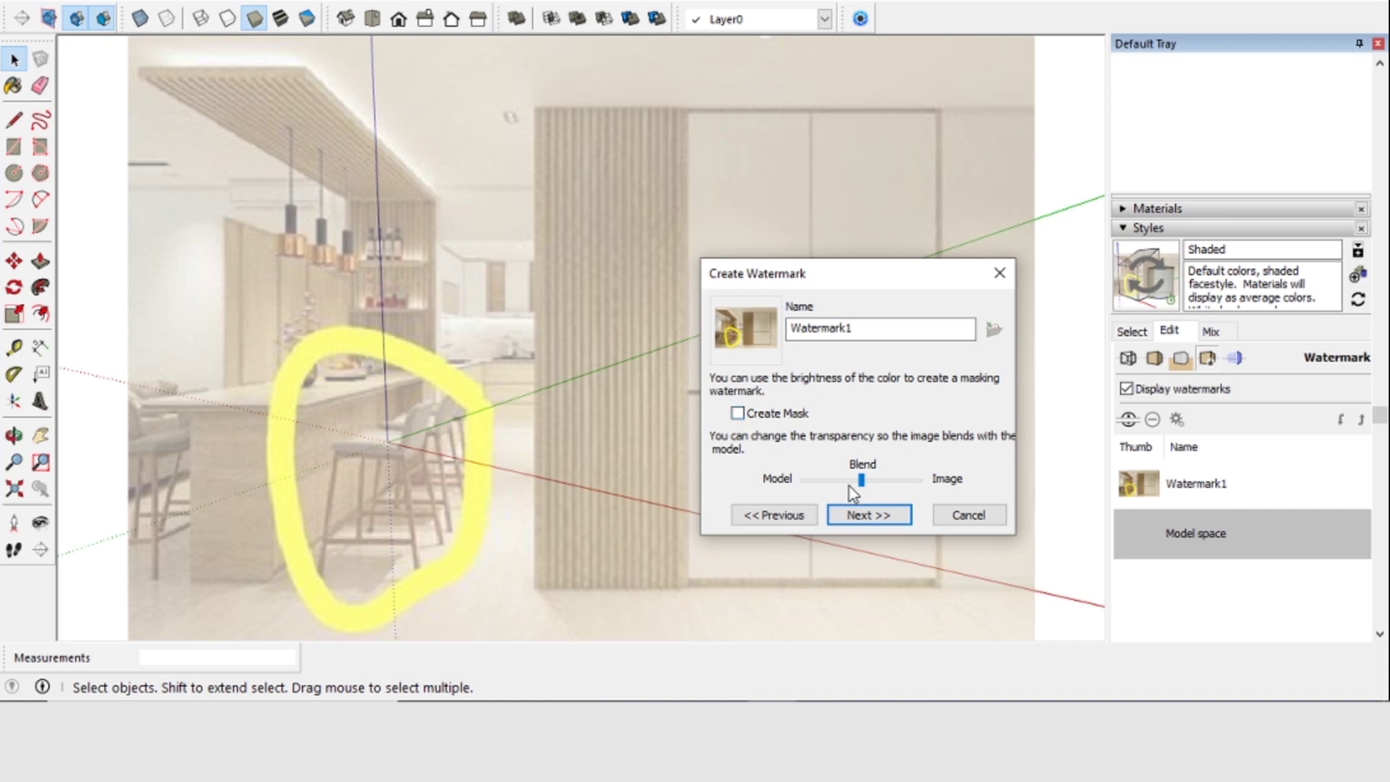
pyautogui.moveTo(862, 480); pyautogui.dragTo(915, 480)
pyautogui.moveTo(821, 485); pyautogui.dragTo(914, 483)
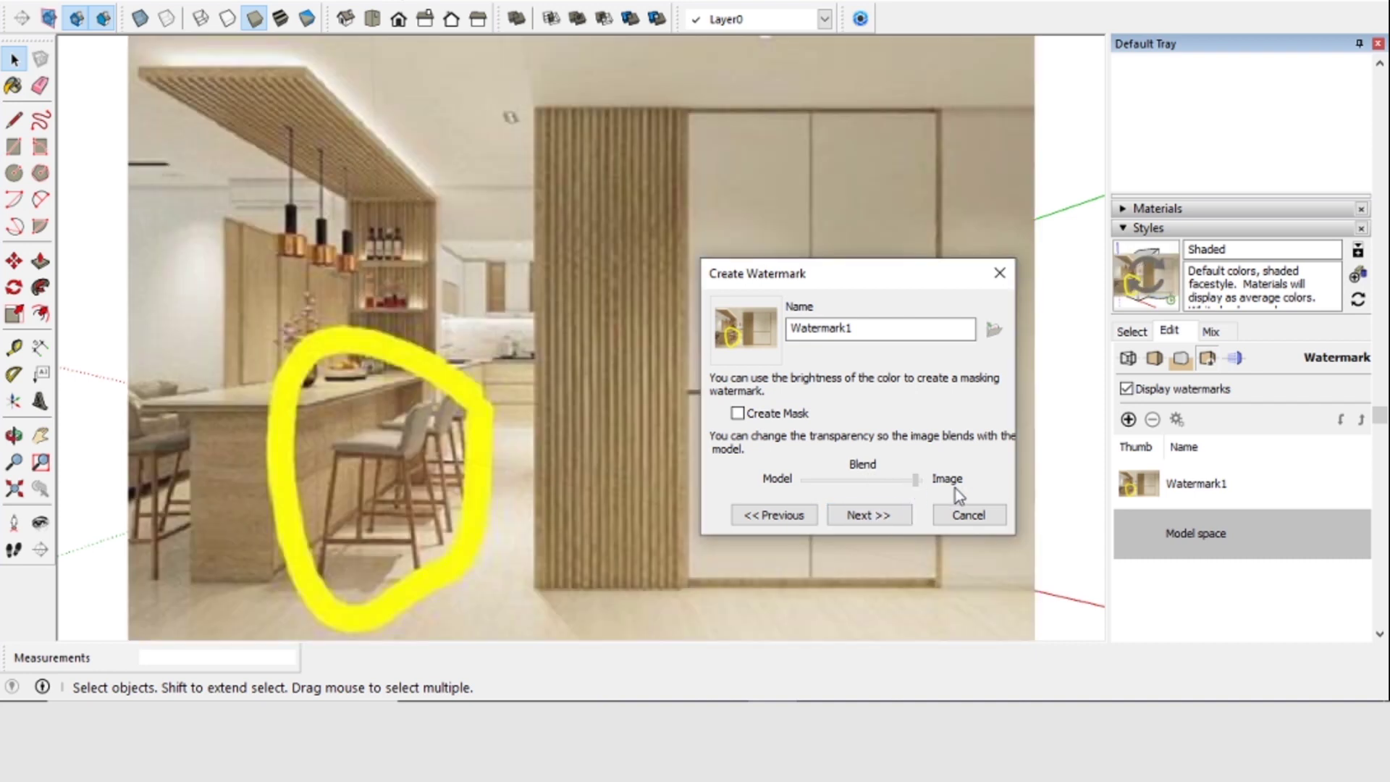
pyautogui.click(875, 517)
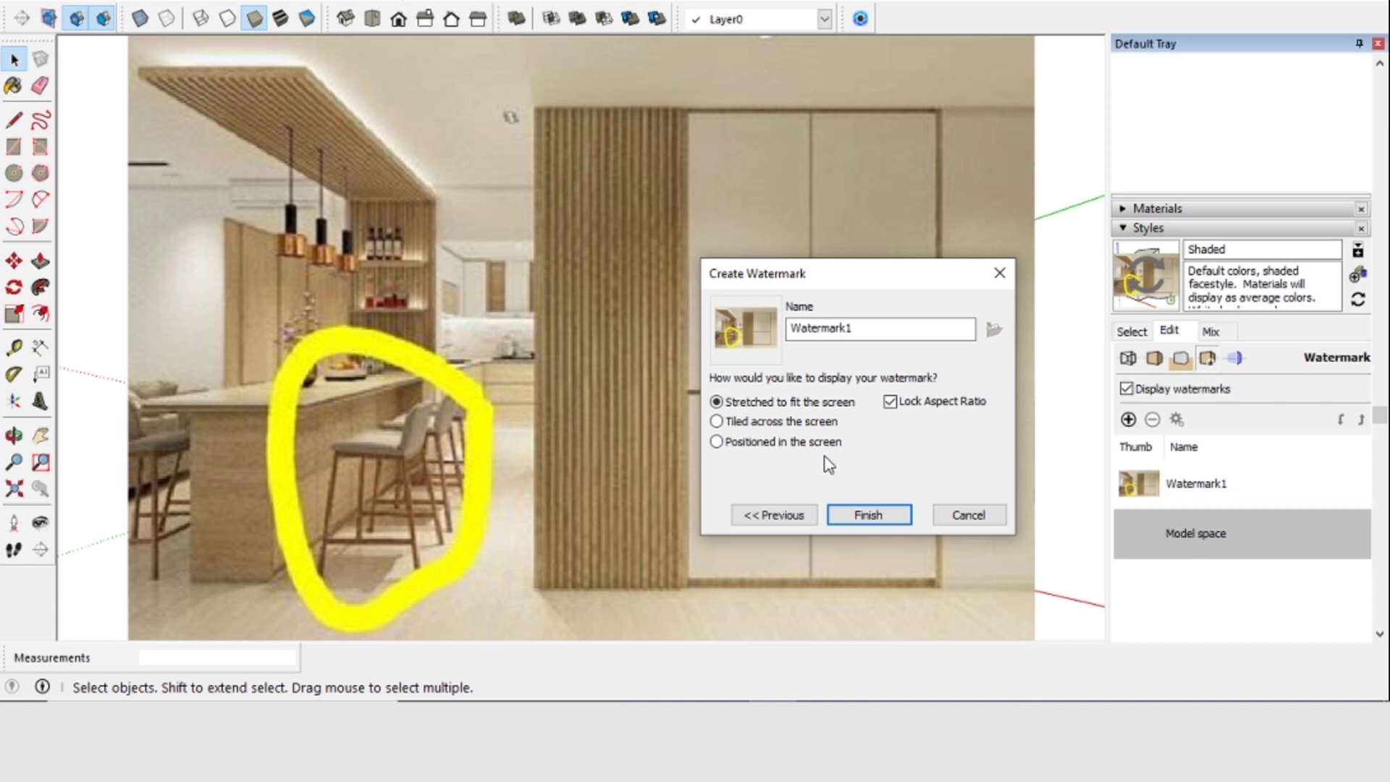
pyautogui.click(811, 442)
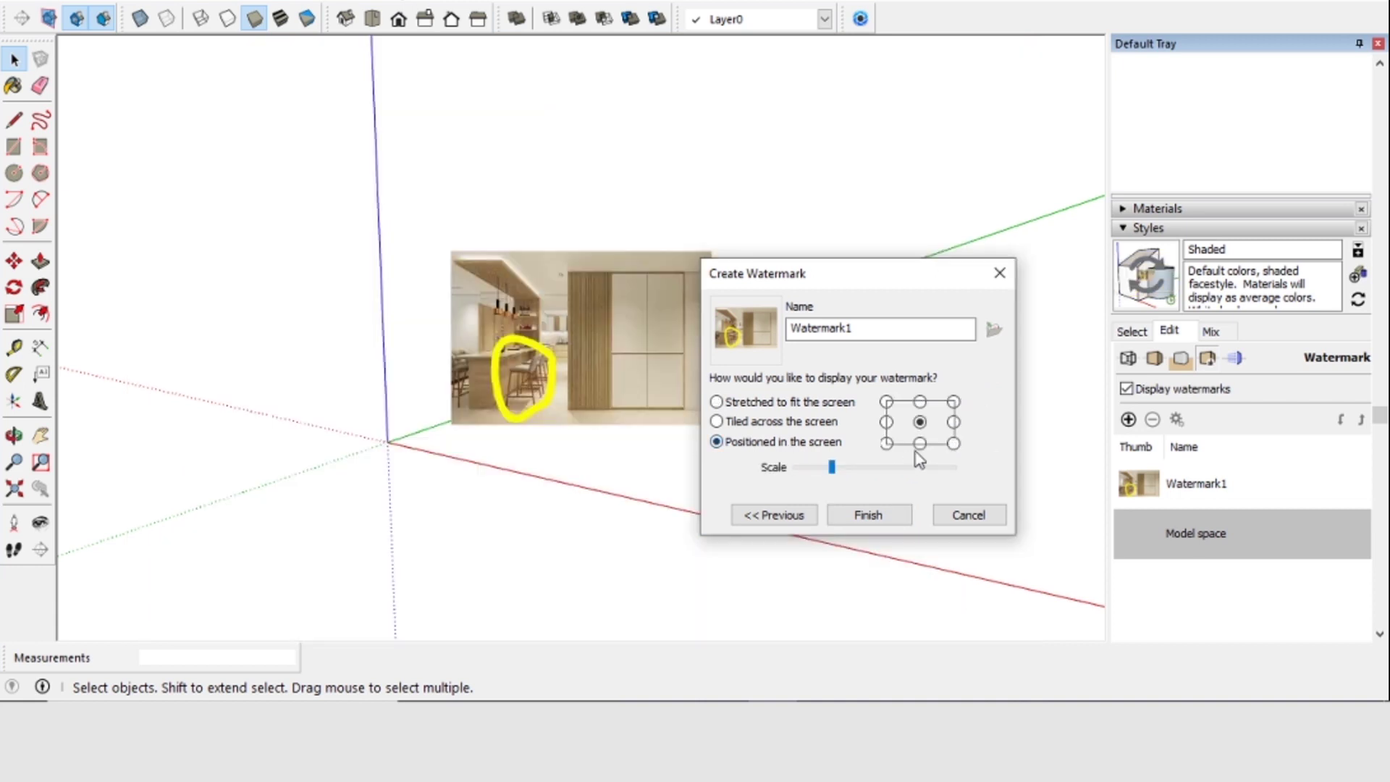
pyautogui.click(887, 403)
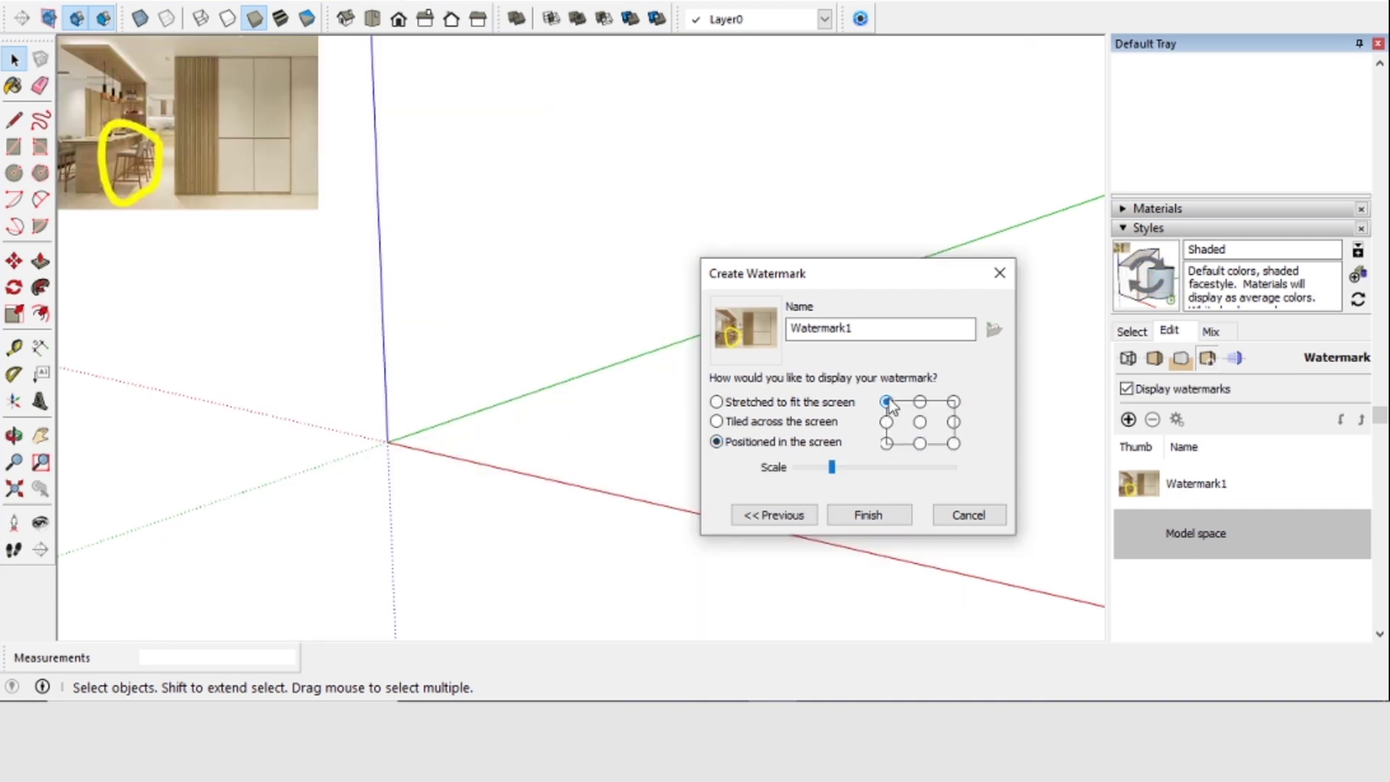
pyautogui.click(868, 515)
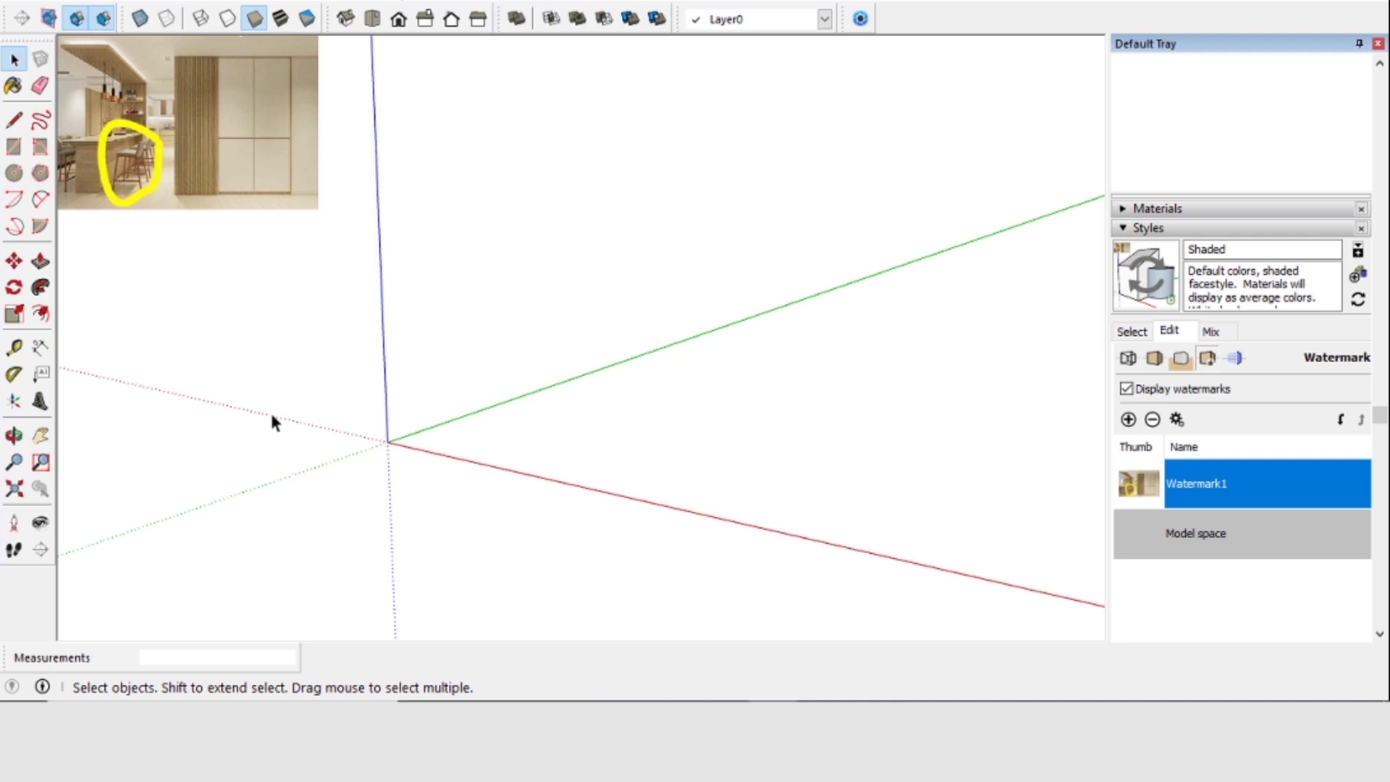
# Check the model's length unit format and precision in Model Info
pyautogui.keyDown('shift'); pyautogui.moveTo(353, 363); pyautogui.dragTo(564, 429, button='middle'); pyautogui.keyUp('shift')
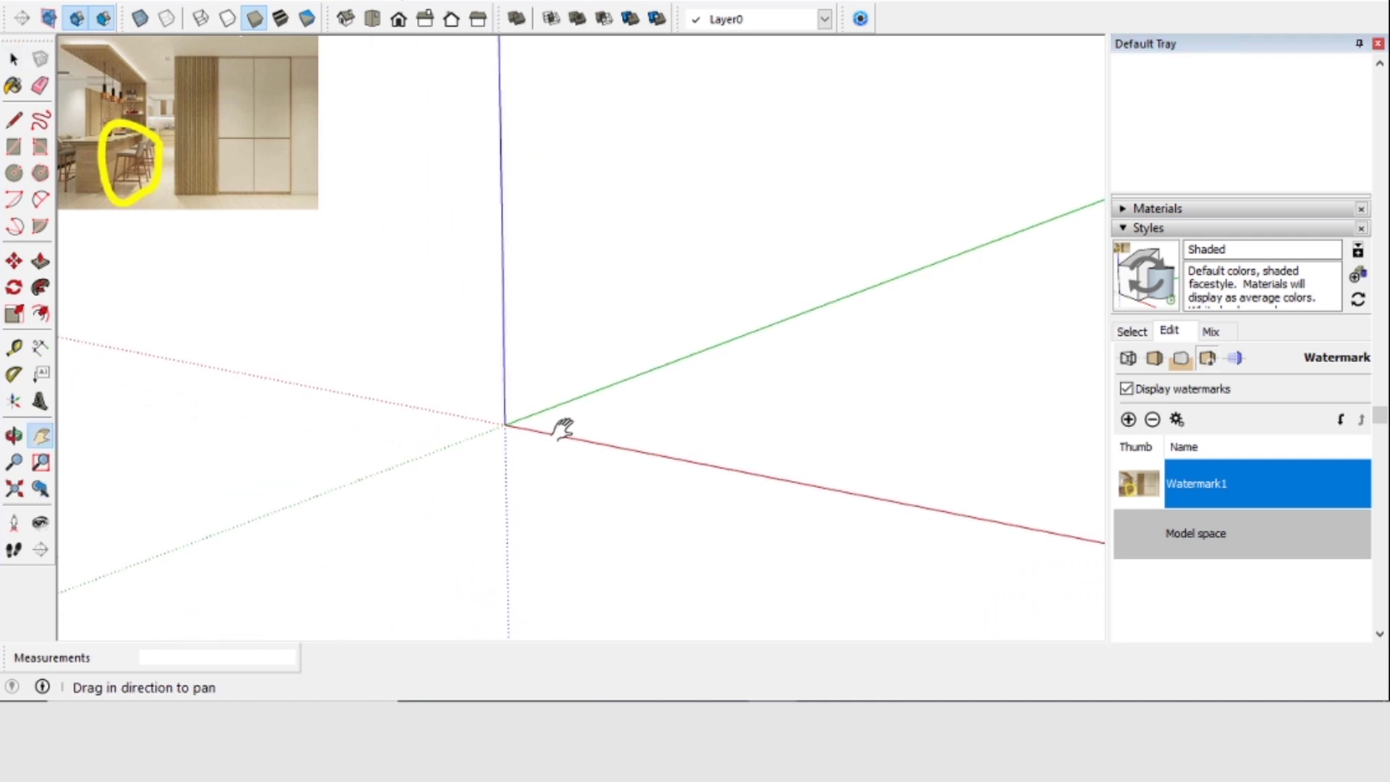
pyautogui.click(14, 346)
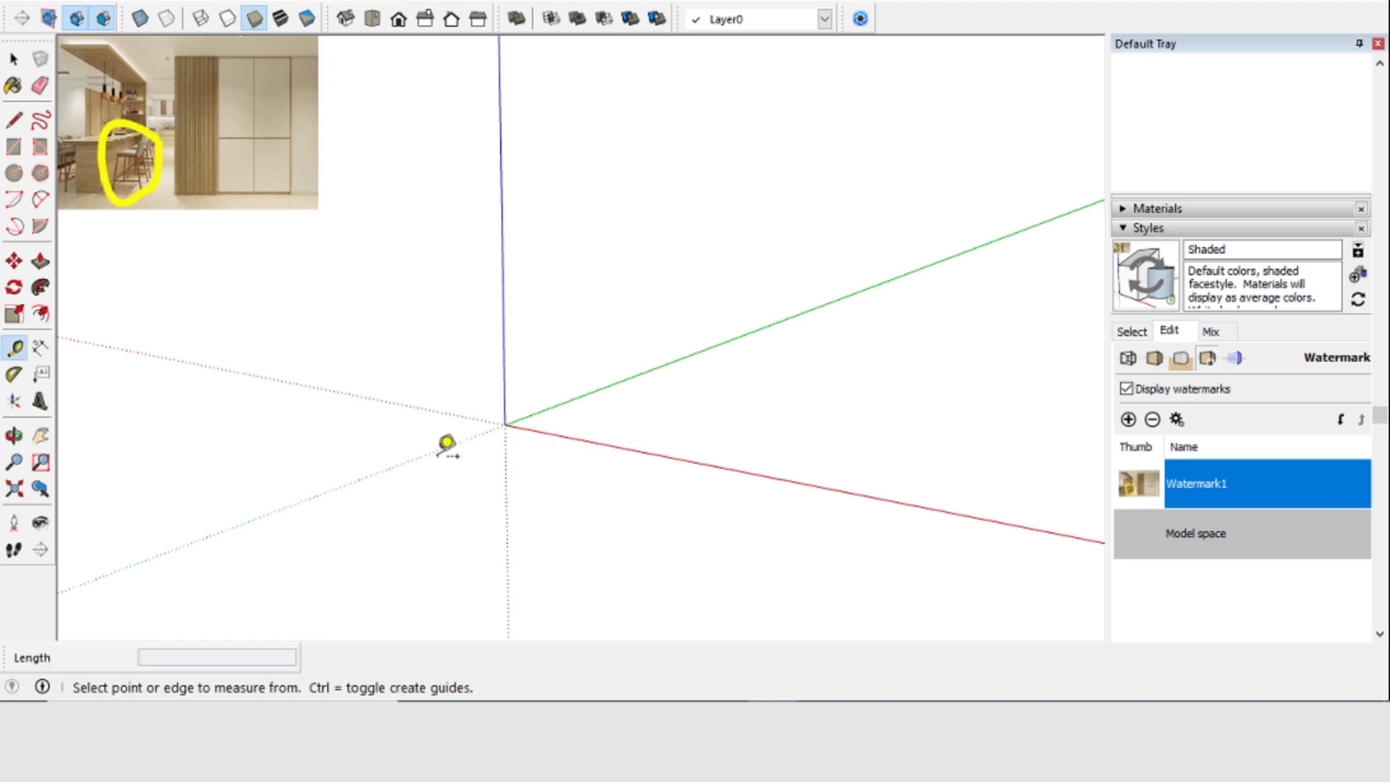
pyautogui.click(276, 2)
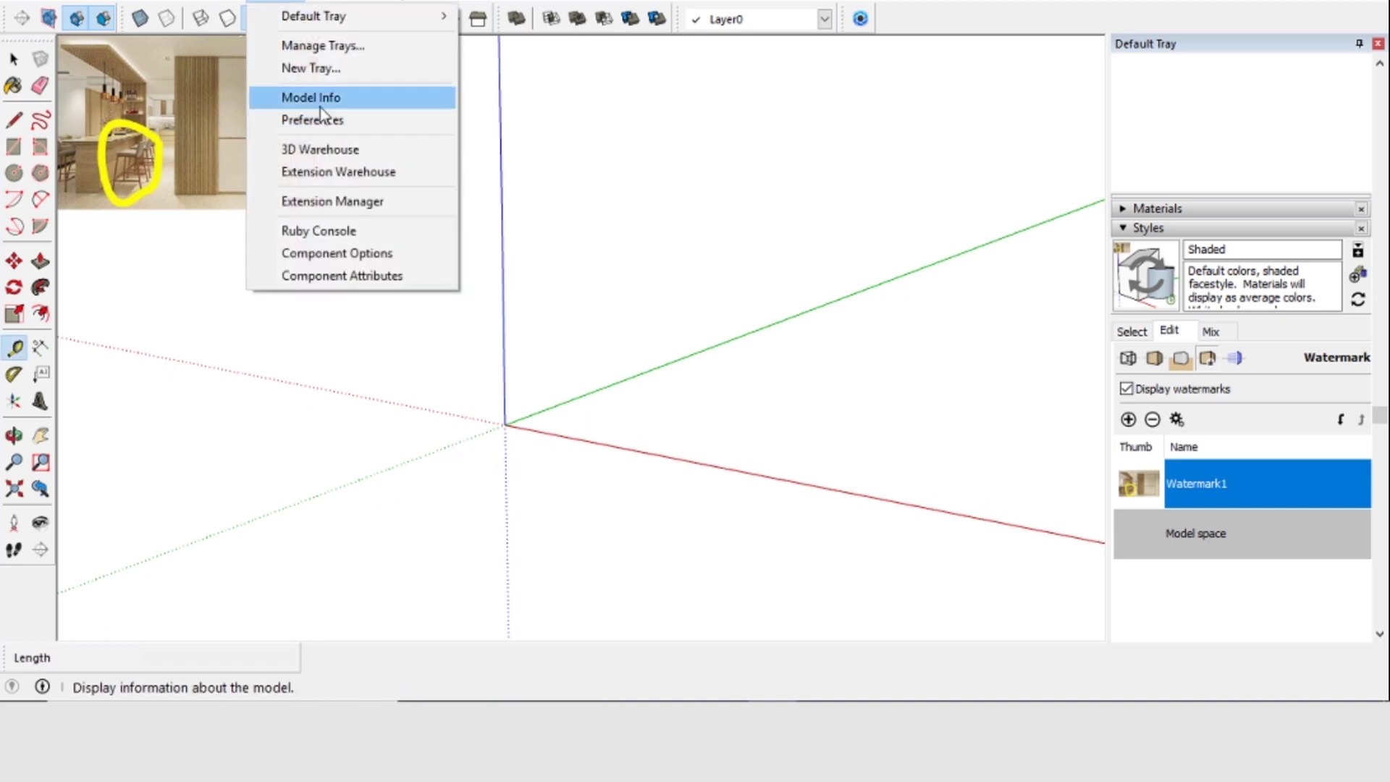
pyautogui.click(324, 105)
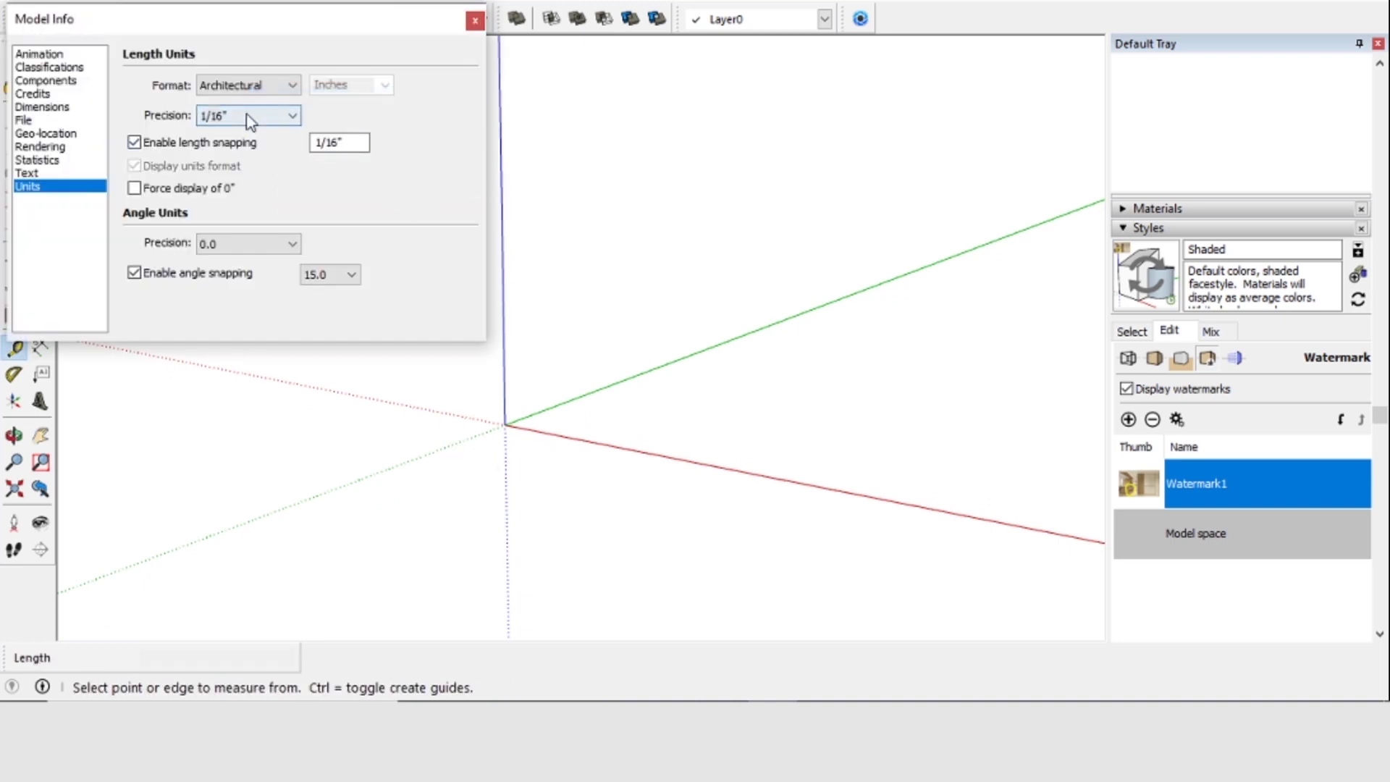
pyautogui.click(475, 20)
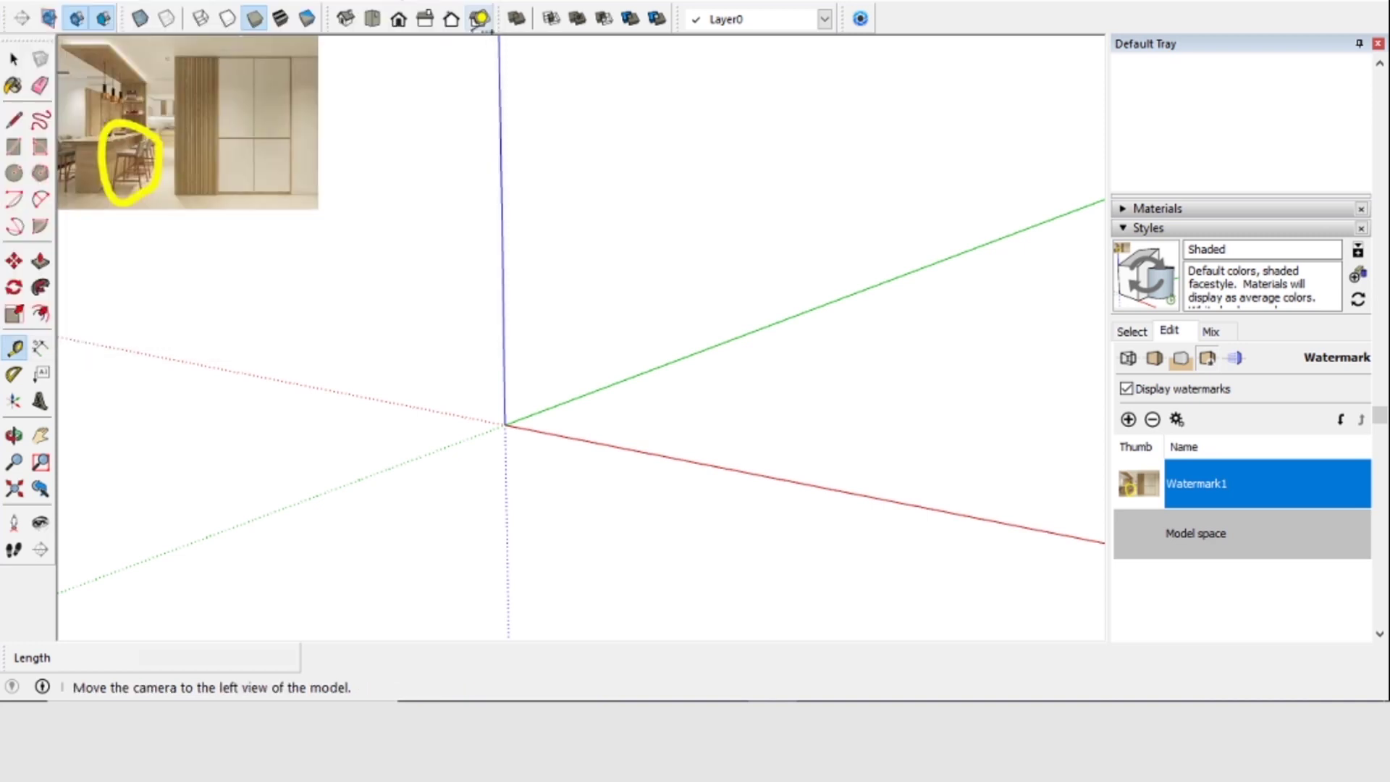
# Place one guide 60 cm from the green axis and another 6' from the red axis with Tape Measure
pyautogui.click(547, 408)
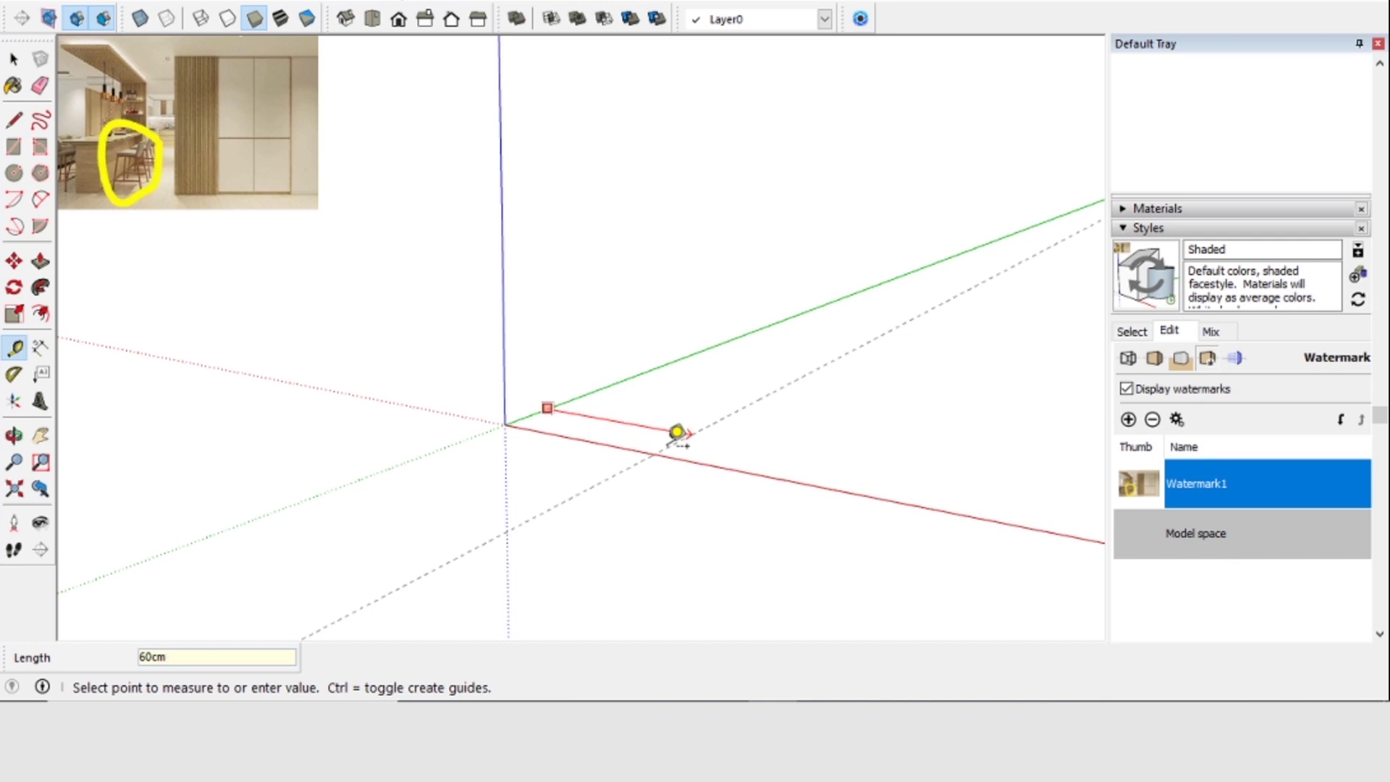
pyautogui.press('Return')
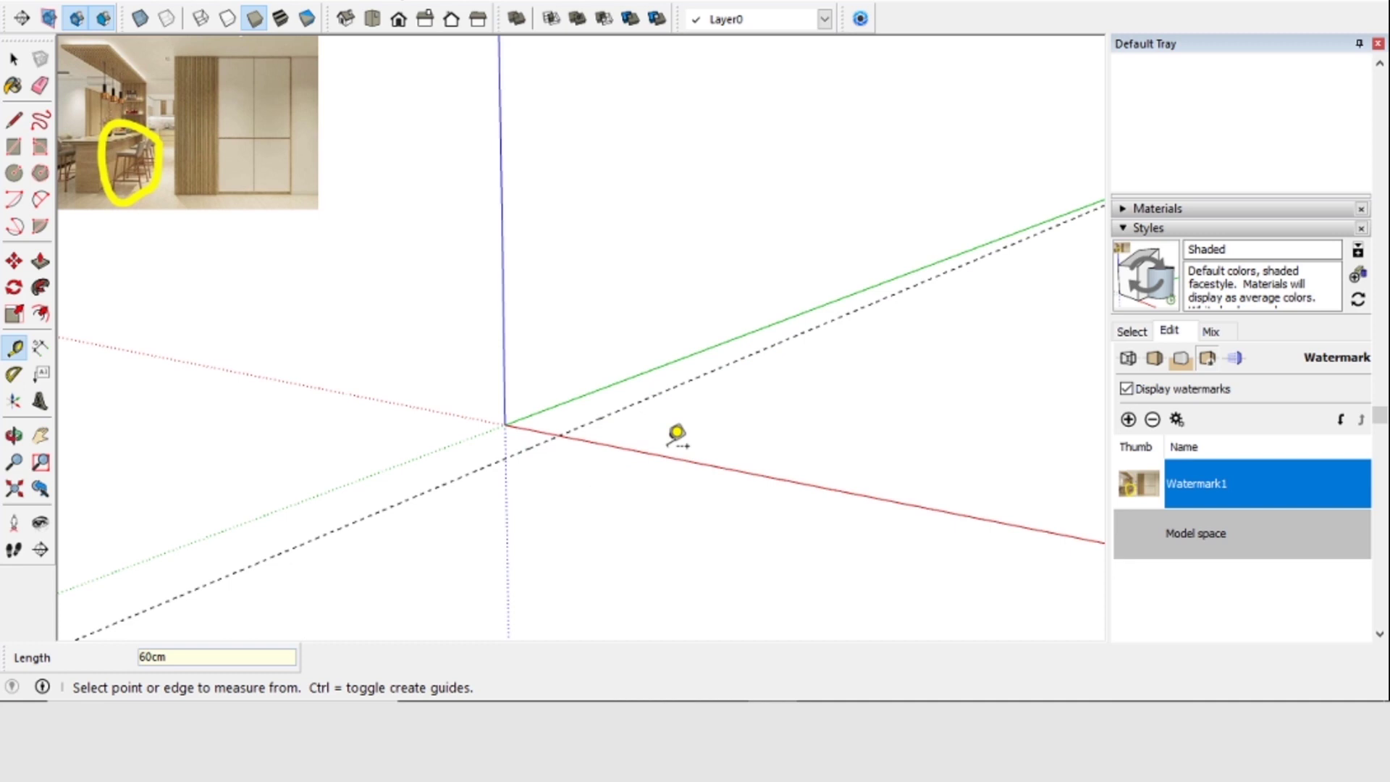
pyautogui.scroll(1, 412, 487)
pyautogui.scroll(1, 512, 412)
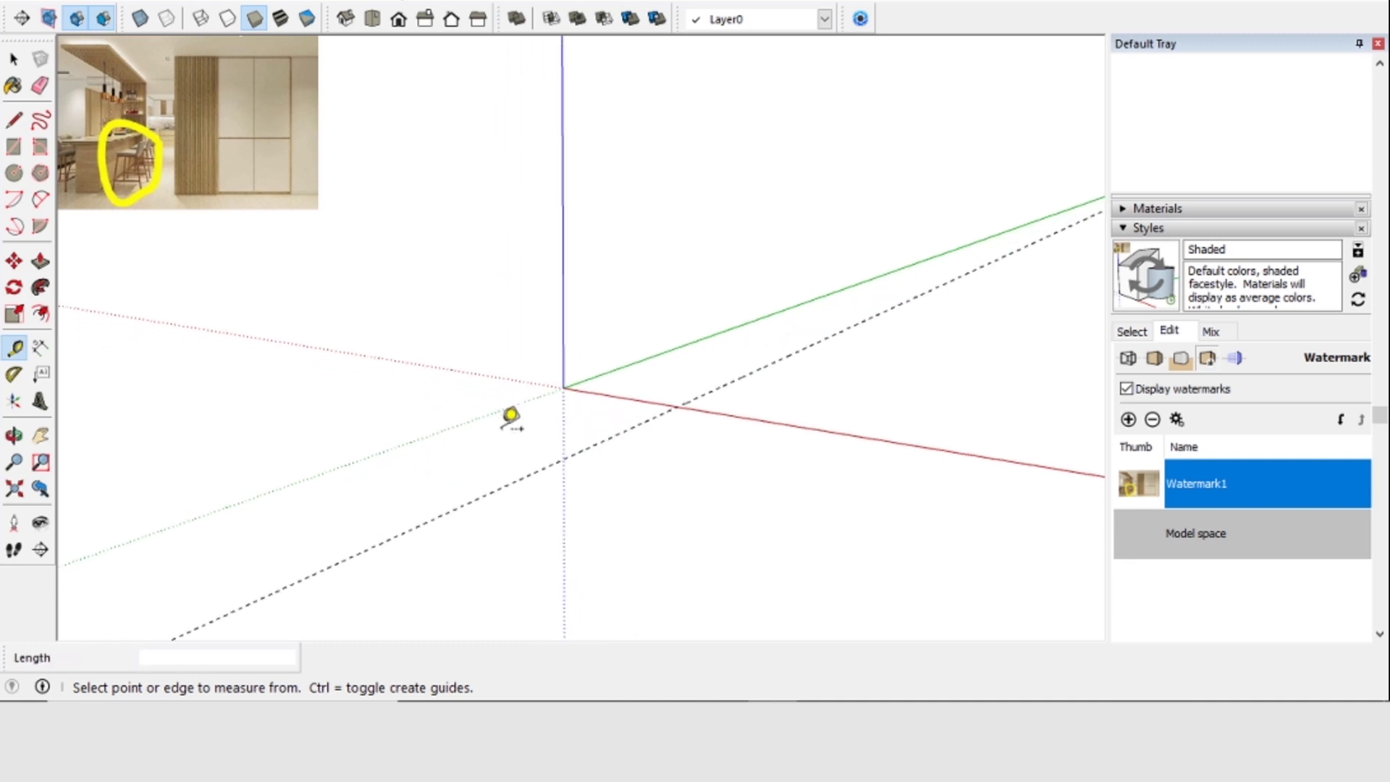
pyautogui.click(606, 394)
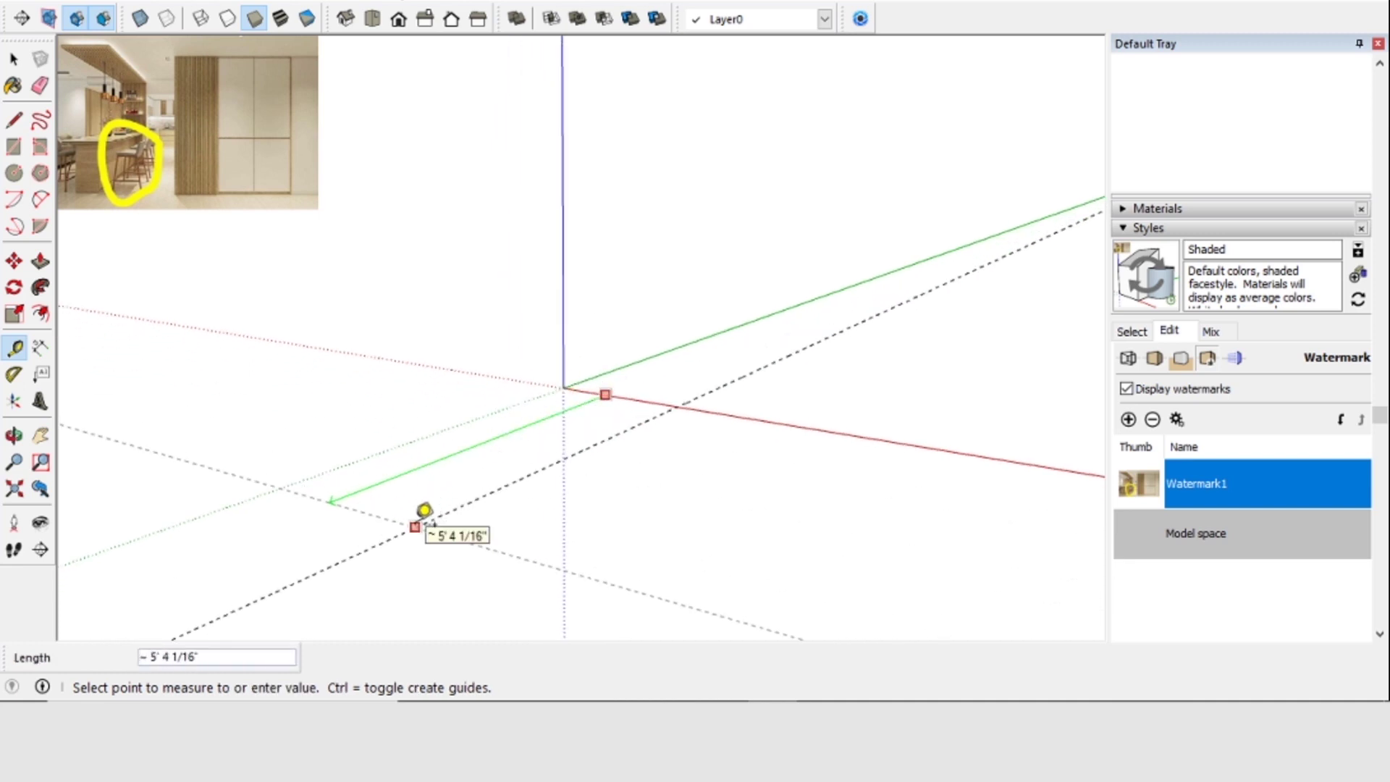
pyautogui.click(416, 525)
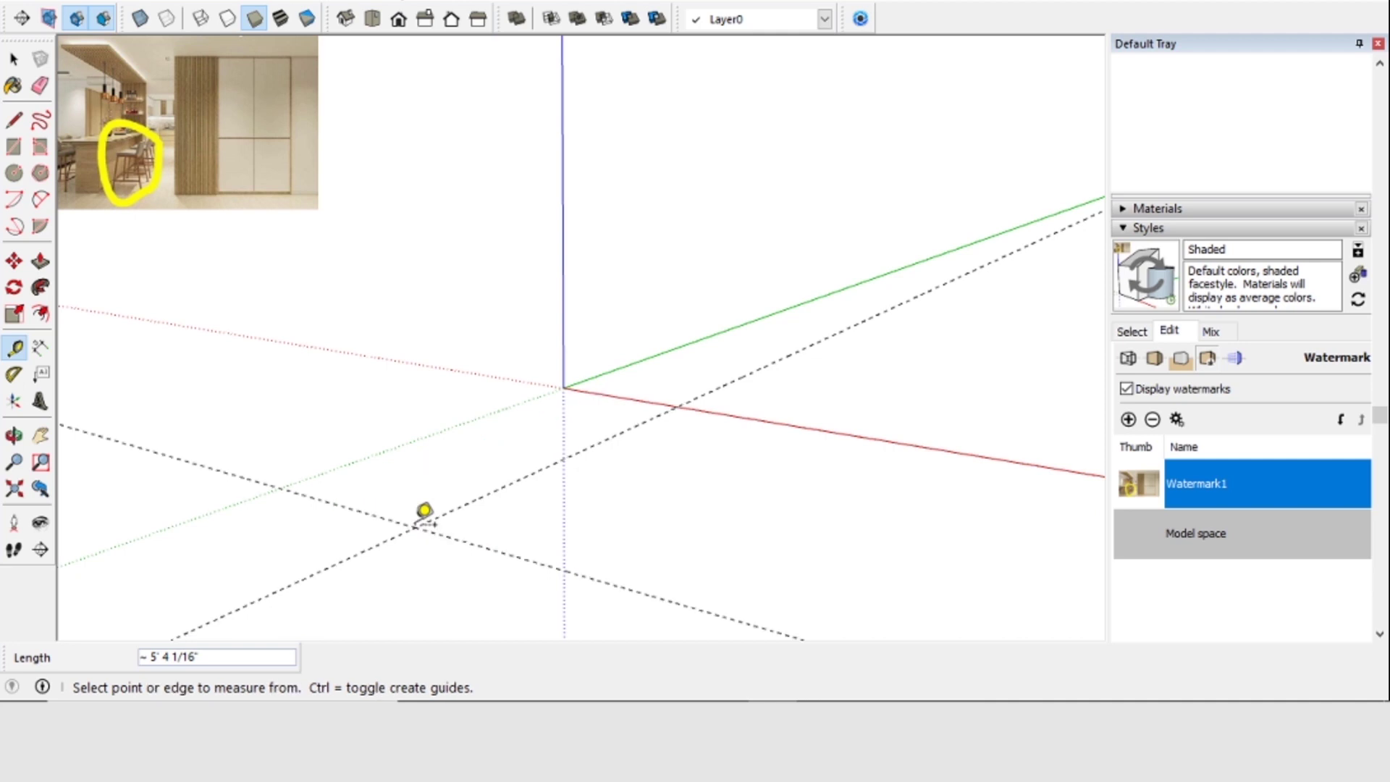
pyautogui.press('Return')
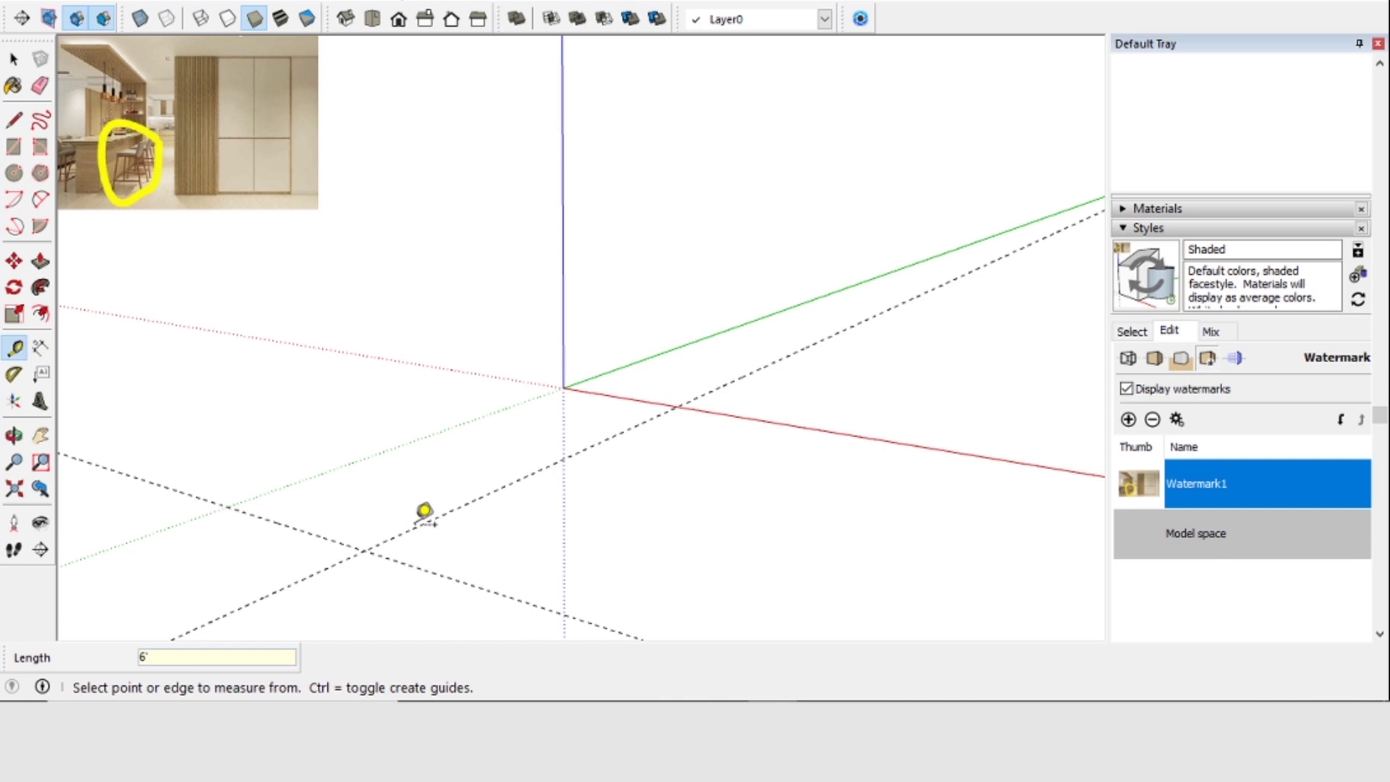
# Place a guide along the green axis, measured from the parallel 60 cm guide
pyautogui.click(504, 486)
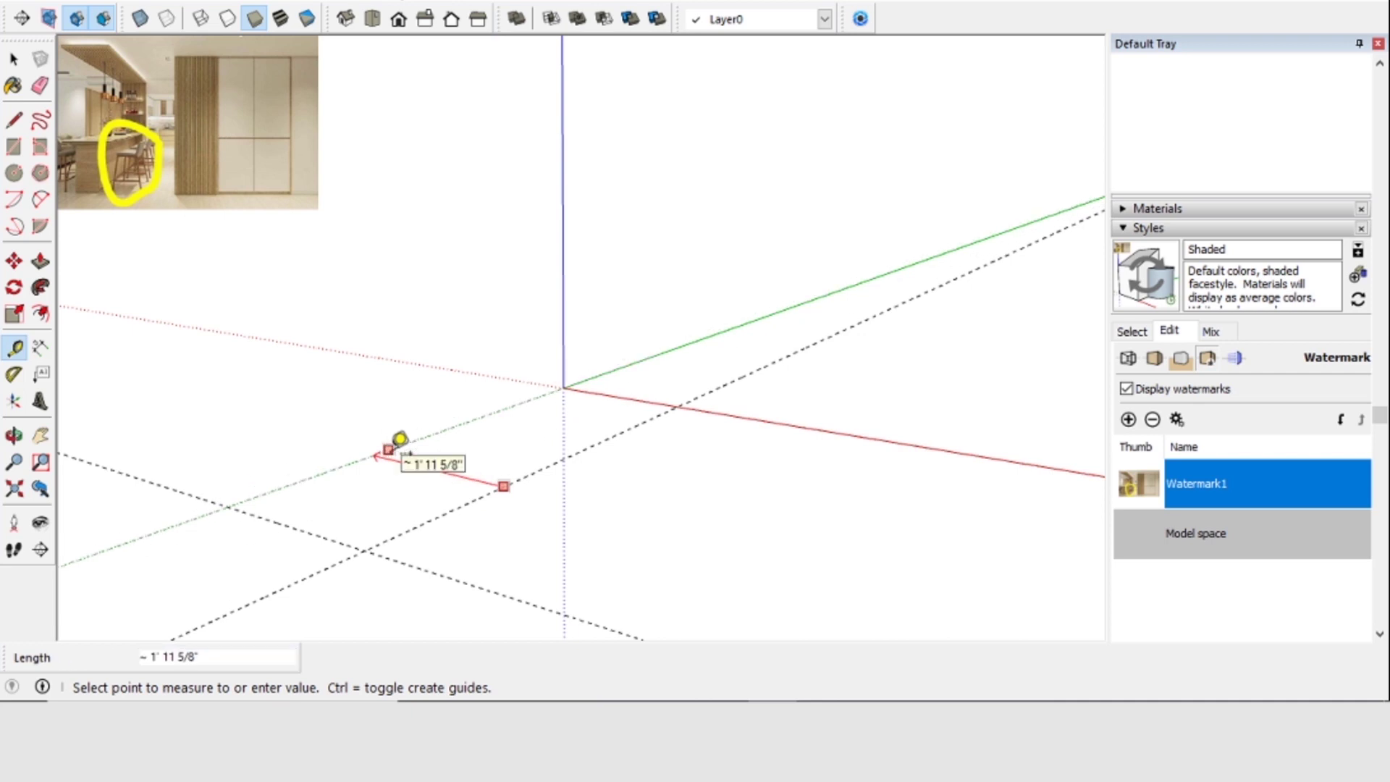
pyautogui.click(391, 449)
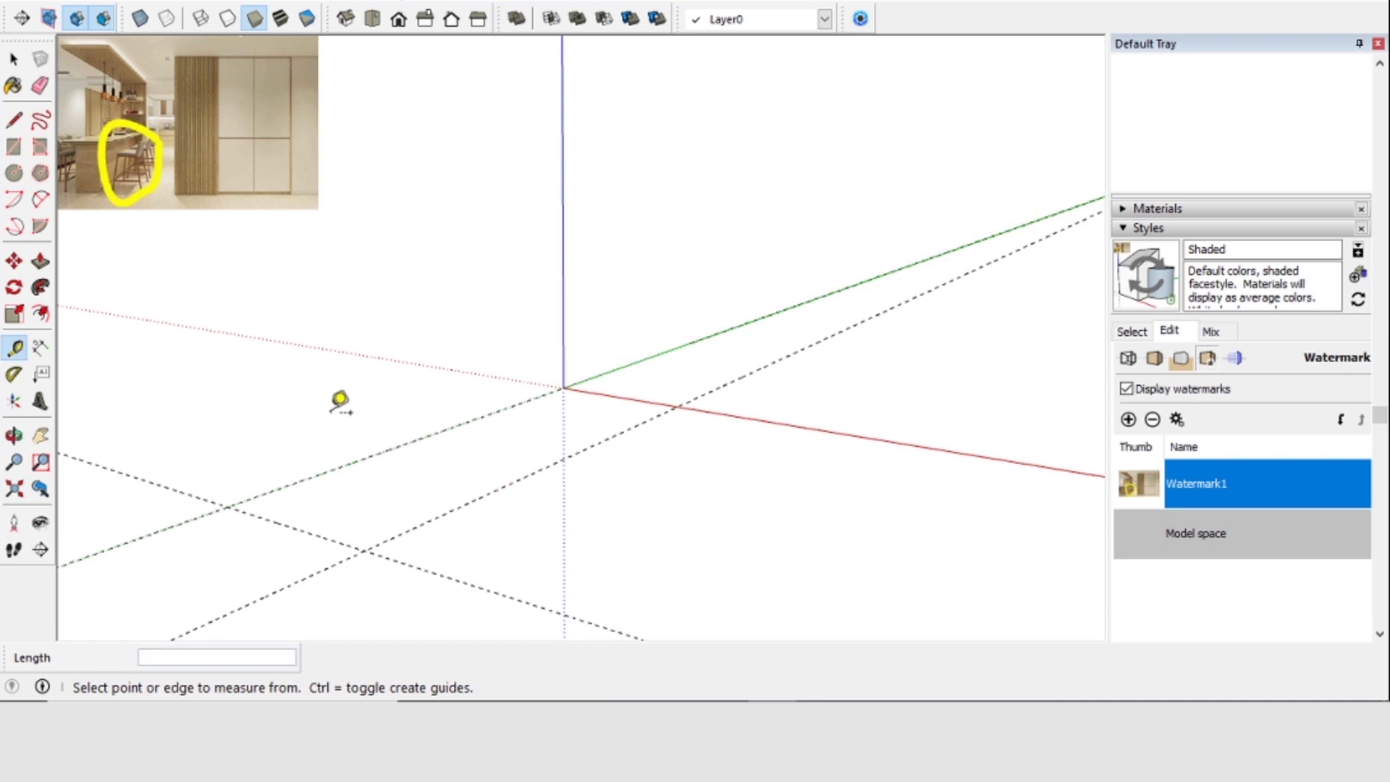
pyautogui.click(10, 64)
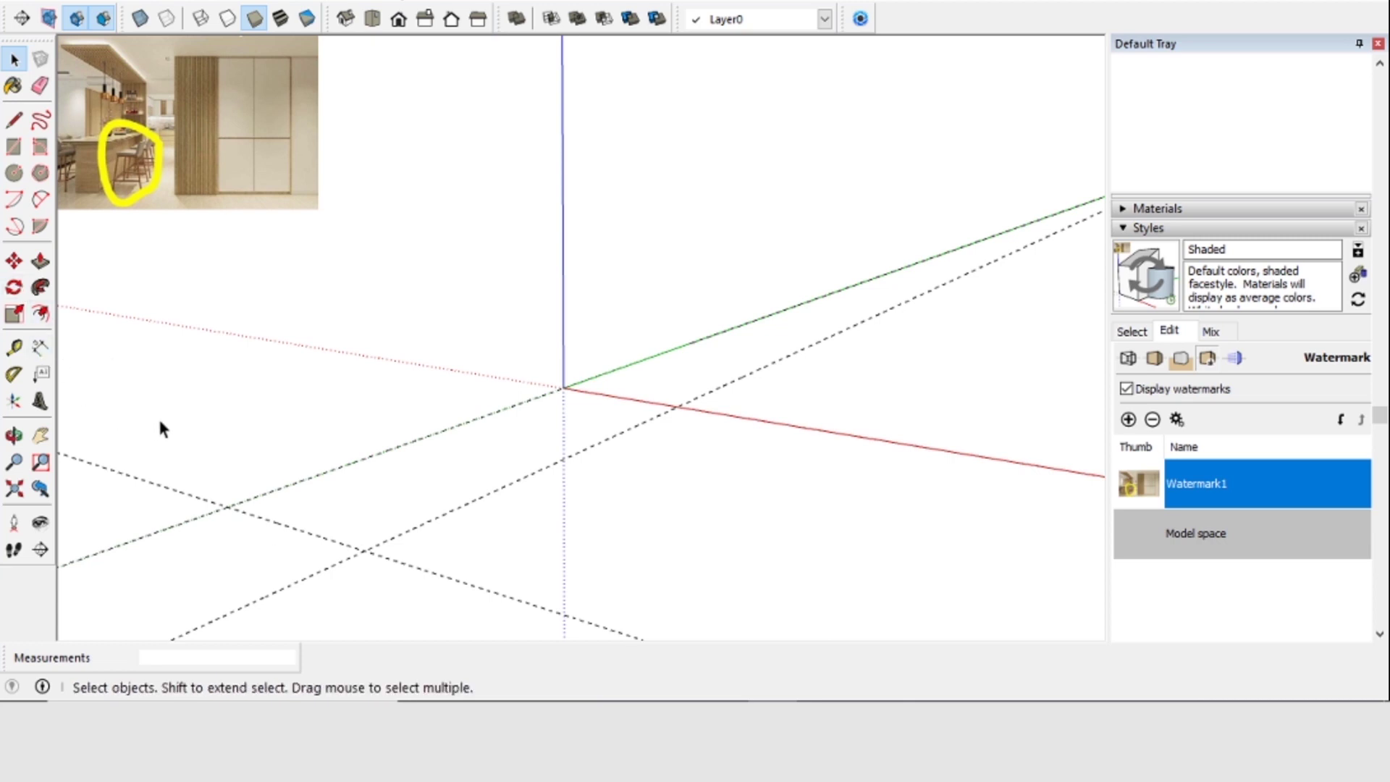
# Try to draw a rectangle from the guide intersection on the green axis to the one on the red axis
pyautogui.click(13, 147)
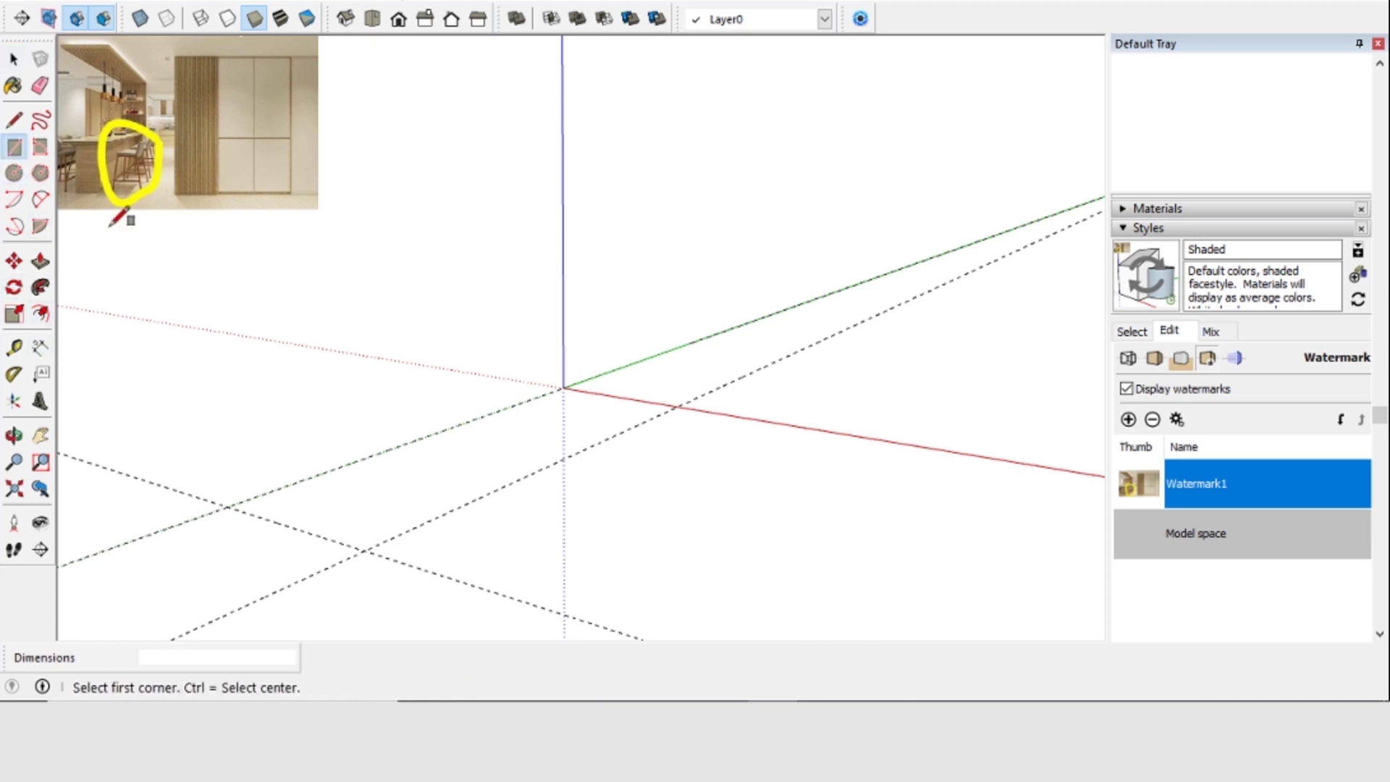
pyautogui.click(234, 508)
pyautogui.click(683, 403)
pyautogui.hotkey('ctrl', 'z')
# Place a guide along the red axis, measured from the parallel 6' guide
pyautogui.click(13, 351)
pyautogui.click(286, 524)
pyautogui.press('Escape')
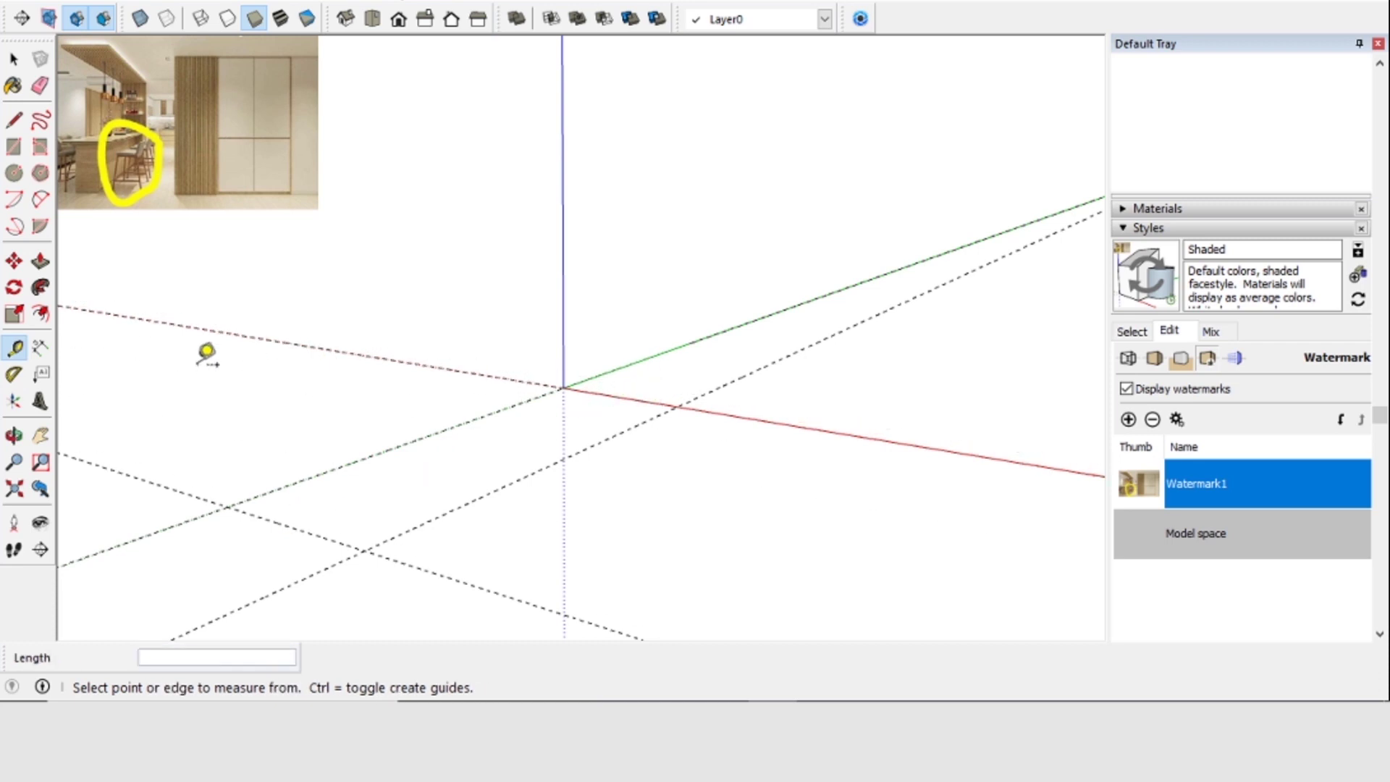
# Try a diagonal Tape Measure guide between the guide intersections on the green and red axes
pyautogui.click(229, 506)
pyautogui.click(695, 392)
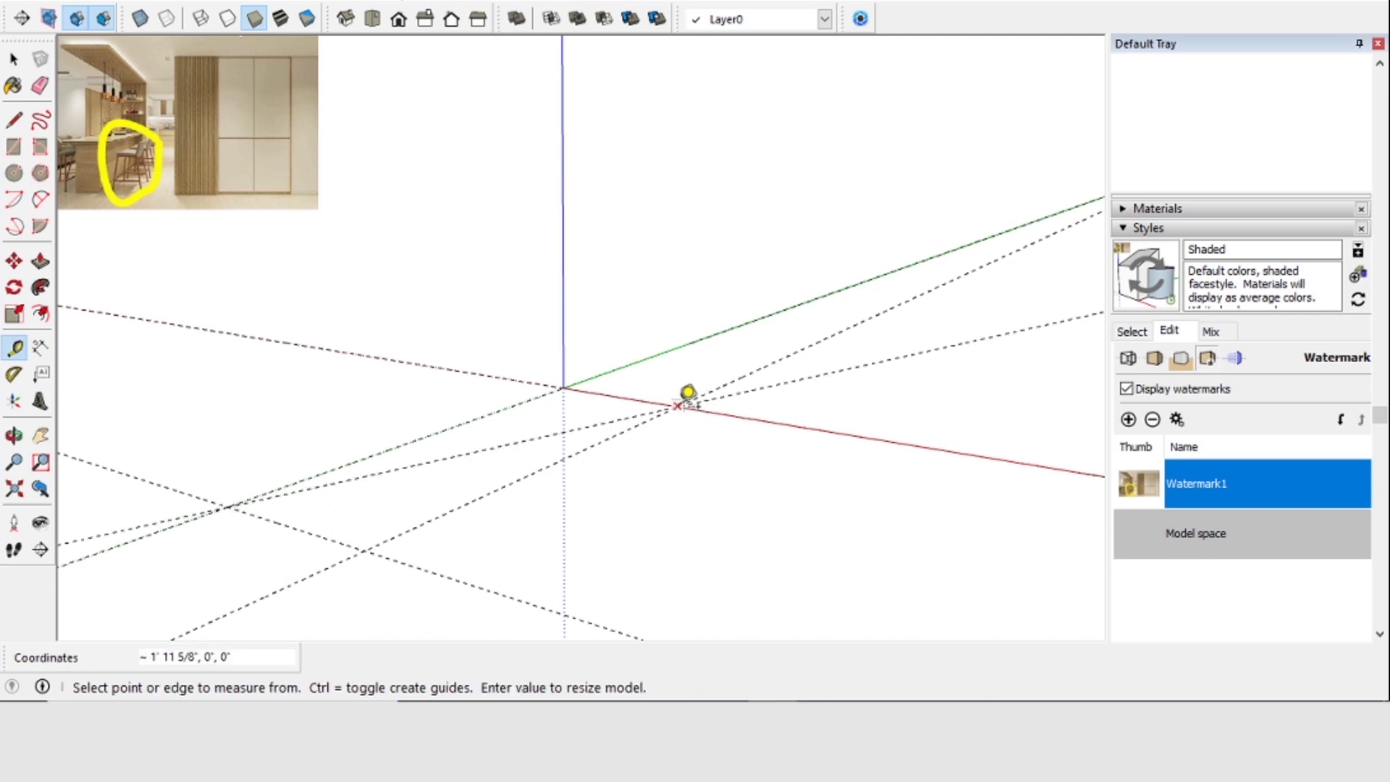
pyautogui.hotkey('ctrl', 'z')
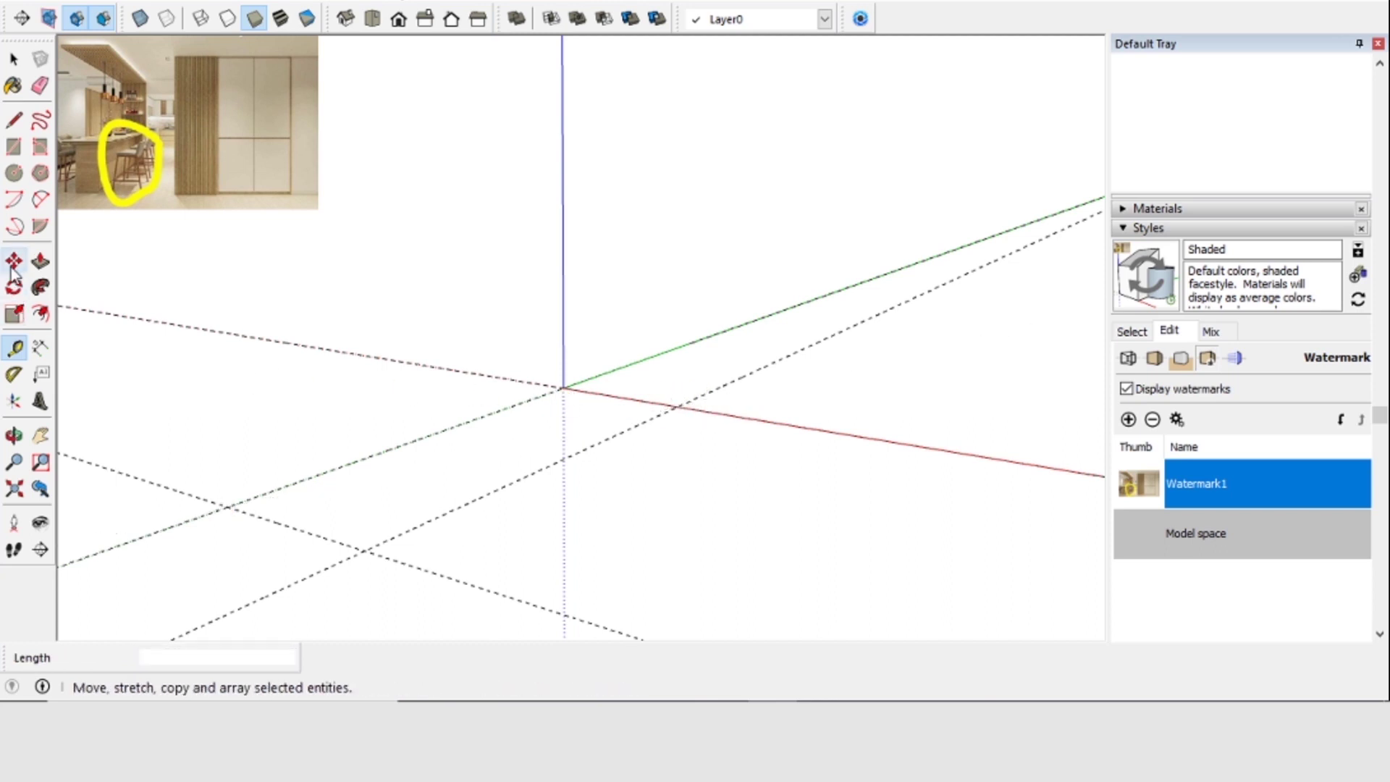
# Draw a ground rectangle about 1' 11 5/8" by 6' between the opposite guide intersections on the green and red axes
pyautogui.click(13, 147)
pyautogui.click(228, 506)
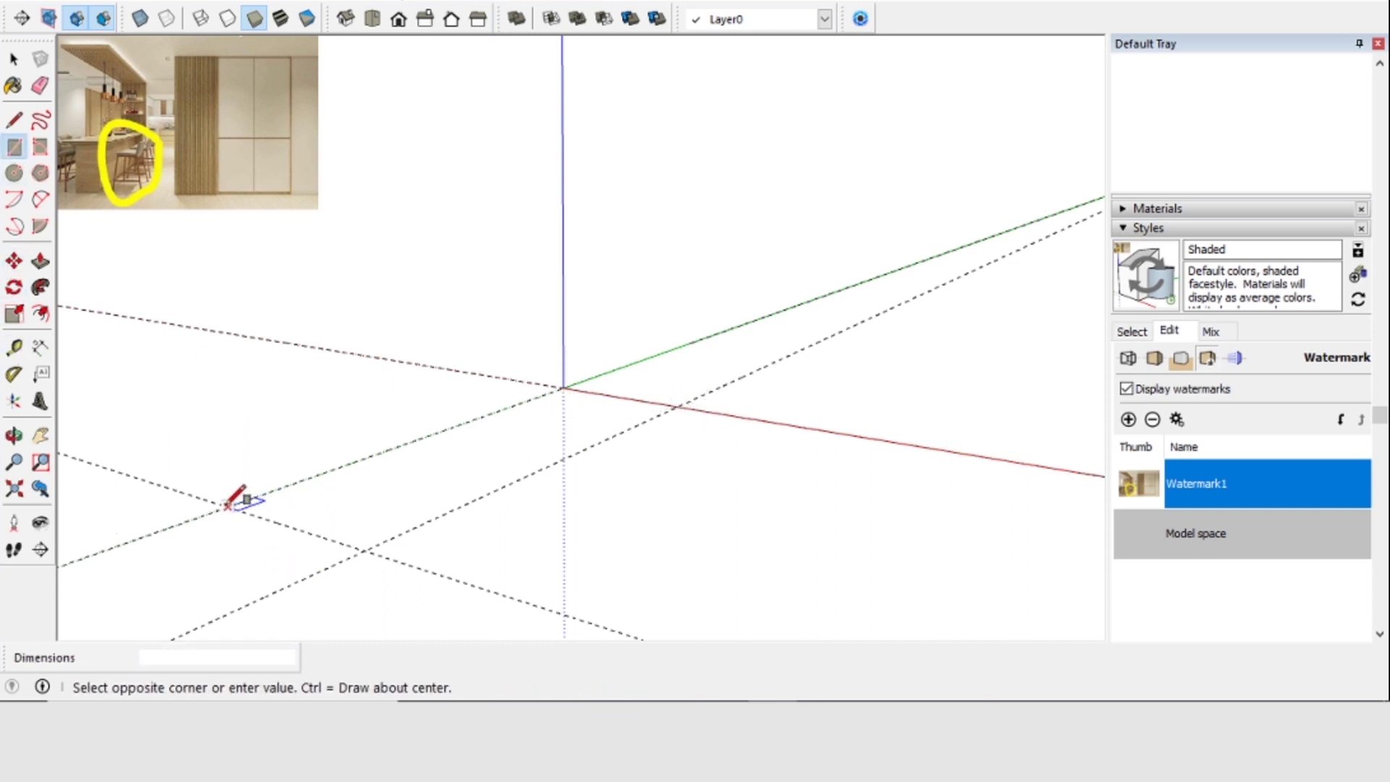
pyautogui.click(681, 404)
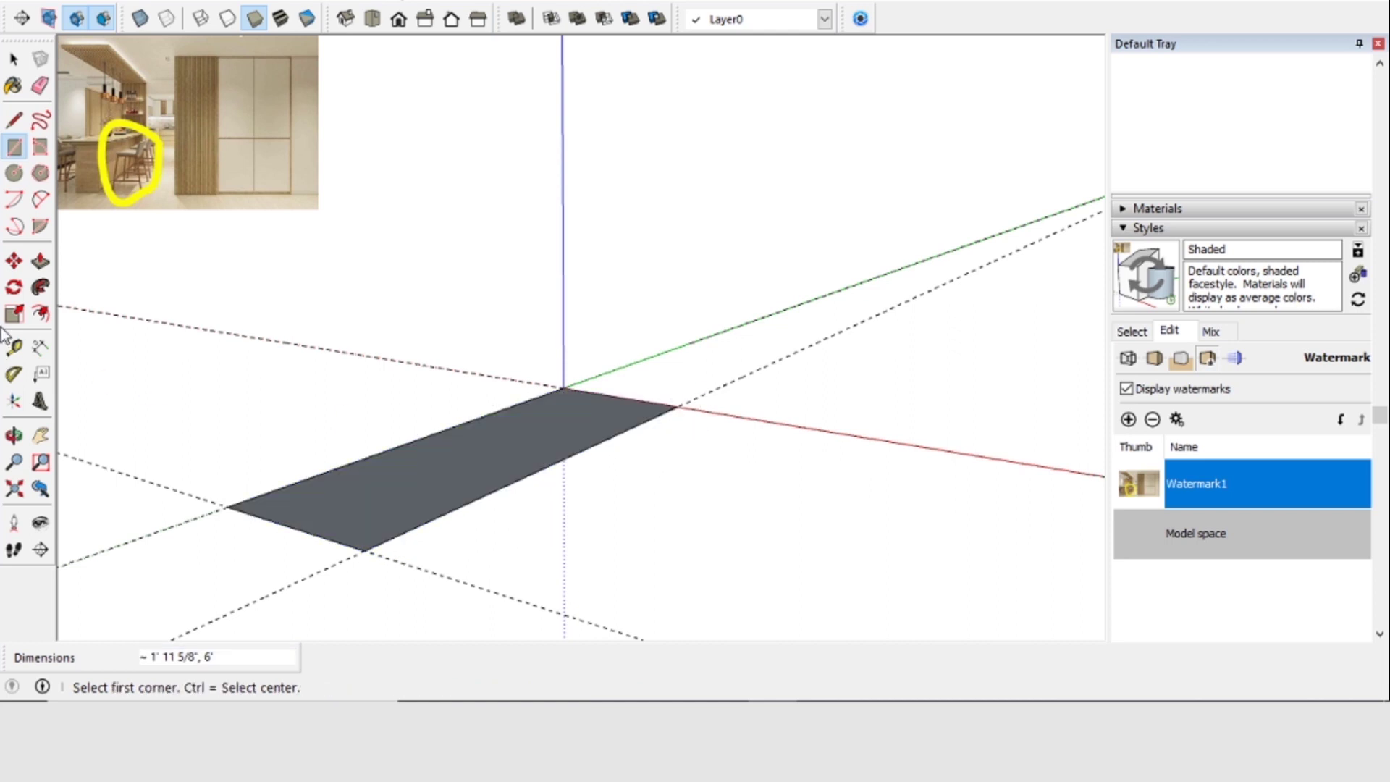
# Push/Pull the rectangle upward into a slab 1.5" thick
pyautogui.click(40, 261)
pyautogui.click(444, 478)
pyautogui.click(451, 461)
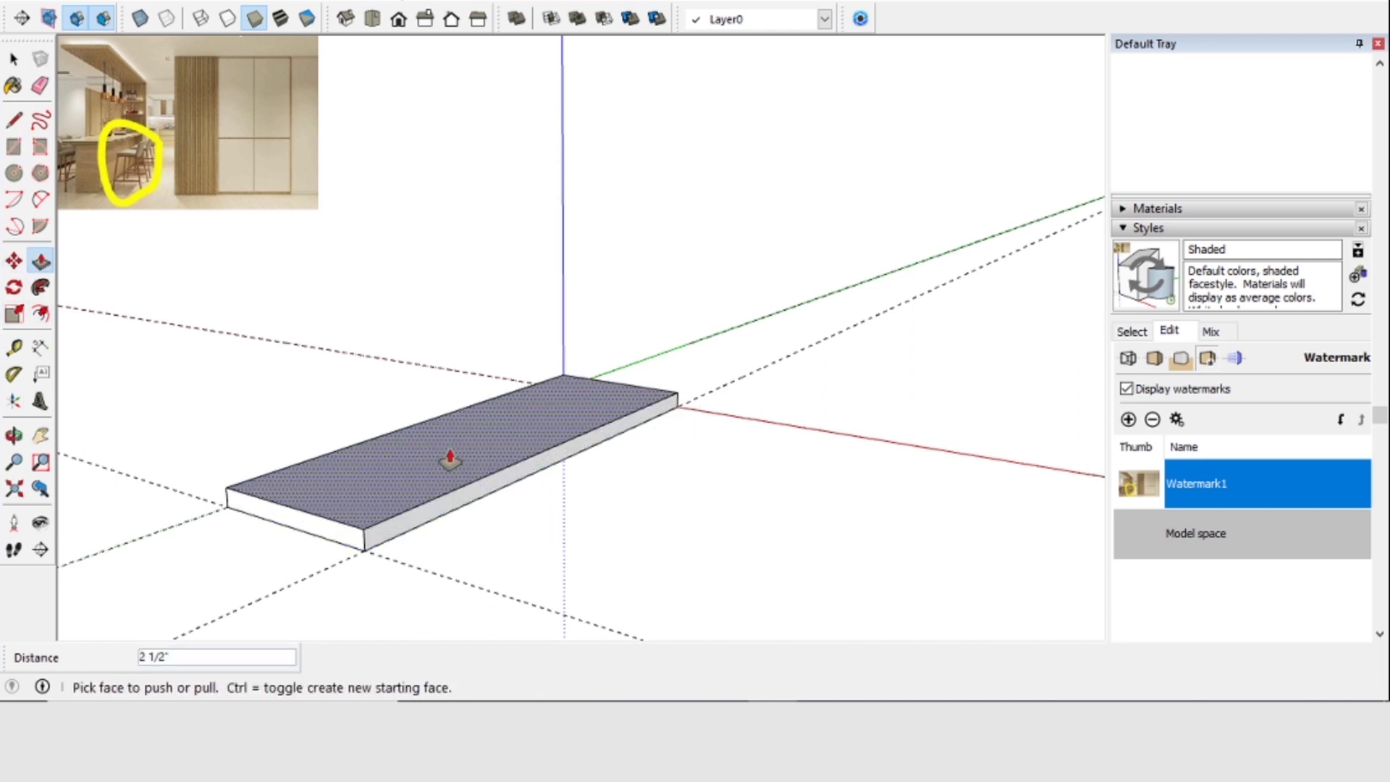
pyautogui.write('1.5')
pyautogui.press('Return')
pyautogui.click(14, 60)
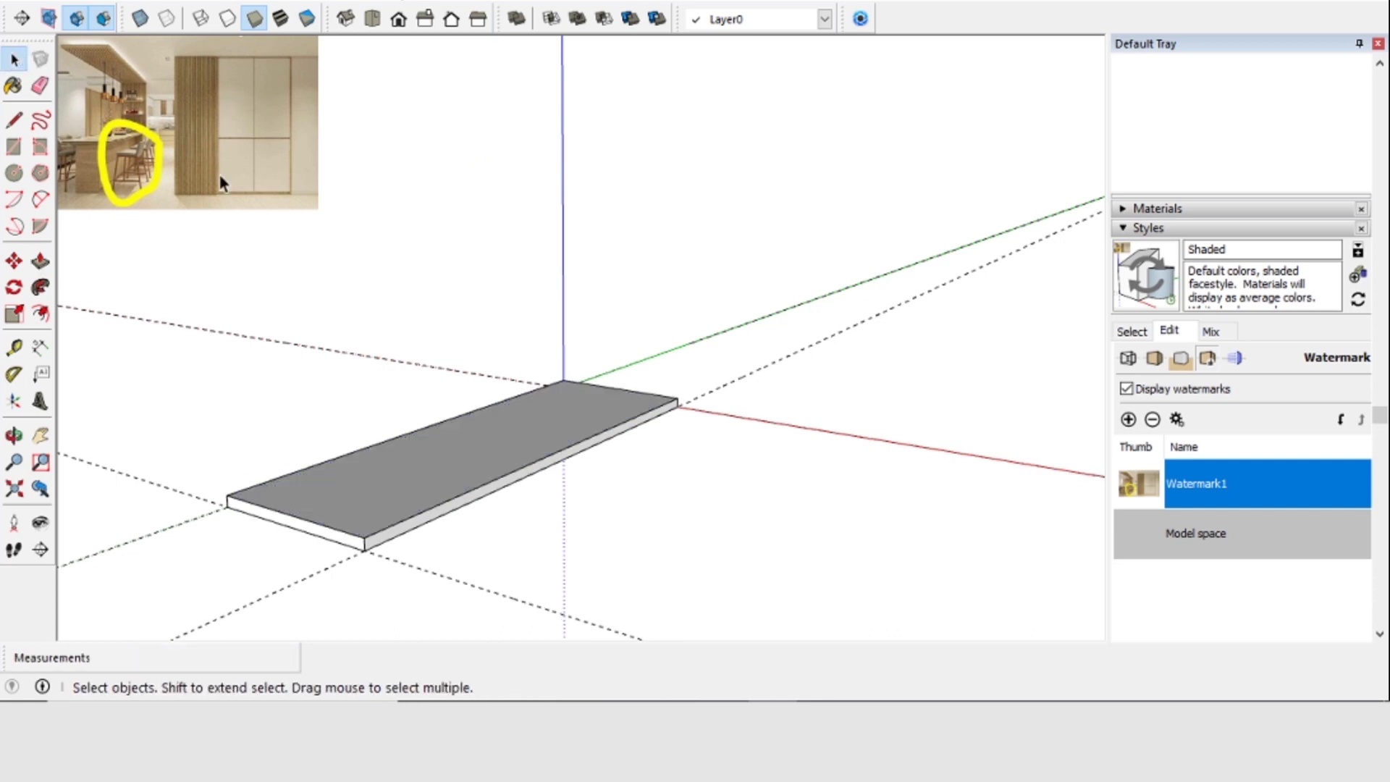
# Turn the whole countertop slab into a component
pyautogui.tripleClick(435, 469)
pyautogui.rightClick(434, 469)
pyautogui.click(536, 318)
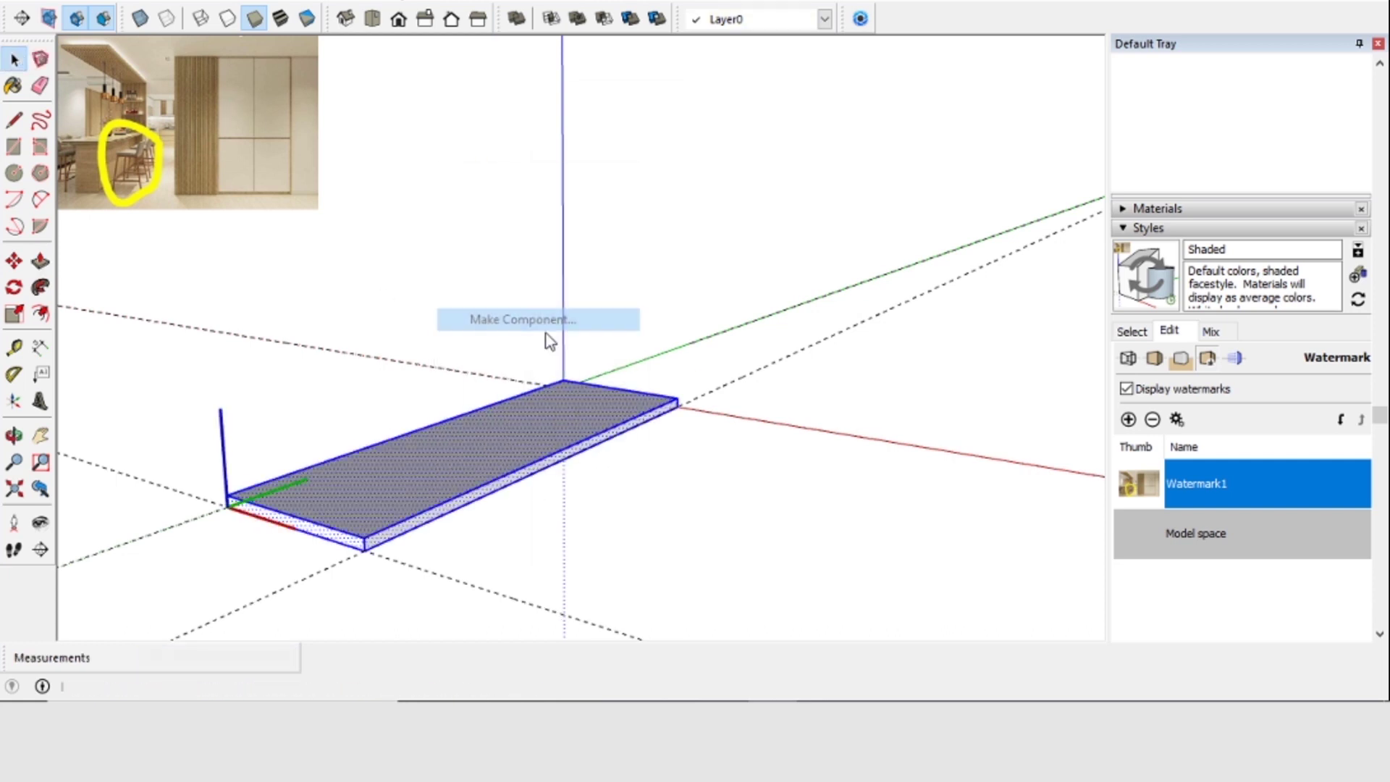
pyautogui.click(710, 552)
# Place a guide parallel to the slab's short ground edge on the red axis, 35" above it
pyautogui.moveTo(612, 462); pyautogui.dragTo(655, 515, button='middle')
pyautogui.click(13, 347)
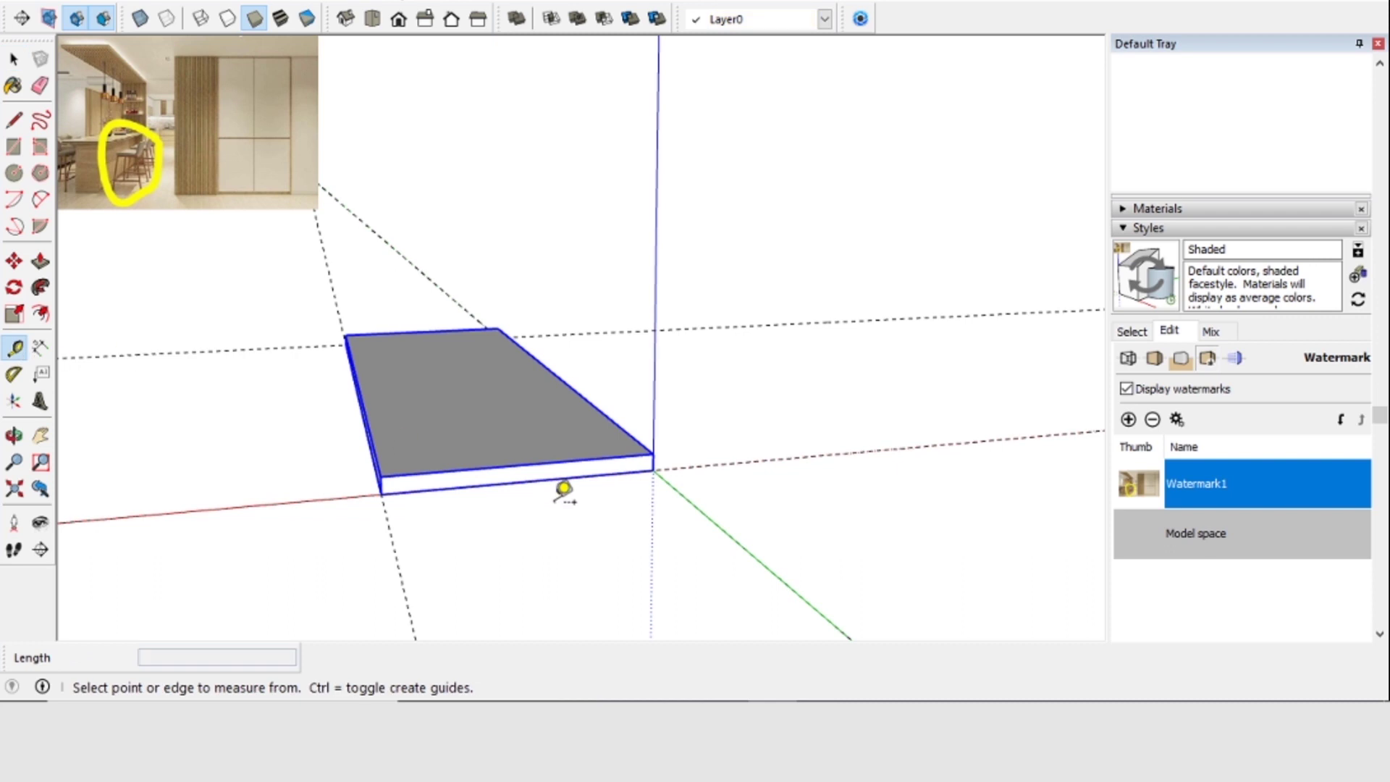
pyautogui.click(597, 475)
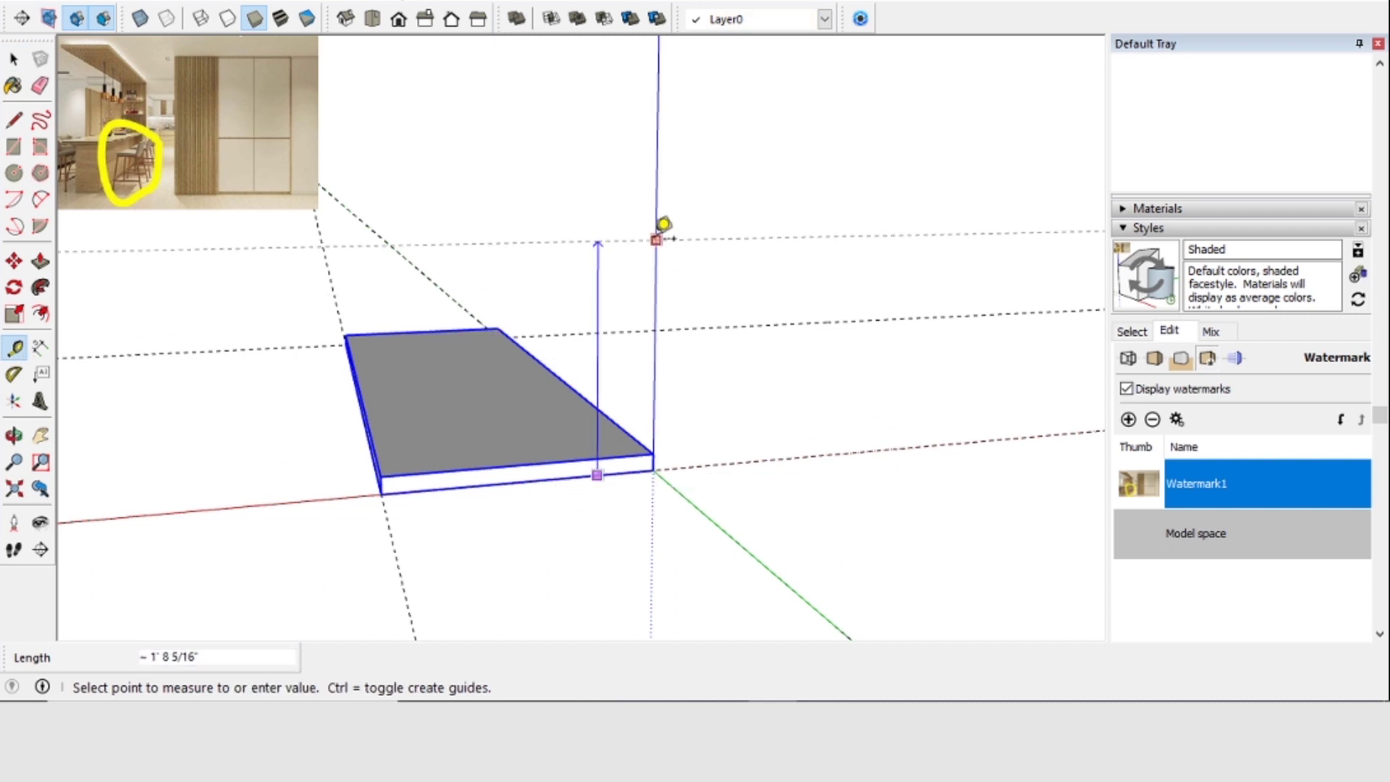
pyautogui.click(656, 239)
pyautogui.write('35')
pyautogui.press('Return')
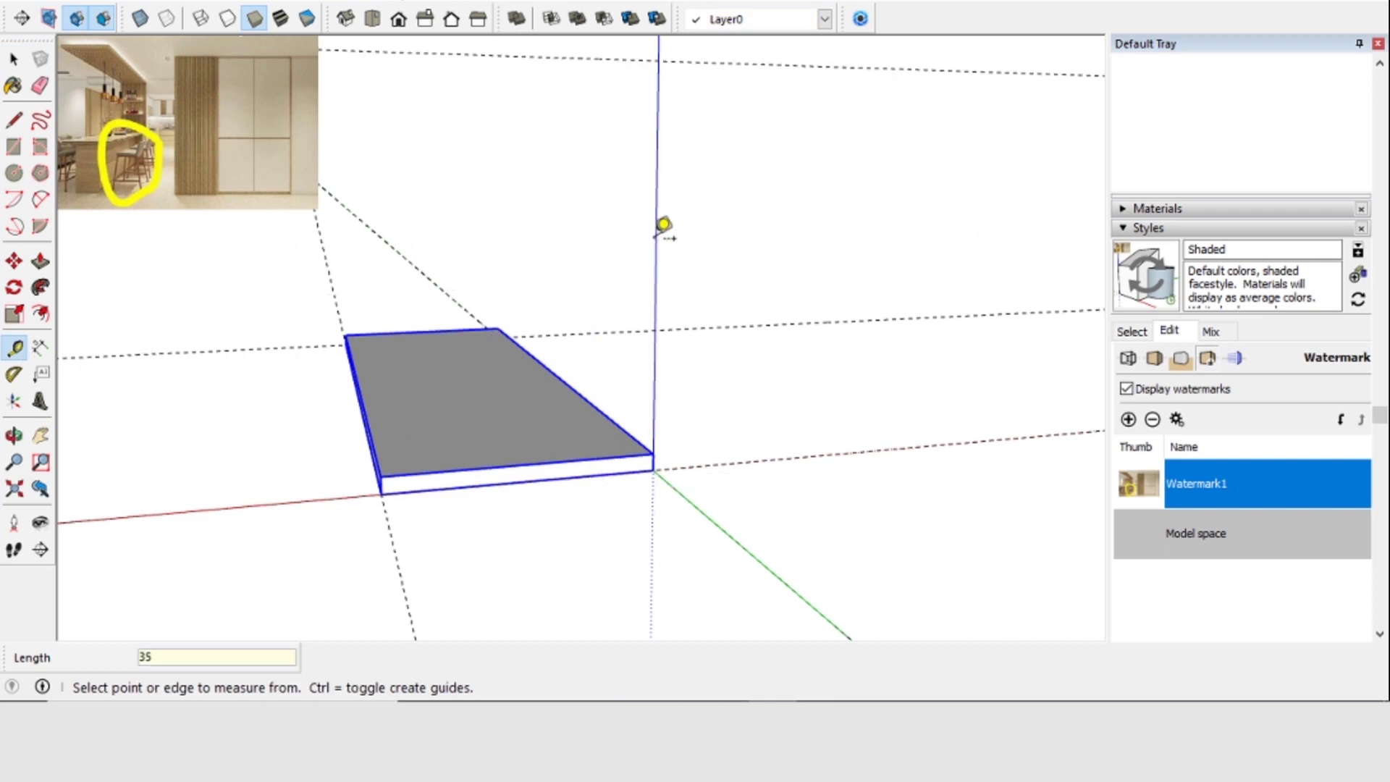
# Move the slab up the blue axis by its top corner nearest the origin, onto the 35" guide
pyautogui.moveTo(663, 225); pyautogui.dragTo(652, 351, button='middle')
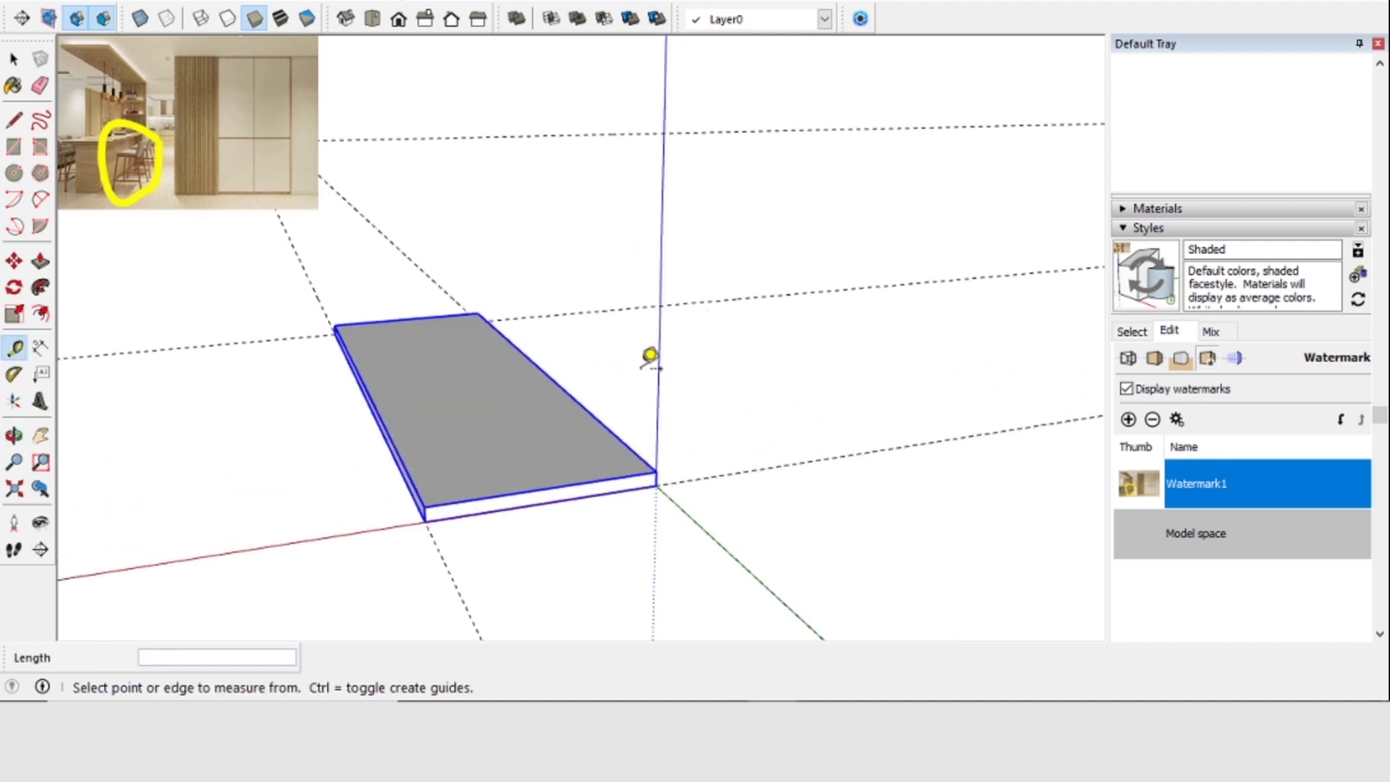
pyautogui.click(14, 260)
pyautogui.click(656, 476)
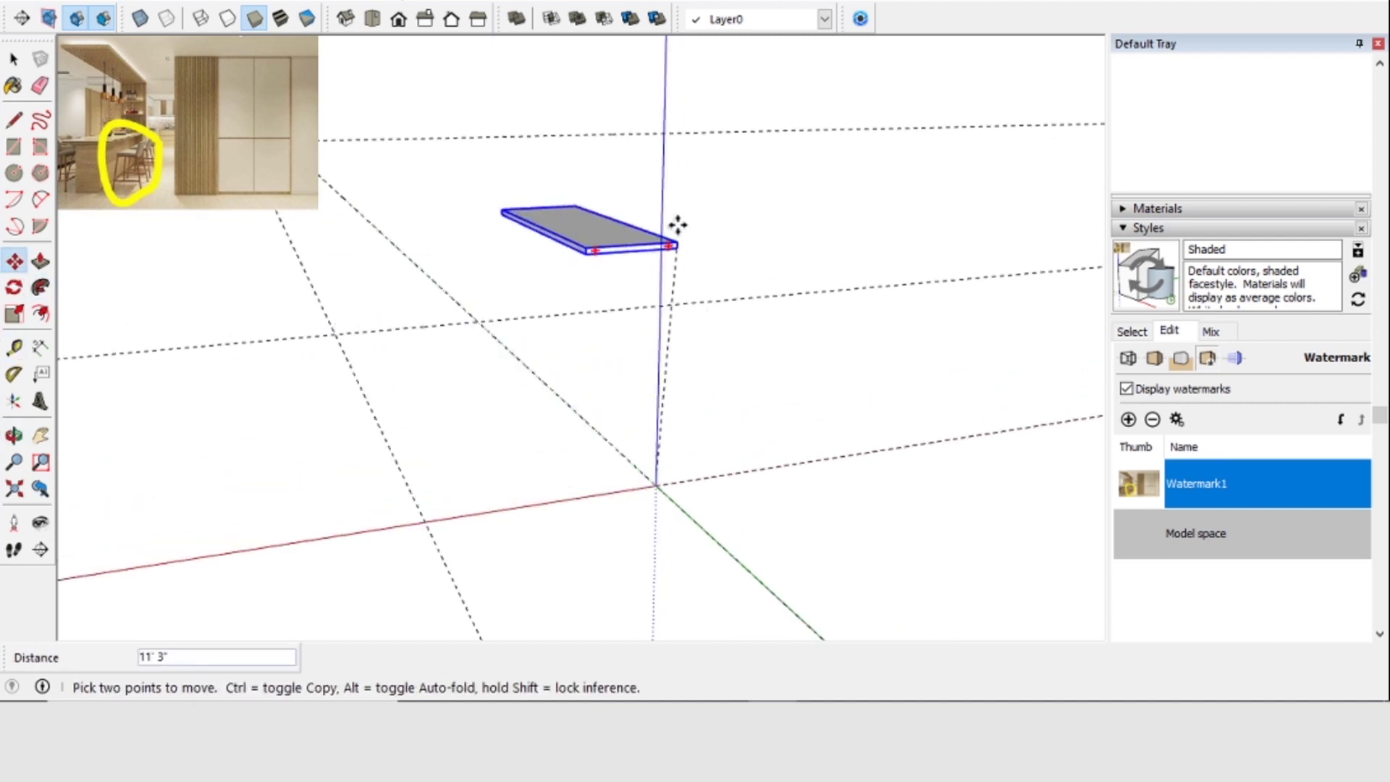
pyautogui.click(659, 130)
# Place a vertical guide 4" inward from the blue axis along the slab's short edge
pyautogui.moveTo(419, 437); pyautogui.dragTo(485, 326, button='middle')
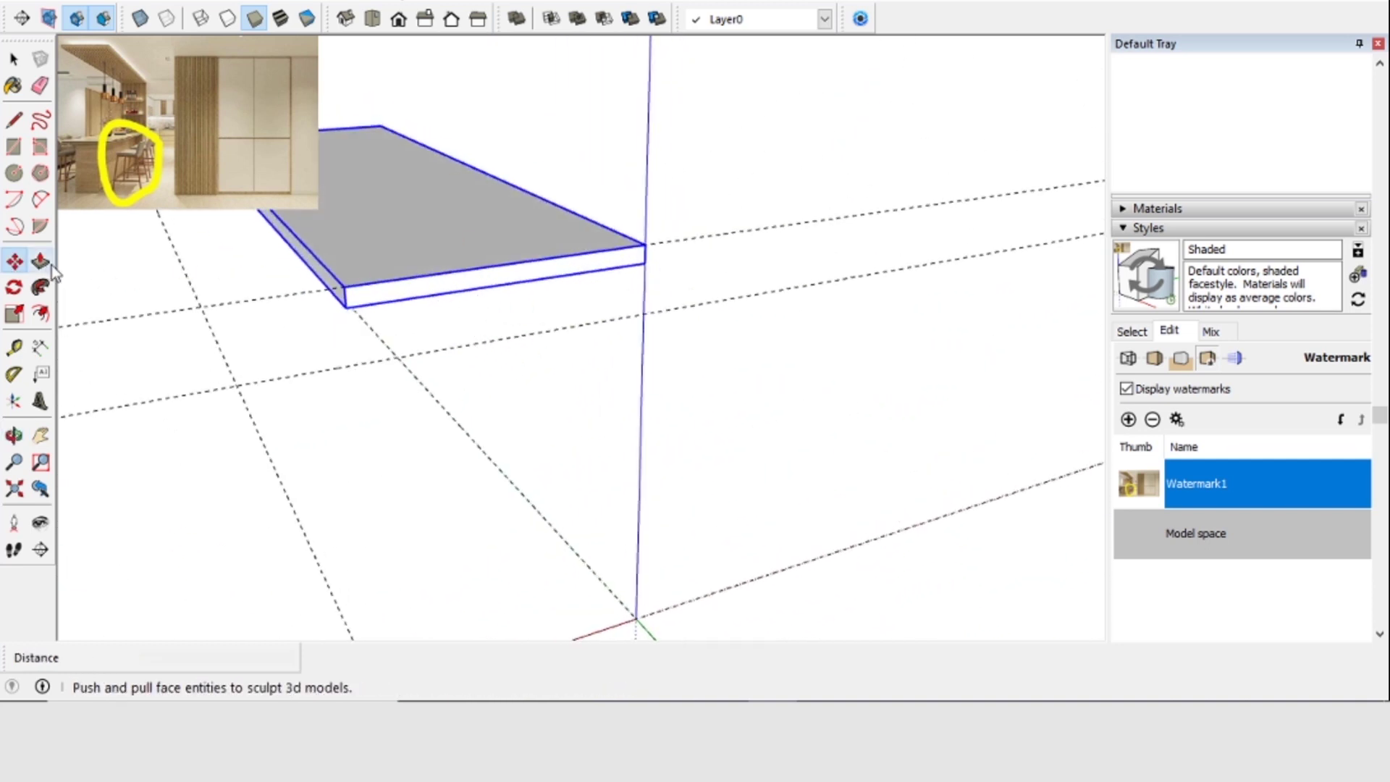
pyautogui.click(14, 348)
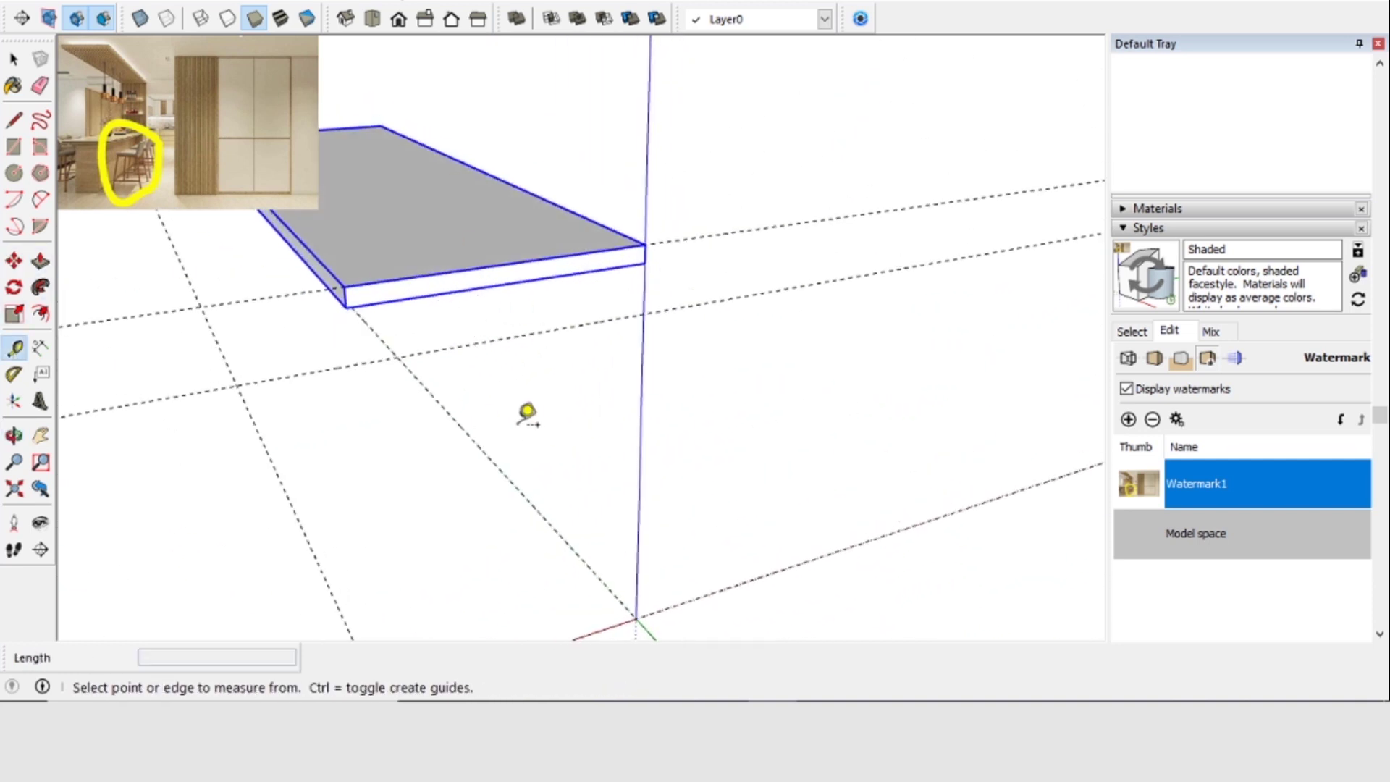
pyautogui.click(644, 284)
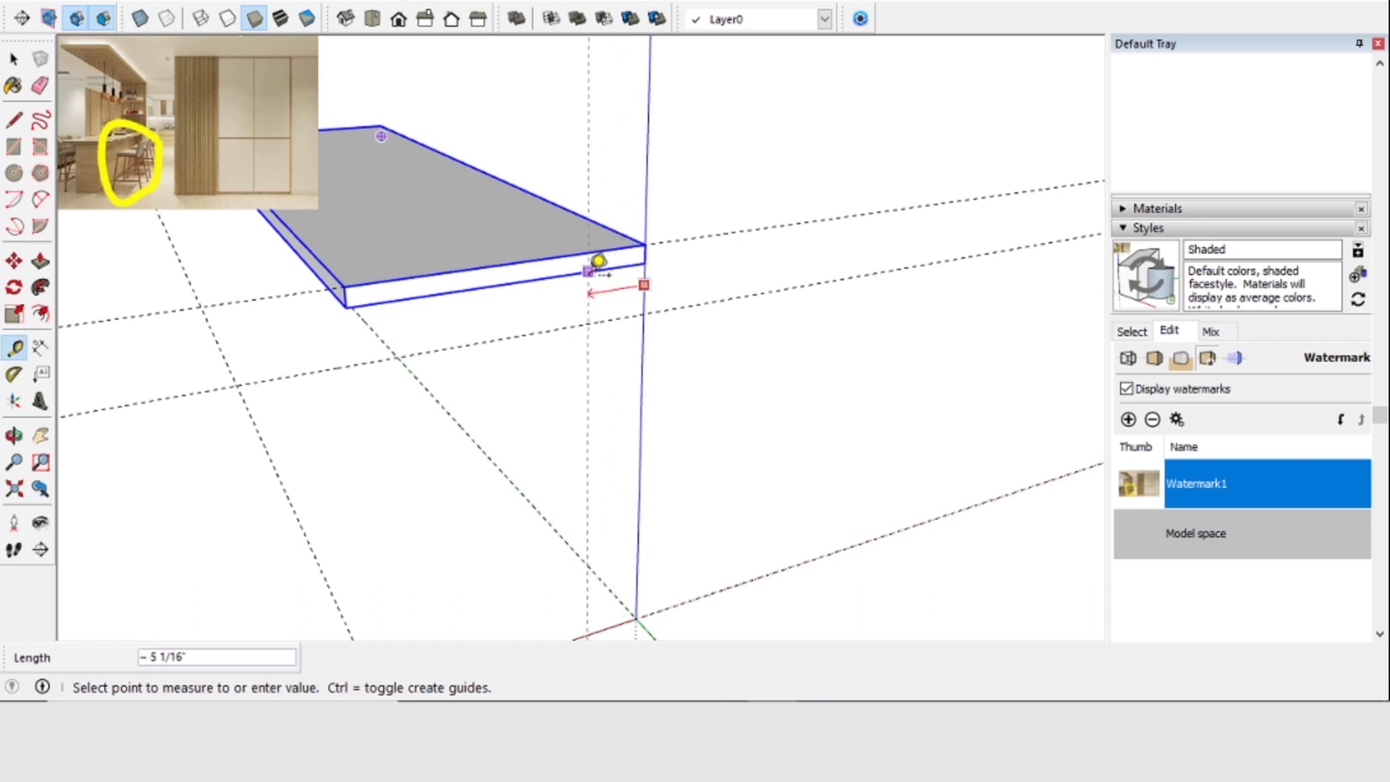
pyautogui.click(588, 264)
pyautogui.write('4')
pyautogui.press('Return')
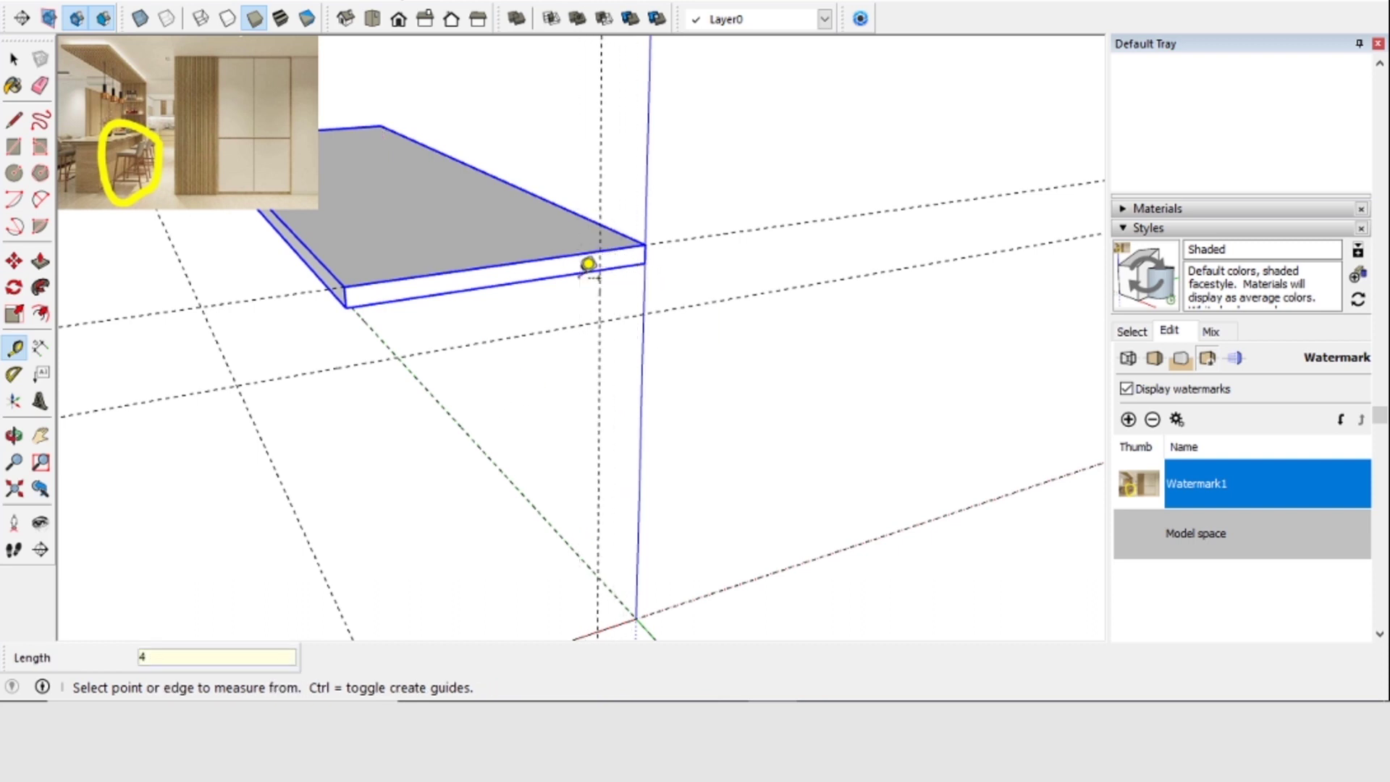
# Place vertical guides through the short edge's opposite corner and 4" inward from that corner
pyautogui.click(597, 378)
pyautogui.click(348, 307)
pyautogui.click(357, 431)
pyautogui.click(598, 379)
pyautogui.write('4')
pyautogui.press('Return')
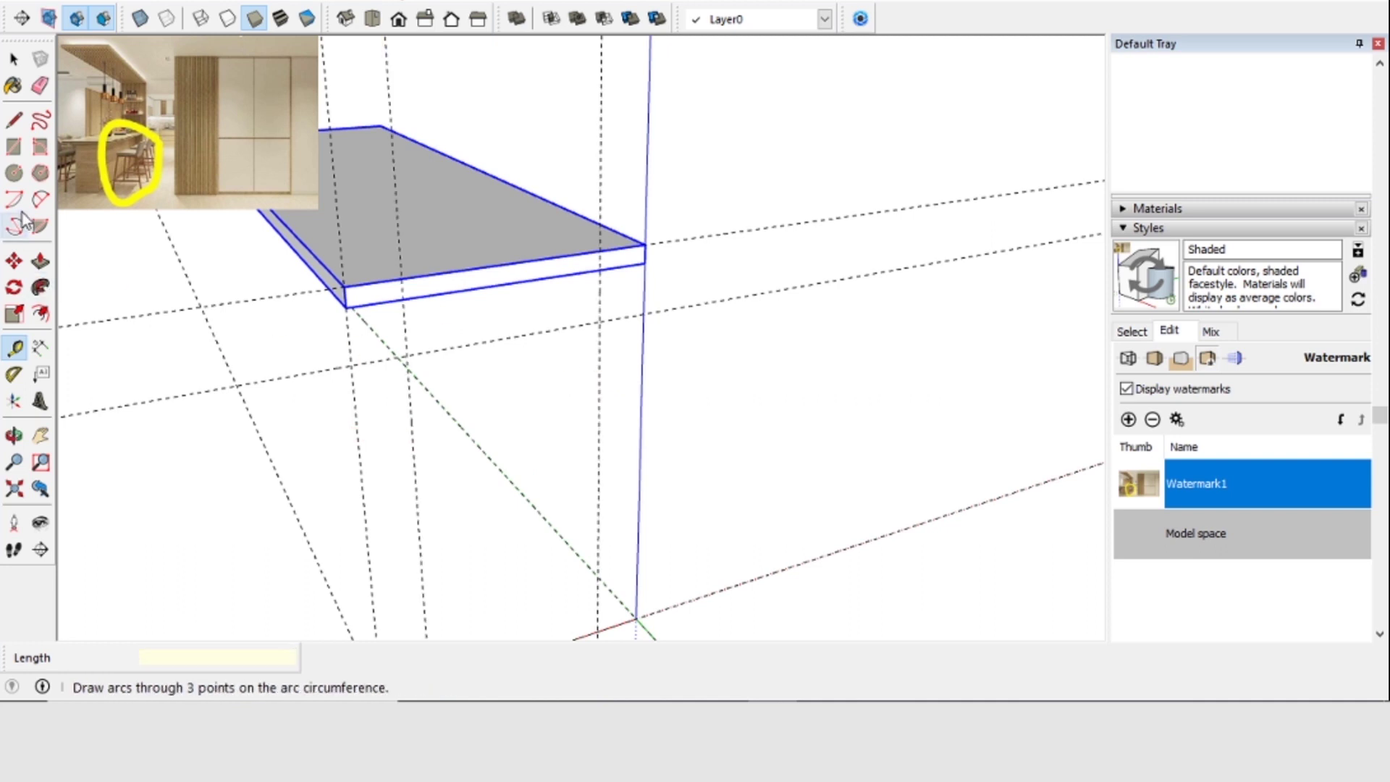
# Draw a vertical rectangle between the two inner guides, from the countertop's underside down to the red axis
pyautogui.click(14, 147)
pyautogui.moveTo(403, 298); pyautogui.dragTo(578, 651)
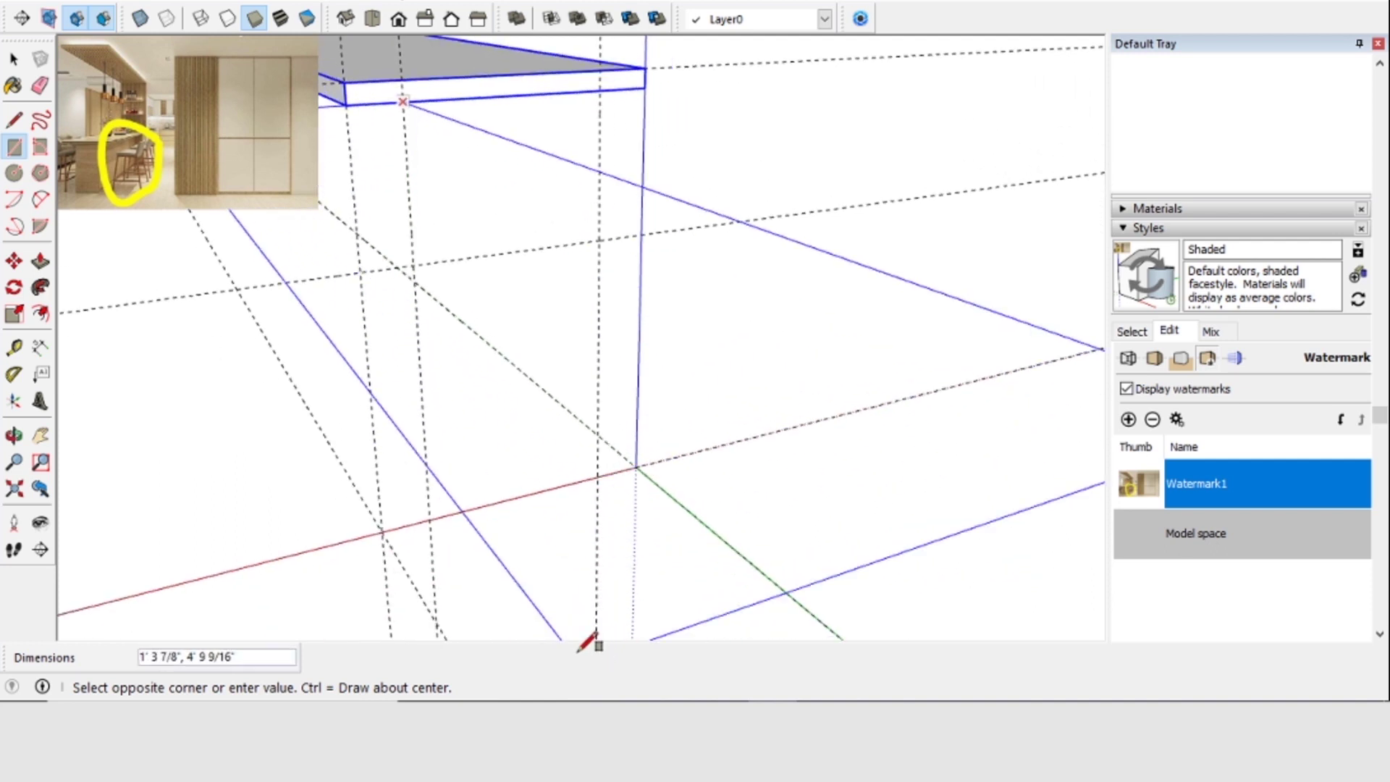
pyautogui.click(615, 472)
pyautogui.scroll(-3, 527, 475)
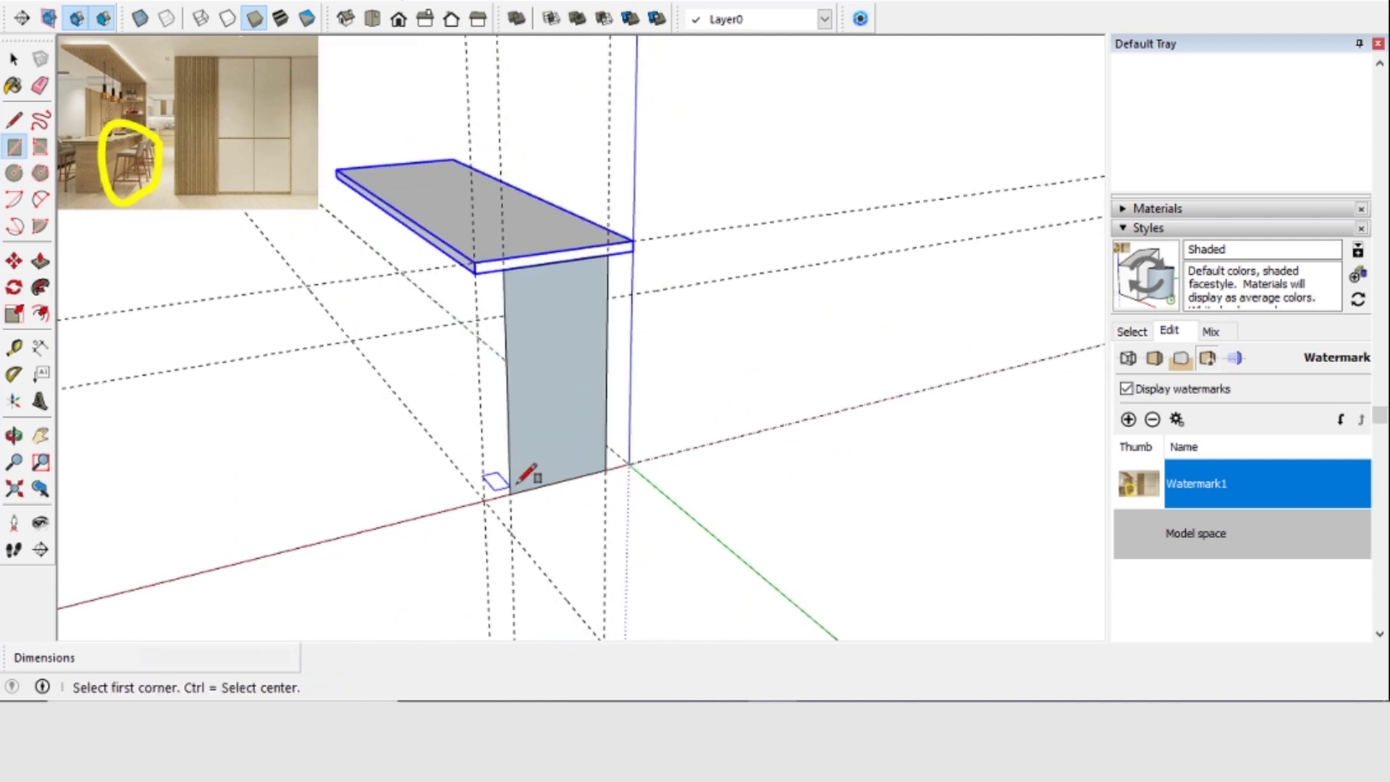
# Push/Pull the vertical rectangle along the countertop's length to its far end, forming the counter body
pyautogui.scroll(-3, 527, 474)
pyautogui.moveTo(301, 335); pyautogui.dragTo(568, 341, button='middle')
pyautogui.click(41, 261)
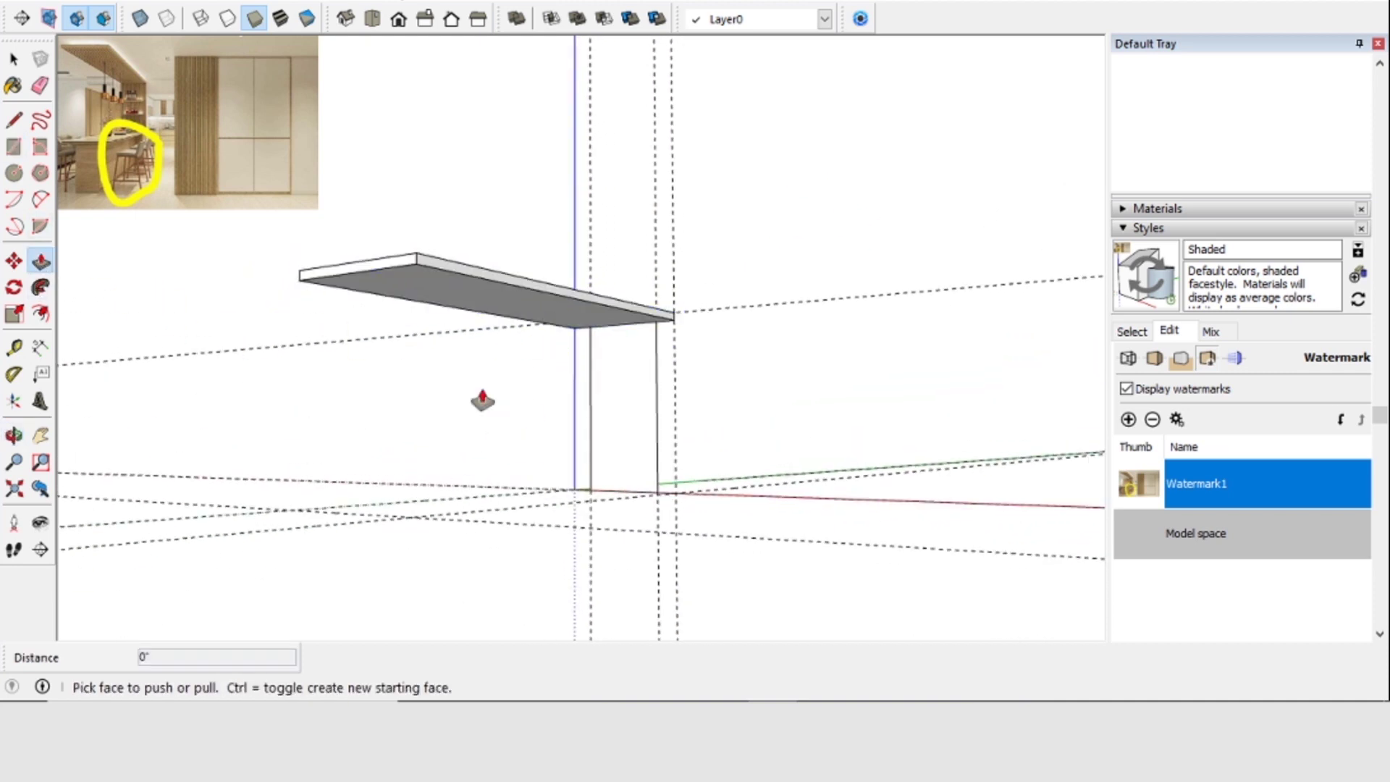
pyautogui.click(621, 397)
pyautogui.click(398, 268)
# Turn the whole counter body into a component
pyautogui.click(14, 59)
pyautogui.tripleClick(374, 371)
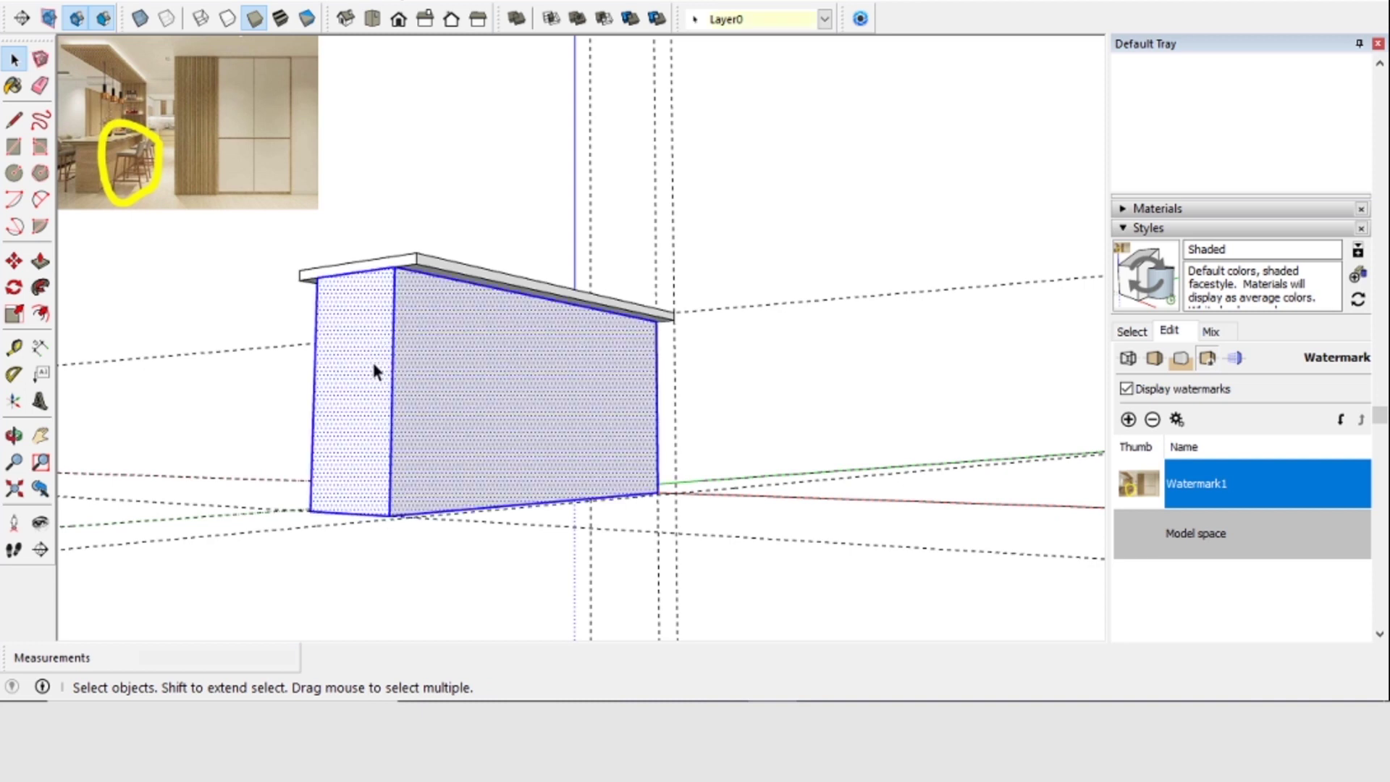
pyautogui.rightClick(373, 370)
pyautogui.click(507, 516)
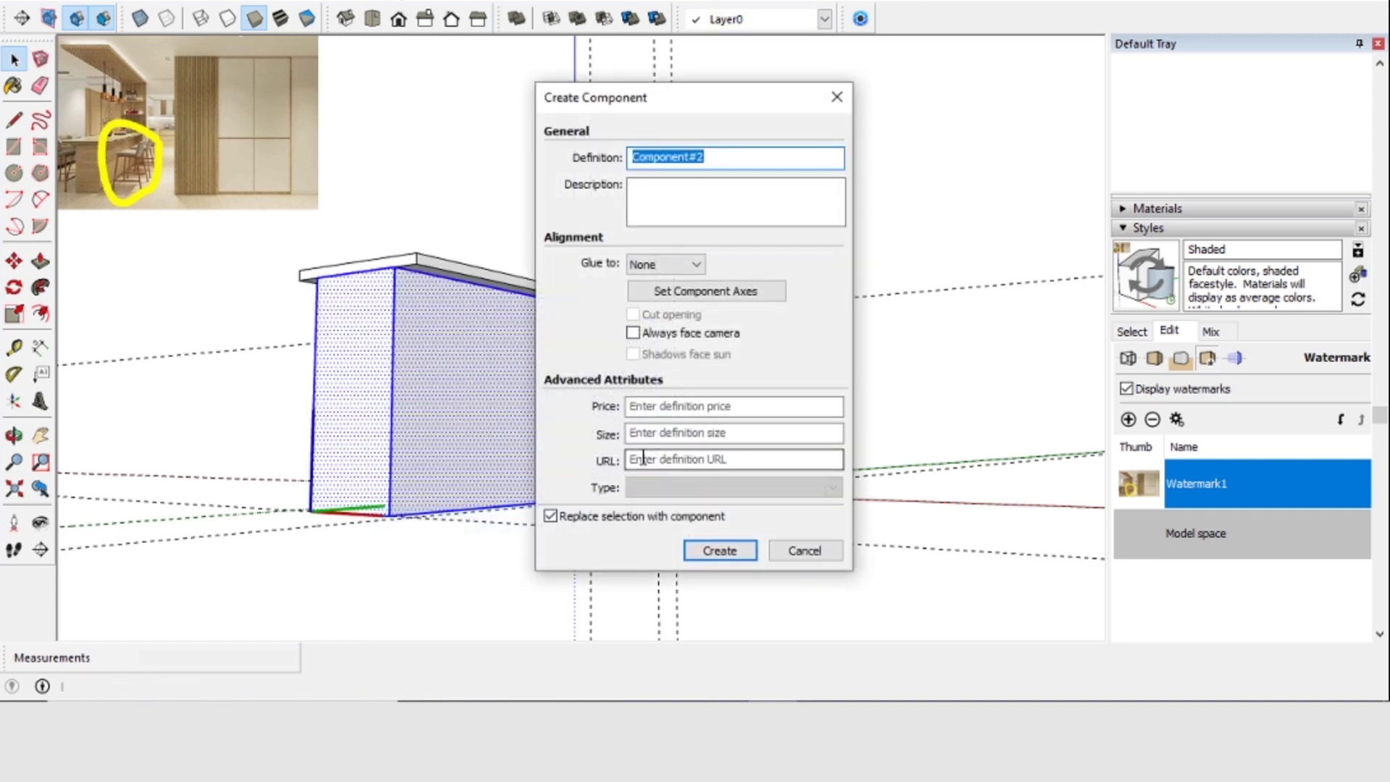
pyautogui.click(712, 548)
# Draw a rectangle covering the counter's end, from the countertop's outer top corner down to the origin
pyautogui.moveTo(688, 347); pyautogui.dragTo(435, 435, button='middle')
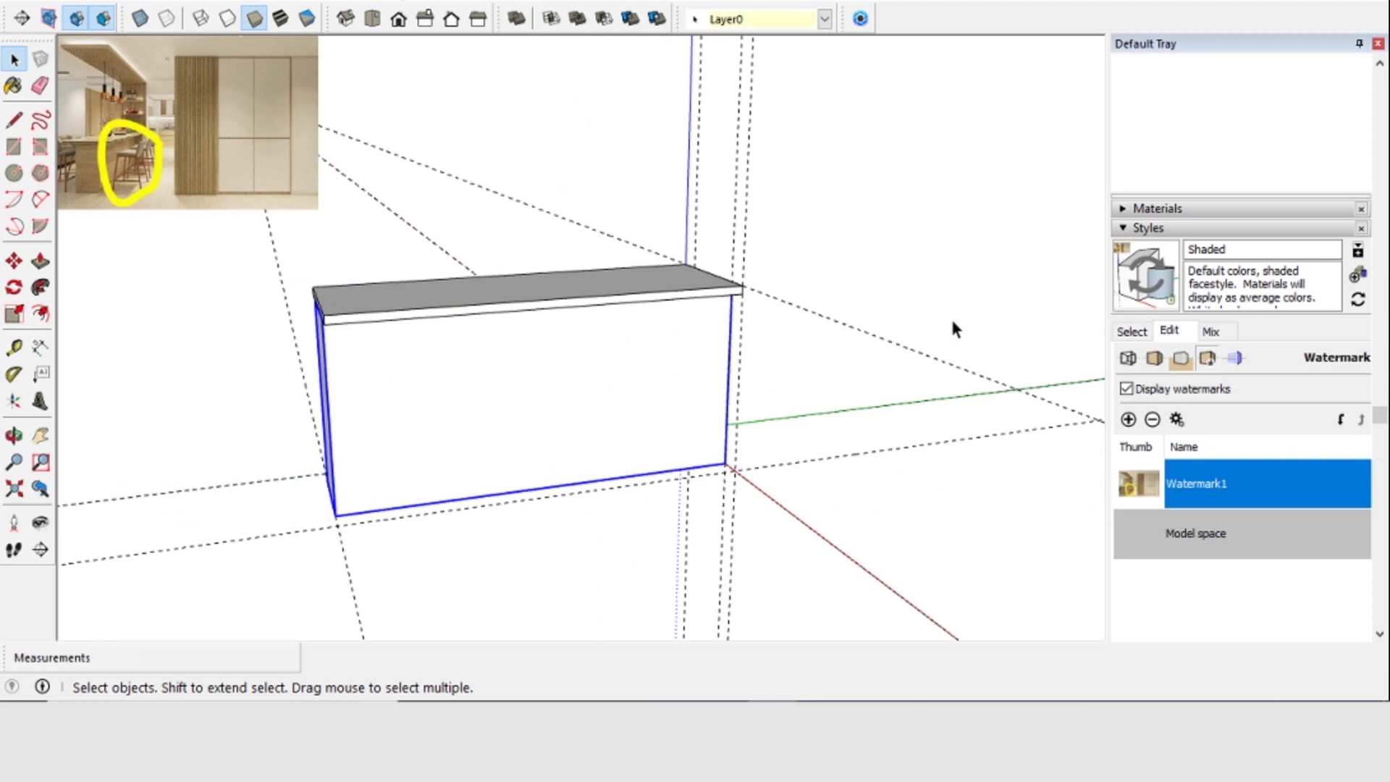
pyautogui.moveTo(953, 323); pyautogui.dragTo(575, 417, button='middle')
pyautogui.scroll(4, 837, 346)
pyautogui.moveTo(776, 346); pyautogui.dragTo(688, 267, button='middle')
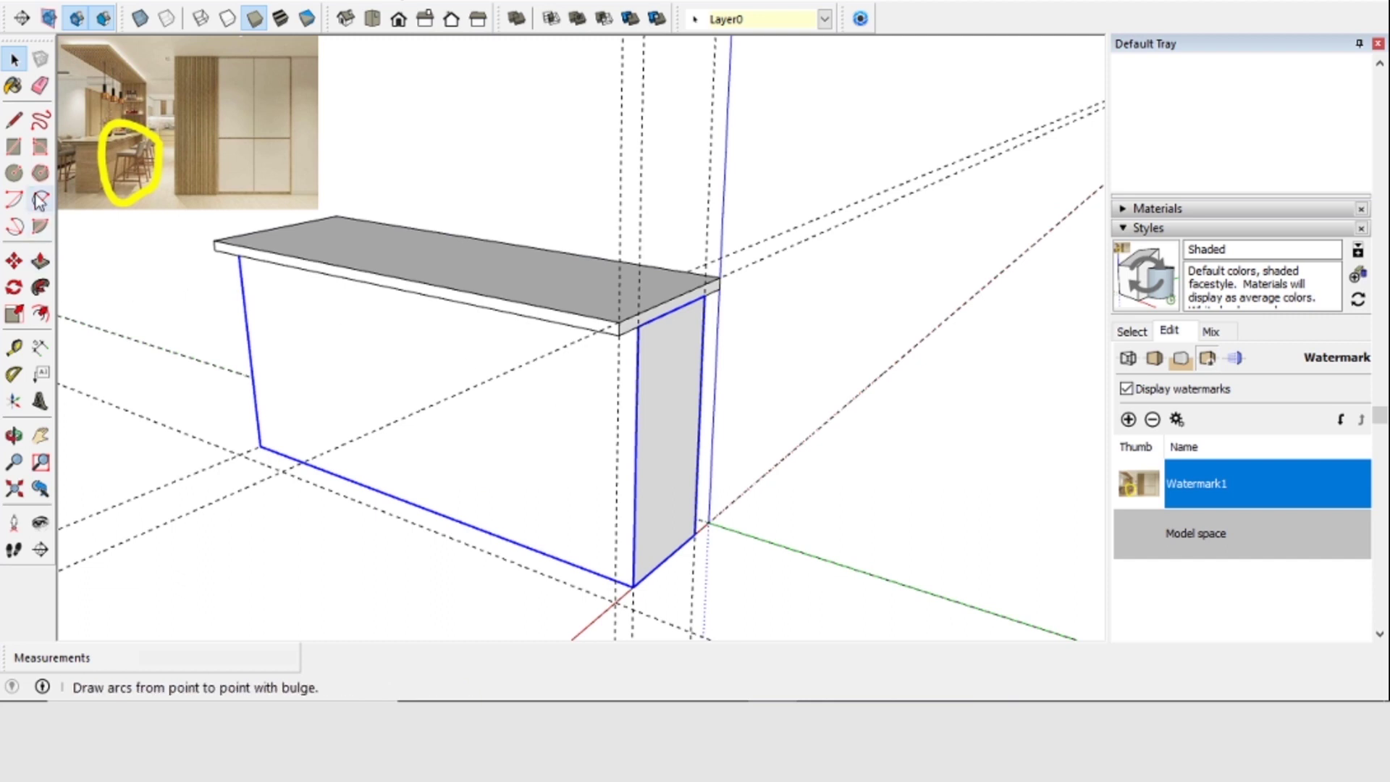
pyautogui.click(14, 147)
pyautogui.click(619, 321)
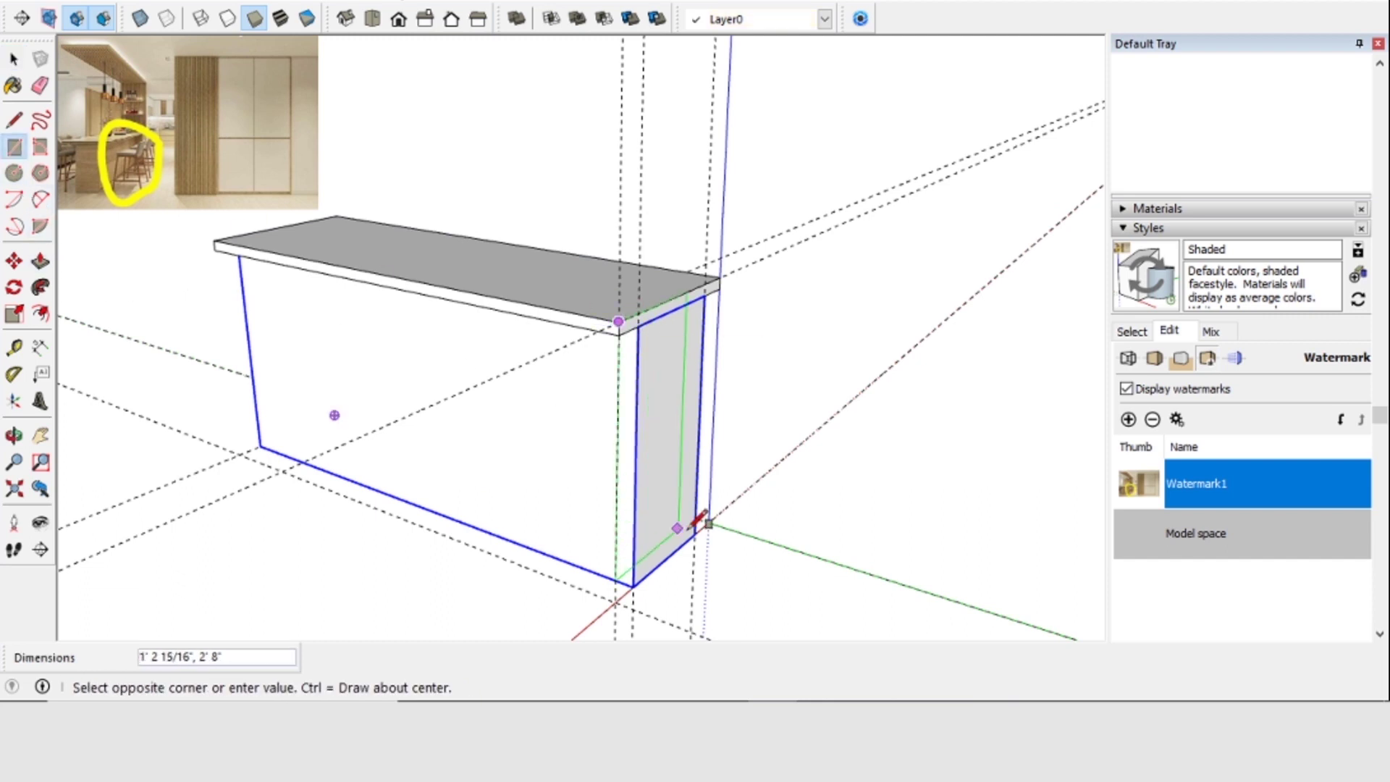
pyautogui.click(708, 523)
# Push/Pull the end rectangle inward into a panel 1.5" thick
pyautogui.moveTo(500, 525); pyautogui.dragTo(580, 520, button='middle')
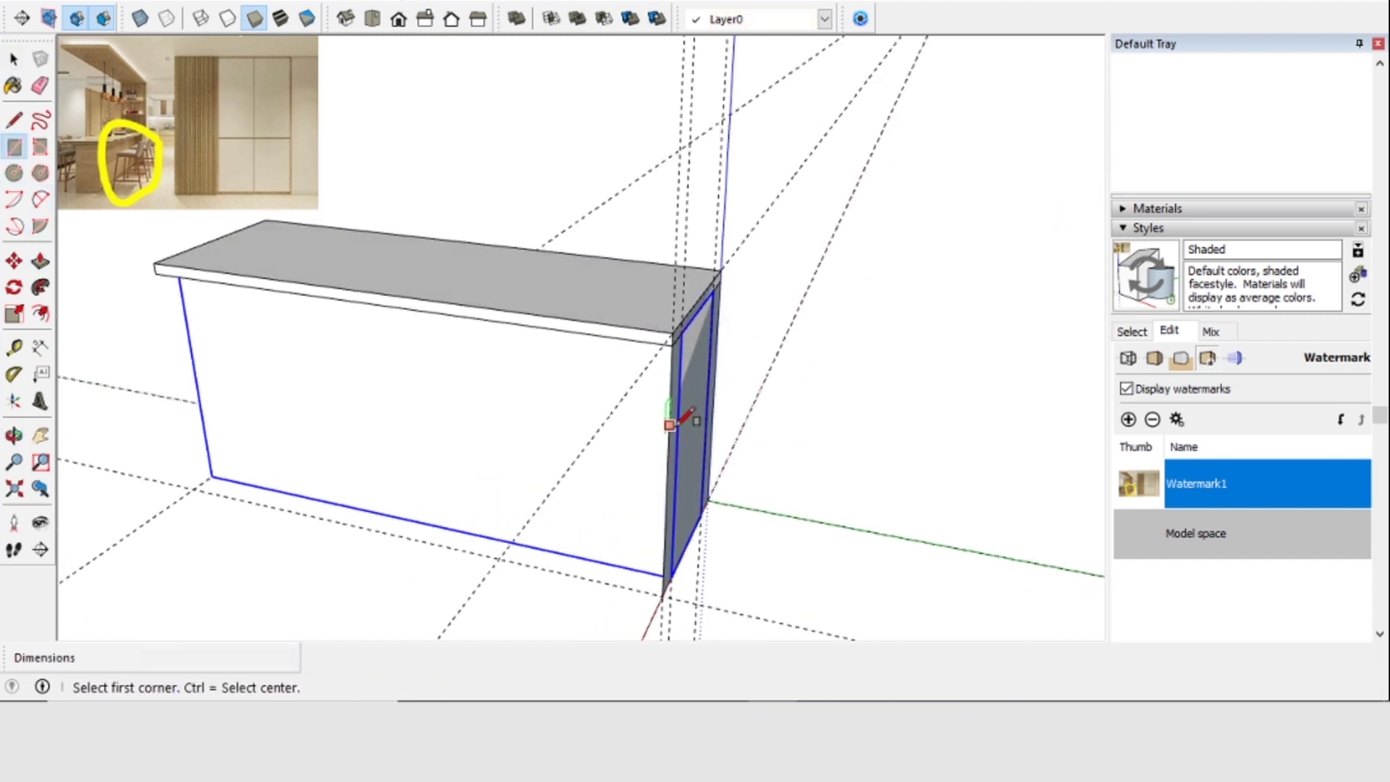
pyautogui.moveTo(404, 490); pyautogui.dragTo(543, 397, button='middle')
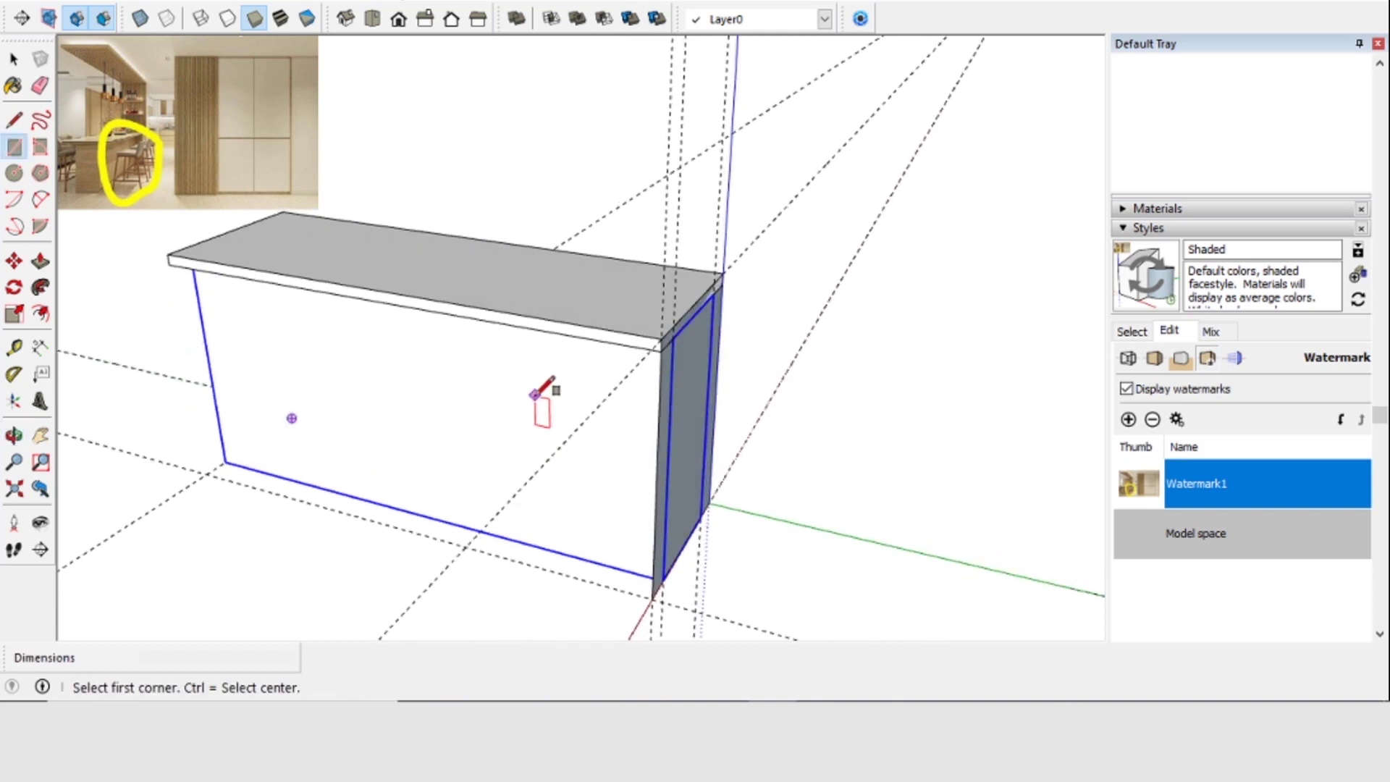
pyautogui.click(41, 261)
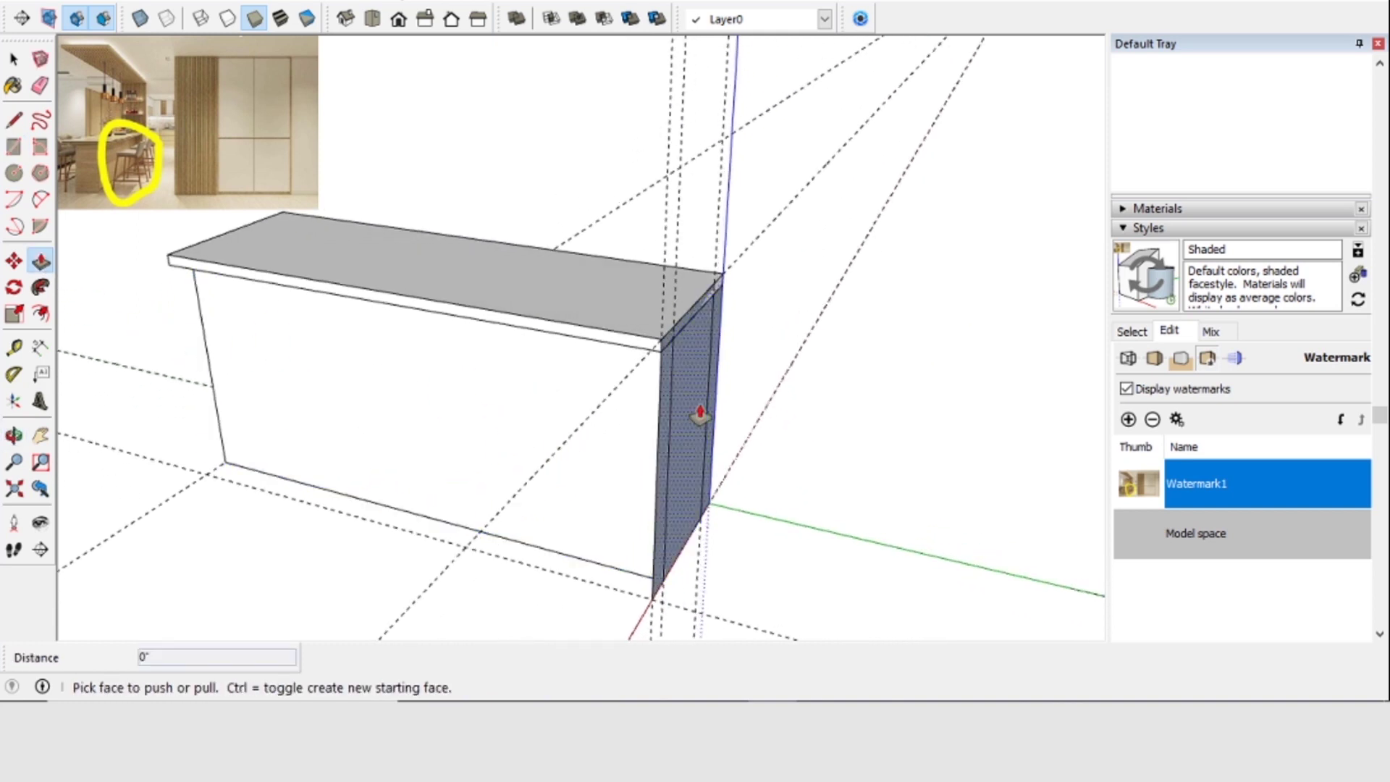
pyautogui.moveTo(688, 417); pyautogui.dragTo(658, 414)
pyautogui.write('1.')
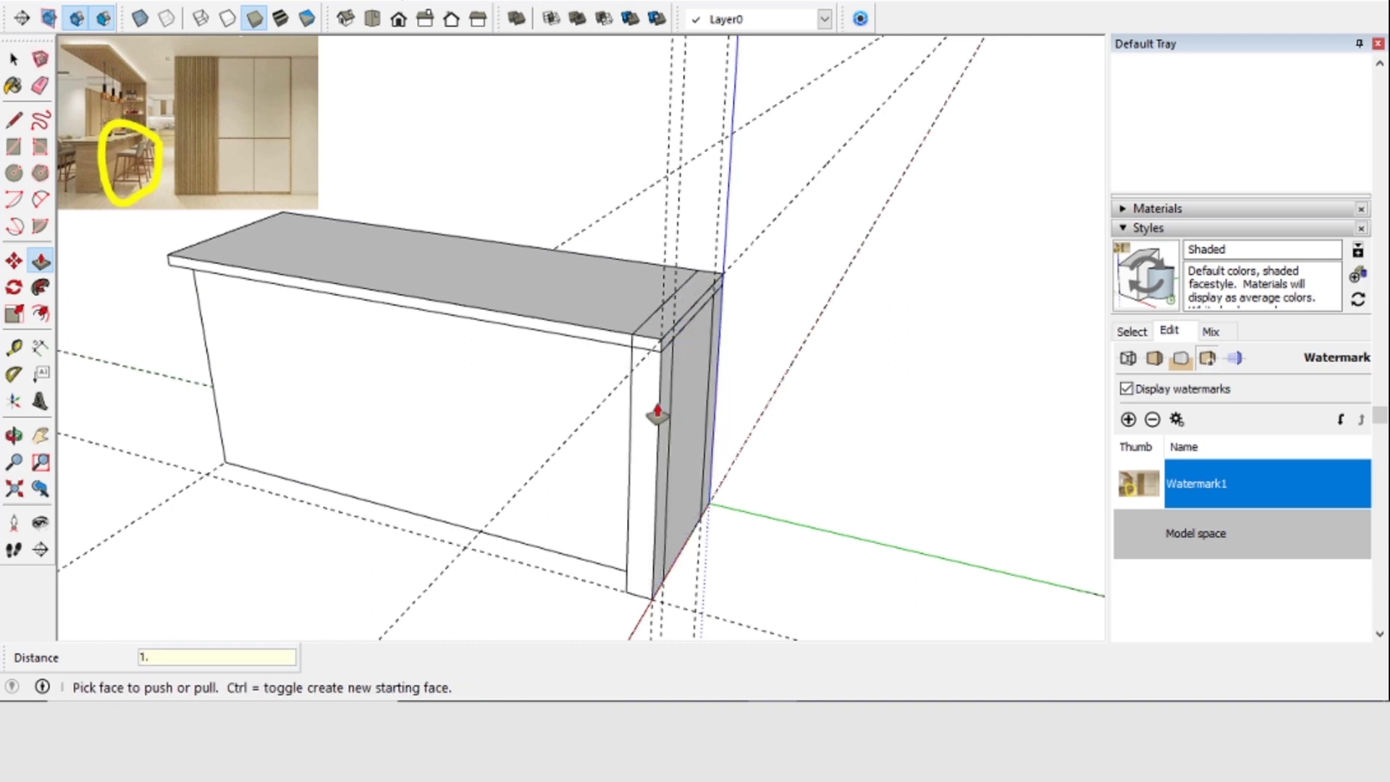
pyautogui.write('5')
pyautogui.press('Return')
pyautogui.press('space')
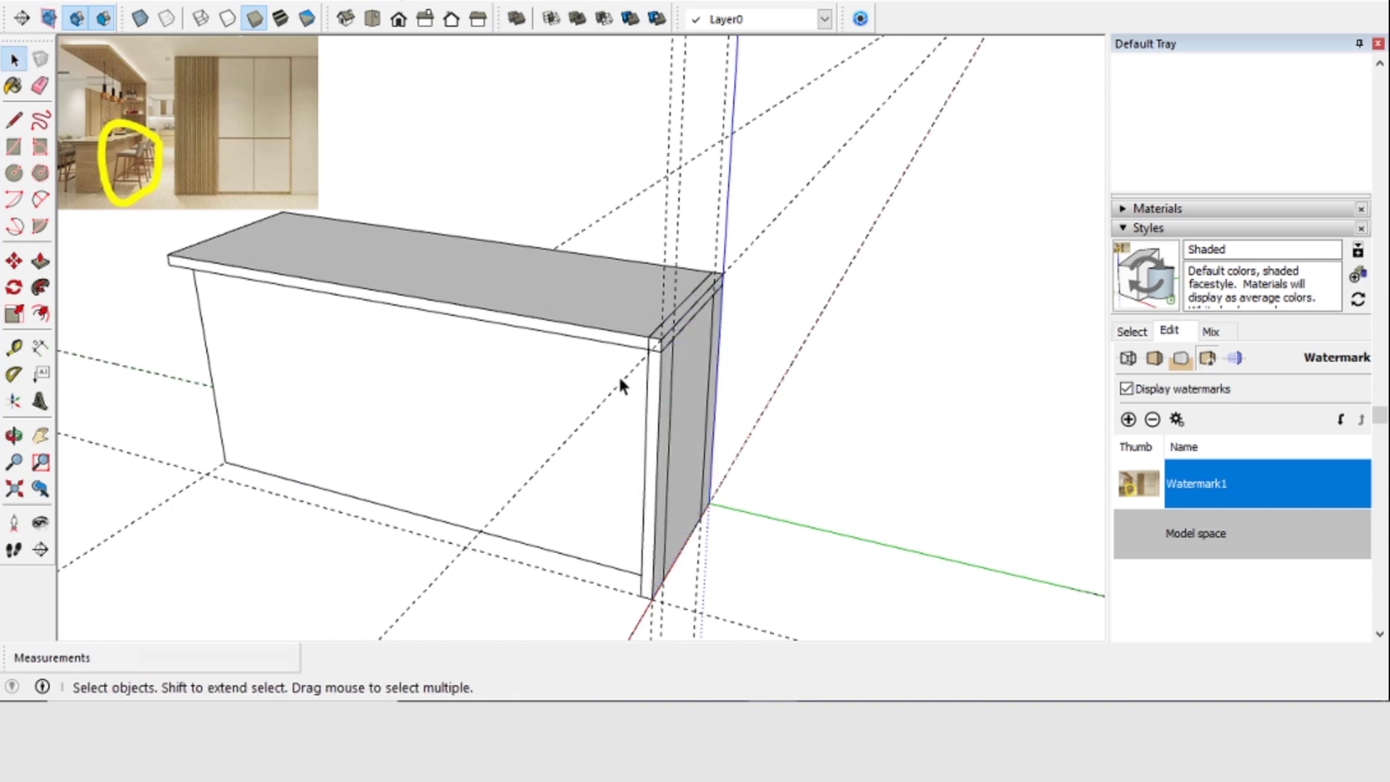
# Turn the end panel into a component
pyautogui.doubleClick(693, 401)
pyautogui.rightClick(693, 402)
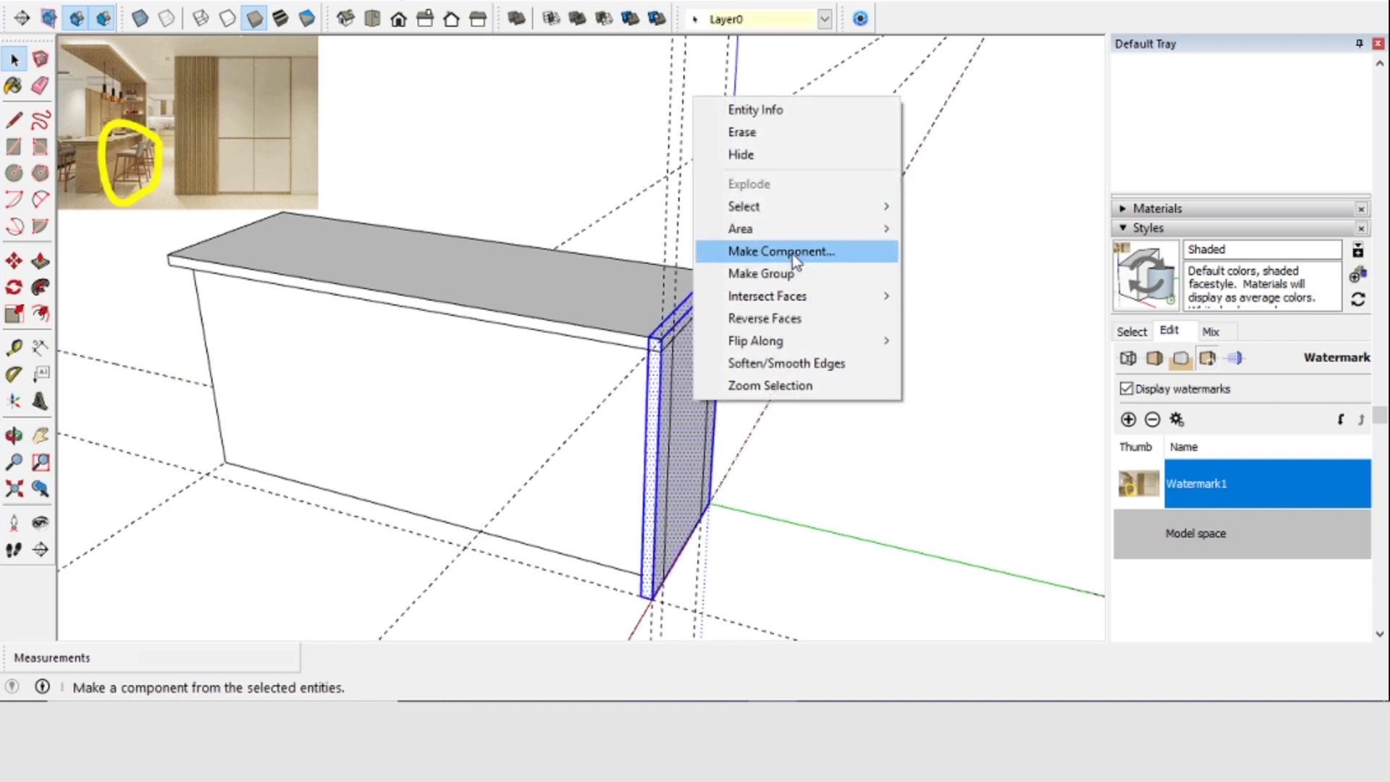
pyautogui.click(736, 192)
pyautogui.click(711, 551)
# Inside the counter body component, Push/Pull the end face inward 1 1/2" to clear the end panel
pyautogui.scroll(2, 503, 410)
pyautogui.moveTo(502, 410); pyautogui.dragTo(637, 487, button='middle')
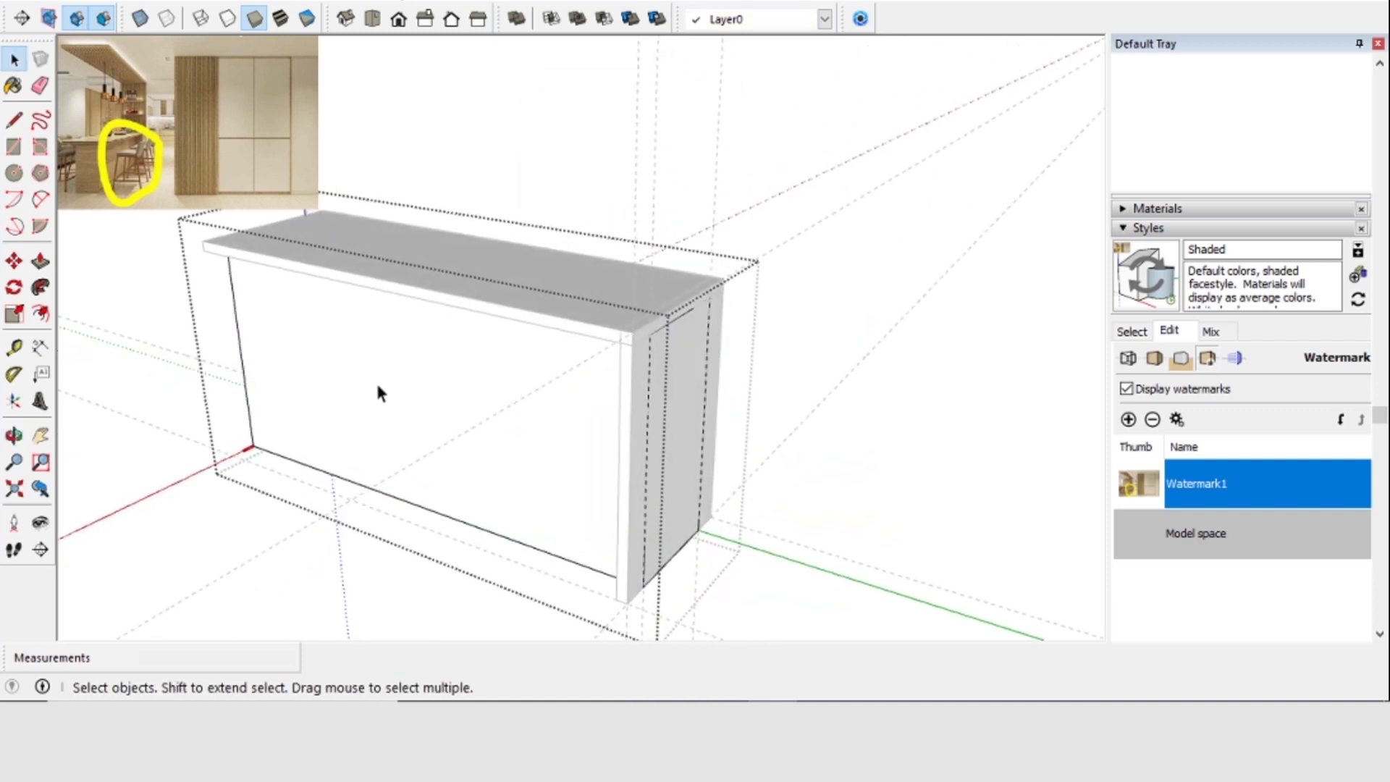
pyautogui.click(41, 261)
pyautogui.moveTo(677, 413); pyautogui.dragTo(615, 431)
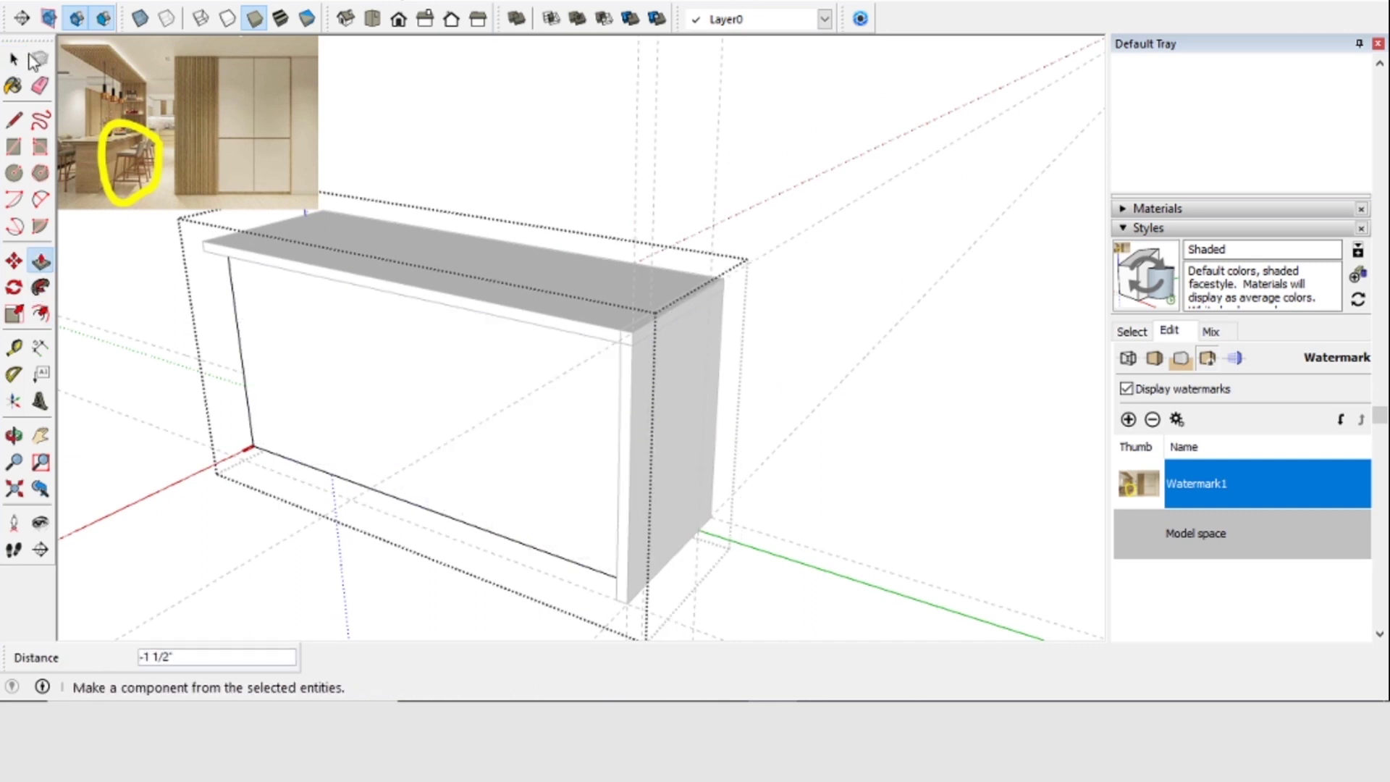
pyautogui.click(14, 58)
# Inside the countertop component, Push/Pull the end face back to the end panel's inner face
pyautogui.moveTo(517, 142); pyautogui.dragTo(558, 272, button='middle')
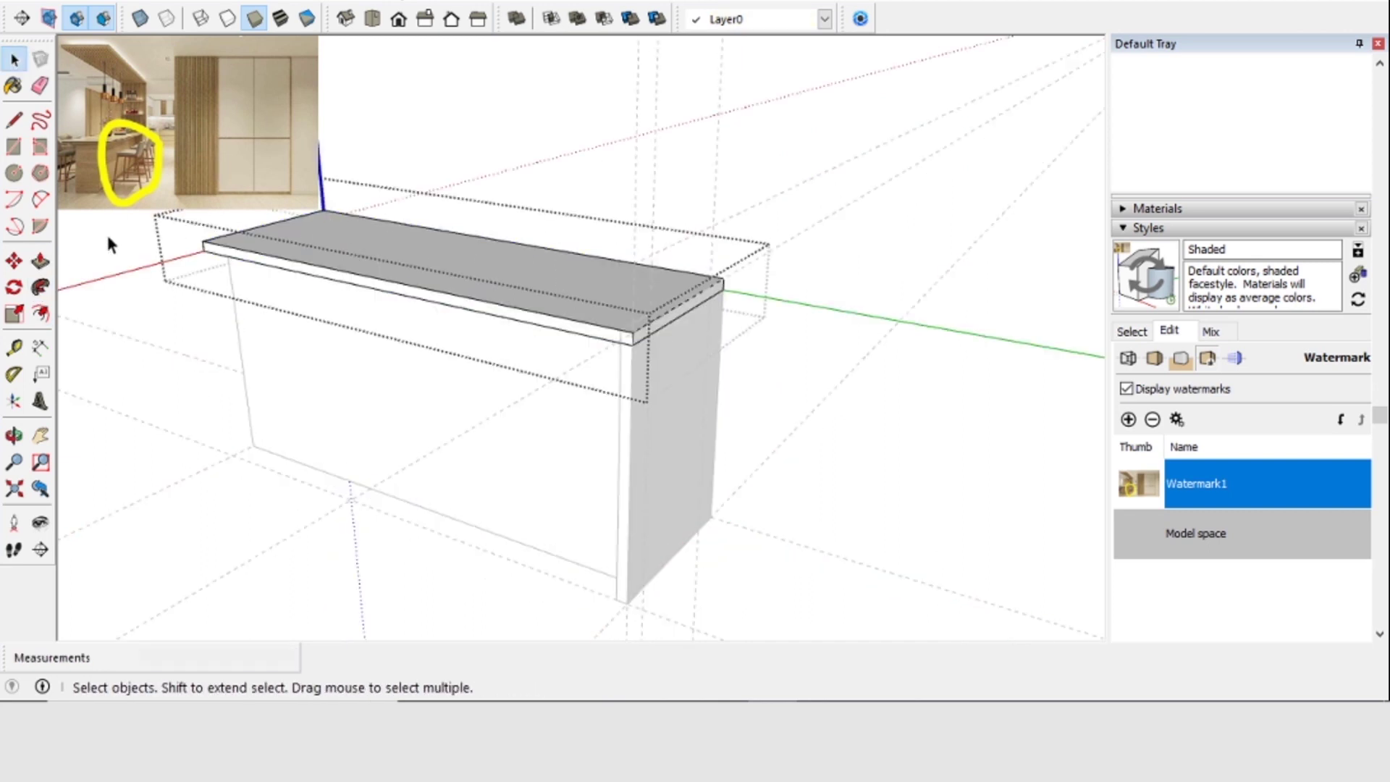
pyautogui.click(41, 262)
pyautogui.click(620, 341)
pyautogui.moveTo(617, 351); pyautogui.dragTo(375, 273, button='middle')
pyautogui.press('space')
# Try a Tape Measure guide 9' straight up from the middle of the end panel's ground edge
pyautogui.moveTo(790, 226); pyautogui.dragTo(626, 436, button='middle')
pyautogui.click(14, 347)
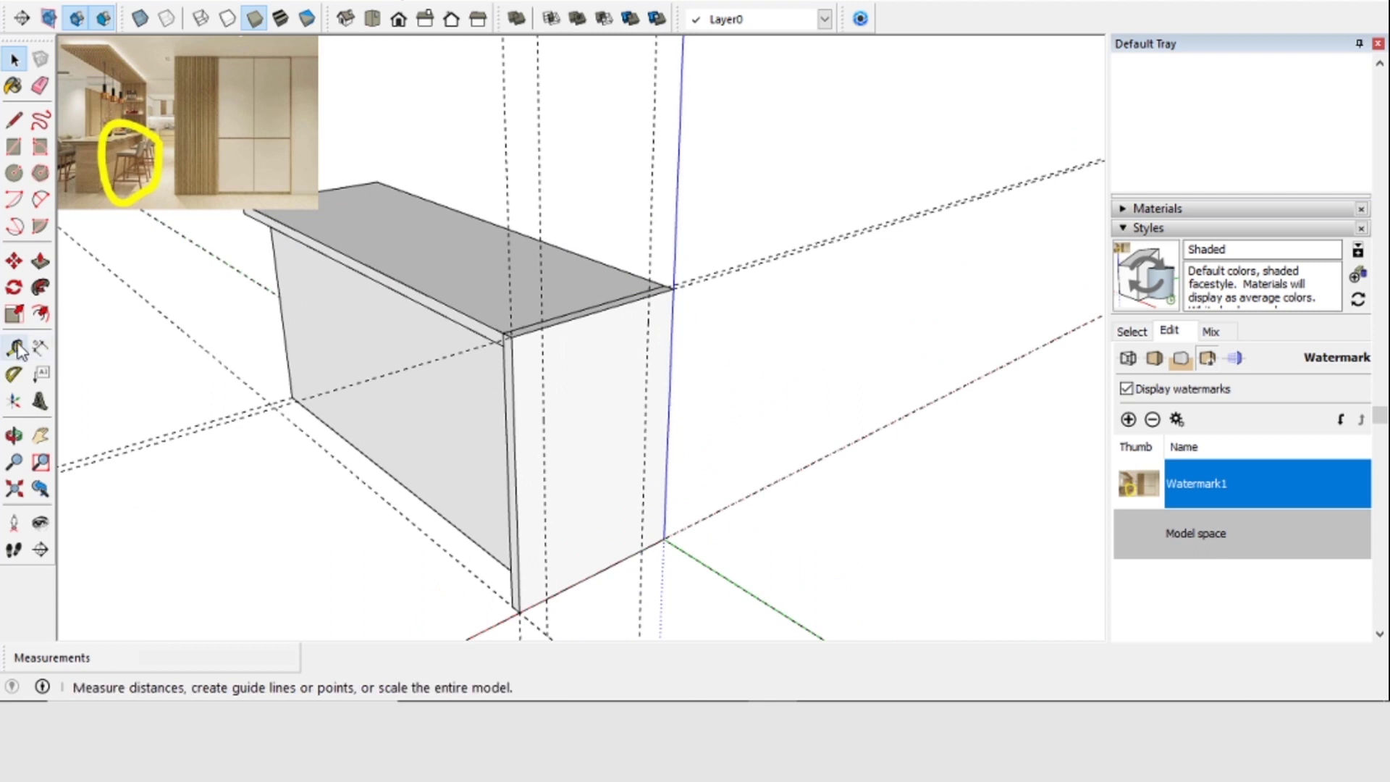
pyautogui.click(596, 572)
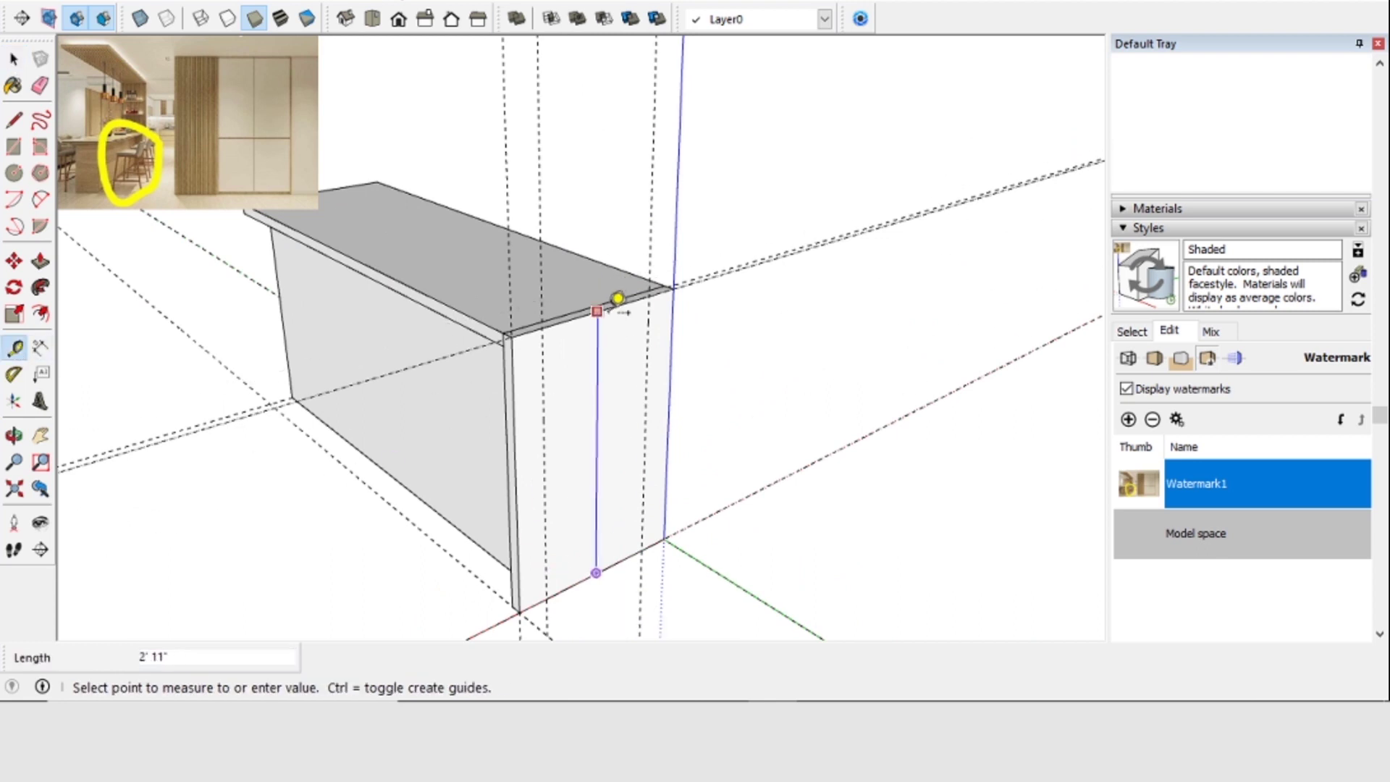
pyautogui.click(618, 298)
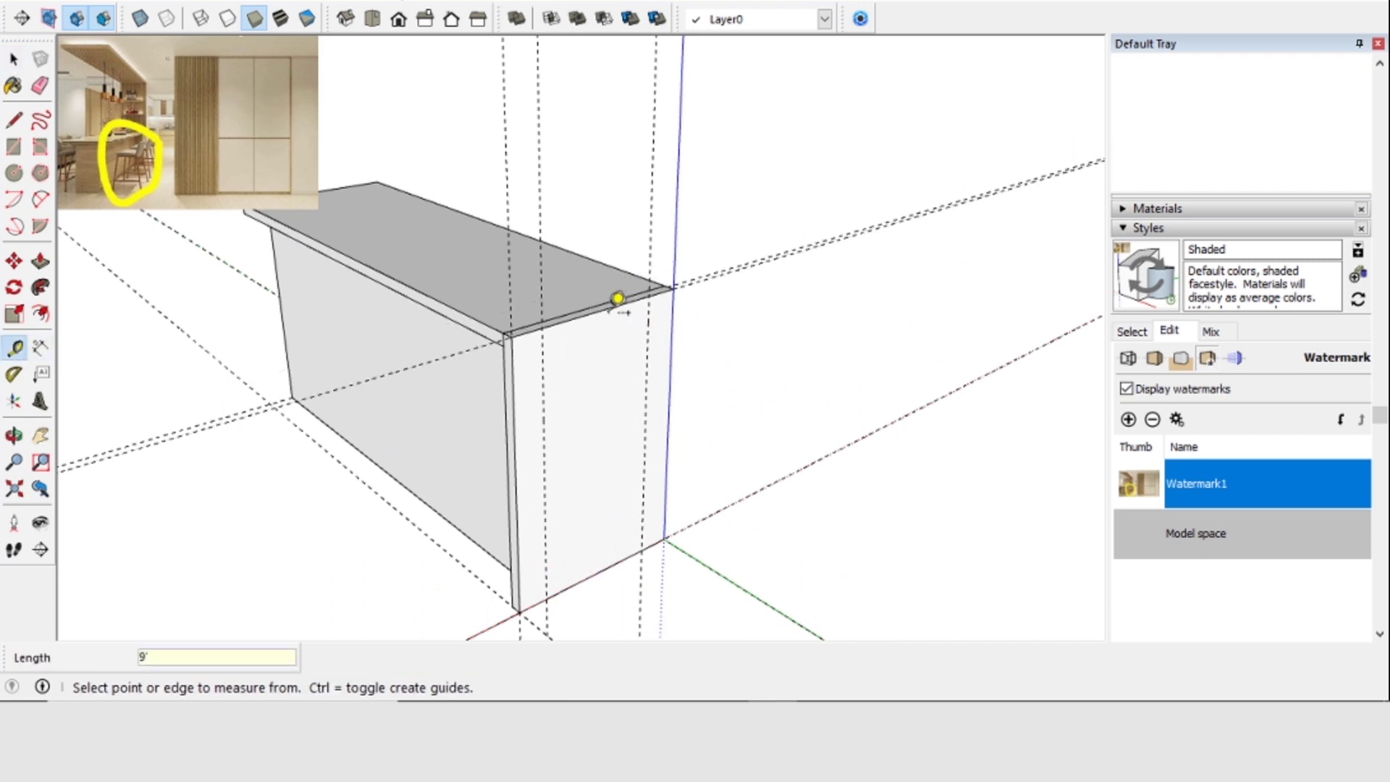
# Place a guide parallel to the end panel's ground edge on the red axis, 9' above it
pyautogui.scroll(-3, 712, 366)
pyautogui.moveTo(712, 368); pyautogui.dragTo(665, 407, button='middle')
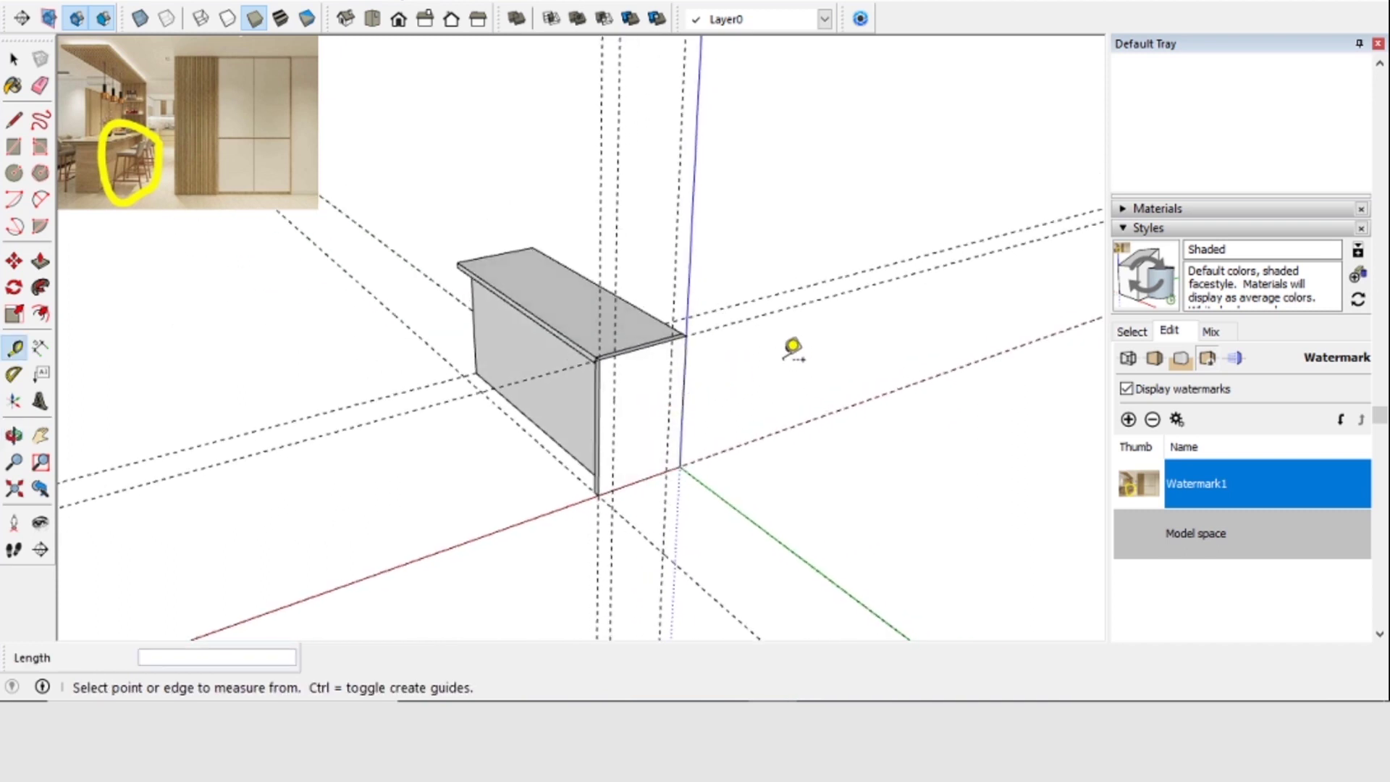
pyautogui.scroll(5, 793, 348)
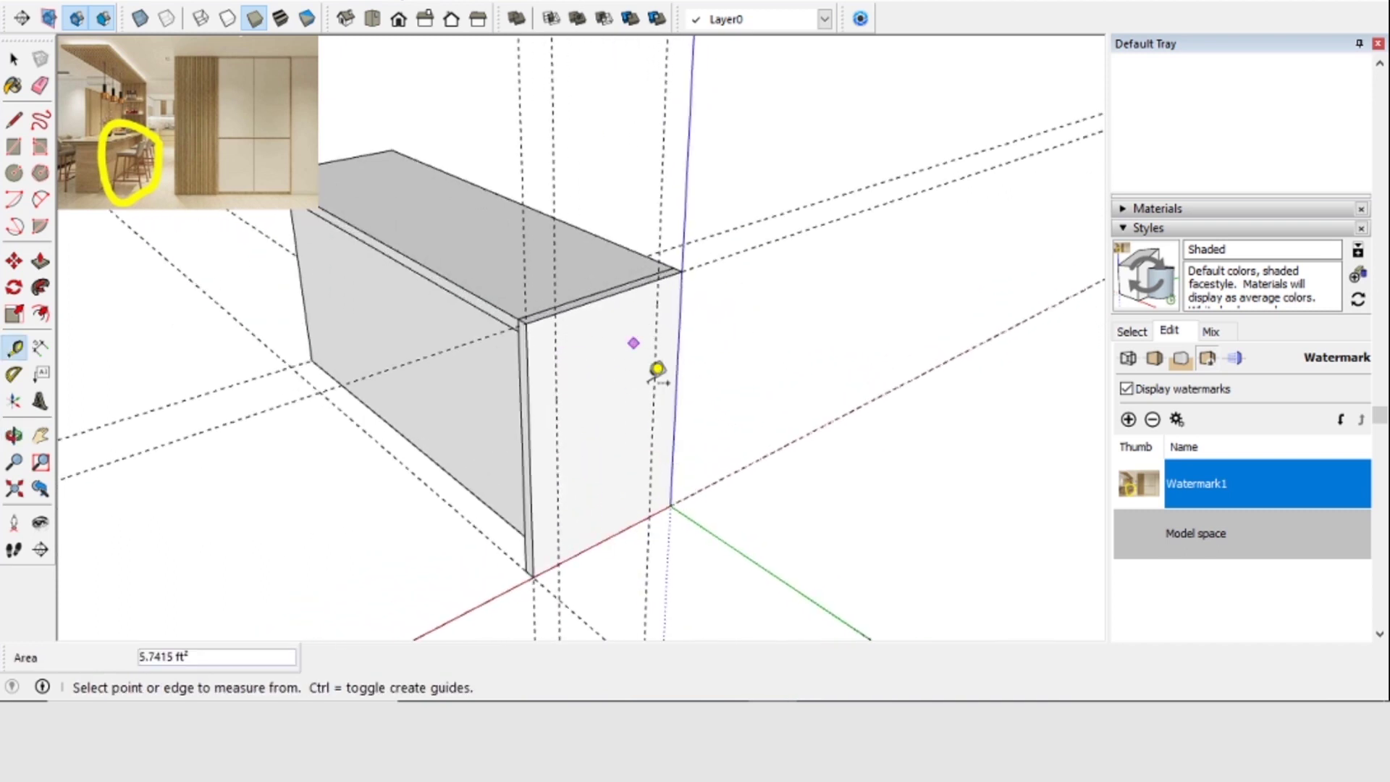
pyautogui.click(621, 531)
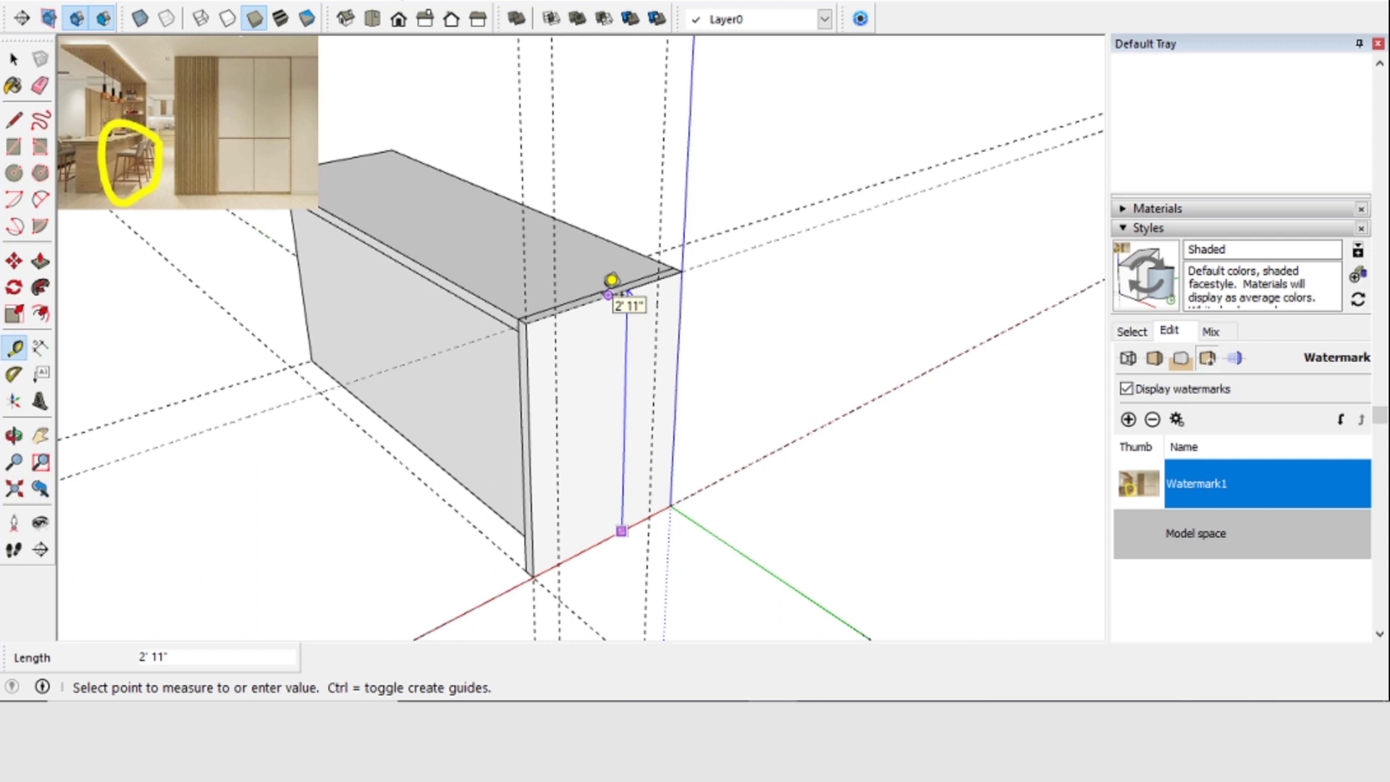
pyautogui.click(612, 280)
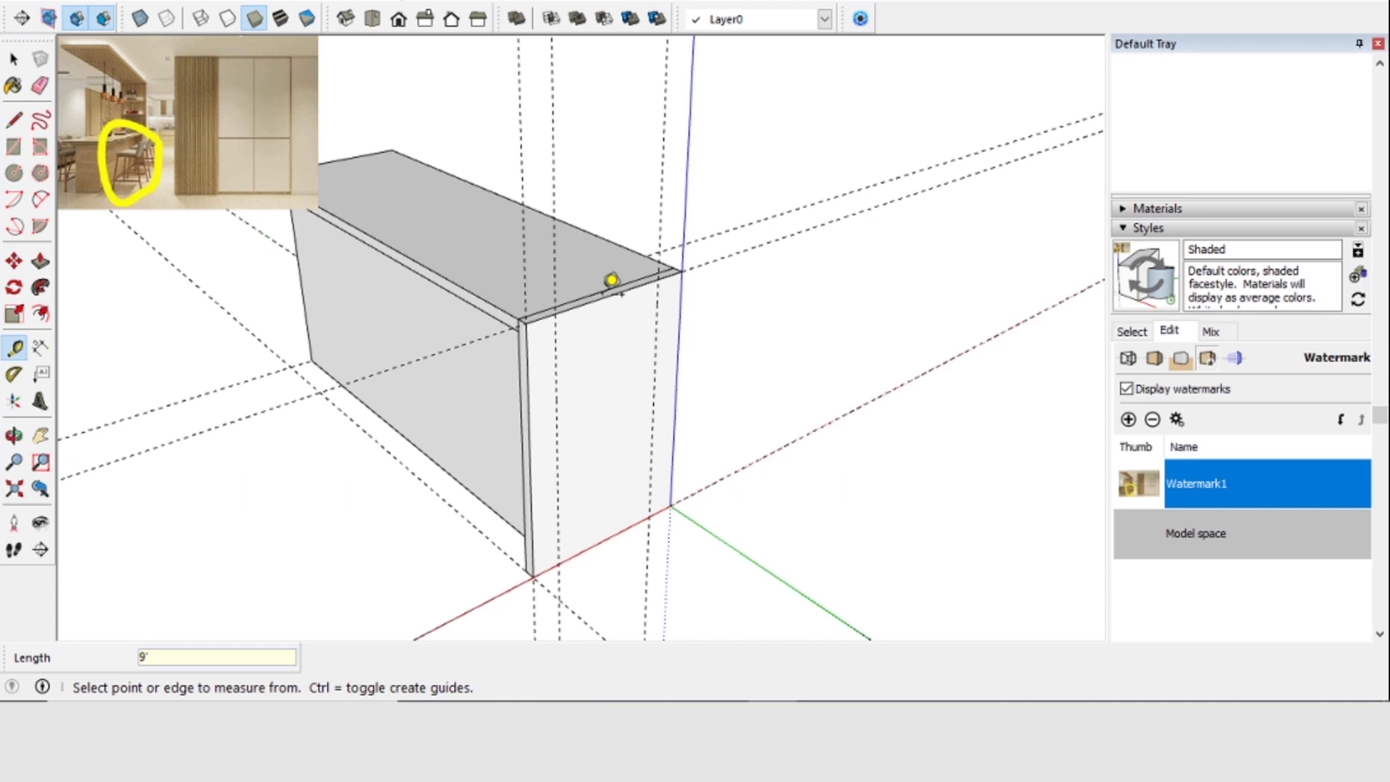
# Measure up from the end panel's ground edge with the Tape Measure and set another parallel guide at 9'
pyautogui.scroll(-2, 684, 422)
pyautogui.moveTo(684, 422); pyautogui.dragTo(727, 410, button='middle')
pyautogui.scroll(4, 695, 455)
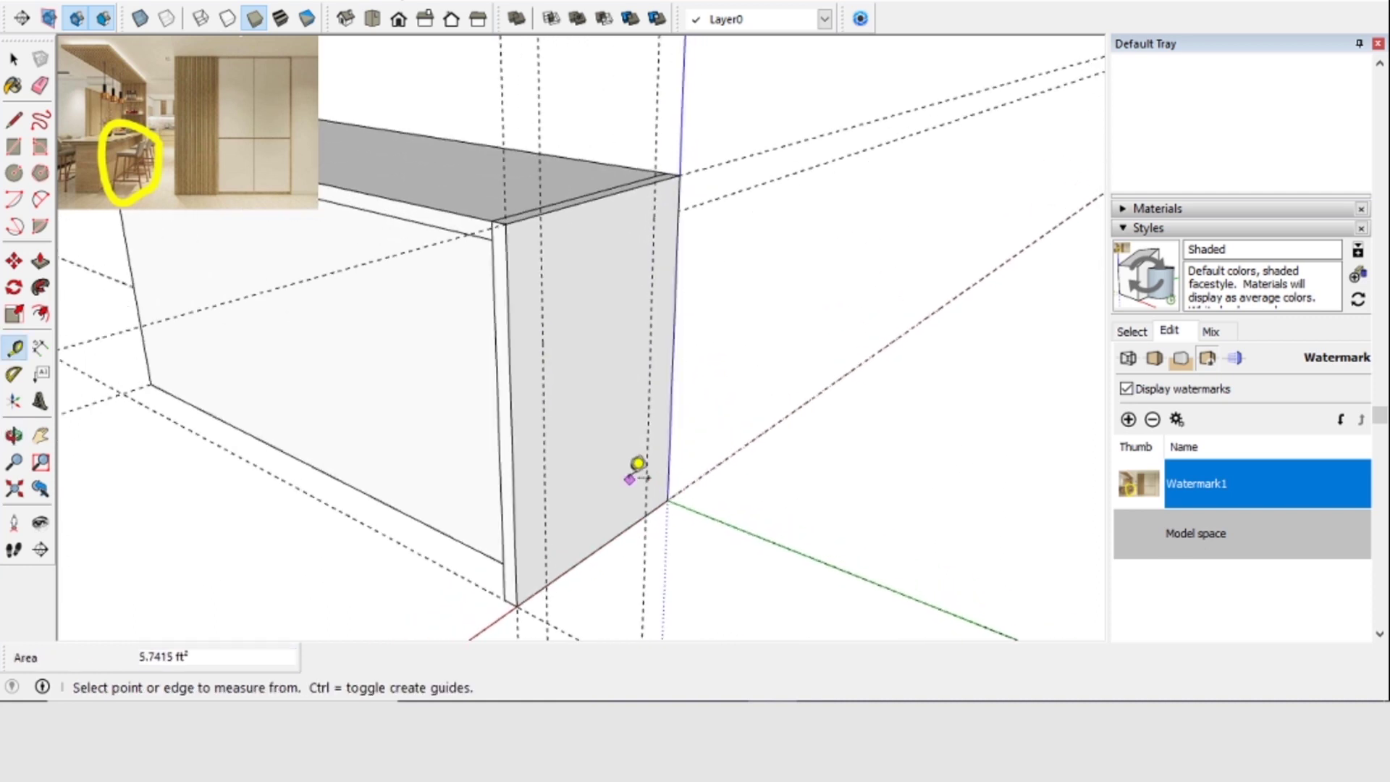
pyautogui.click(611, 537)
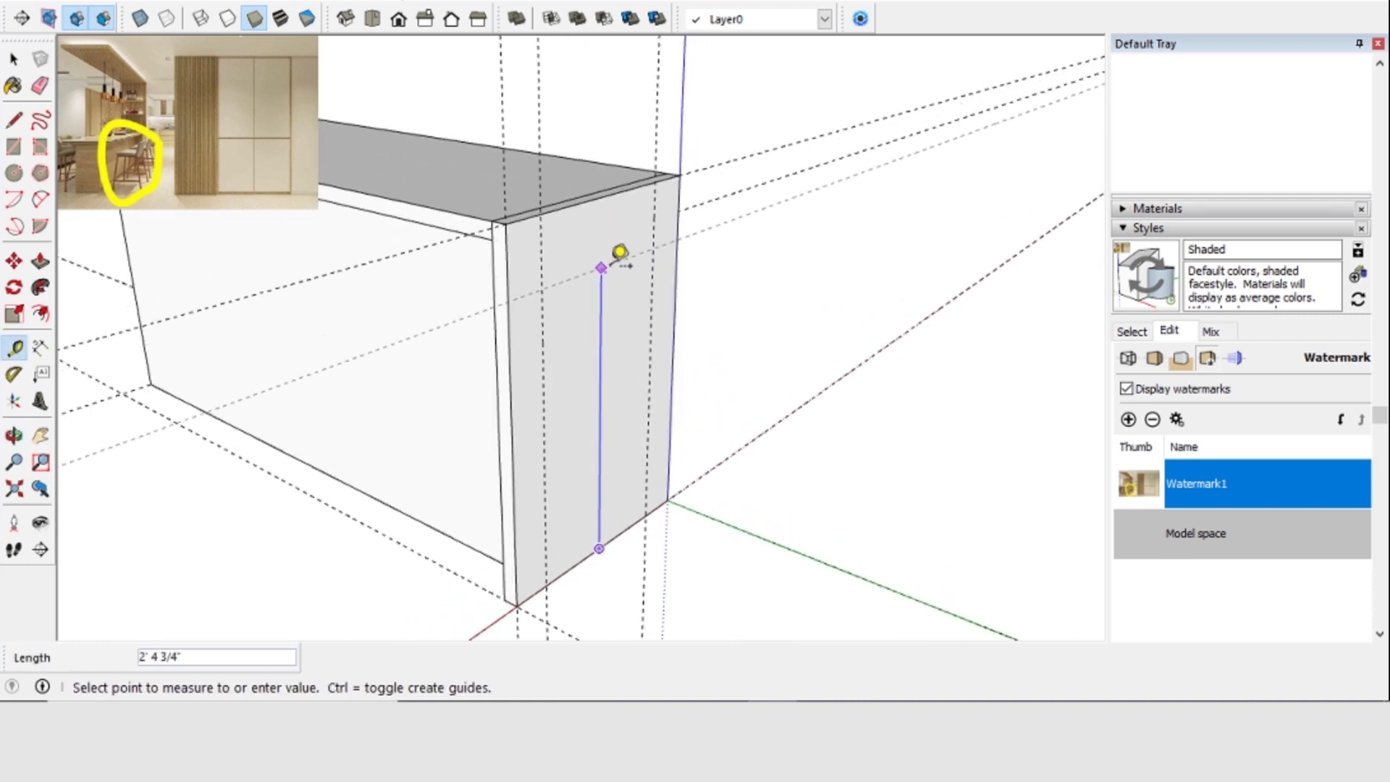
pyautogui.click(620, 252)
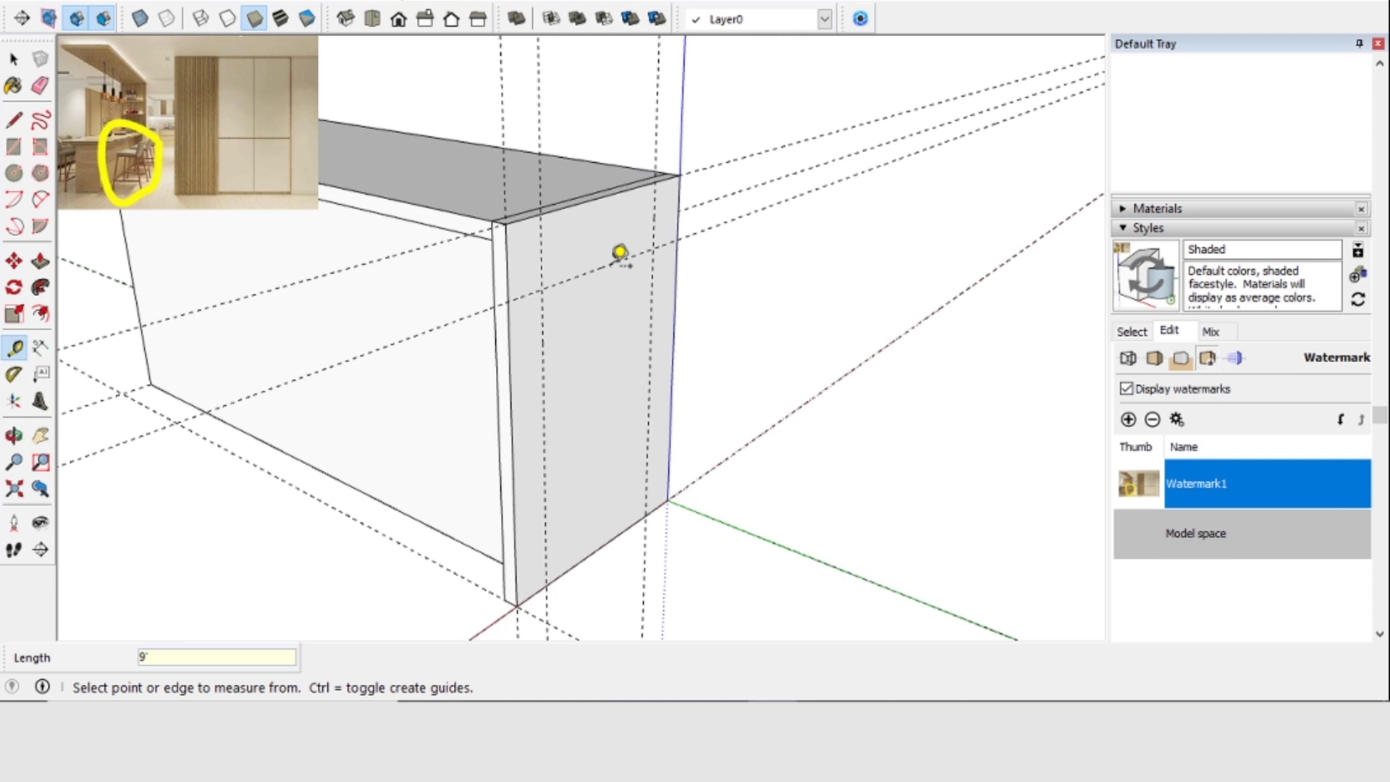
# Inside the end panel component, Push/Pull the top face up to the 9' guide
pyautogui.scroll(-6, 471, 269)
pyautogui.moveTo(536, 380); pyautogui.dragTo(620, 407, button='middle')
pyautogui.scroll(2, 574, 273)
pyautogui.scroll(-1, 625, 331)
pyautogui.moveTo(635, 317); pyautogui.dragTo(1002, 360, button='middle')
pyautogui.click(12, 59)
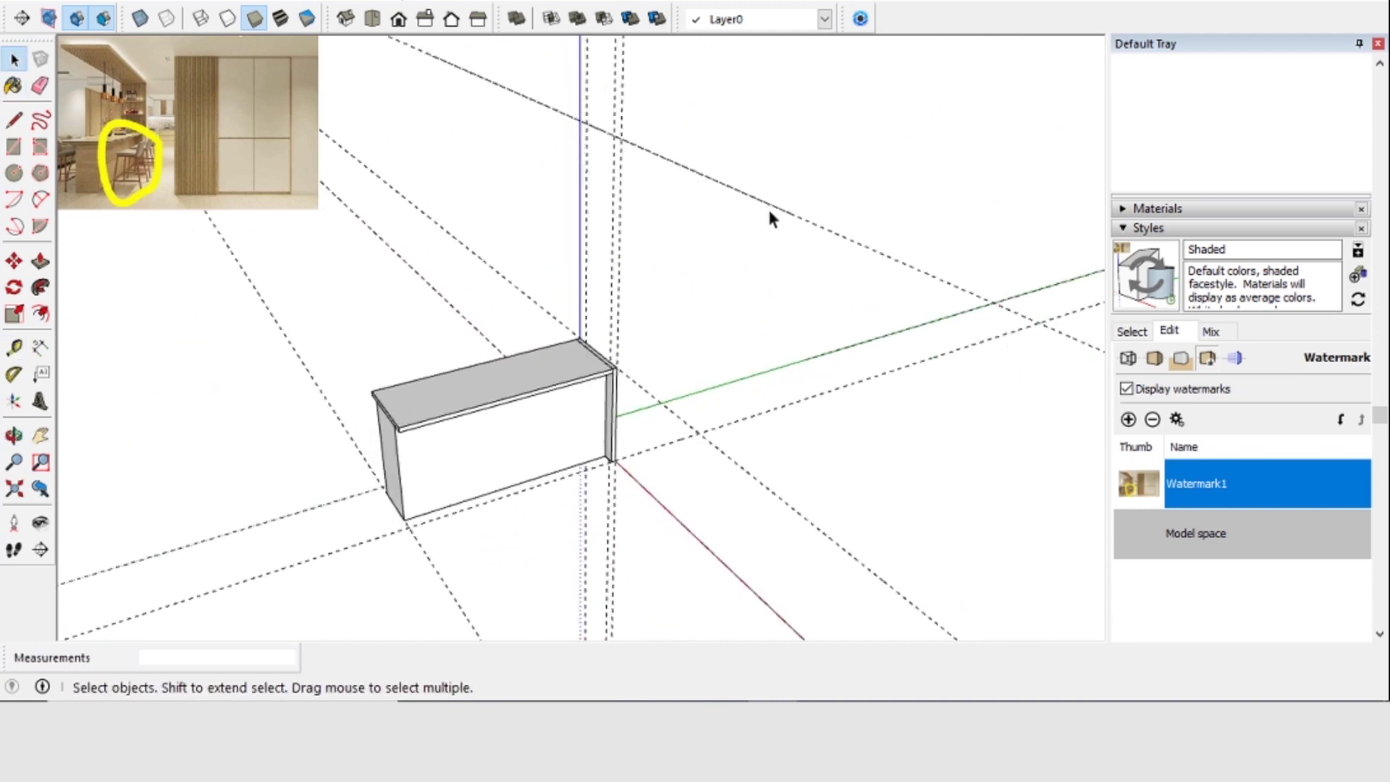
pyautogui.moveTo(754, 208); pyautogui.dragTo(596, 427, button='middle')
pyautogui.doubleClick(595, 422)
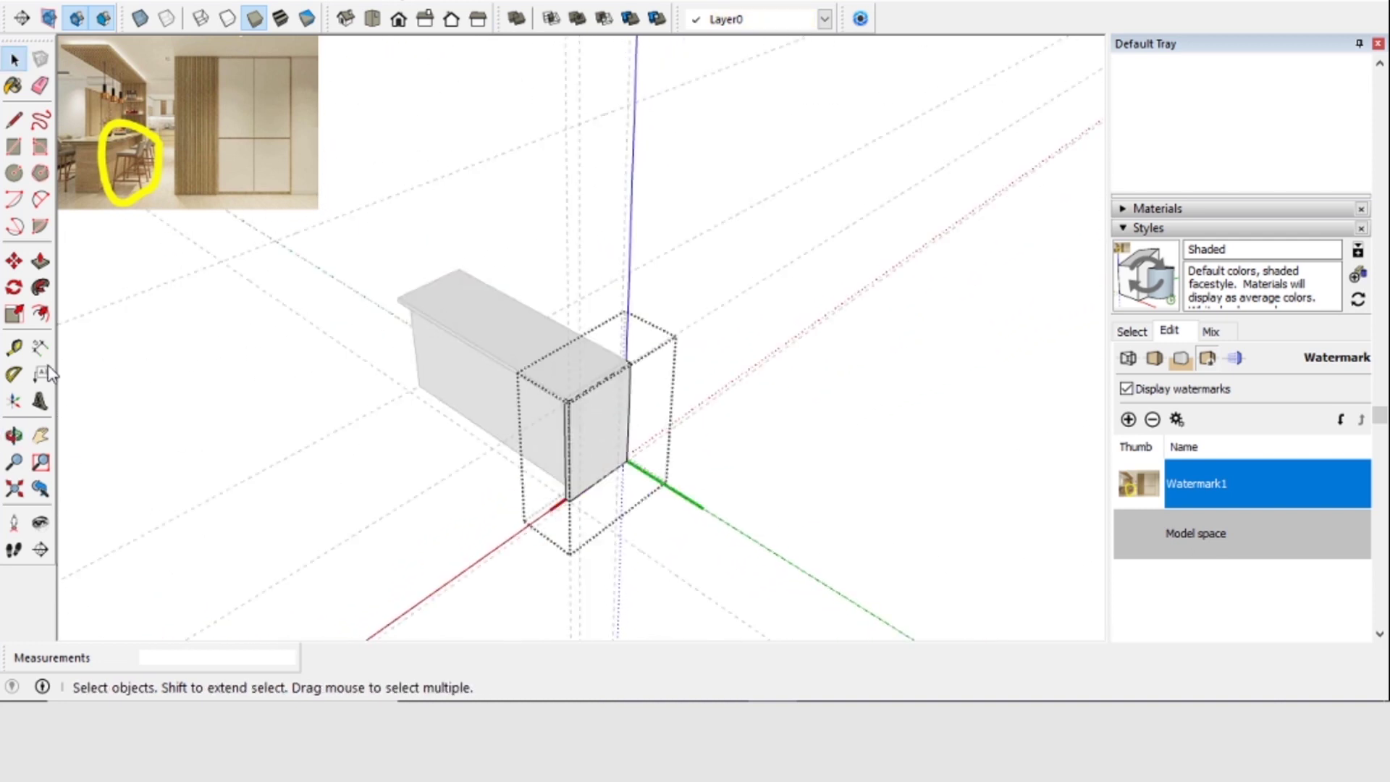
pyautogui.click(40, 261)
pyautogui.moveTo(595, 395); pyautogui.dragTo(497, 155)
pyautogui.moveTo(459, 450); pyautogui.dragTo(206, 208, button='middle')
pyautogui.press('space')
pyautogui.moveTo(388, 202); pyautogui.dragTo(574, 295, button='middle')
pyautogui.scroll(3, 554, 244)
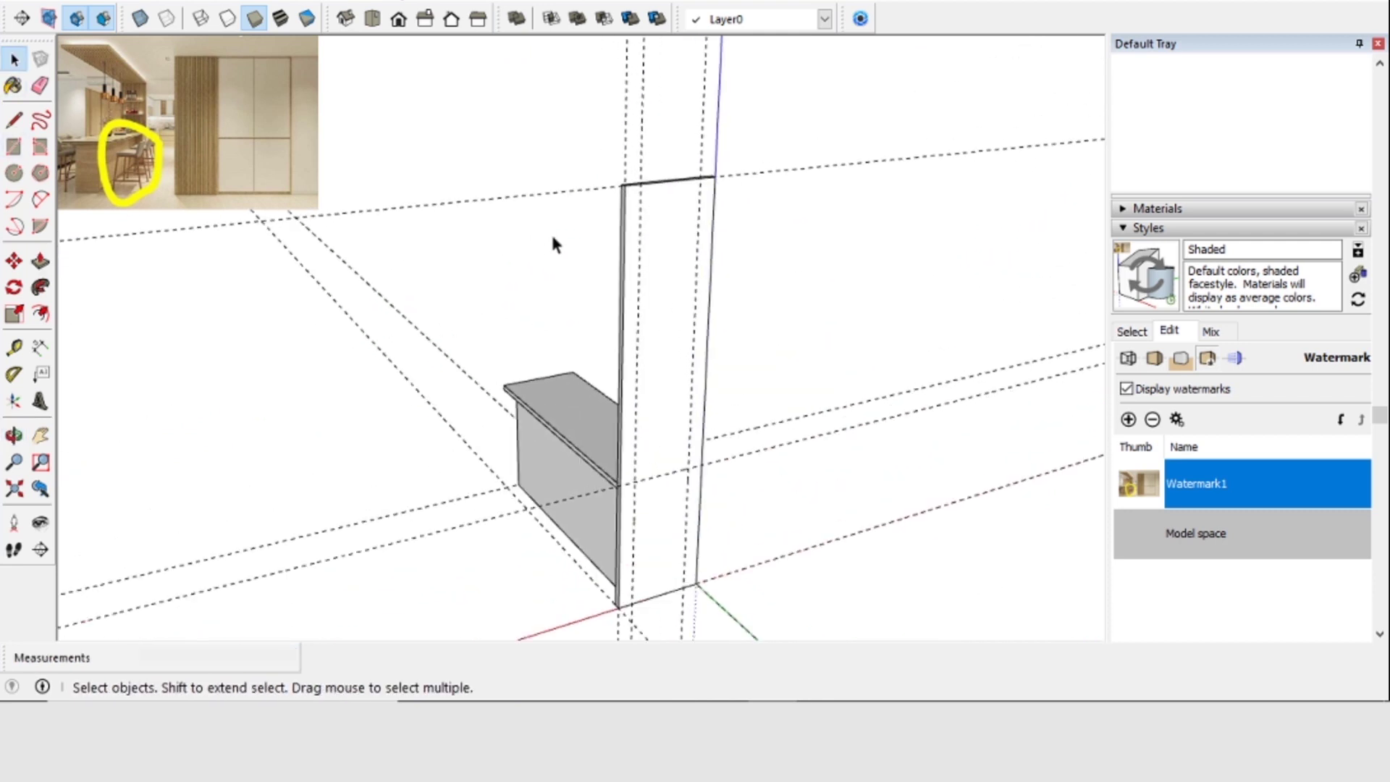
# Place a guide parallel to the end panel's top edge, 12" below it
pyautogui.click(14, 347)
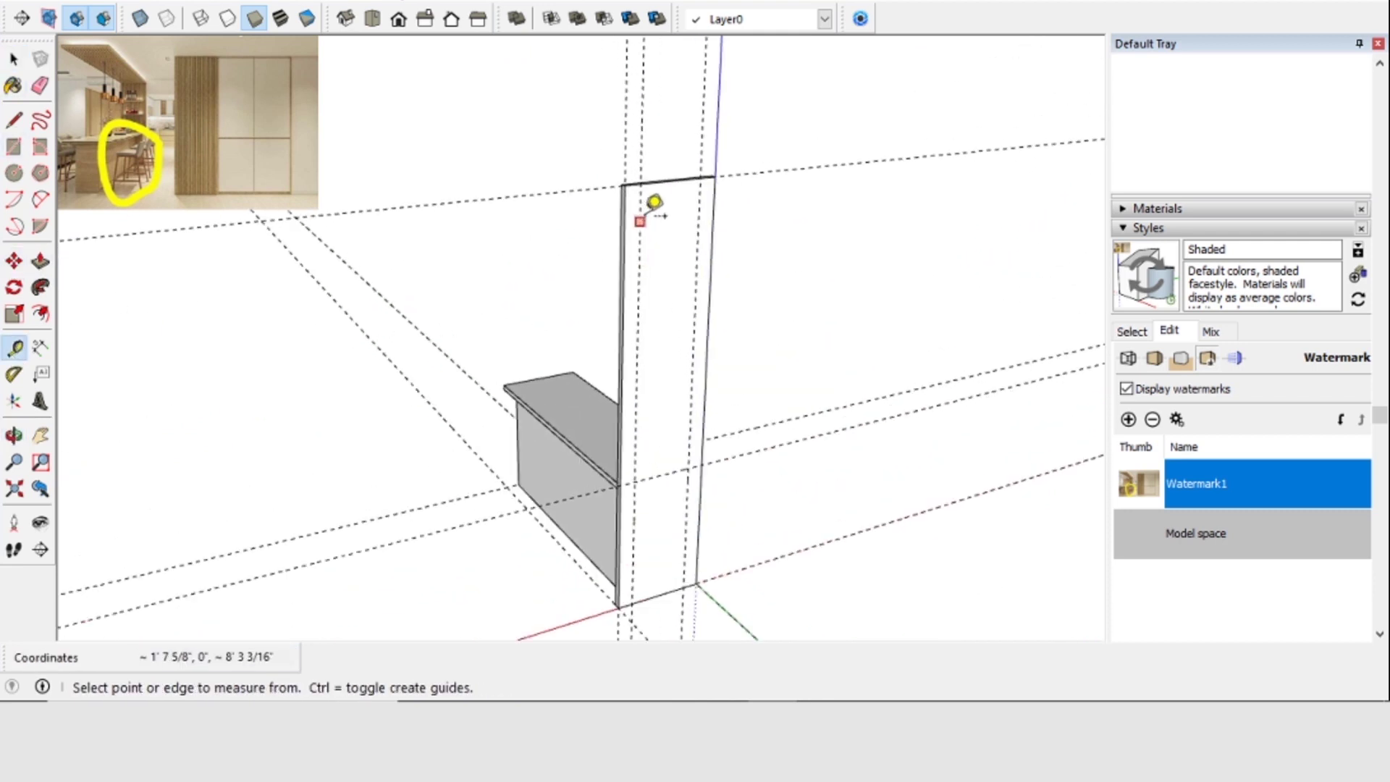
pyautogui.click(671, 180)
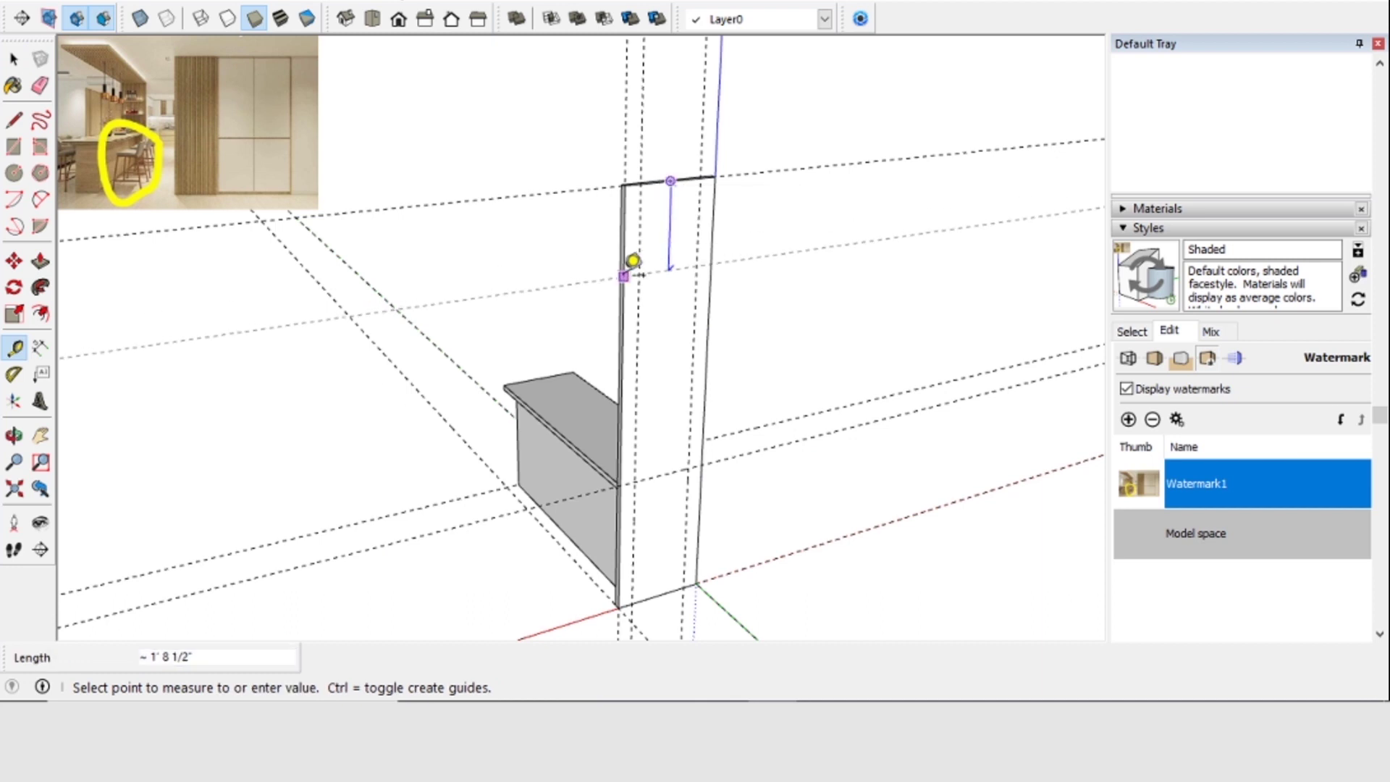
pyautogui.click(624, 276)
pyautogui.write('1')
pyautogui.press('Return')
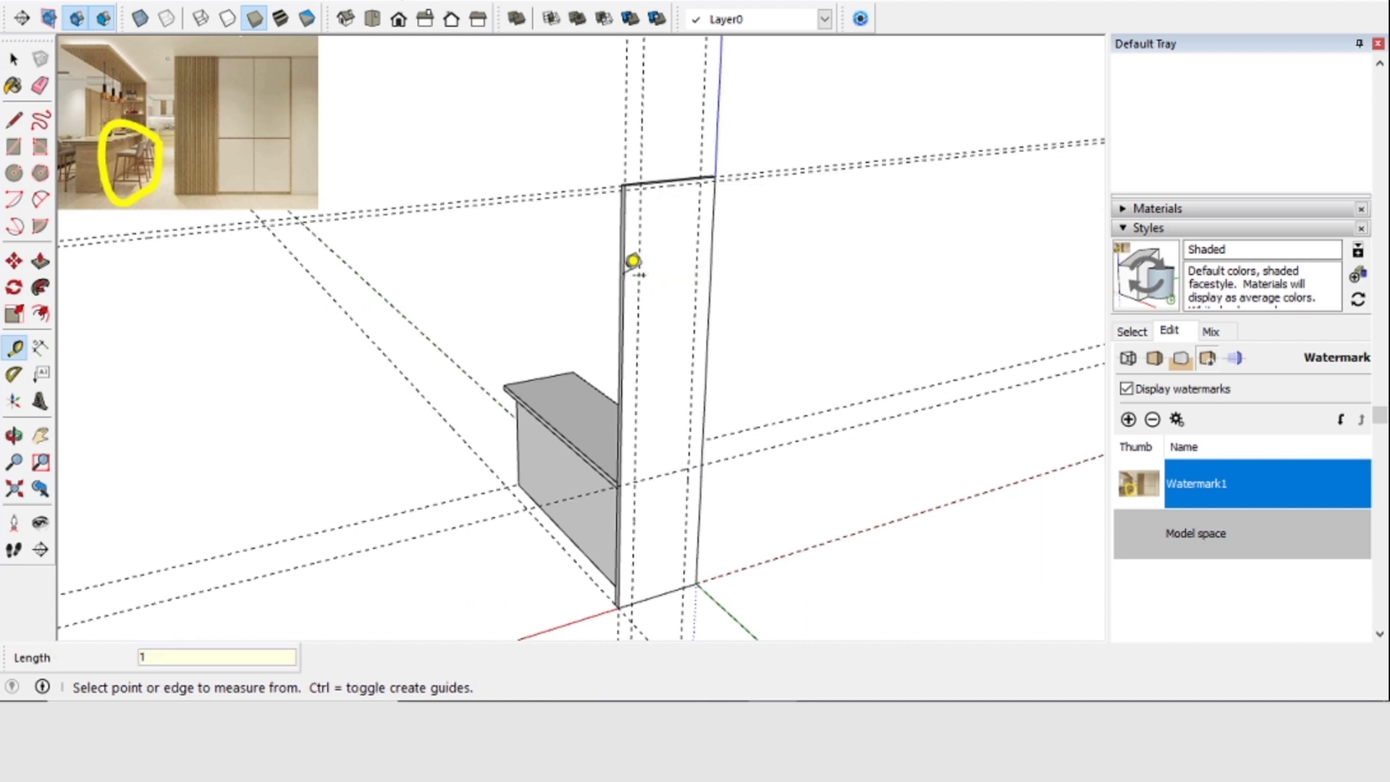
pyautogui.write('12')
pyautogui.press('Return')
pyautogui.moveTo(645, 217); pyautogui.dragTo(726, 218, button='middle')
# Inside the end panel component, Push/Pull the top face down to the guide 12" below it
pyautogui.click(41, 261)
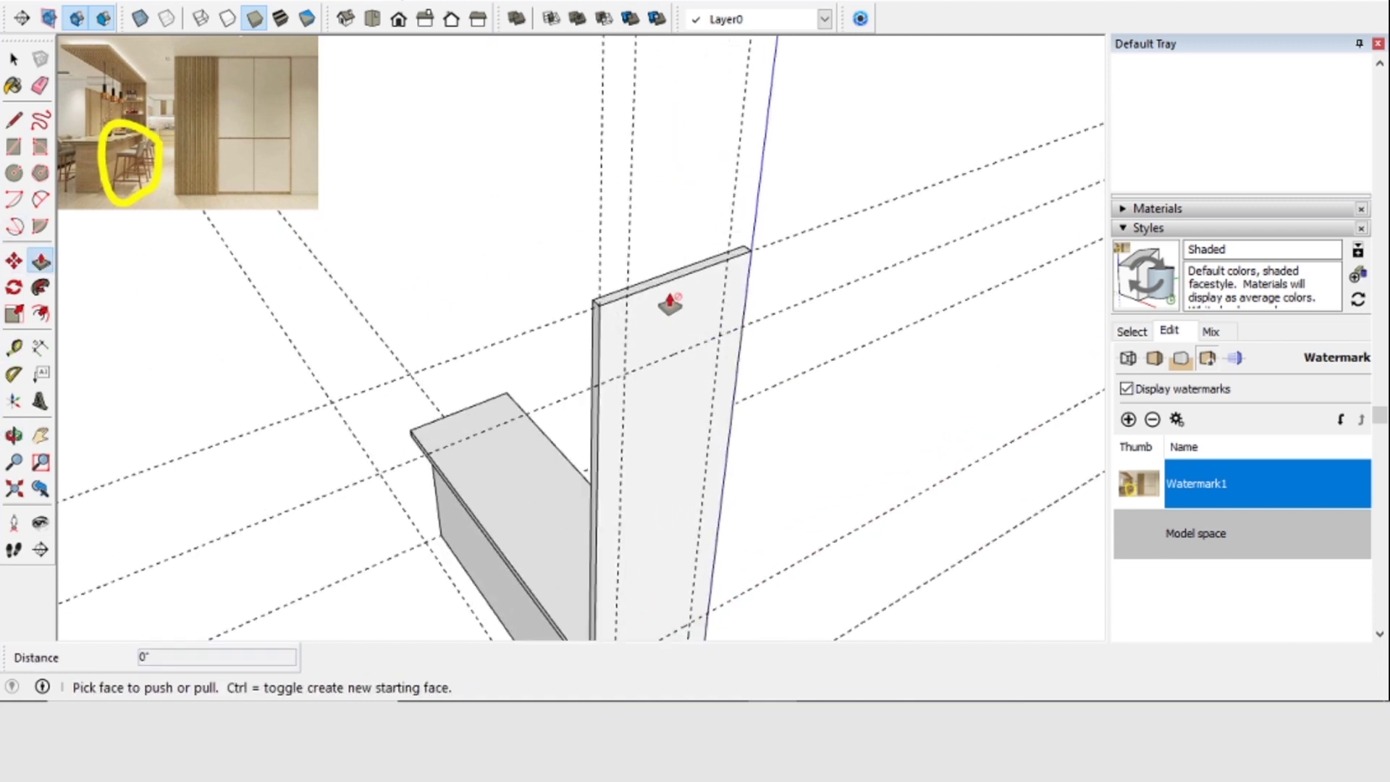
pyautogui.click(15, 60)
pyautogui.click(681, 318)
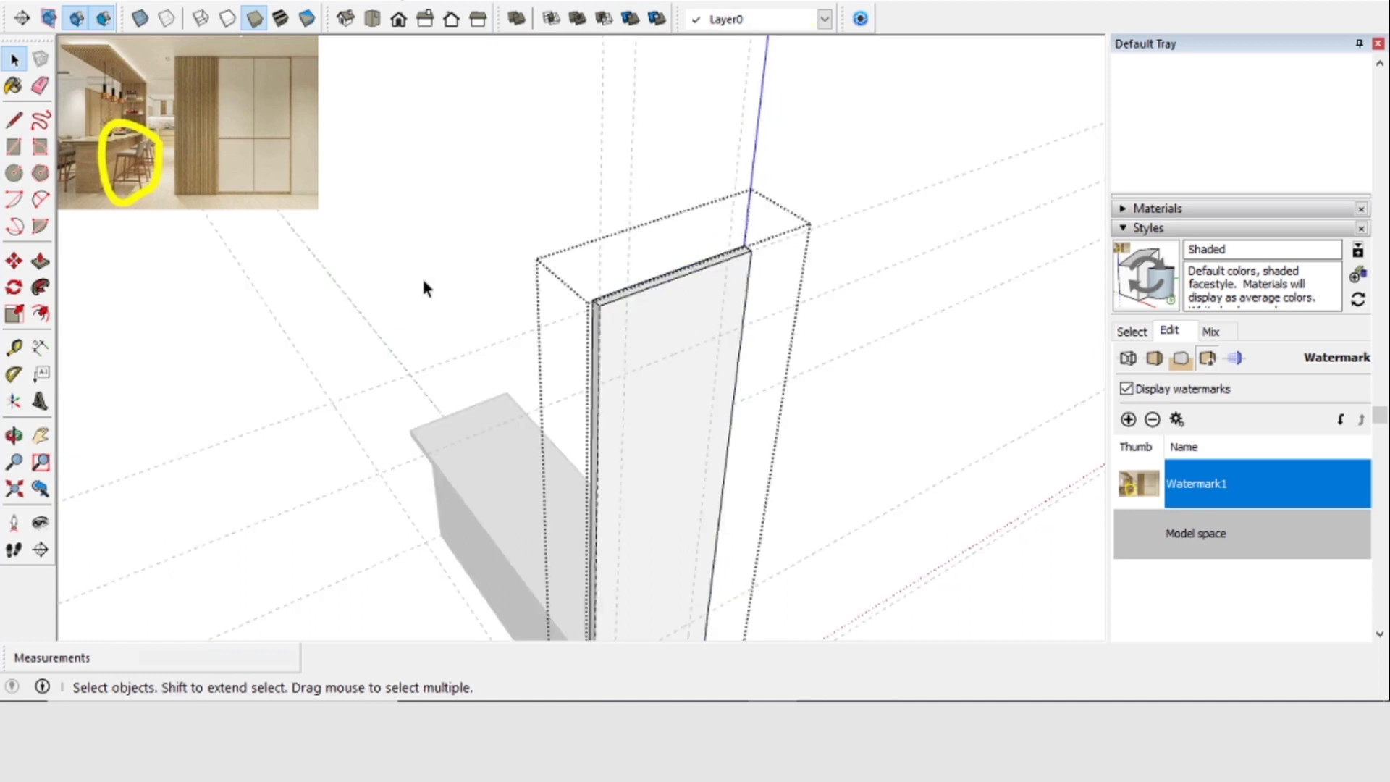
pyautogui.click(41, 261)
pyautogui.moveTo(659, 289); pyautogui.dragTo(720, 335)
pyautogui.moveTo(720, 335); pyautogui.dragTo(736, 400, button='middle')
pyautogui.scroll(2, 680, 521)
pyautogui.scroll(-2, 680, 521)
pyautogui.moveTo(680, 521); pyautogui.dragTo(635, 503, button='middle')
pyautogui.click(14, 59)
pyautogui.click(652, 319)
pyautogui.moveTo(650, 321); pyautogui.dragTo(748, 295, button='middle')
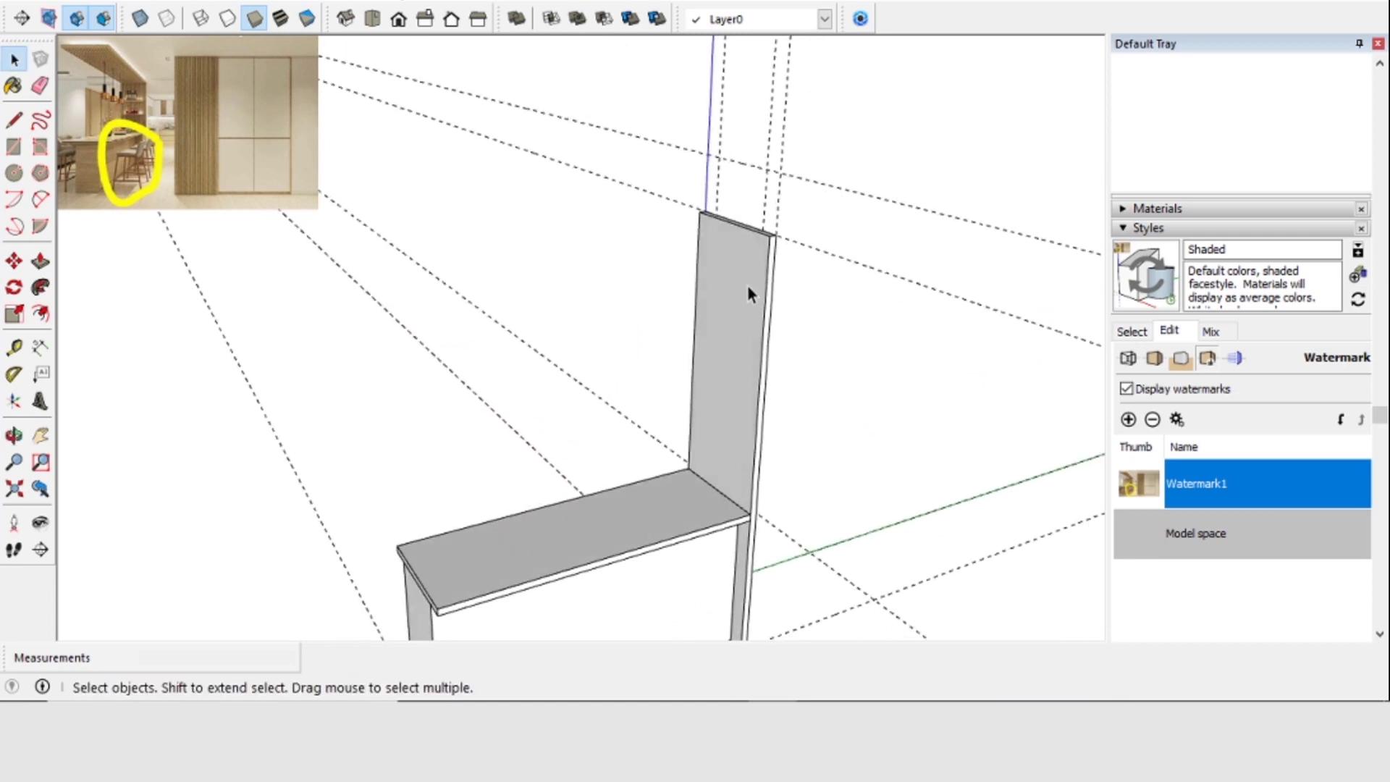
pyautogui.scroll(2, 705, 273)
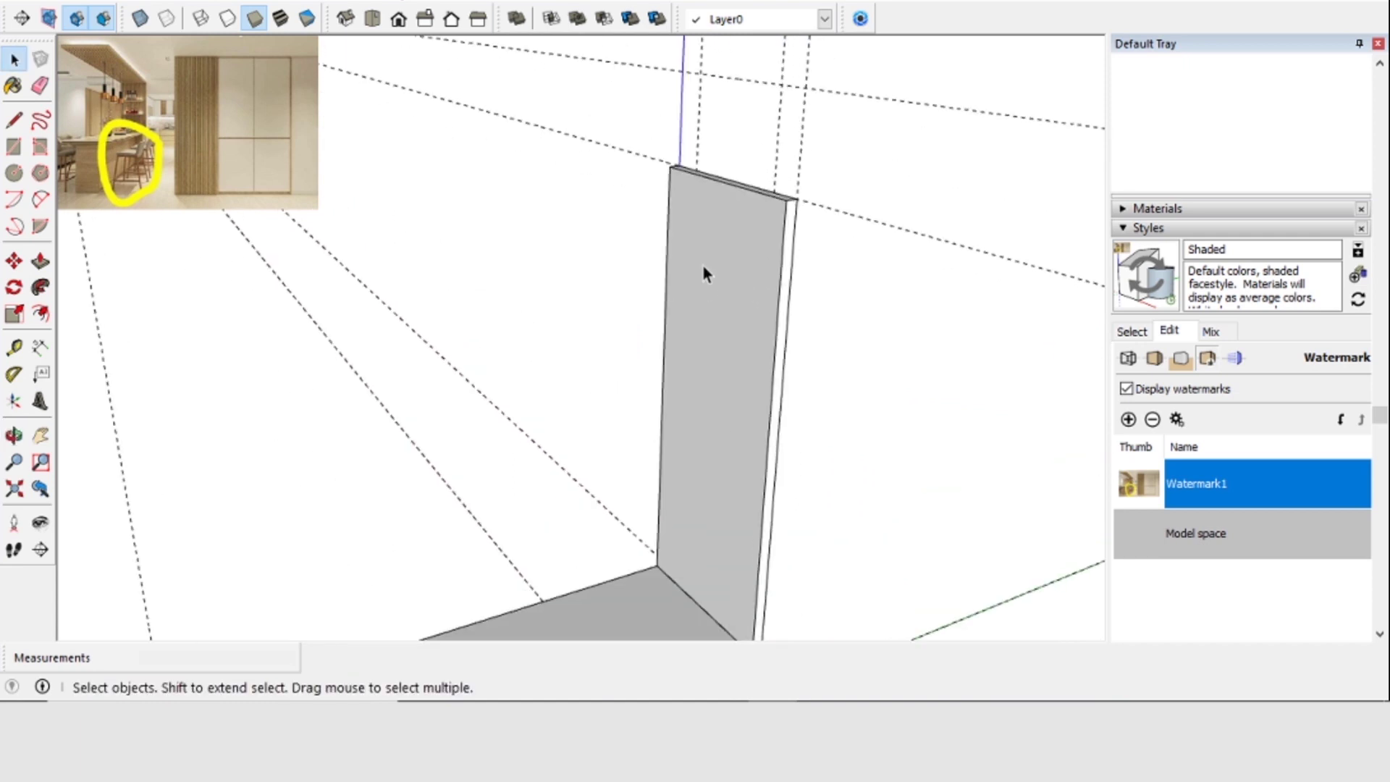
# Place a guide 1.5" below the top edge of the end panel's counter-side face
pyautogui.click(16, 353)
pyautogui.click(749, 189)
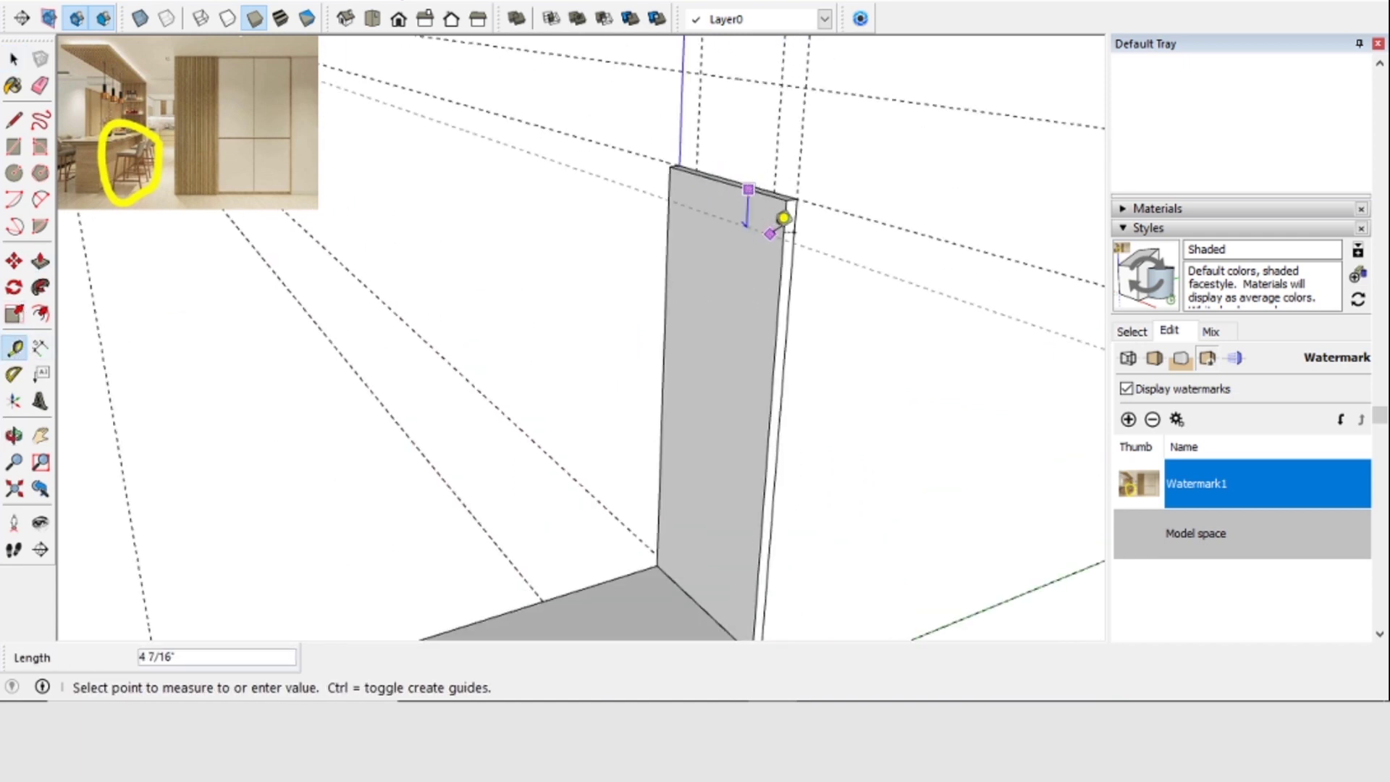
pyautogui.click(800, 230)
pyautogui.write('1.5')
pyautogui.press('Return')
# Draw a rectangle between the panel's top edge and the 1.5" guide, and Push/Pull it out to the countertop's far end
pyautogui.click(16, 148)
pyautogui.click(669, 167)
pyautogui.click(795, 207)
pyautogui.moveTo(795, 206); pyautogui.dragTo(719, 411, button='middle')
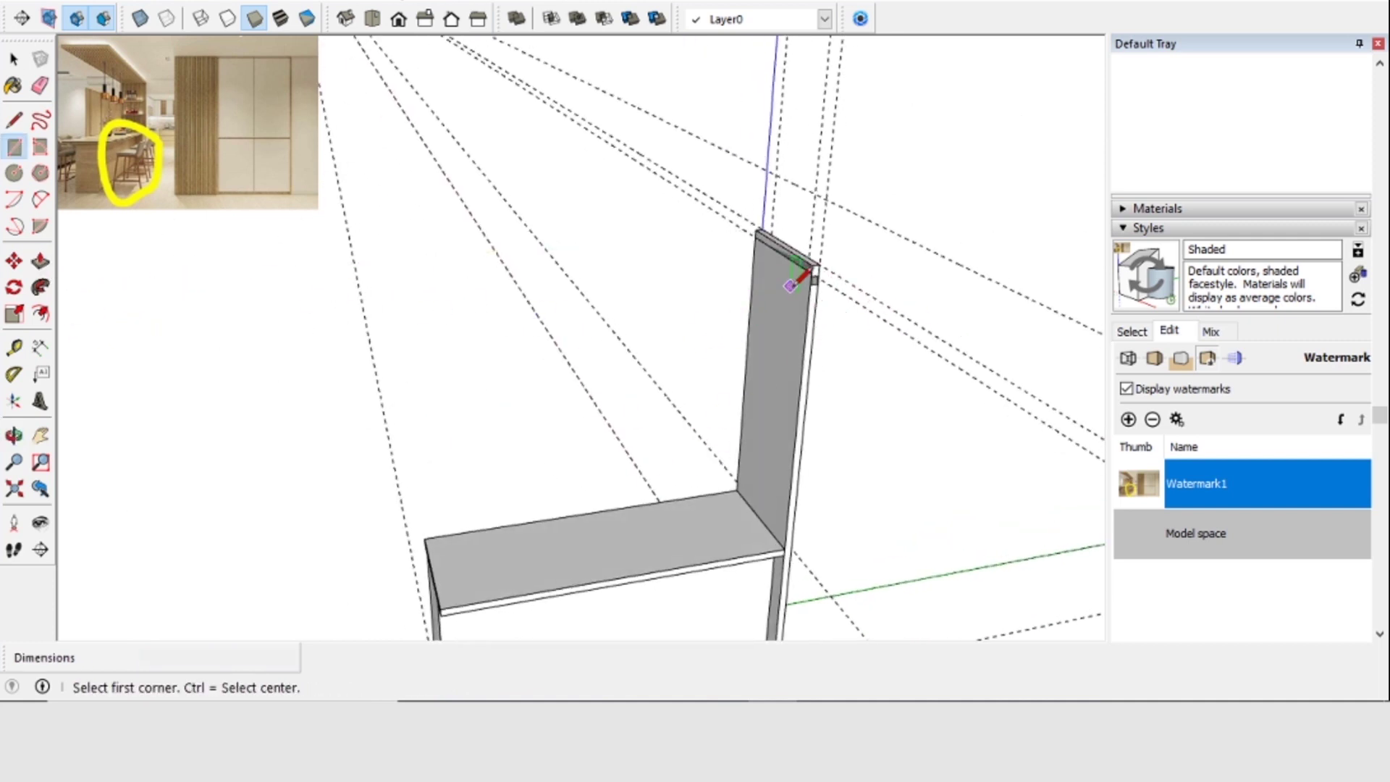
pyautogui.click(41, 261)
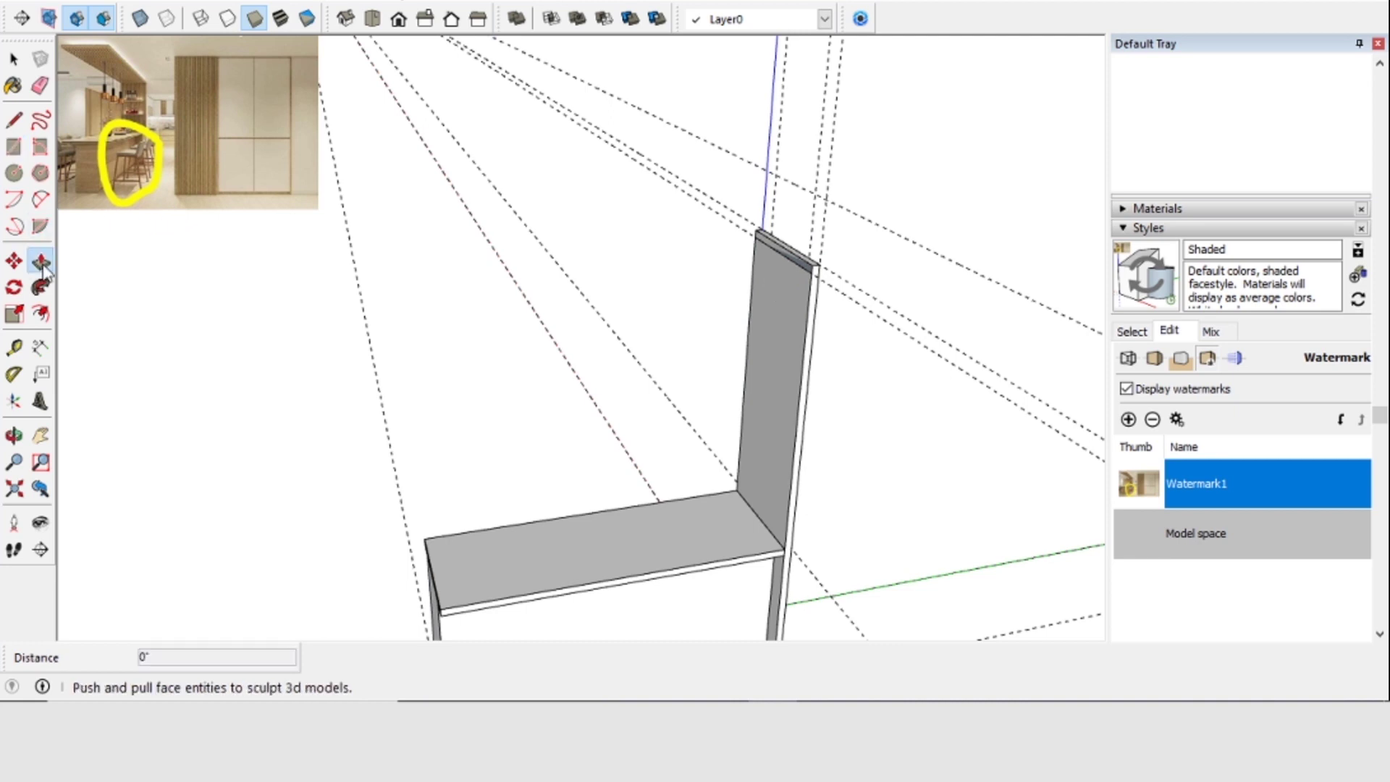
pyautogui.click(789, 266)
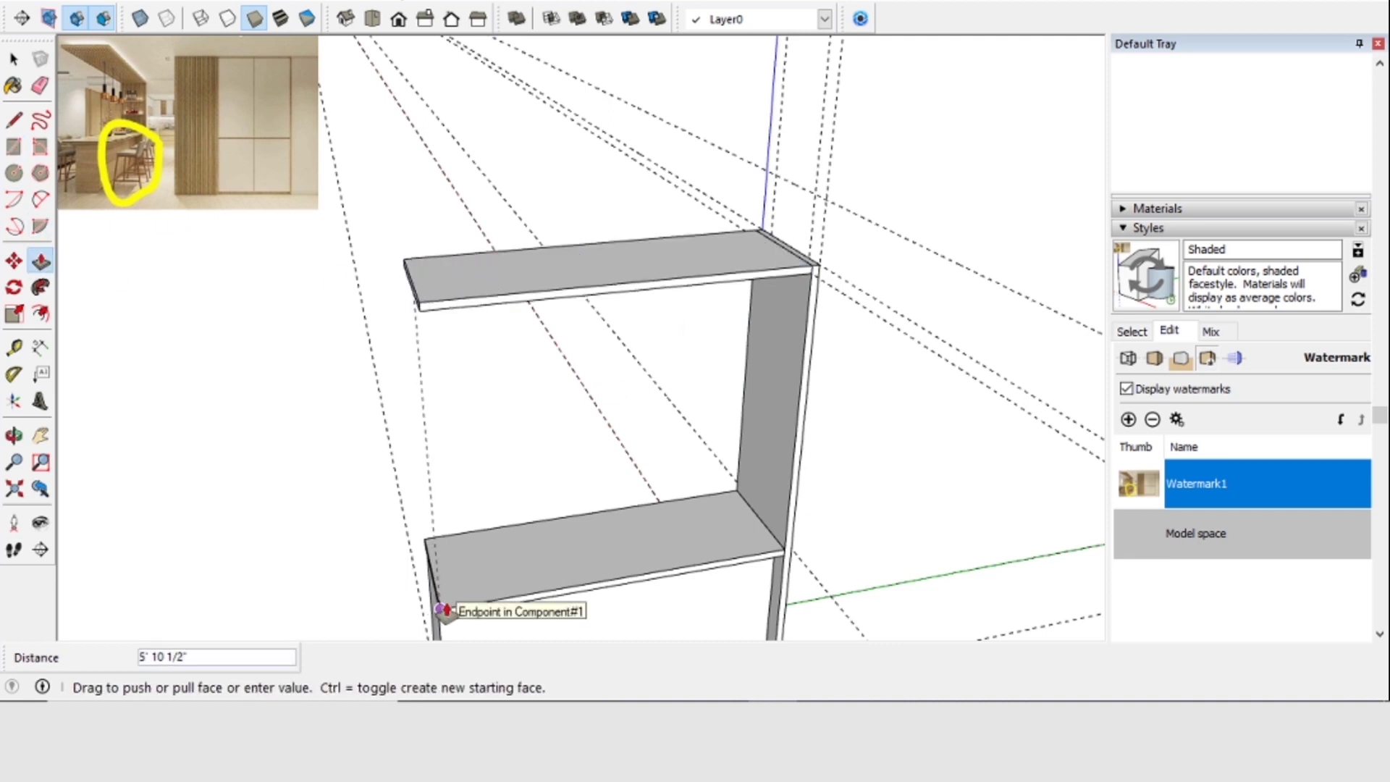
pyautogui.click(13, 59)
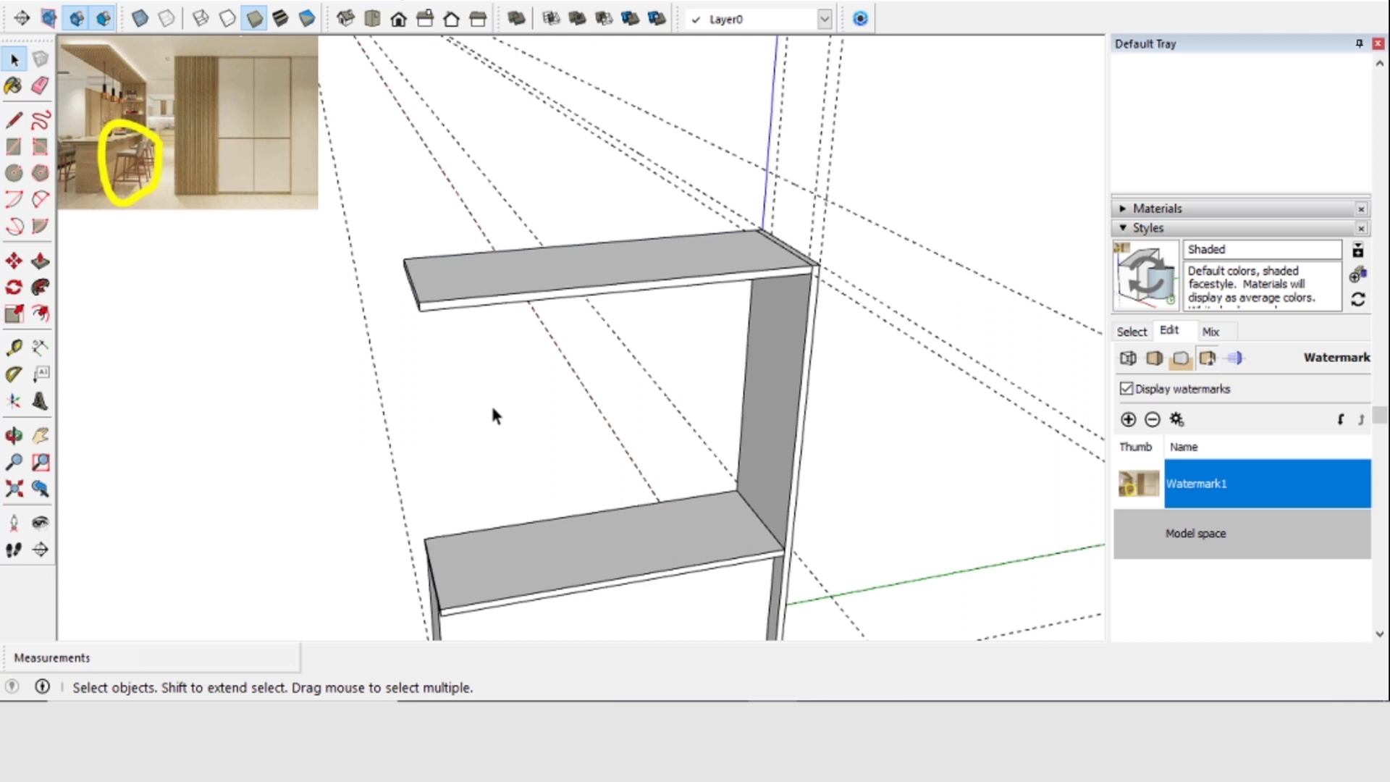
# Select the whole overhead slab and make it a component
pyautogui.moveTo(493, 415); pyautogui.dragTo(591, 273, button='middle')
pyautogui.click(590, 273)
pyautogui.rightClick(590, 268)
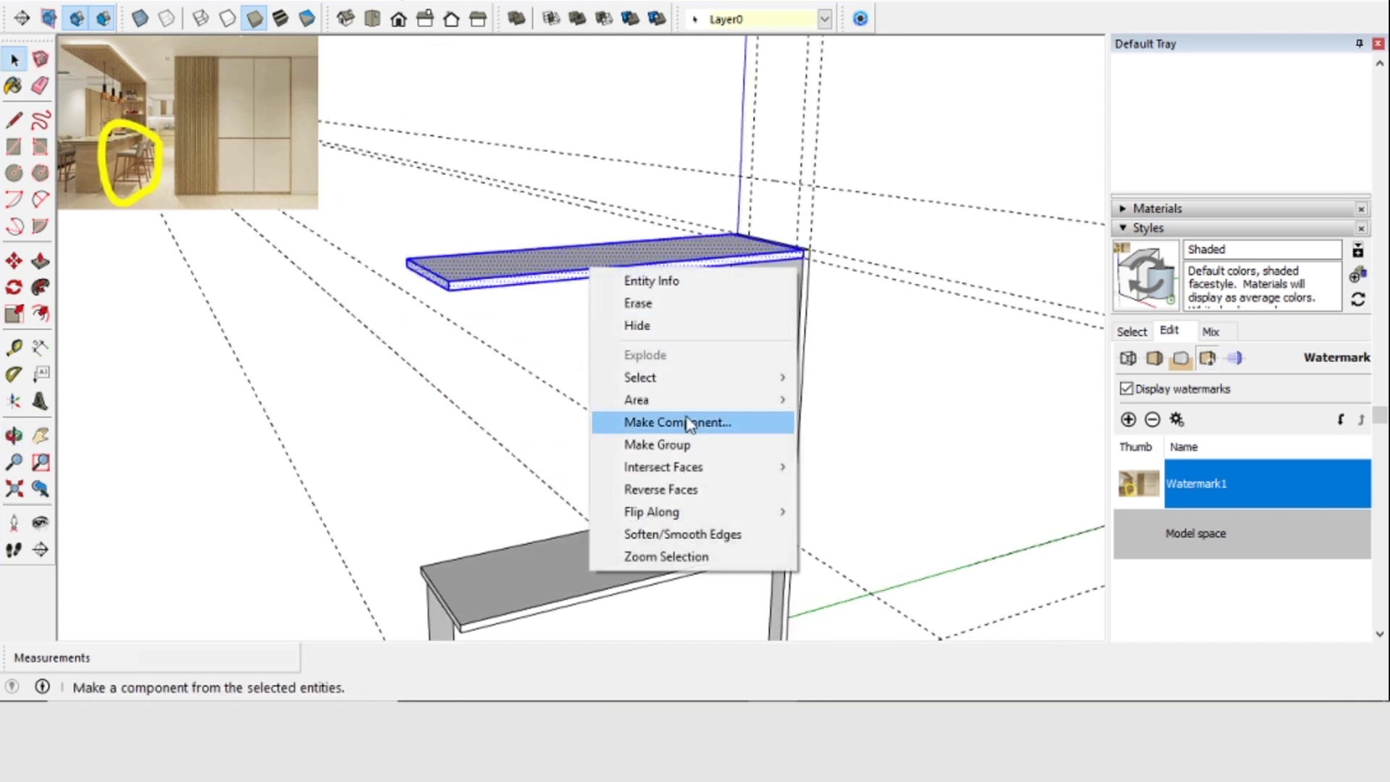
pyautogui.click(688, 423)
pyautogui.click(717, 546)
# Switch the style settings to the Default Styles collection and collapse them
pyautogui.moveTo(726, 378); pyautogui.dragTo(684, 315, button='middle')
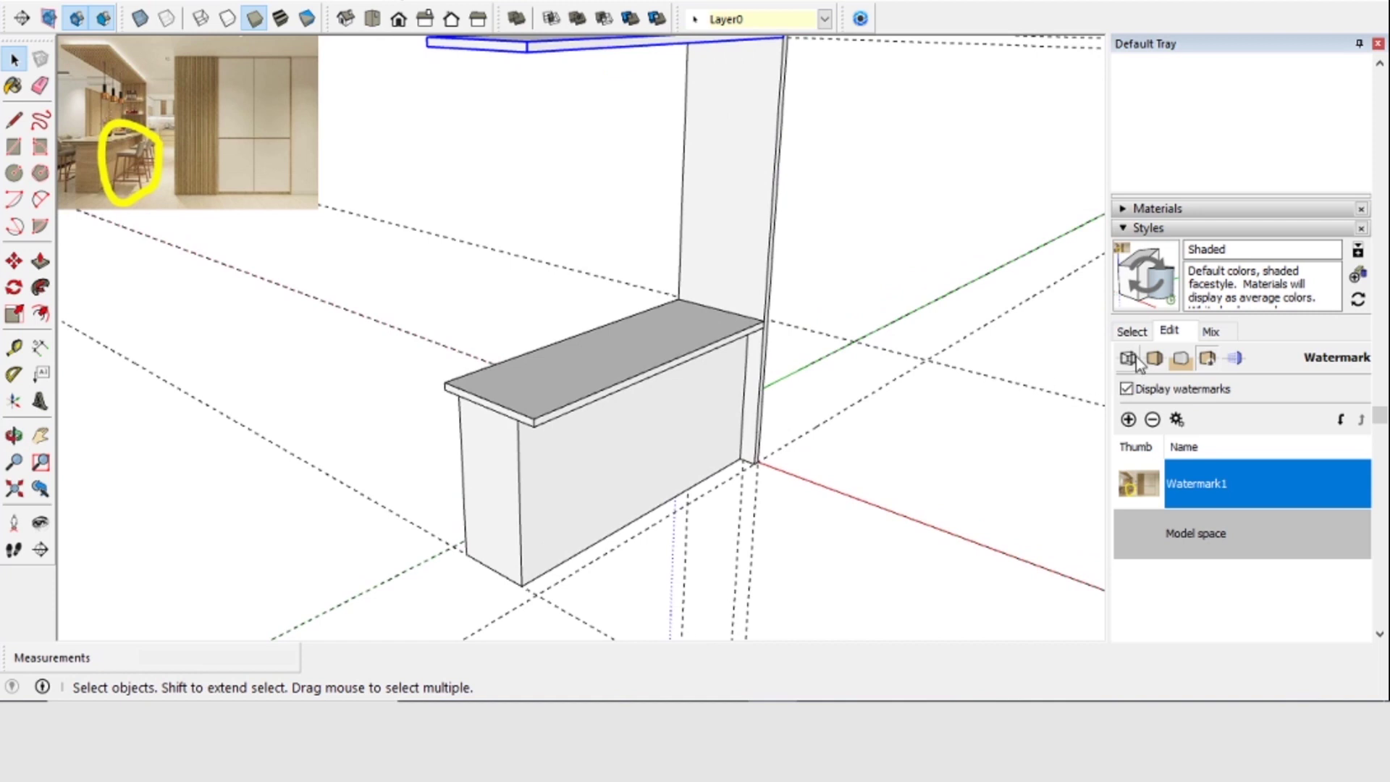
pyautogui.click(1132, 331)
pyautogui.moveTo(918, 366); pyautogui.dragTo(978, 277, button='middle')
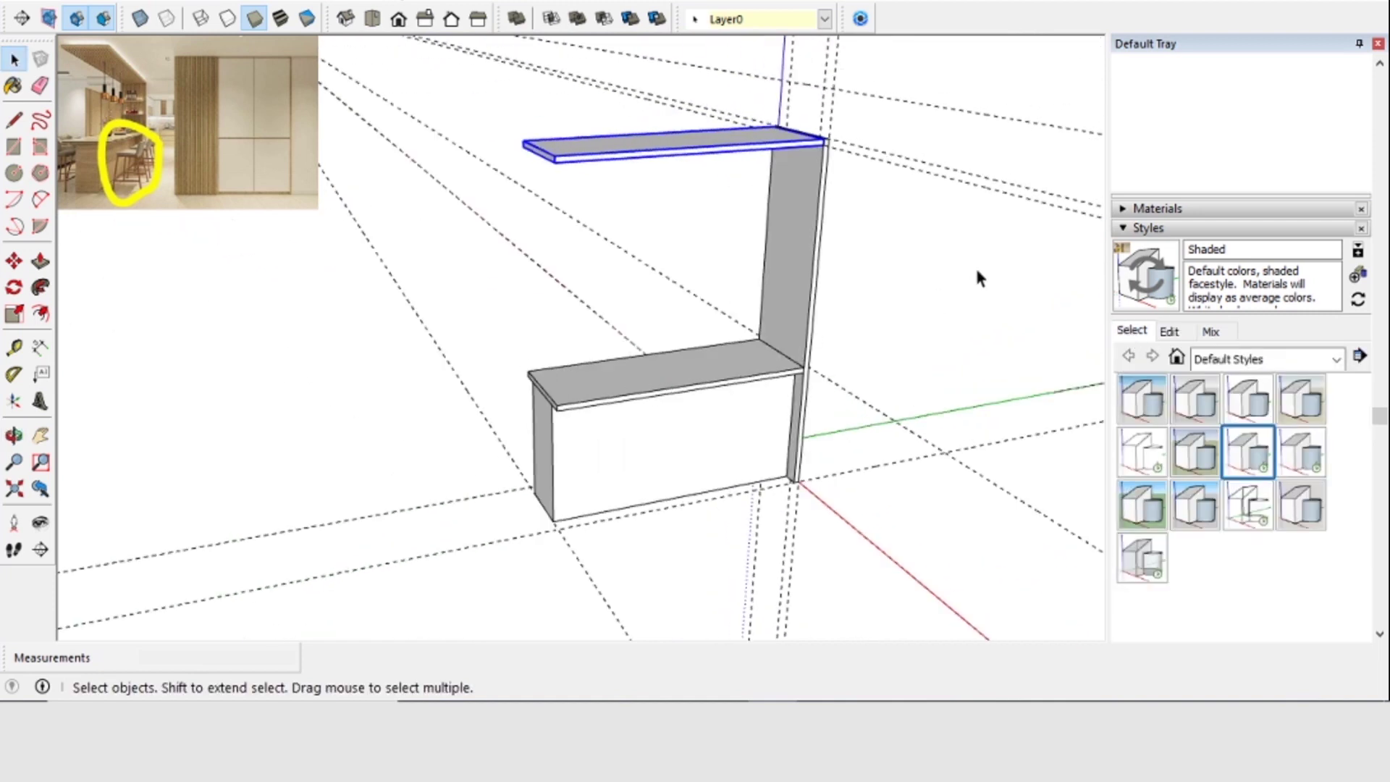
pyautogui.click(1131, 230)
pyautogui.moveTo(787, 264); pyautogui.dragTo(763, 308, button='middle')
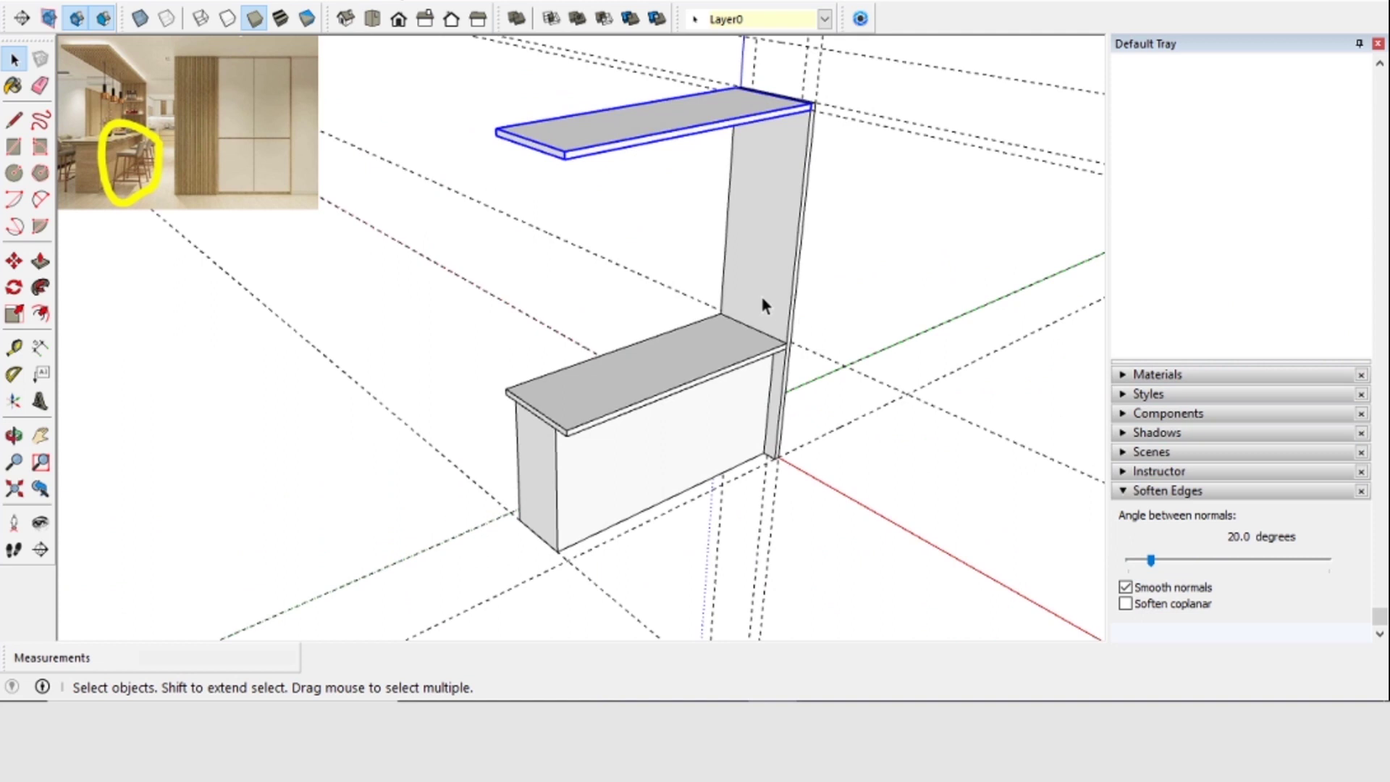
# Examine the overhead slab from above and below, including where it meets the end panel
pyautogui.scroll(3, 766, 195)
pyautogui.moveTo(770, 193); pyautogui.dragTo(737, 58, button='middle')
pyautogui.scroll(2, 752, 133)
pyautogui.scroll(-2, 753, 132)
pyautogui.scroll(3, 745, 159)
pyautogui.scroll(-2, 748, 159)
pyautogui.moveTo(749, 159); pyautogui.dragTo(904, 236, button='middle')
pyautogui.scroll(-3, 761, 139)
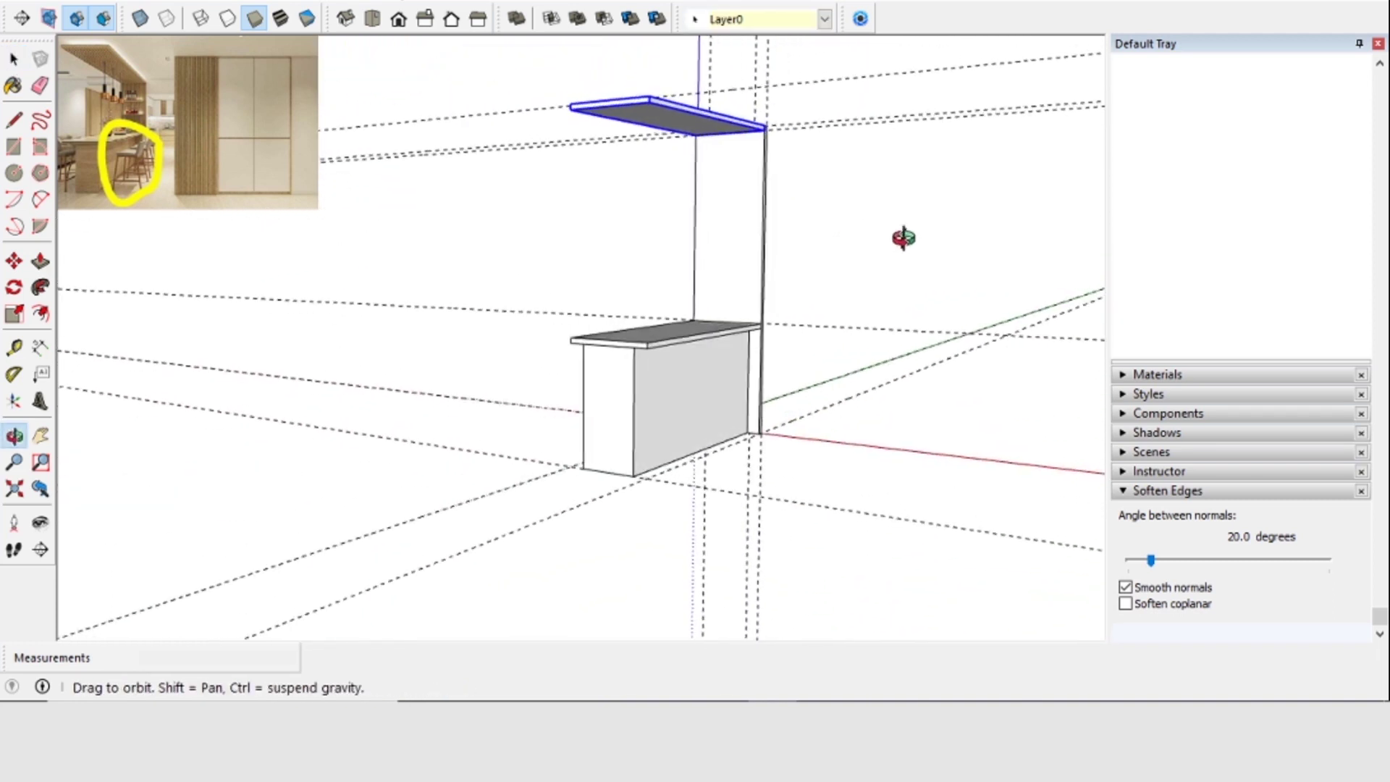
pyautogui.moveTo(739, 203); pyautogui.dragTo(918, 226, button='middle')
pyautogui.moveTo(673, 152); pyautogui.dragTo(906, 171, button='middle')
pyautogui.scroll(3, 654, 92)
pyautogui.scroll(2, 760, 270)
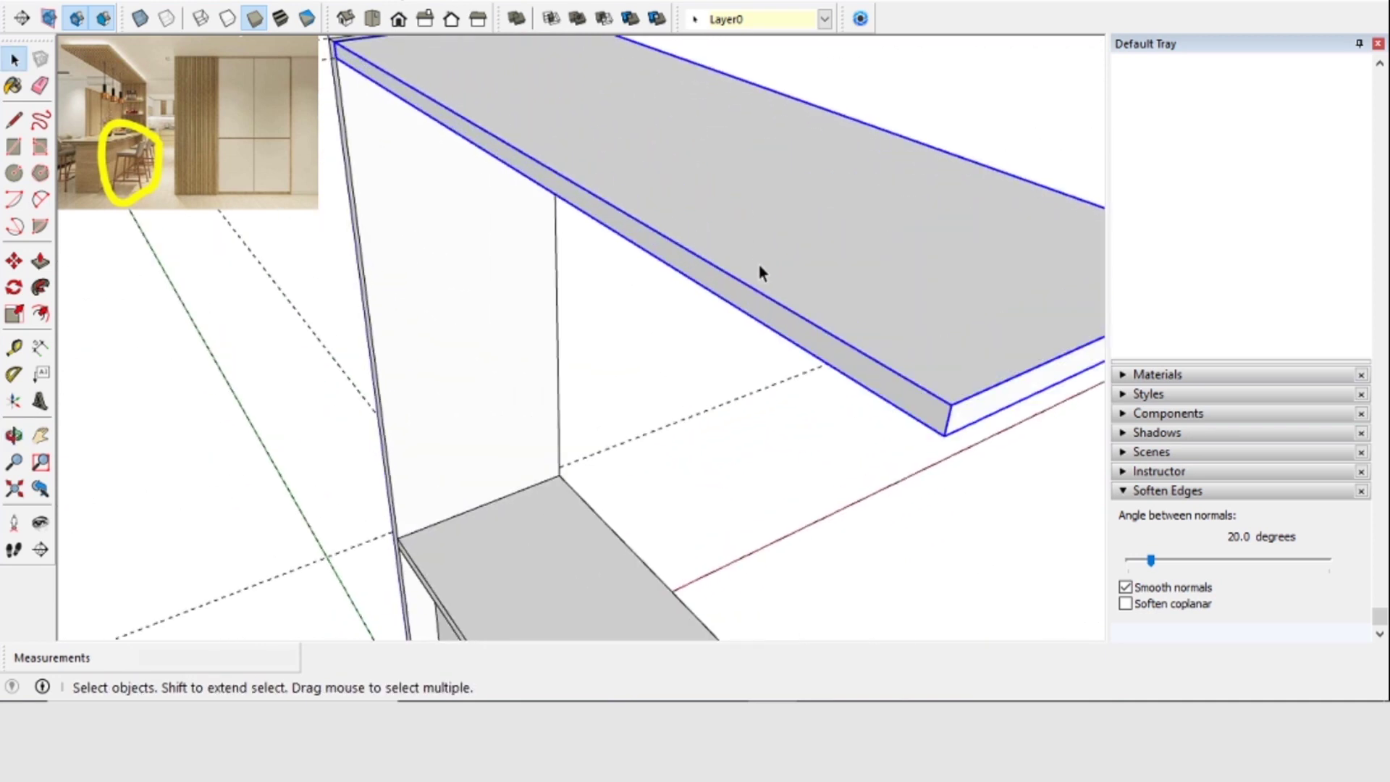
# Place a guide on the overhead slab's underside, 1" in from its long edge on the blue-axis side
pyautogui.moveTo(760, 270); pyautogui.dragTo(754, 189, button='middle')
pyautogui.scroll(-2, 667, 218)
pyautogui.moveTo(667, 217); pyautogui.dragTo(605, 68, button='middle')
pyautogui.scroll(-2, 643, 118)
pyautogui.click(40, 435)
pyautogui.moveTo(625, 226); pyautogui.dragTo(639, 437)
pyautogui.scroll(3, 652, 372)
pyautogui.scroll(1, 630, 446)
pyautogui.moveTo(636, 428); pyautogui.dragTo(628, 369, button='middle')
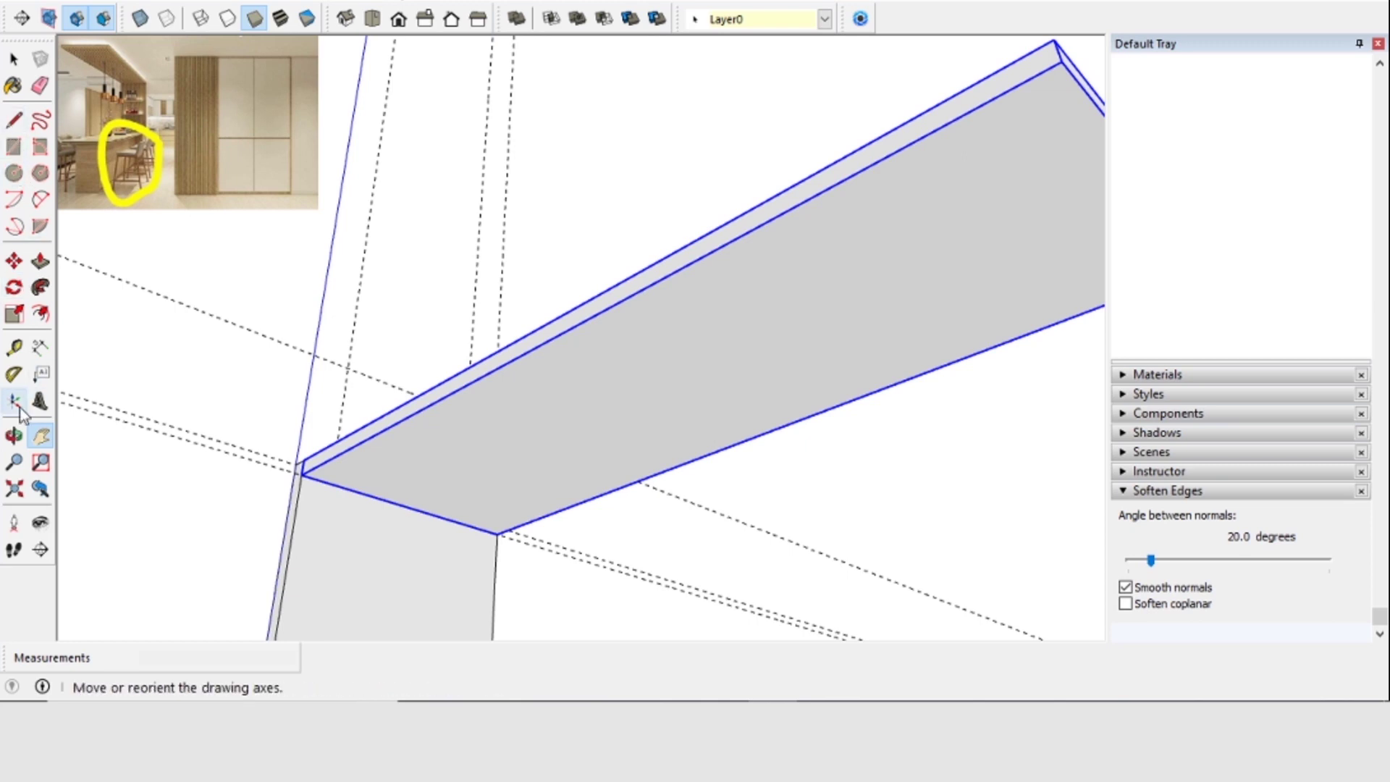
pyautogui.click(14, 349)
pyautogui.click(375, 424)
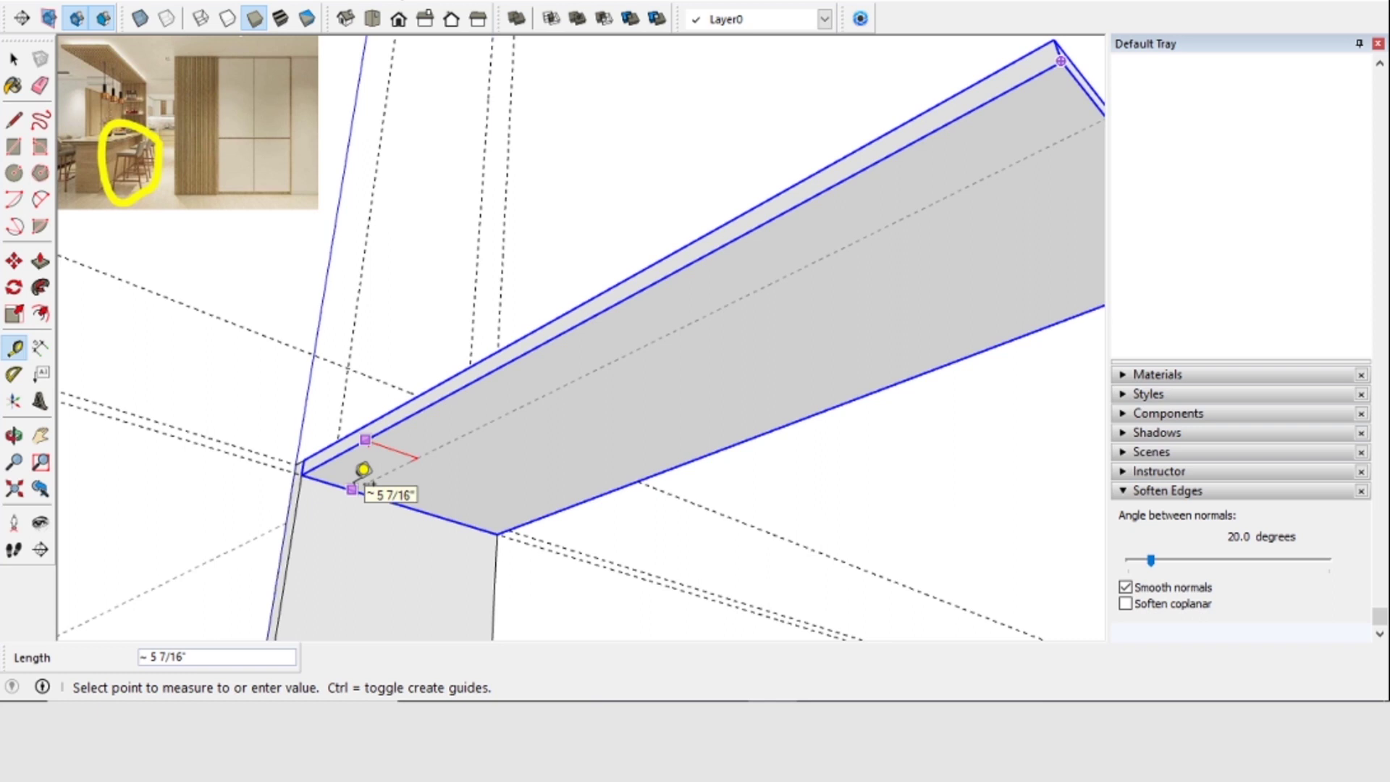
pyautogui.click(363, 470)
pyautogui.write('1')
pyautogui.press('Return')
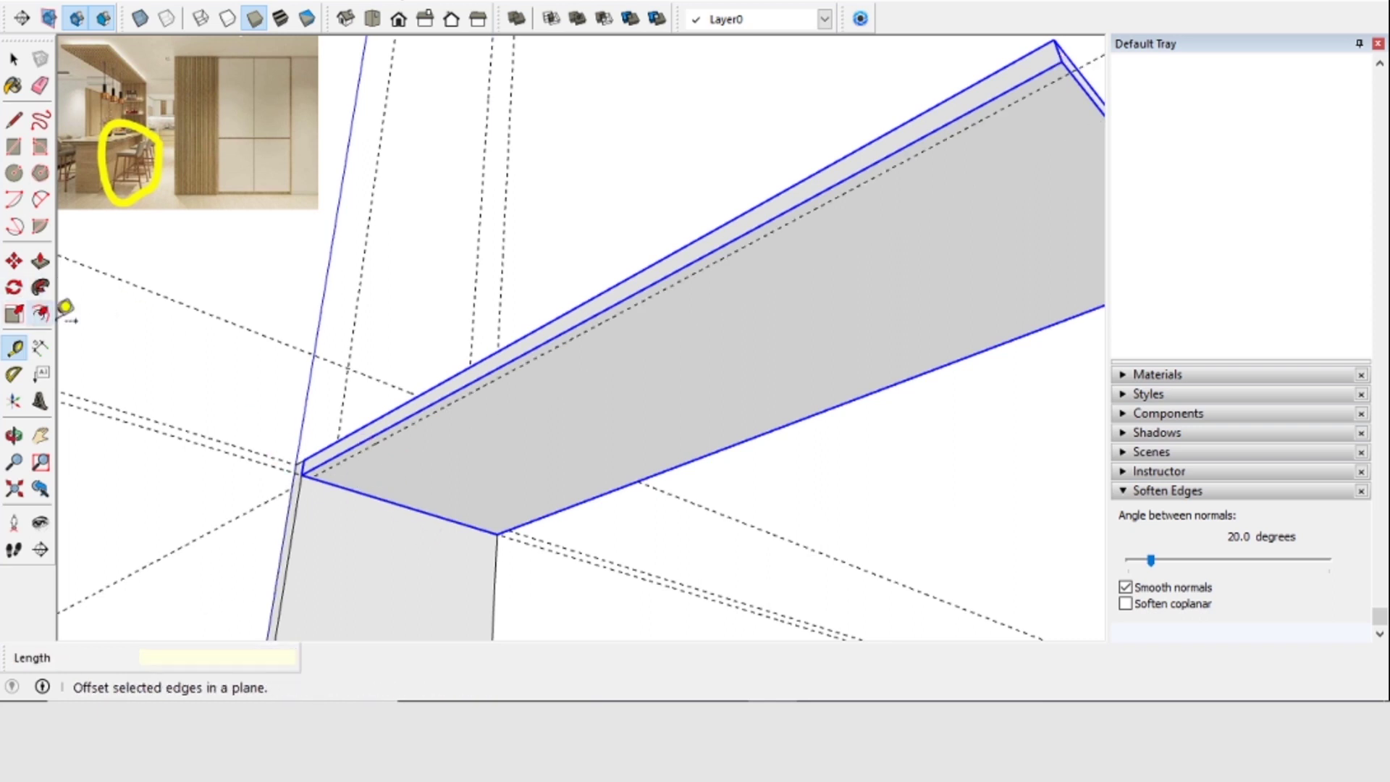
# Draw a full-length rectangle on the slab's underside between the long edge and the 1" guide
pyautogui.click(14, 146)
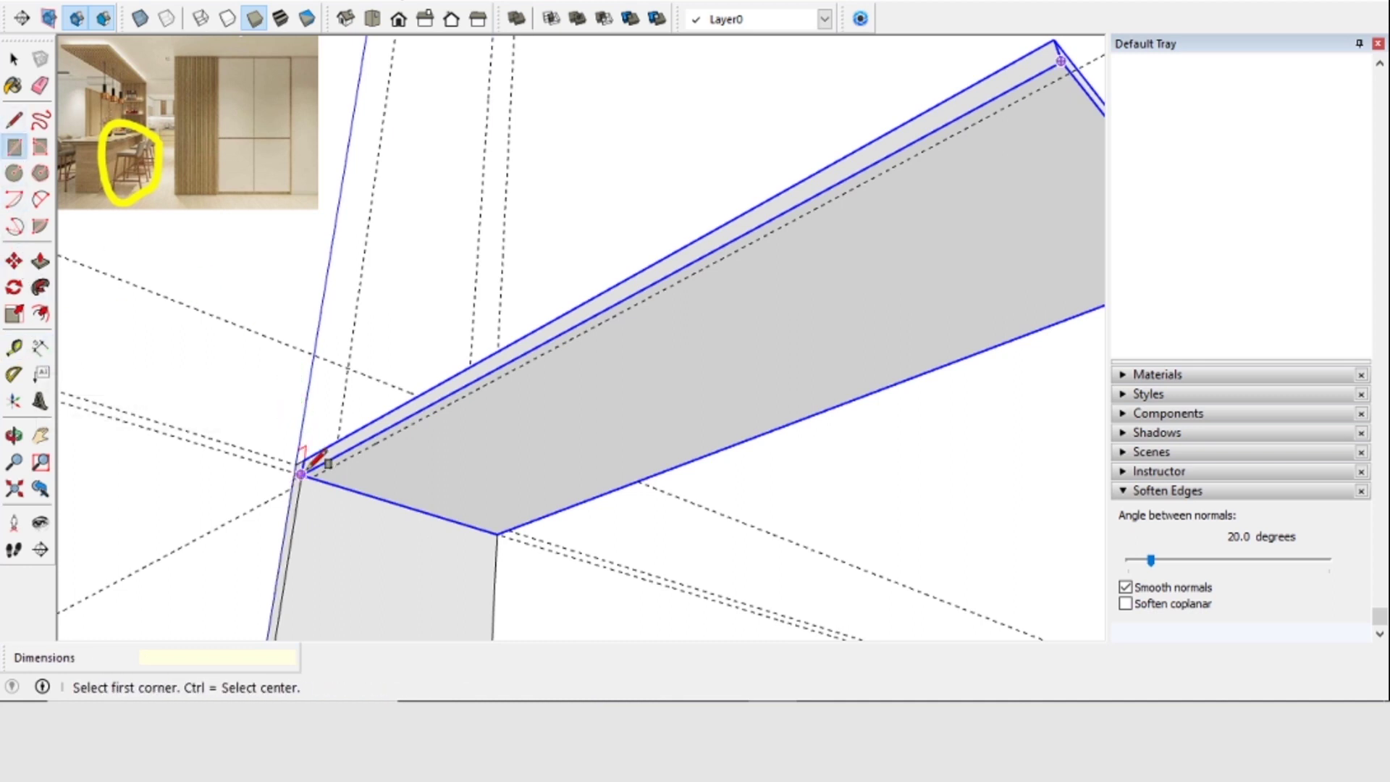
pyautogui.click(301, 473)
pyautogui.moveTo(1075, 69); pyautogui.dragTo(683, 264, button='middle')
pyautogui.click(14, 85)
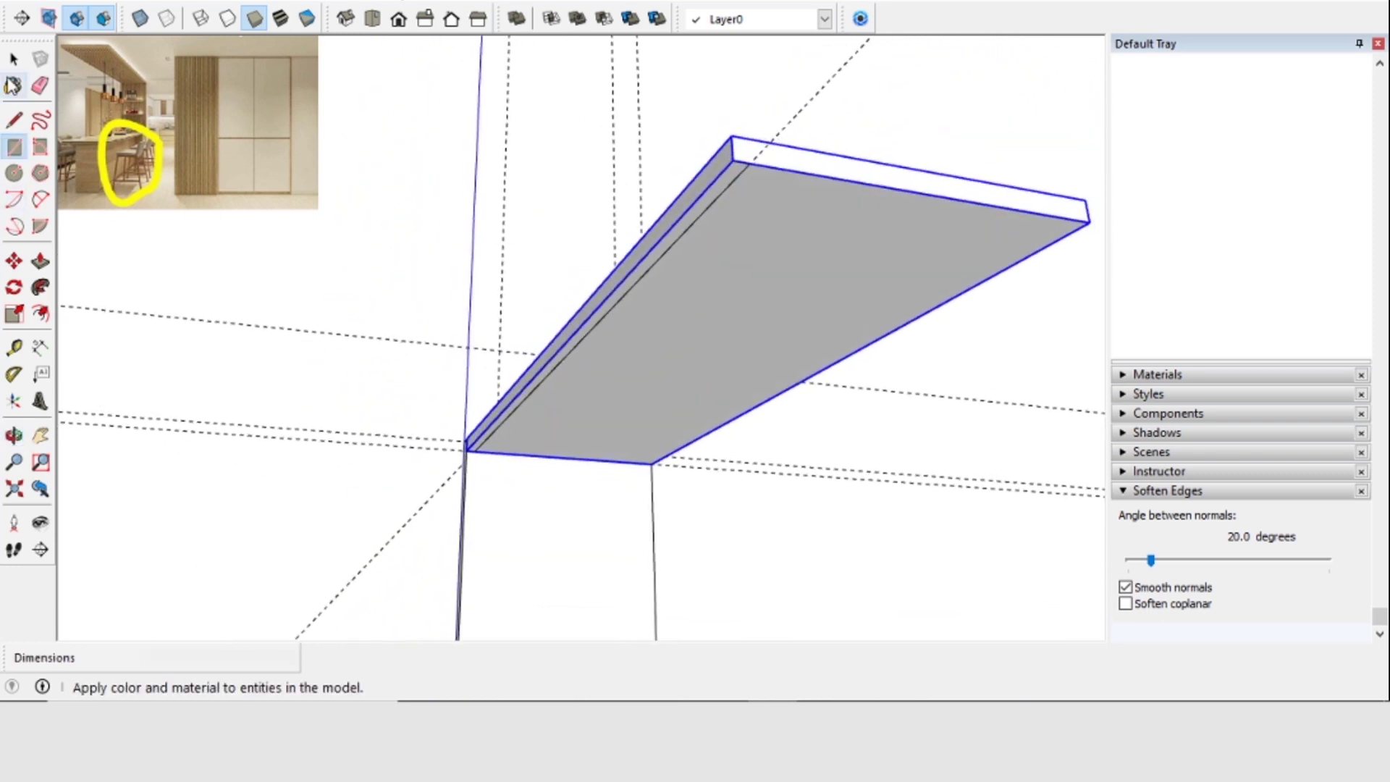
# Select the narrow strip on the slab's underside with its edges and make it a component
pyautogui.click(14, 59)
pyautogui.click(716, 197)
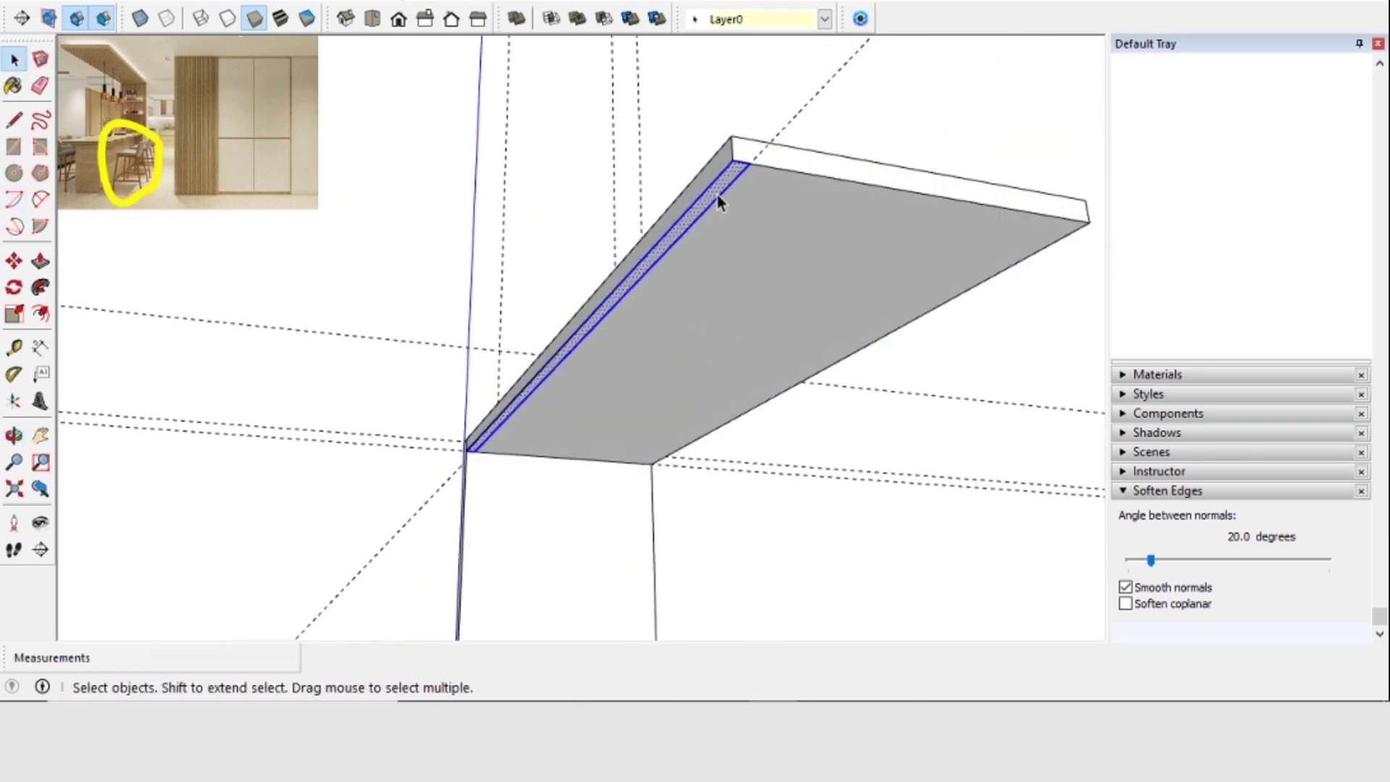
pyautogui.rightClick(717, 193)
pyautogui.click(808, 350)
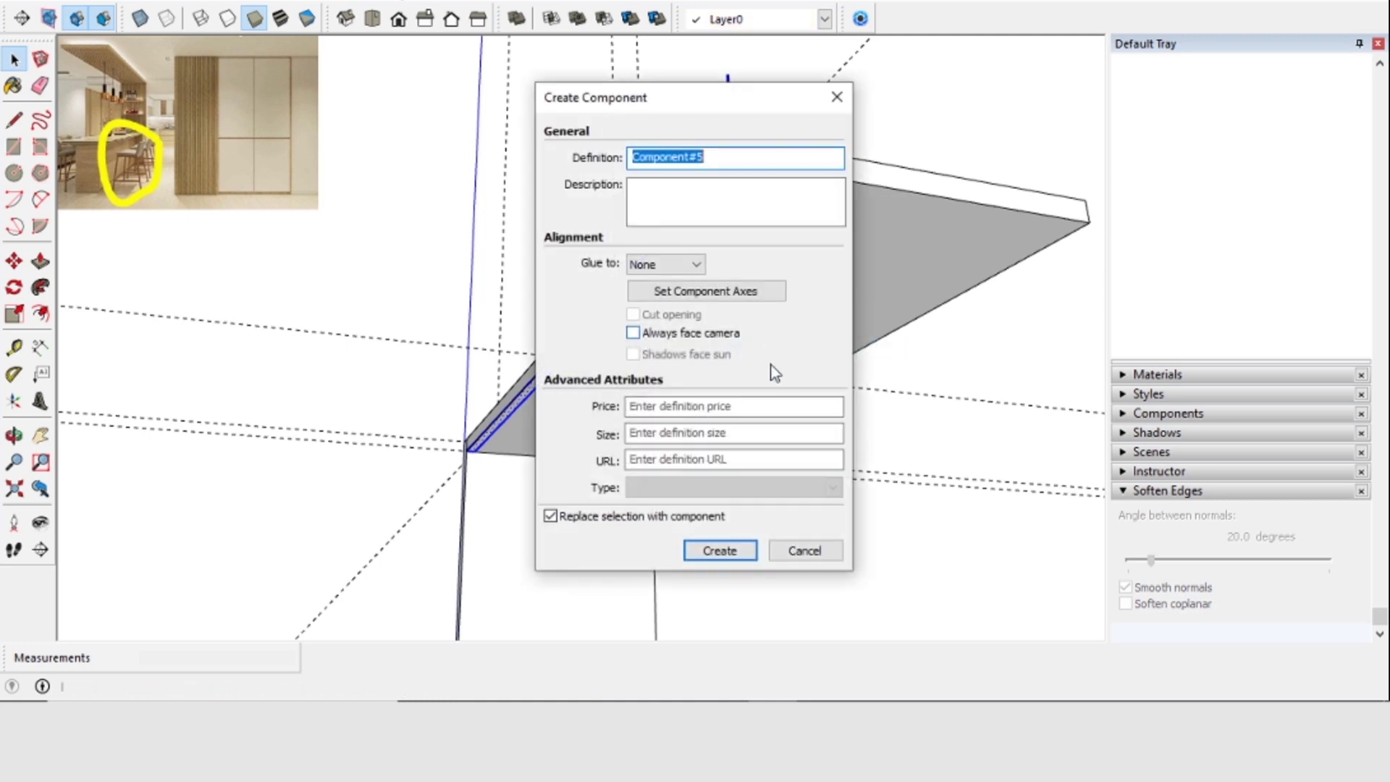
pyautogui.click(722, 548)
pyautogui.scroll(-1, 645, 304)
pyautogui.moveTo(666, 307); pyautogui.dragTo(664, 236, button='middle')
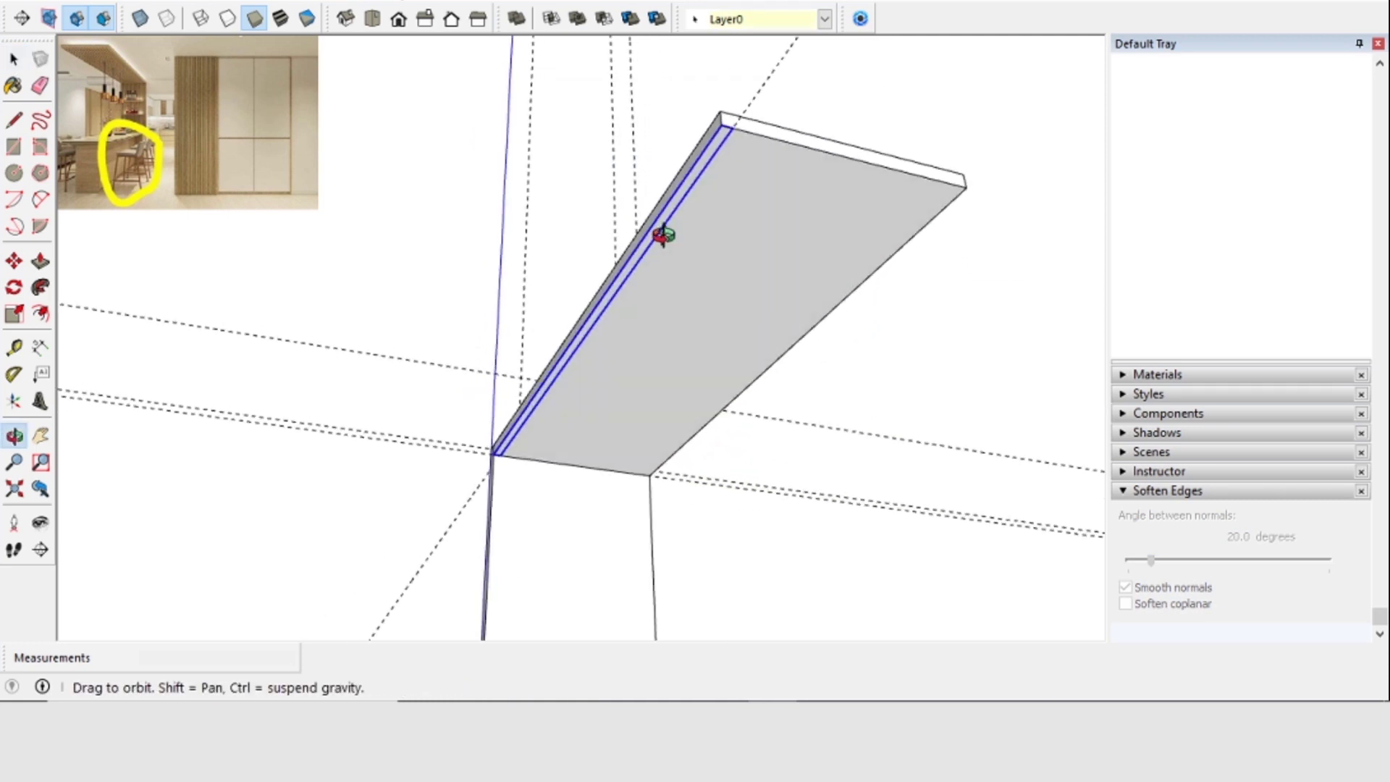
pyautogui.scroll(3, 762, 102)
pyautogui.moveTo(762, 149); pyautogui.dragTo(718, 223, button='middle')
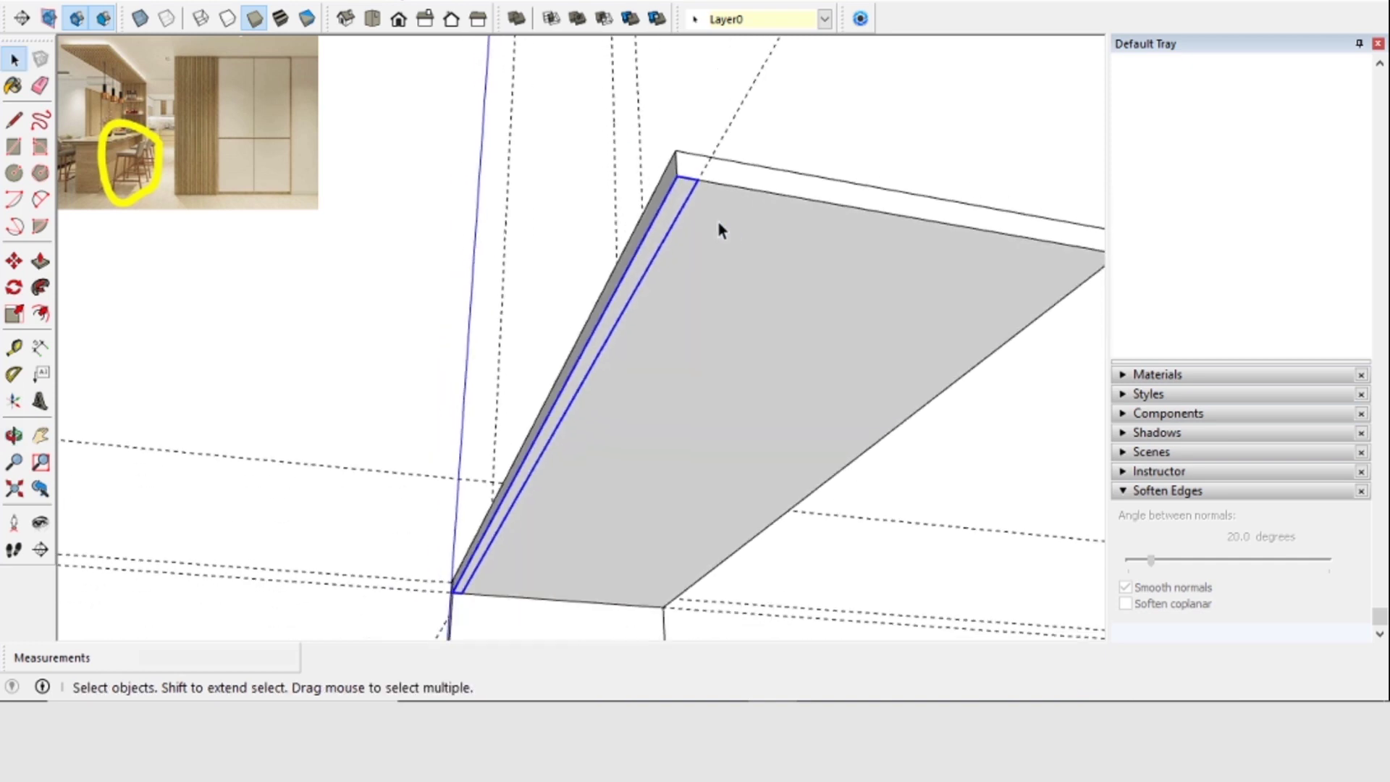
pyautogui.click(40, 435)
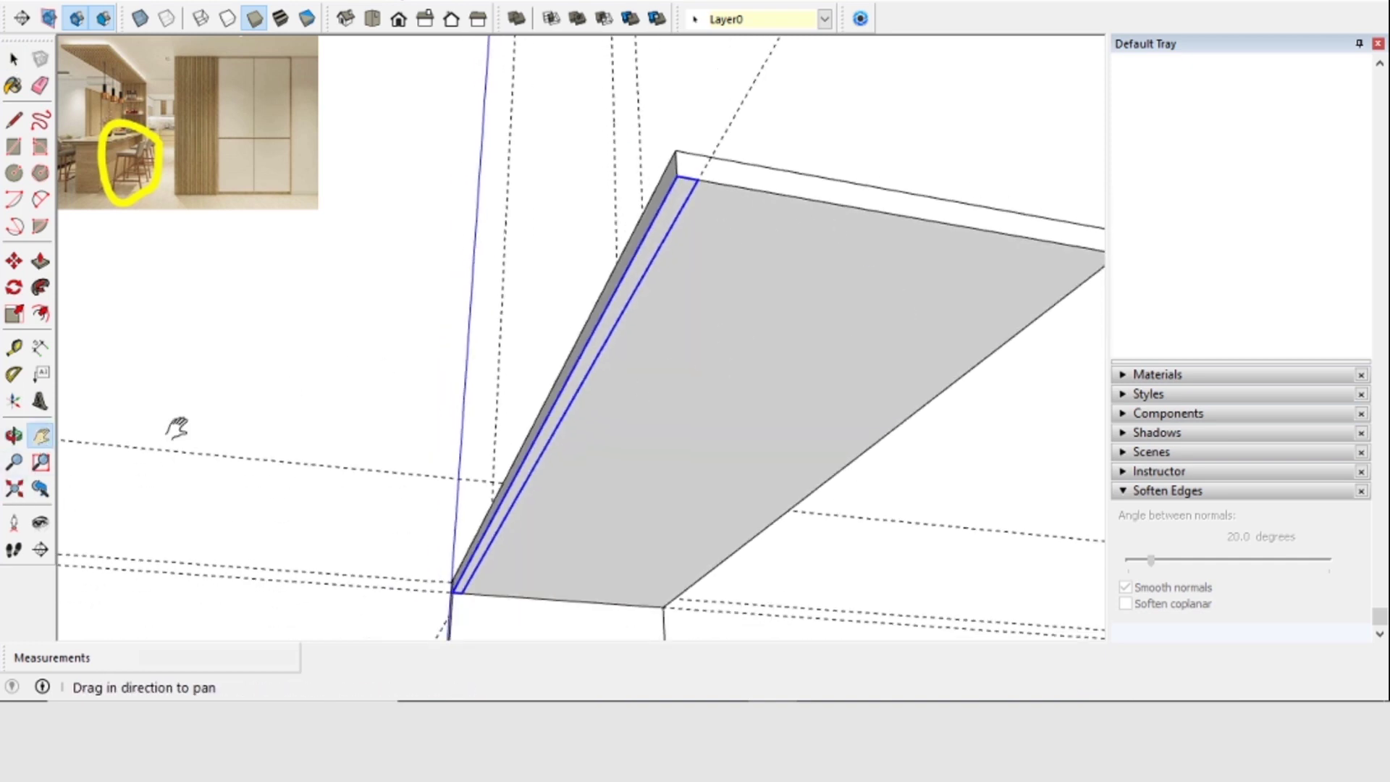
pyautogui.moveTo(687, 363); pyautogui.dragTo(534, 376)
pyautogui.moveTo(640, 307); pyautogui.dragTo(673, 301, button='middle')
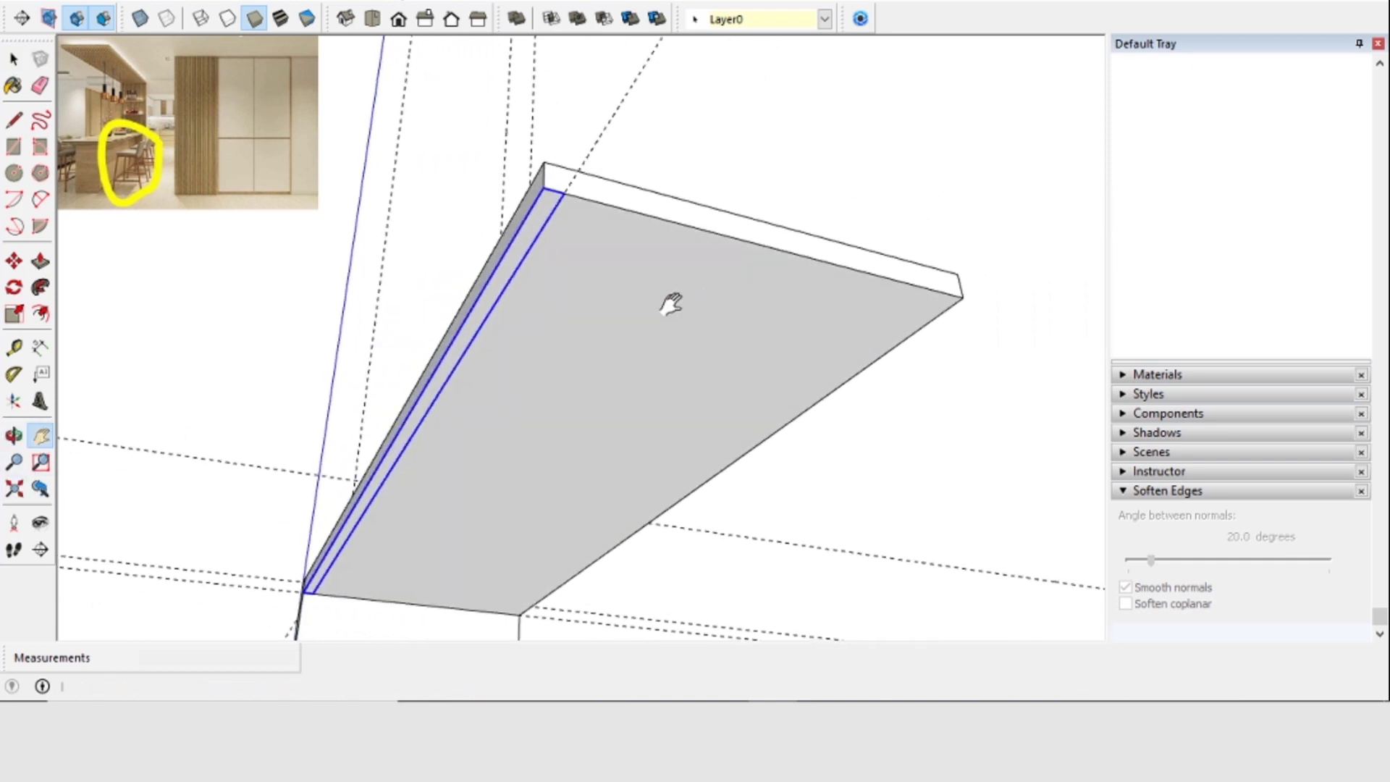
# Copy the strip component to the slab underside's opposite long edge and divide the distance into 18 equally spaced copies
pyautogui.click(14, 261)
pyautogui.press('ctrl')
pyautogui.click(564, 194)
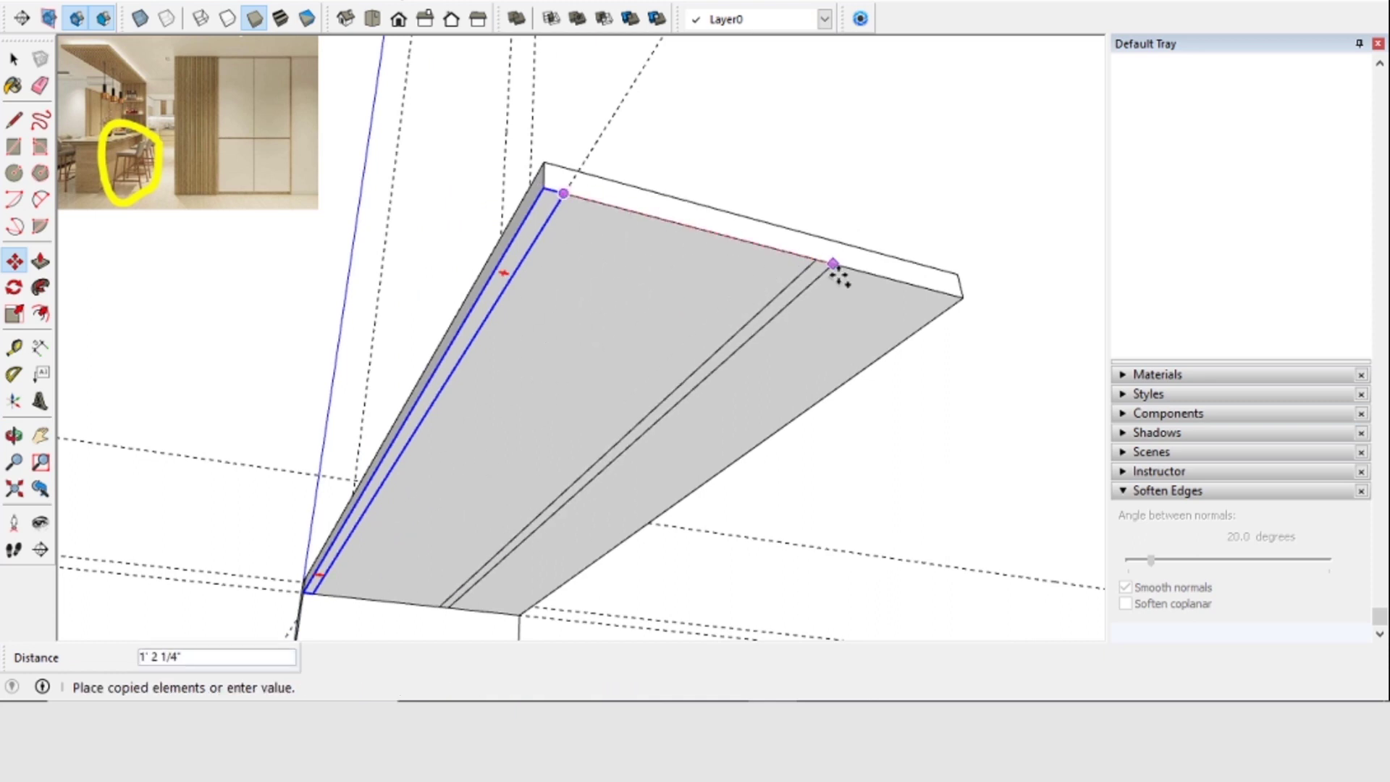
pyautogui.click(962, 297)
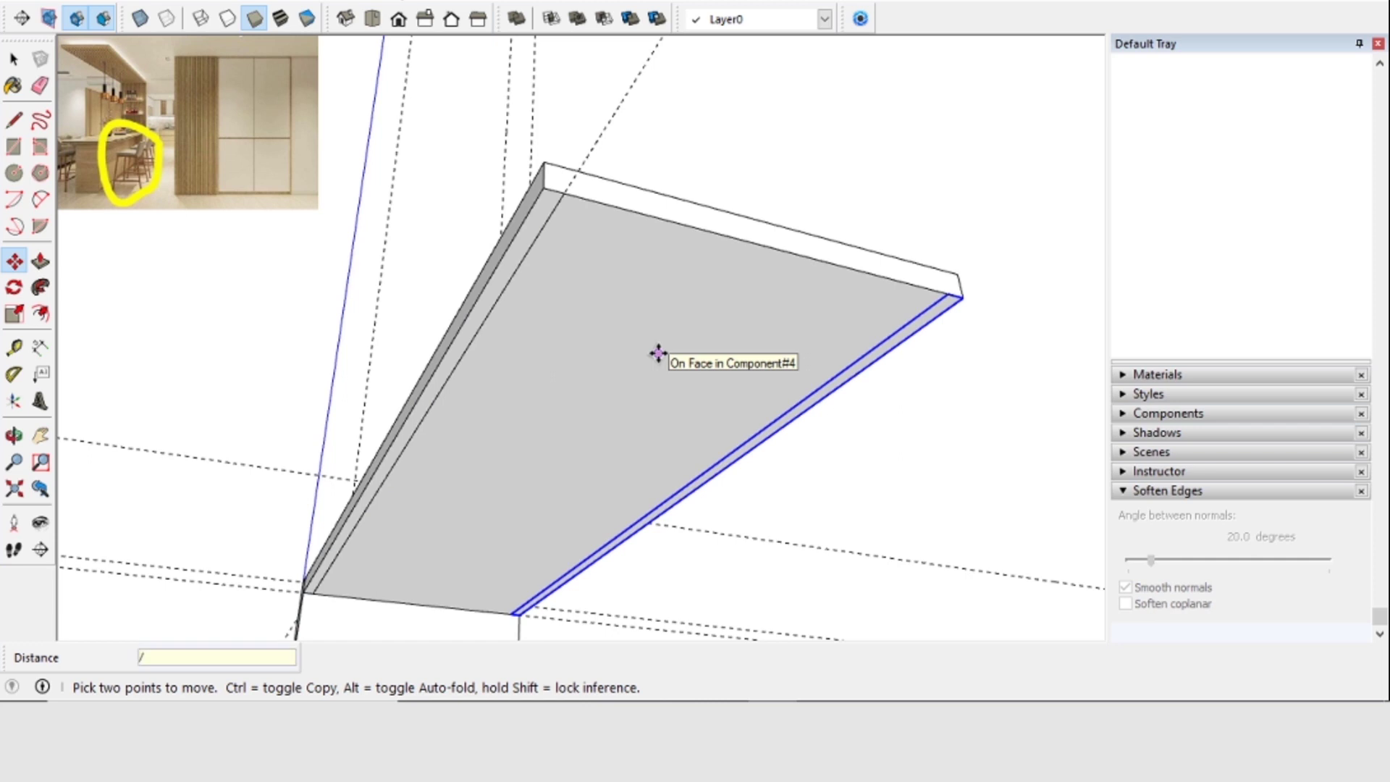
pyautogui.write('/18')
pyautogui.press('Return')
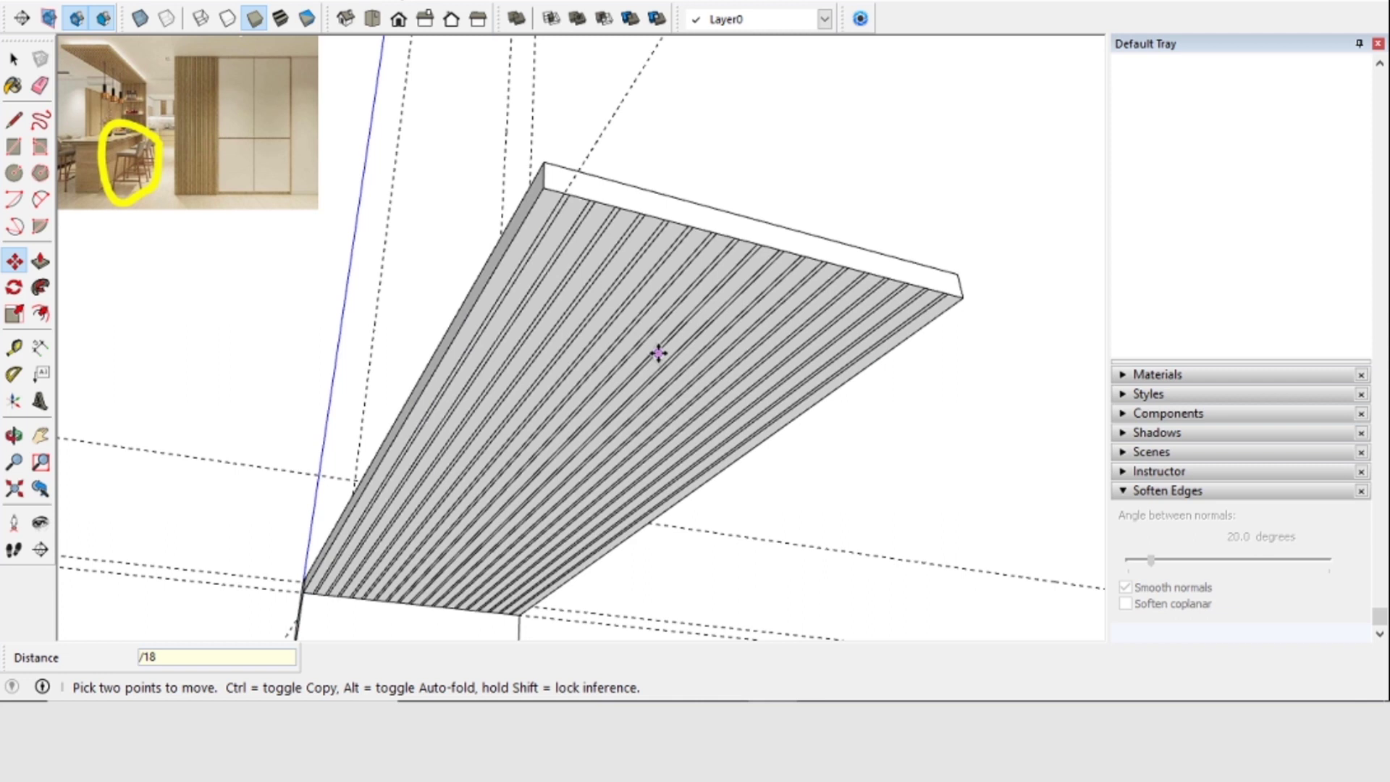
# Edit the strip component on the slab's underside and extrude its face 1/2" to thicken all the slats
pyautogui.click(13, 60)
pyautogui.doubleClick(524, 246)
pyautogui.click(40, 261)
pyautogui.moveTo(519, 262); pyautogui.dragTo(517, 287)
pyautogui.press('Return')
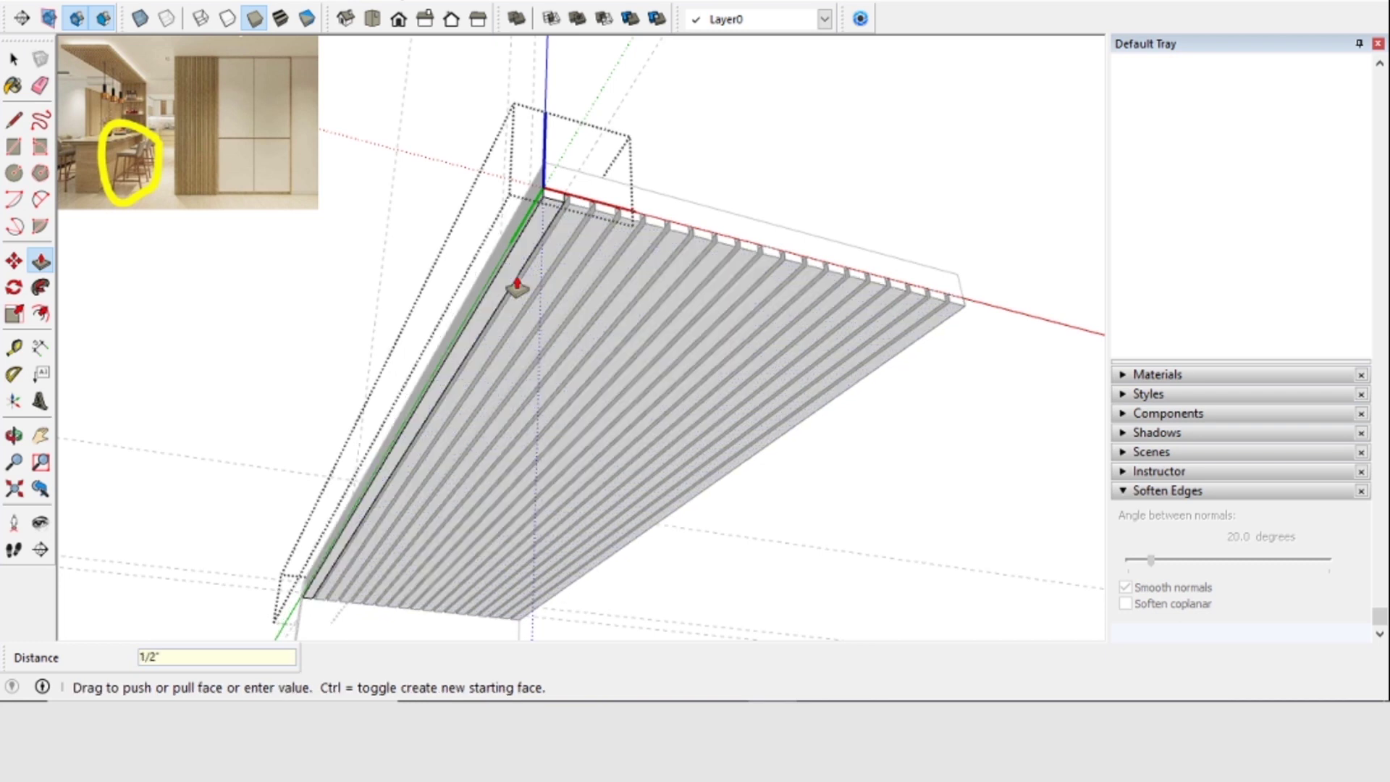
pyautogui.click(14, 59)
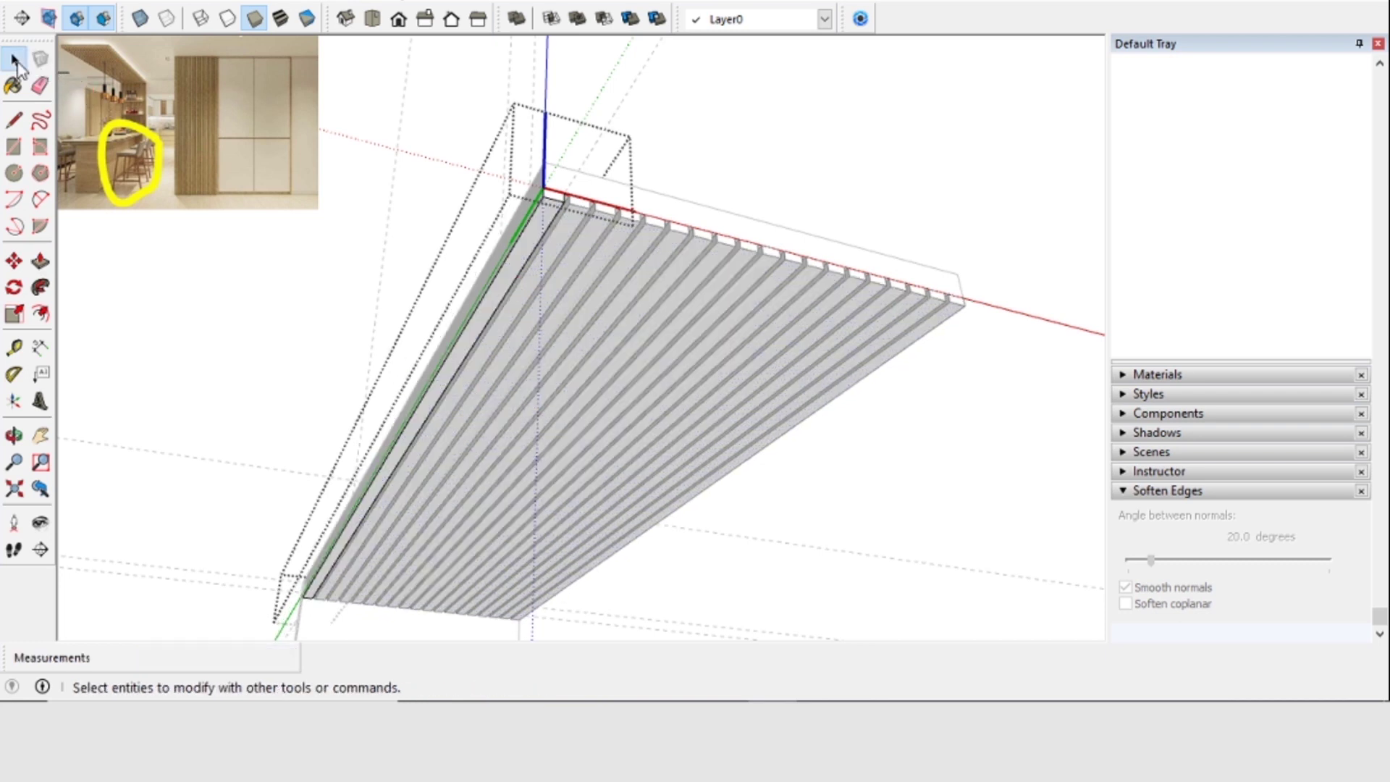
pyautogui.click(714, 155)
# Place a guide on the end panel's inner face, 1" in from its long vertical edge on the blue-axis side
pyautogui.scroll(-2, 739, 229)
pyautogui.moveTo(734, 228); pyautogui.dragTo(514, 533, button='middle')
pyautogui.scroll(3, 515, 534)
pyautogui.moveTo(590, 389); pyautogui.dragTo(472, 476, button='middle')
pyautogui.scroll(3, 483, 453)
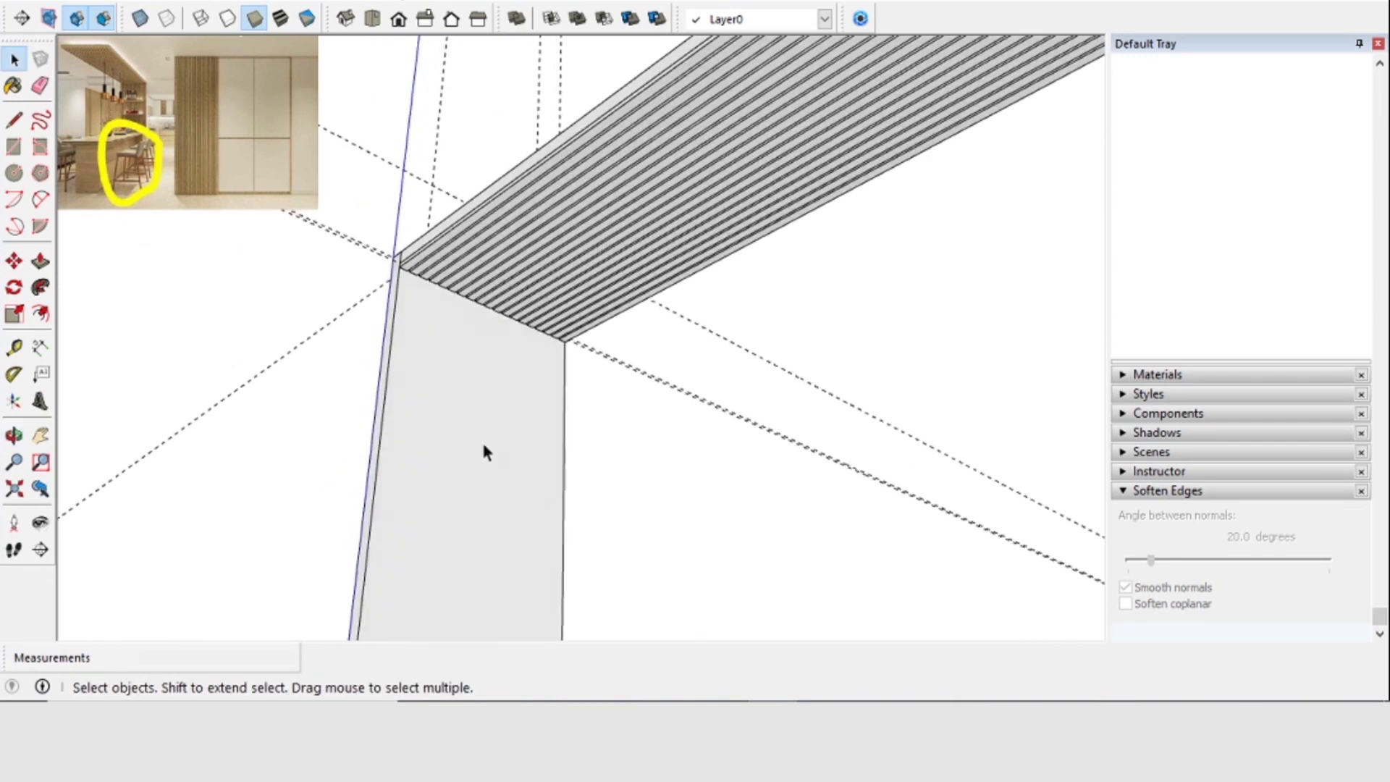
pyautogui.doubleClick(450, 429)
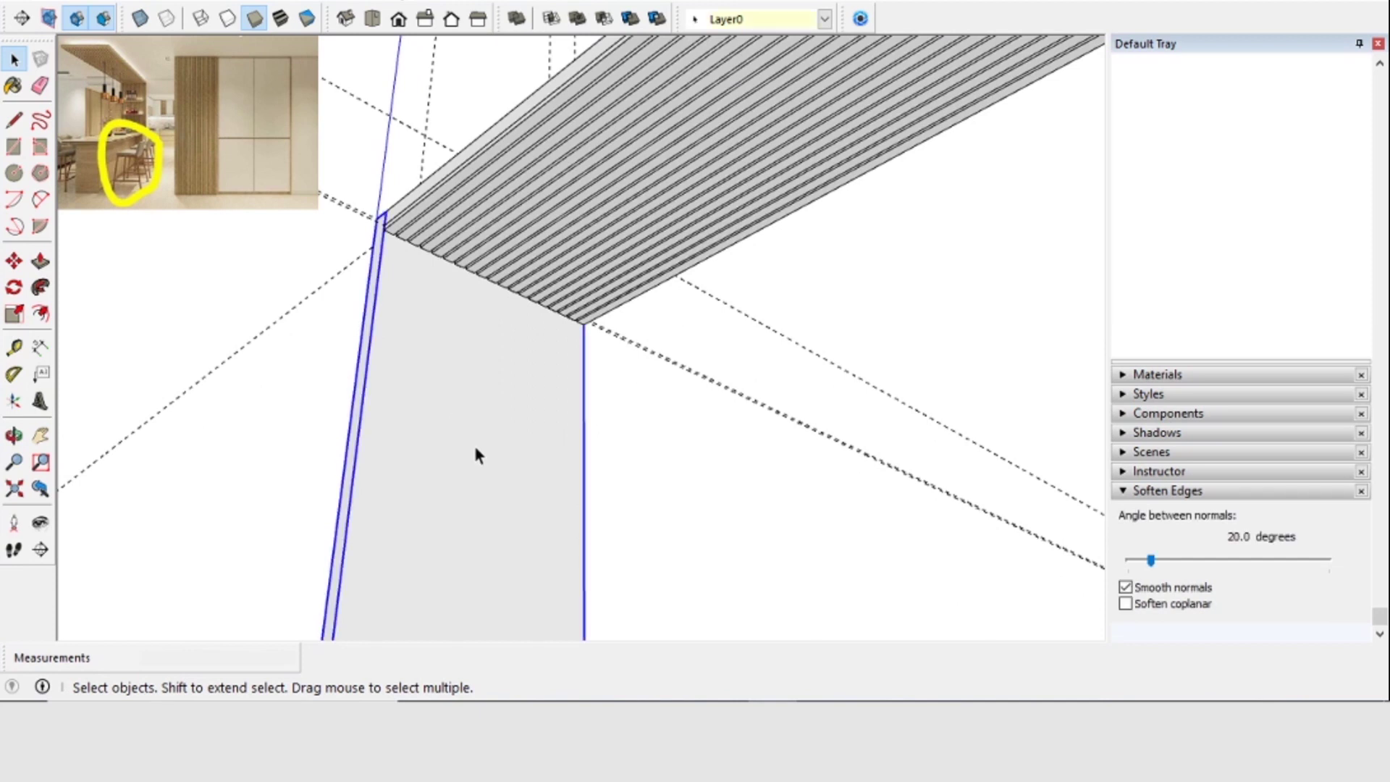
pyautogui.moveTo(475, 457); pyautogui.dragTo(485, 485, button='middle')
pyautogui.scroll(-1, 492, 468)
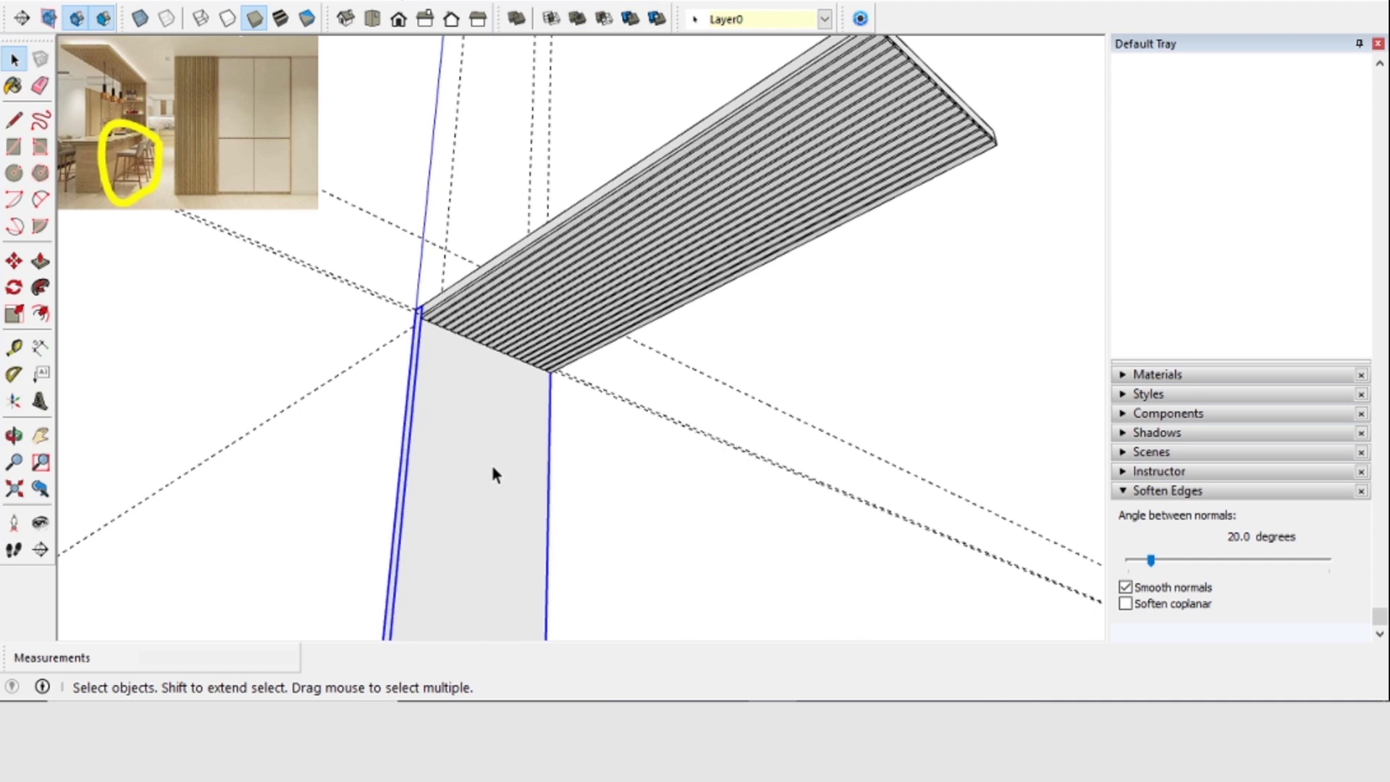
pyautogui.scroll(5, 428, 391)
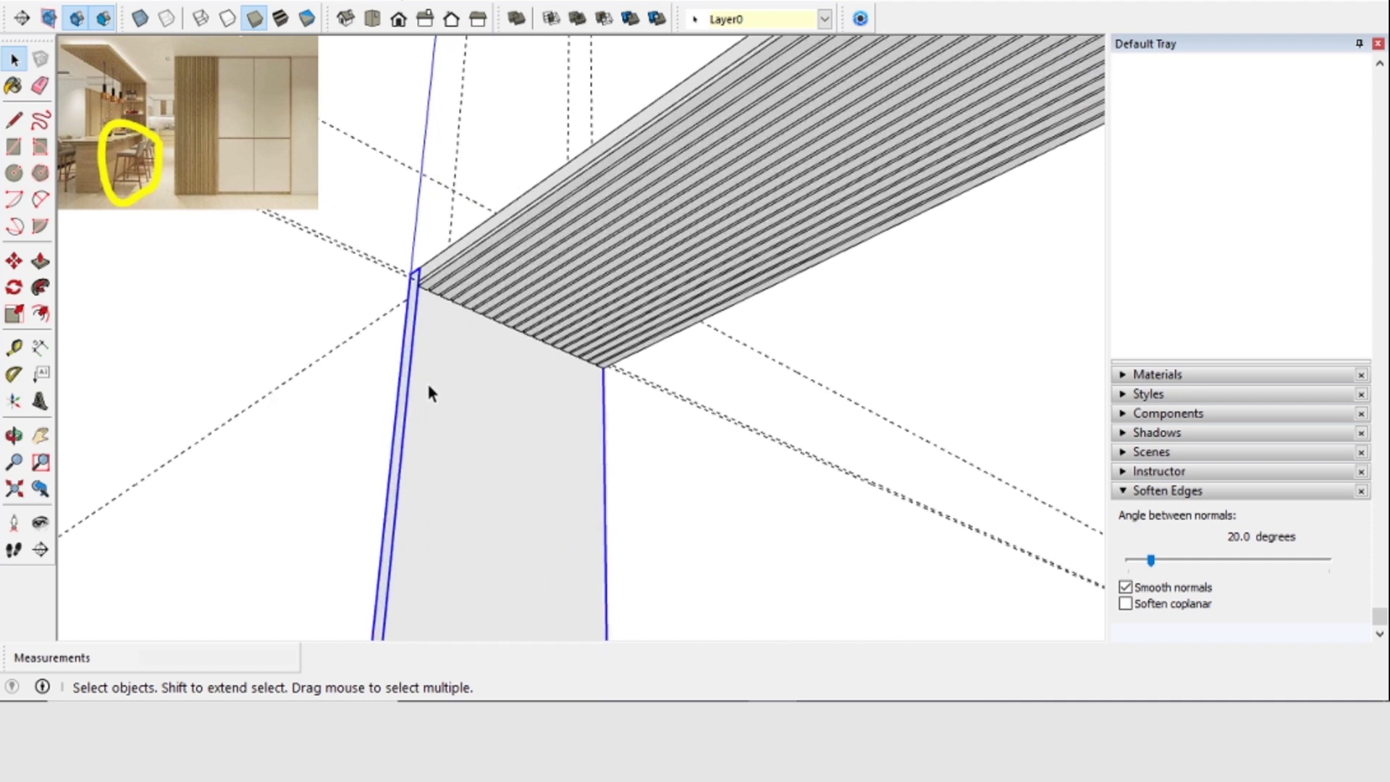
pyautogui.click(14, 348)
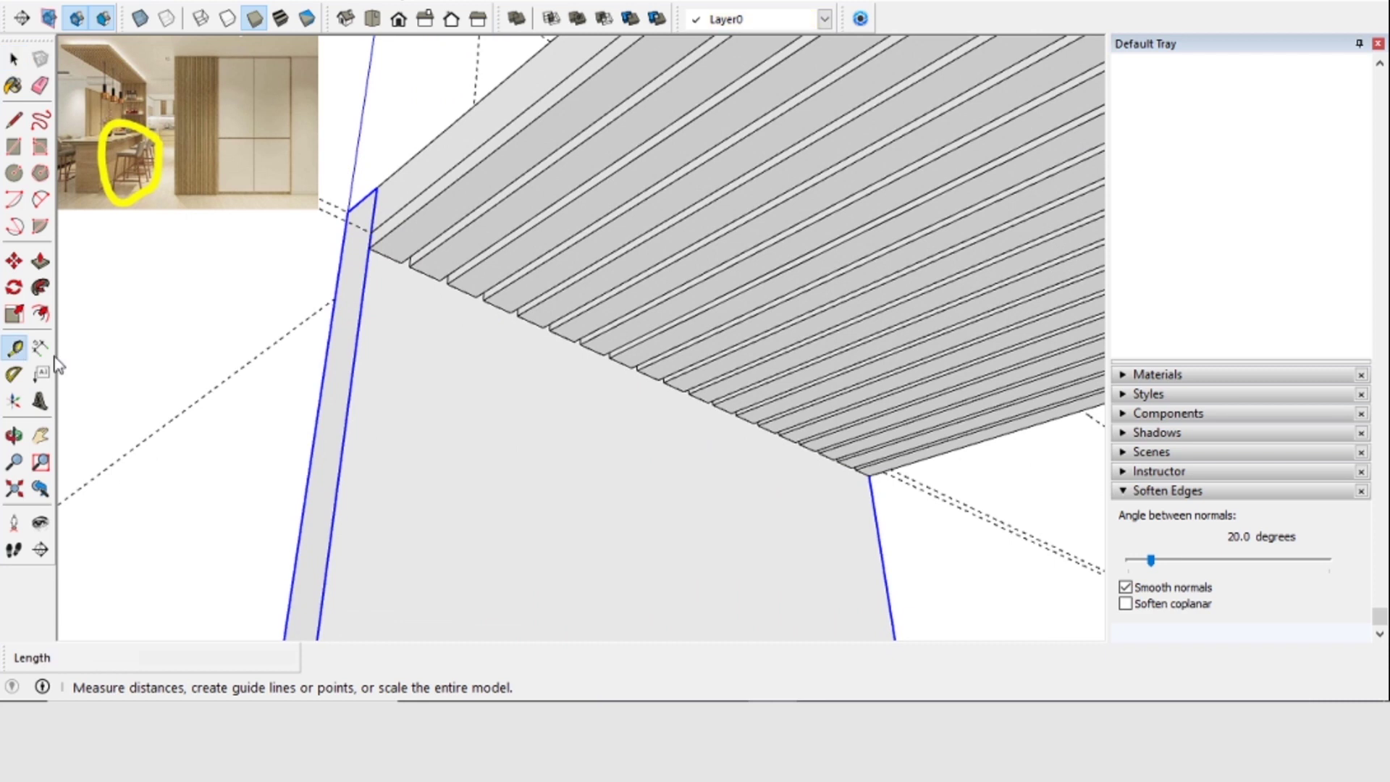
pyautogui.click(359, 323)
pyautogui.click(406, 250)
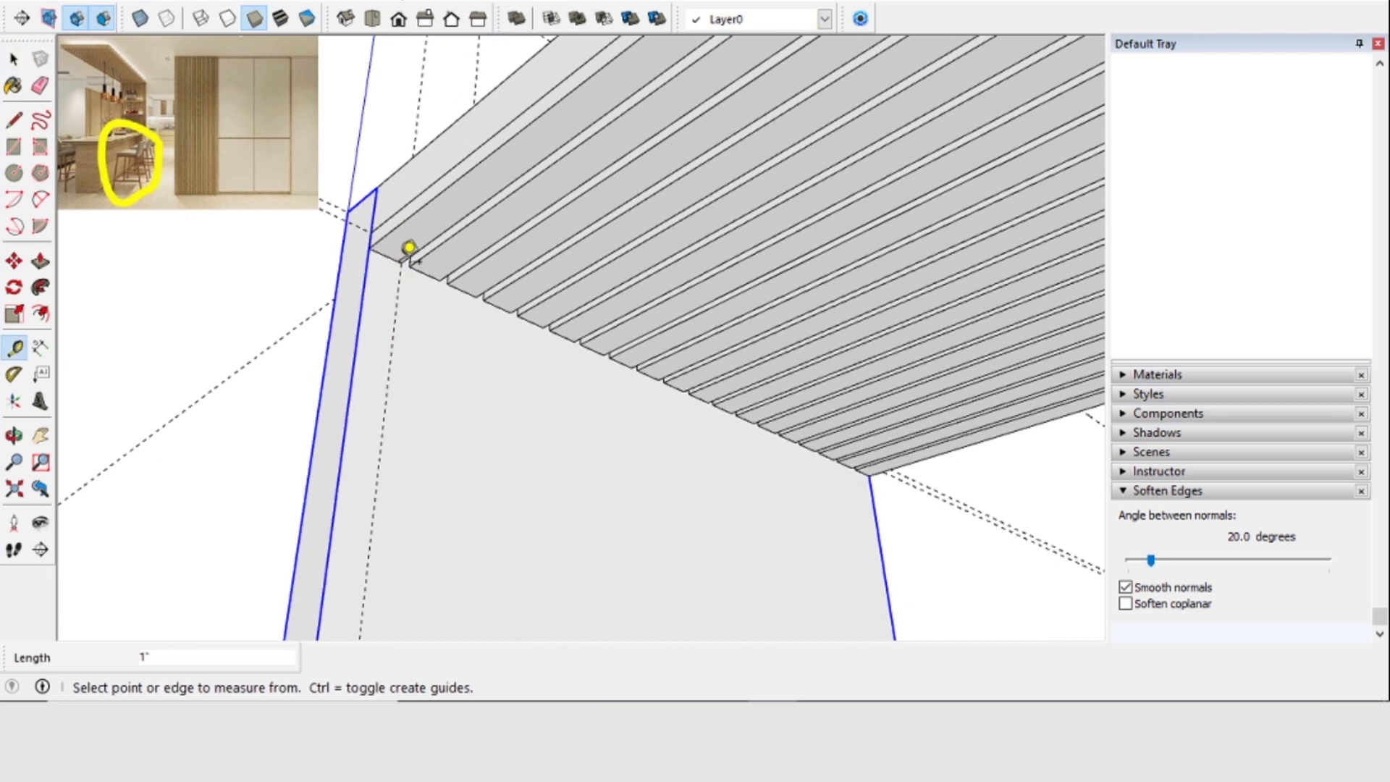
# Draw a rectangle on the end panel's inner face between its long edge and the 1" guide, from the slats down to the countertop
pyautogui.scroll(-5, 506, 350)
pyautogui.moveTo(630, 585); pyautogui.dragTo(515, 397, button='middle')
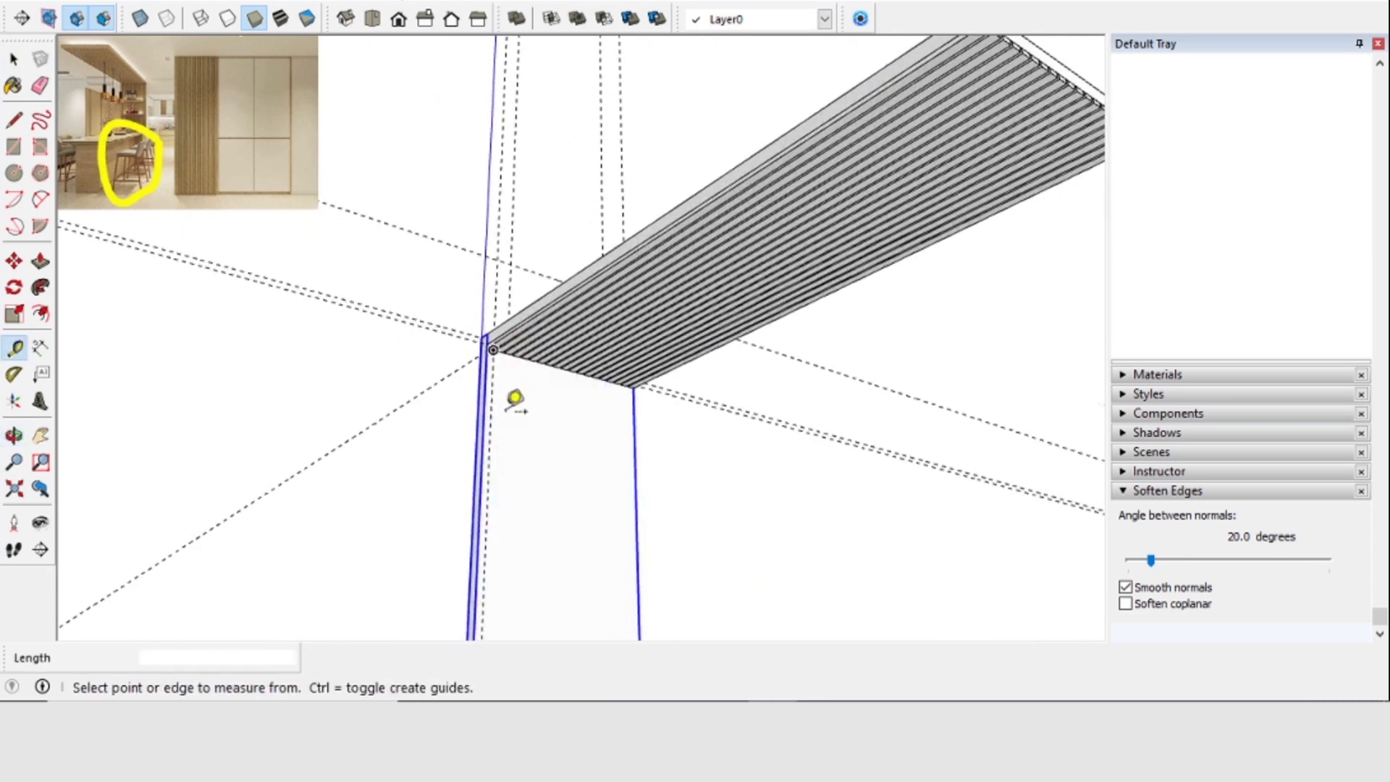
pyautogui.scroll(3, 531, 403)
pyautogui.click(14, 147)
pyautogui.click(442, 211)
pyautogui.scroll(4, 426, 536)
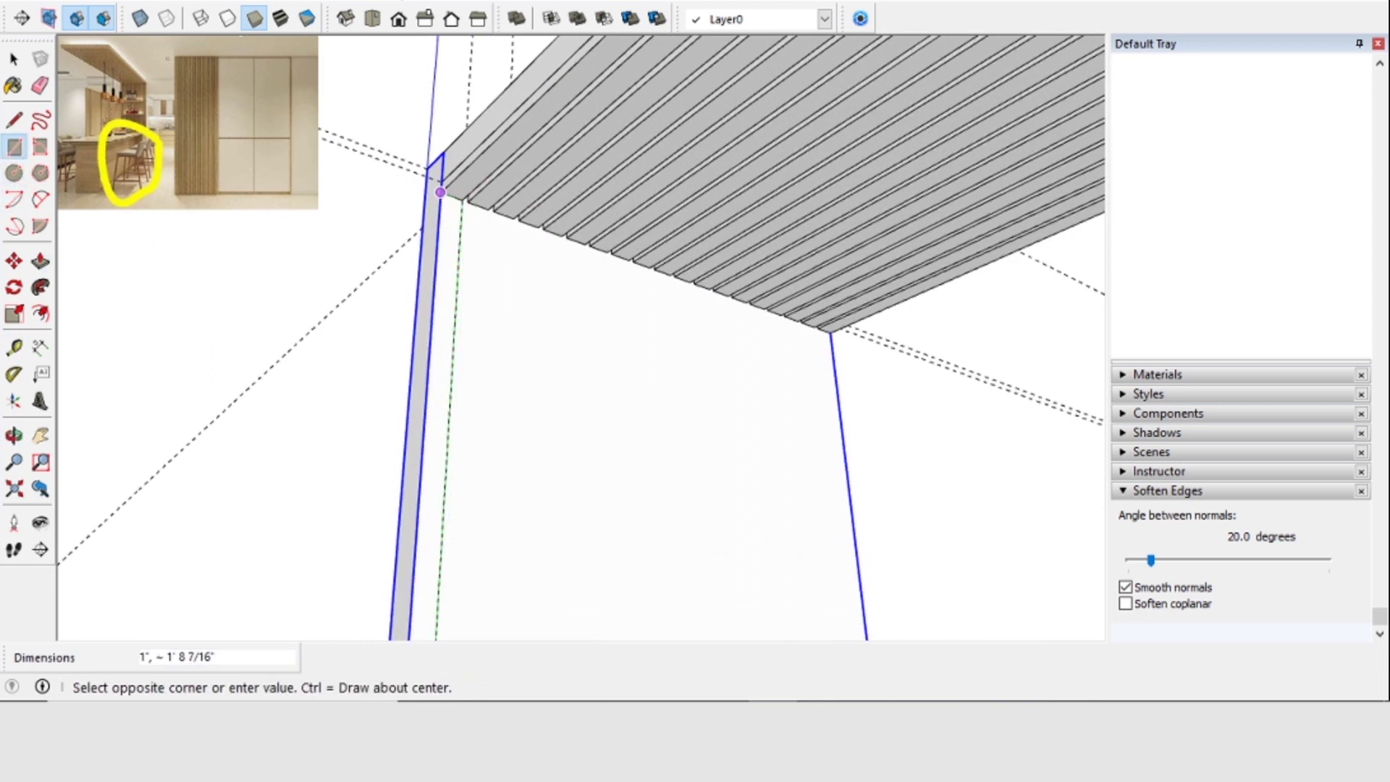
pyautogui.scroll(5, 428, 404)
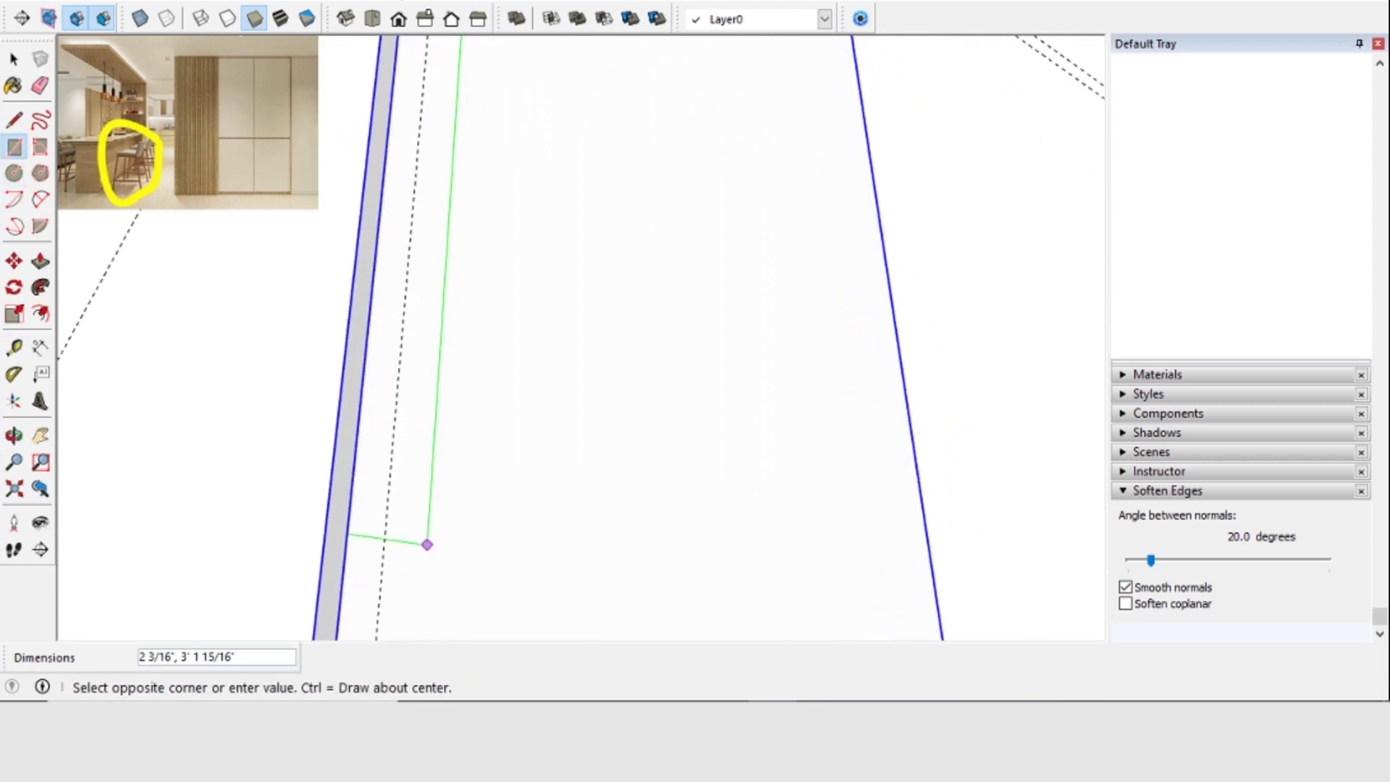
pyautogui.keyDown('shift'); pyautogui.moveTo(446, 593); pyautogui.dragTo(454, 257, button='middle'); pyautogui.keyUp('shift')
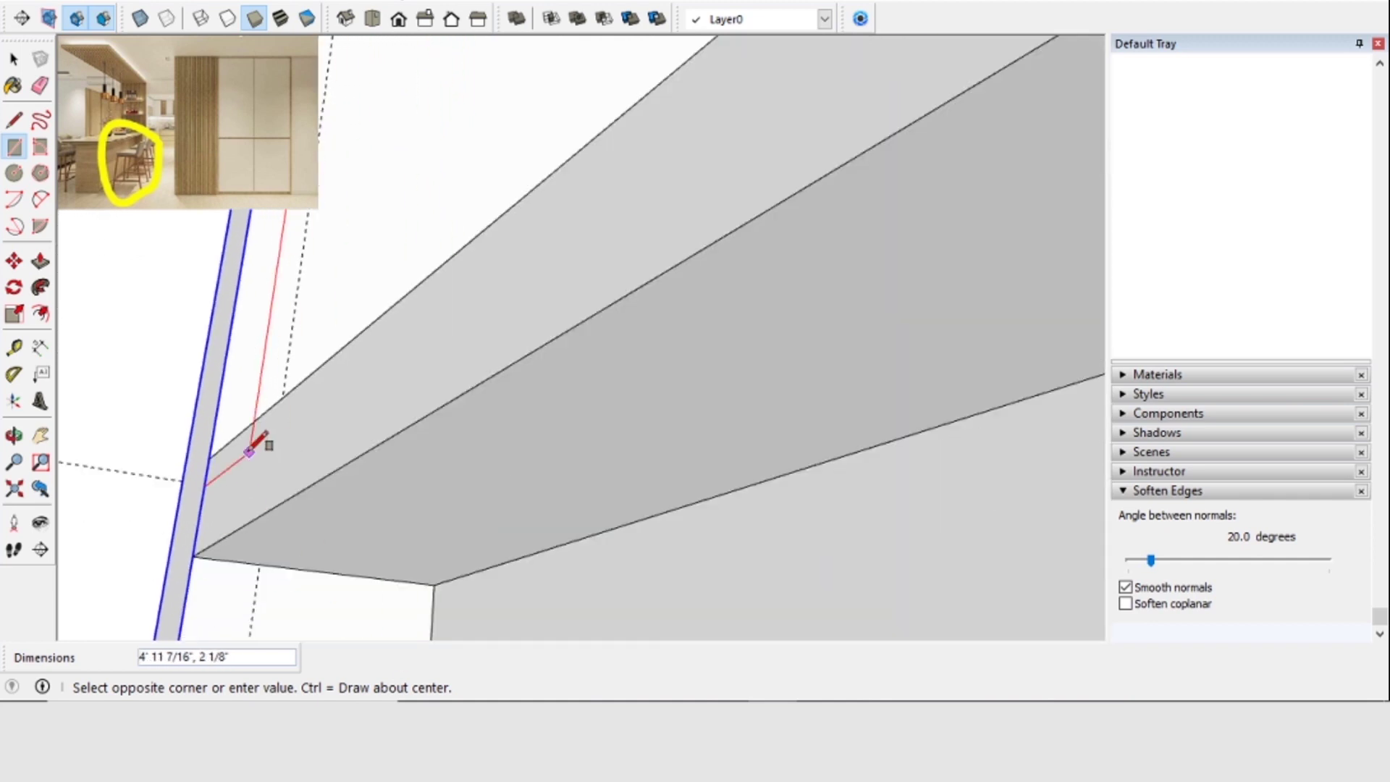
pyautogui.moveTo(350, 314); pyautogui.dragTo(383, 496, button='middle')
pyautogui.click(317, 536)
pyautogui.moveTo(318, 535); pyautogui.dragTo(420, 542, button='middle')
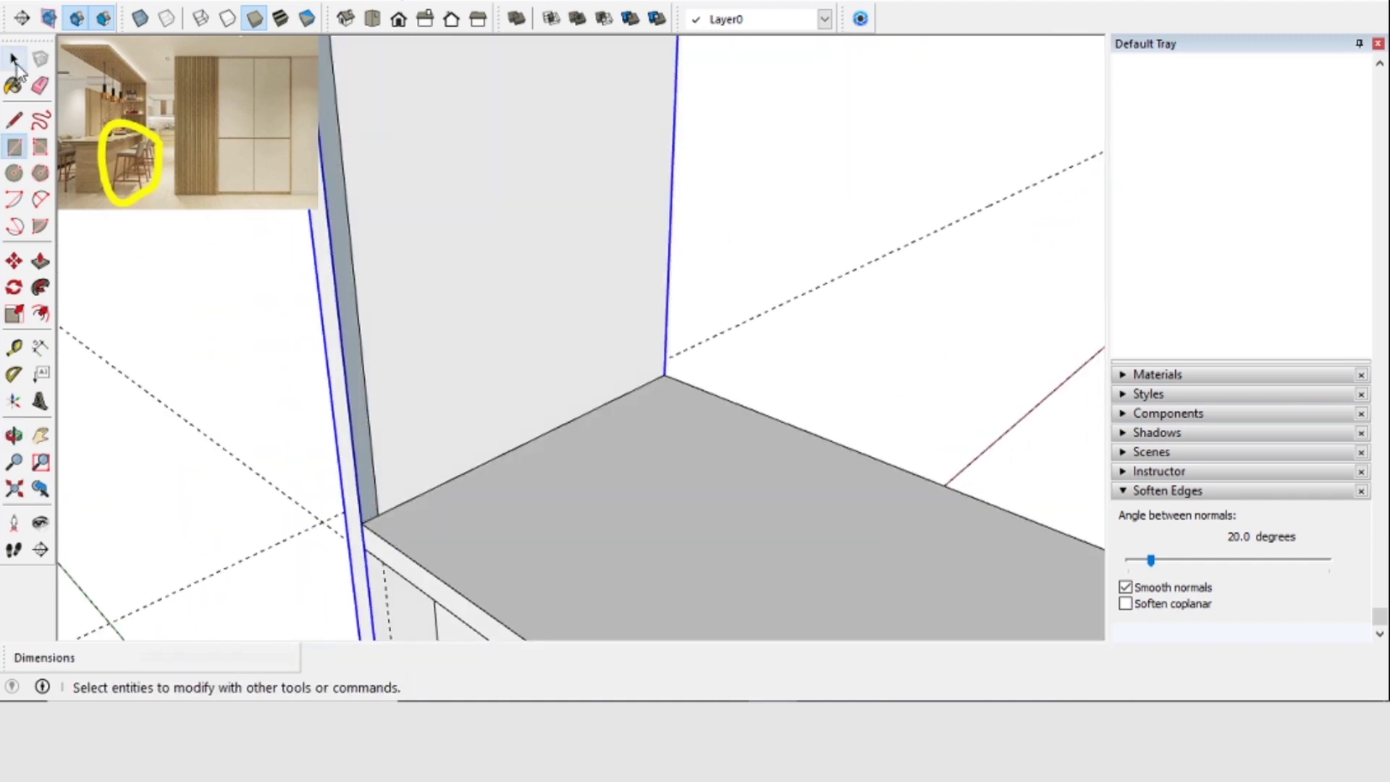
# Select the narrow vertical strip on the end panel with its edges and make it a component
pyautogui.click(13, 59)
pyautogui.doubleClick(364, 394)
pyautogui.rightClick(365, 393)
pyautogui.click(441, 550)
pyautogui.click(702, 556)
# Copy the vertical strip to the end panel's opposite edge and divide the distance into 18 equally spaced copies
pyautogui.click(14, 261)
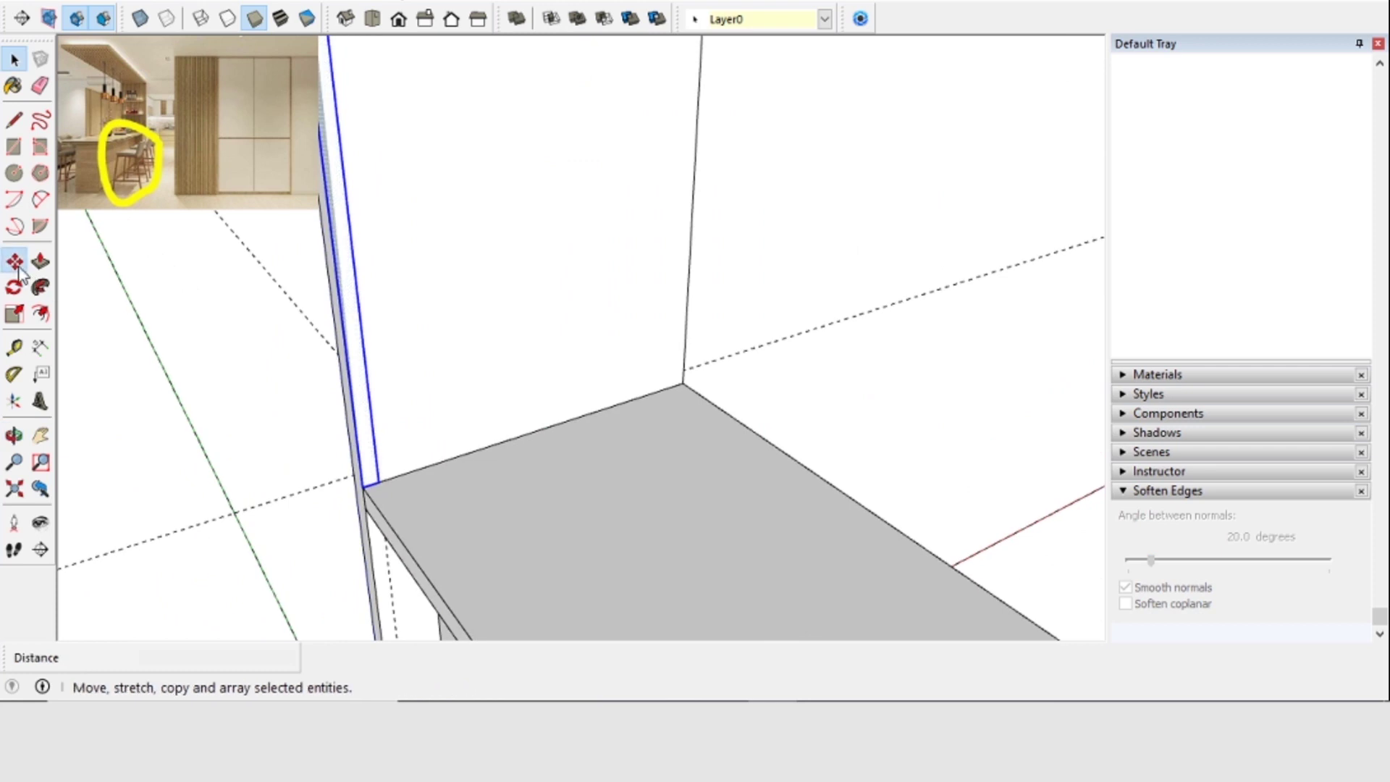
pyautogui.click(378, 483)
pyautogui.press('ctrl')
pyautogui.click(684, 384)
pyautogui.write('/18')
pyautogui.press('Return')
# Edit the vertical strip component and extrude its face outward to give all the end panel's slats thickness
pyautogui.moveTo(457, 427); pyautogui.dragTo(543, 453, button='middle')
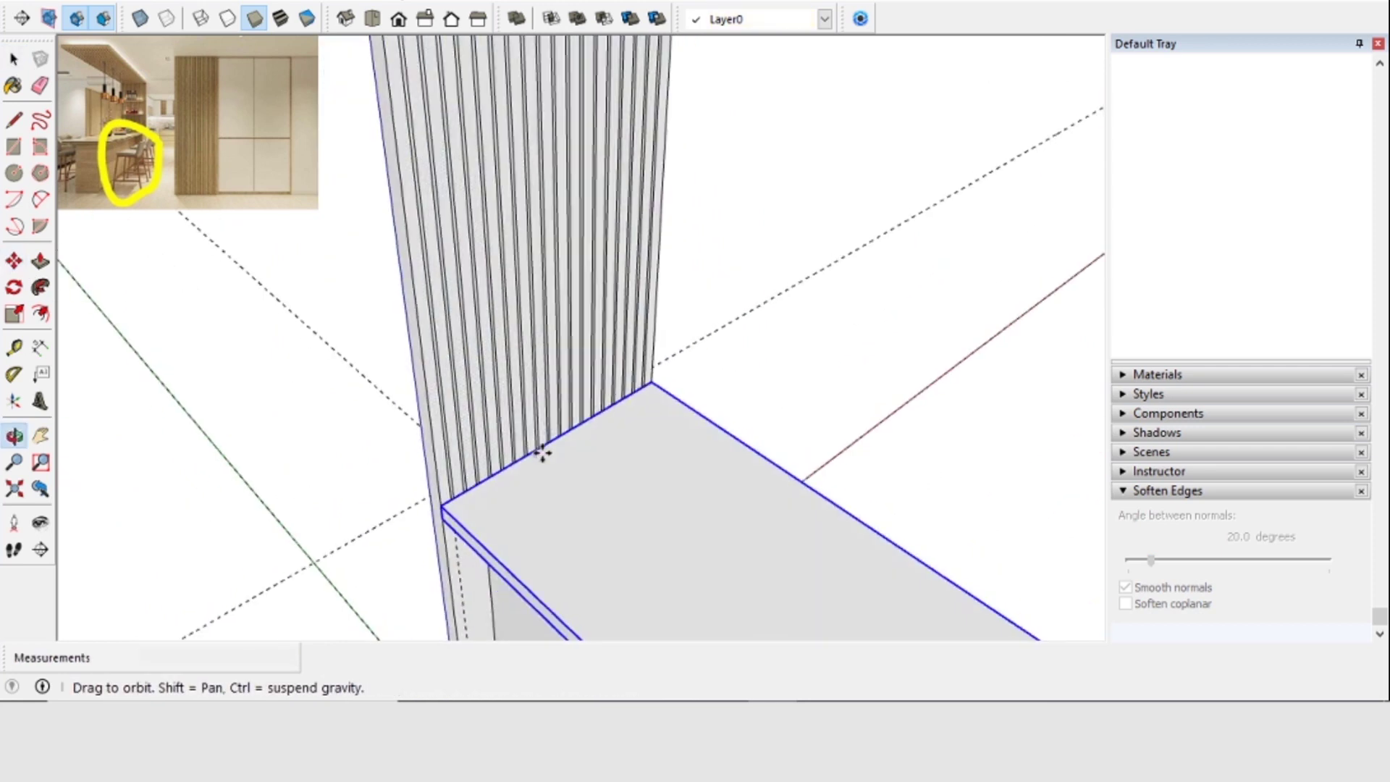
pyautogui.scroll(3, 410, 330)
pyautogui.press('space')
pyautogui.doubleClick(430, 383)
pyautogui.click(40, 260)
pyautogui.click(449, 454)
pyautogui.click(454, 457)
pyautogui.scroll(-4, 454, 457)
pyautogui.moveTo(454, 458); pyautogui.dragTo(507, 492, button='middle')
pyautogui.press('space')
pyautogui.click(375, 399)
# Examine the bar counter as a whole, including the body, countertop, slatted end panel and overhead slab
pyautogui.moveTo(376, 398); pyautogui.dragTo(727, 385, button='middle')
pyautogui.scroll(-3, 716, 351)
pyautogui.click(721, 478)
pyautogui.keyDown('shift'); pyautogui.click(757, 407); pyautogui.keyUp('shift')
pyautogui.keyDown('shift'); pyautogui.click(785, 329); pyautogui.keyUp('shift')
pyautogui.click(551, 269)
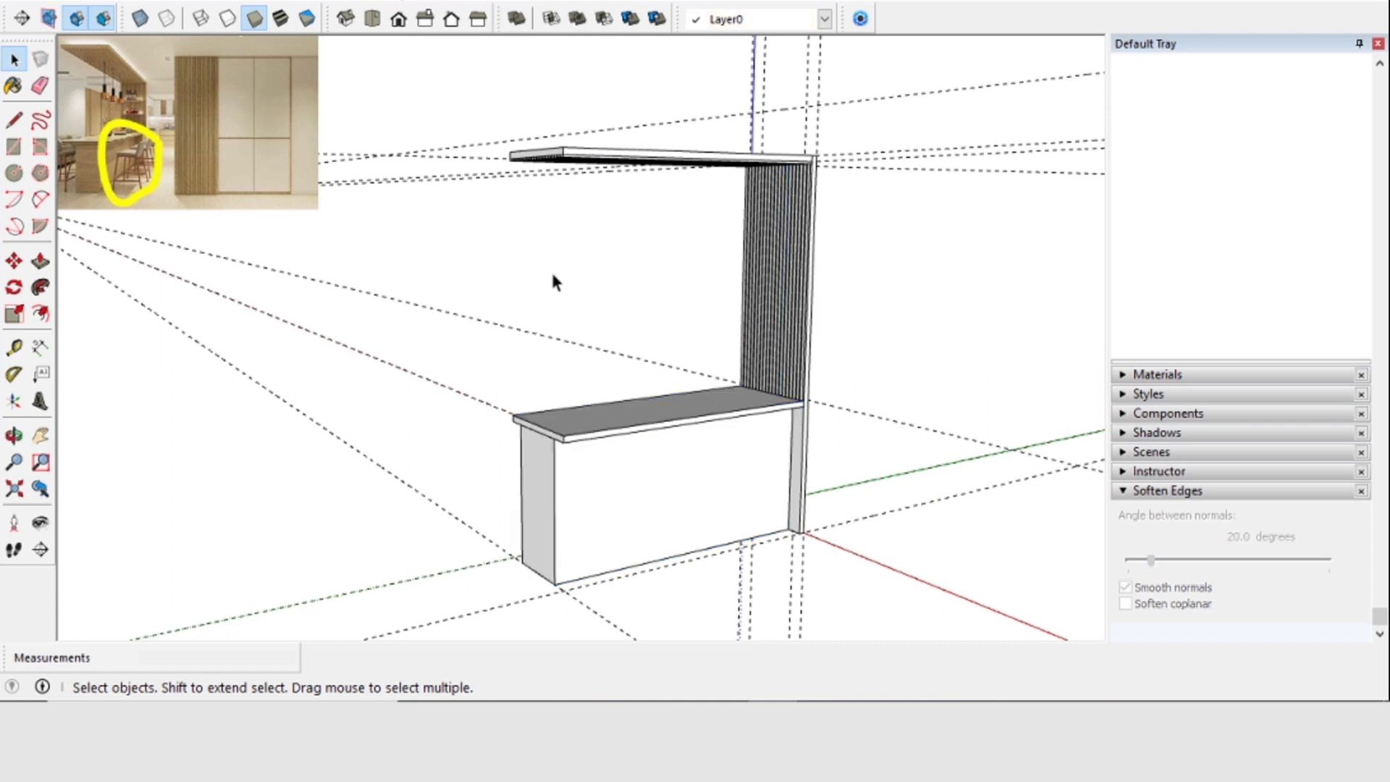
pyautogui.moveTo(551, 270); pyautogui.dragTo(565, 333, button='middle')
pyautogui.scroll(3, 536, 224)
pyautogui.scroll(-3, 696, 269)
pyautogui.scroll(8, 1311, 275)
pyautogui.scroll(-2, 832, 394)
pyautogui.moveTo(831, 394); pyautogui.dragTo(764, 371, button='middle')
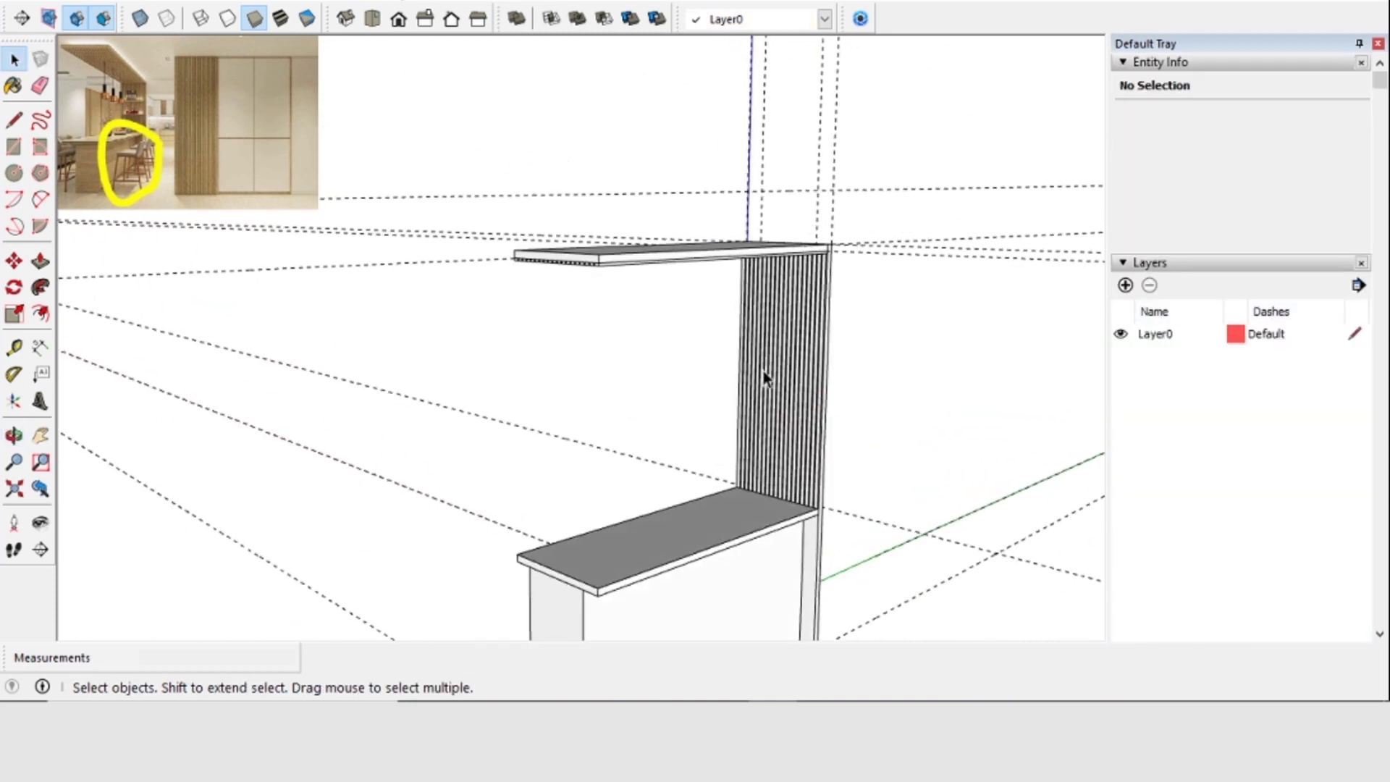
# Delete all the guides from the model
pyautogui.press('h')
pyautogui.moveTo(869, 394); pyautogui.dragTo(748, 285)
pyautogui.click(45, 2)
pyautogui.click(94, 172)
# Add a layer named Top
pyautogui.scroll(1, 630, 258)
pyautogui.moveTo(591, 284); pyautogui.dragTo(640, 263)
pyautogui.moveTo(640, 264); pyautogui.dragTo(608, 161, button='middle')
pyautogui.scroll(-2, 608, 160)
pyautogui.click(1125, 284)
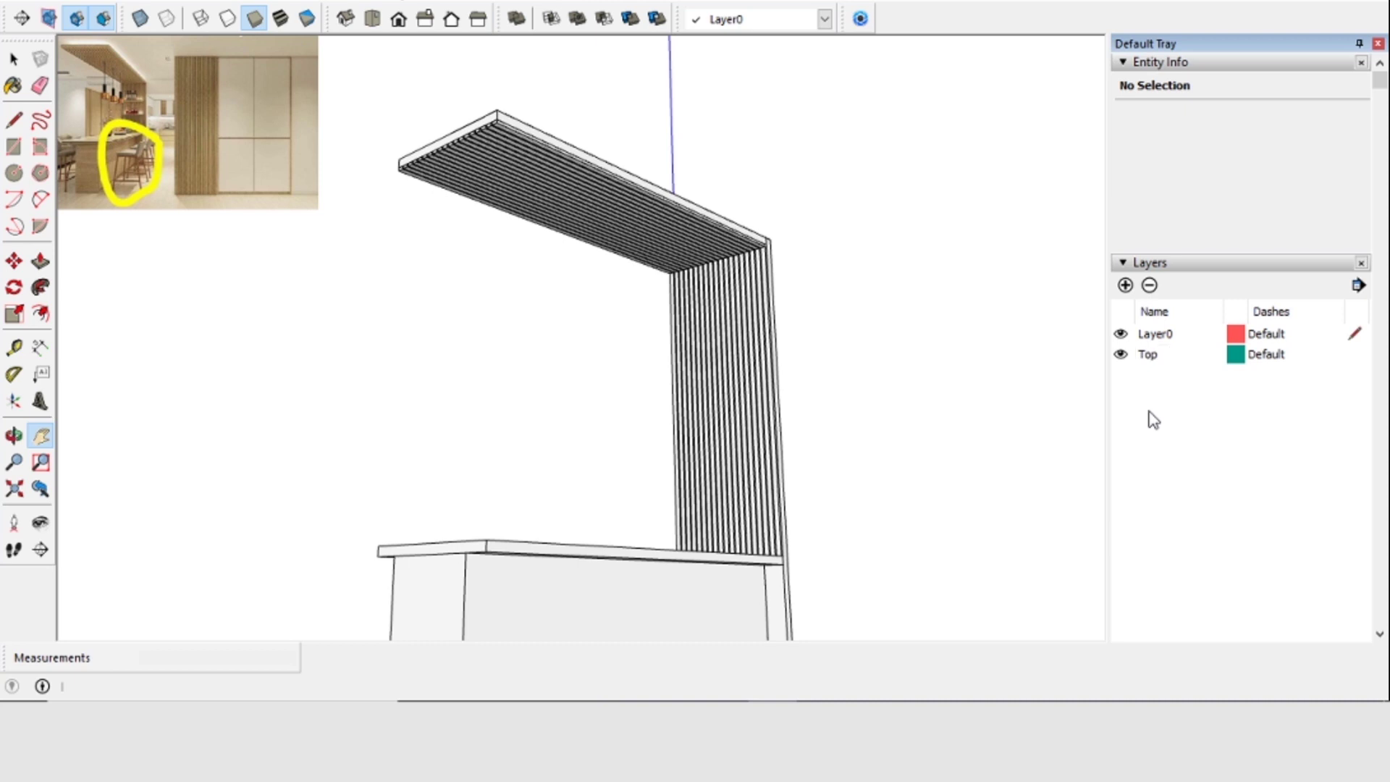
pyautogui.click(14, 59)
pyautogui.click(608, 194)
pyautogui.moveTo(775, 151); pyautogui.dragTo(652, 304)
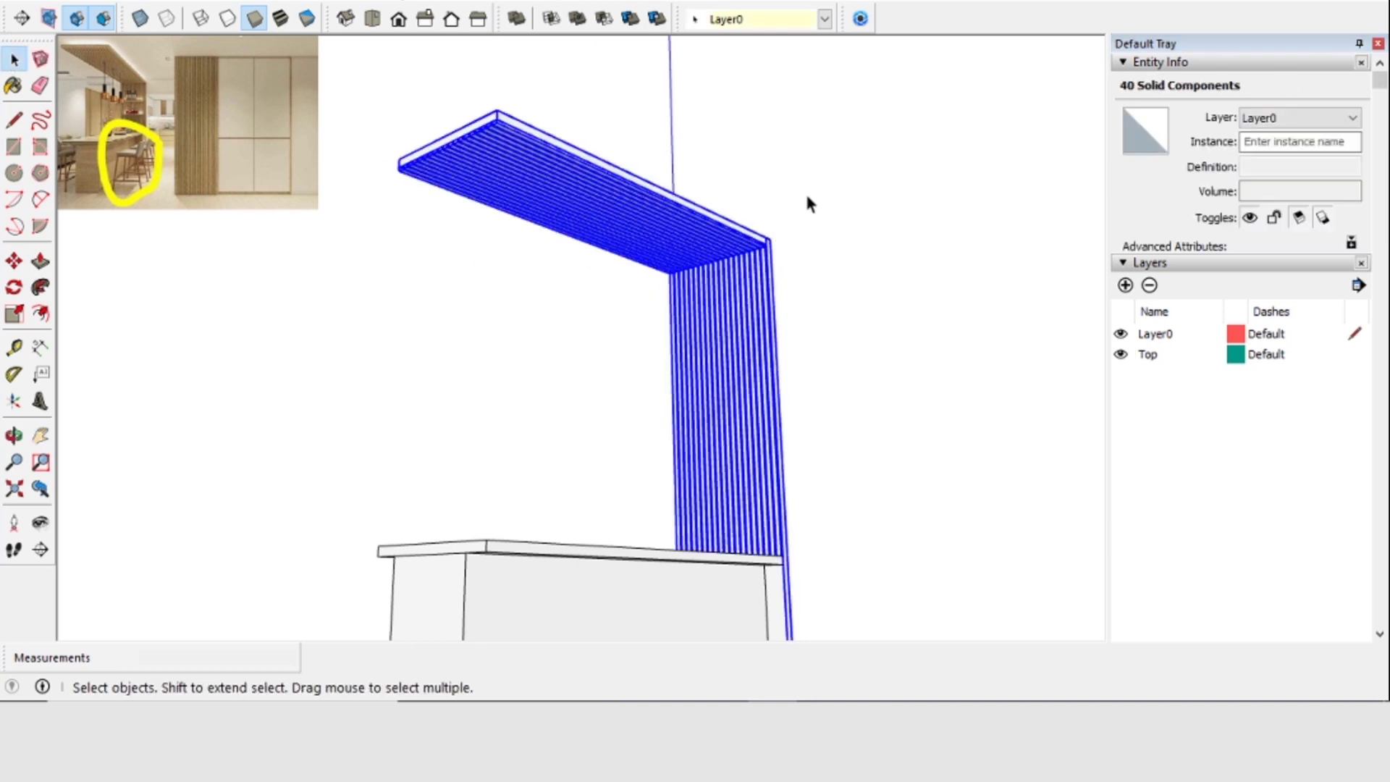
pyautogui.click(808, 204)
# Assign the overhead slab and all its underside slats to the Top layer and hide that layer
pyautogui.moveTo(658, 319); pyautogui.dragTo(242, 239, button='middle')
pyautogui.moveTo(766, 297); pyautogui.dragTo(608, 130, button='middle')
pyautogui.scroll(4, 446, 304)
pyautogui.keyDown('shift'); pyautogui.moveTo(435, 243); pyautogui.dragTo(513, 312, button='middle'); pyautogui.keyUp('shift')
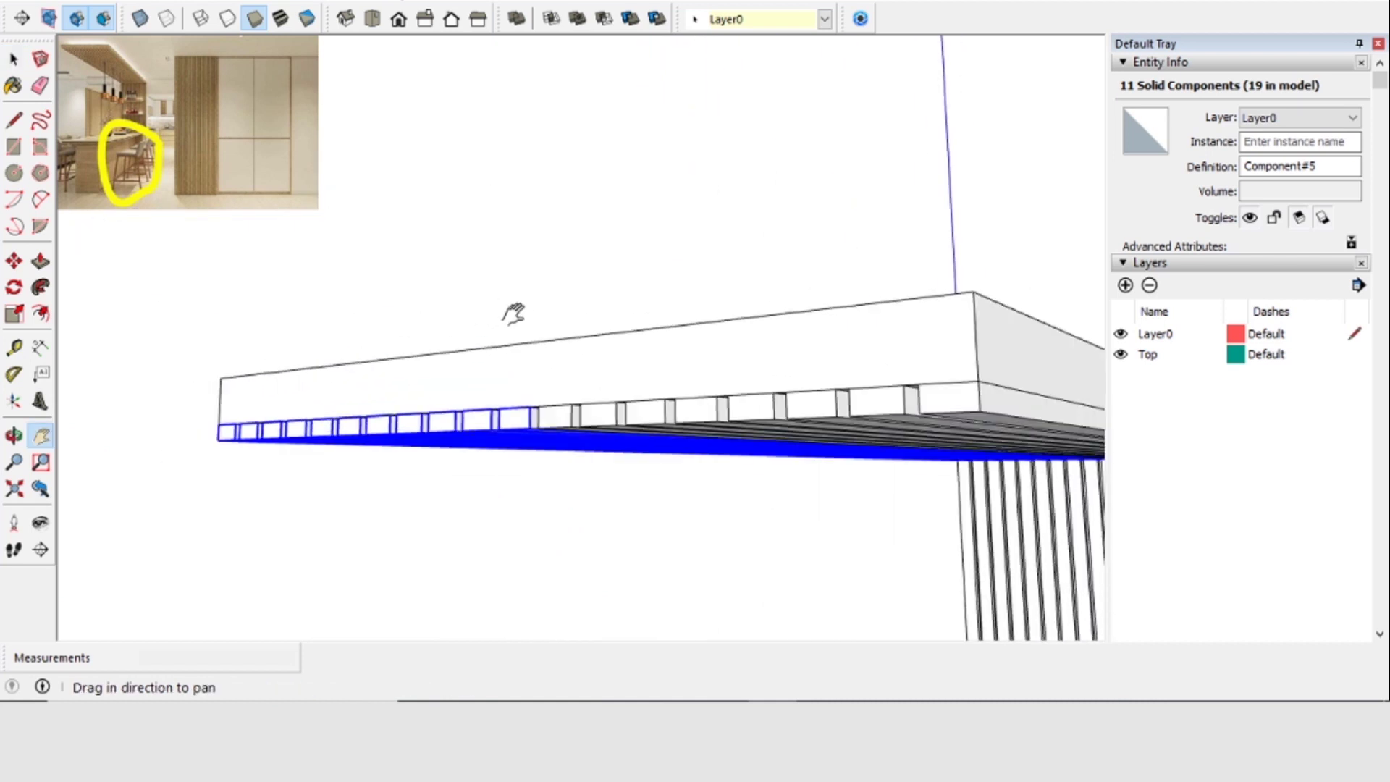
pyautogui.scroll(-2, 514, 313)
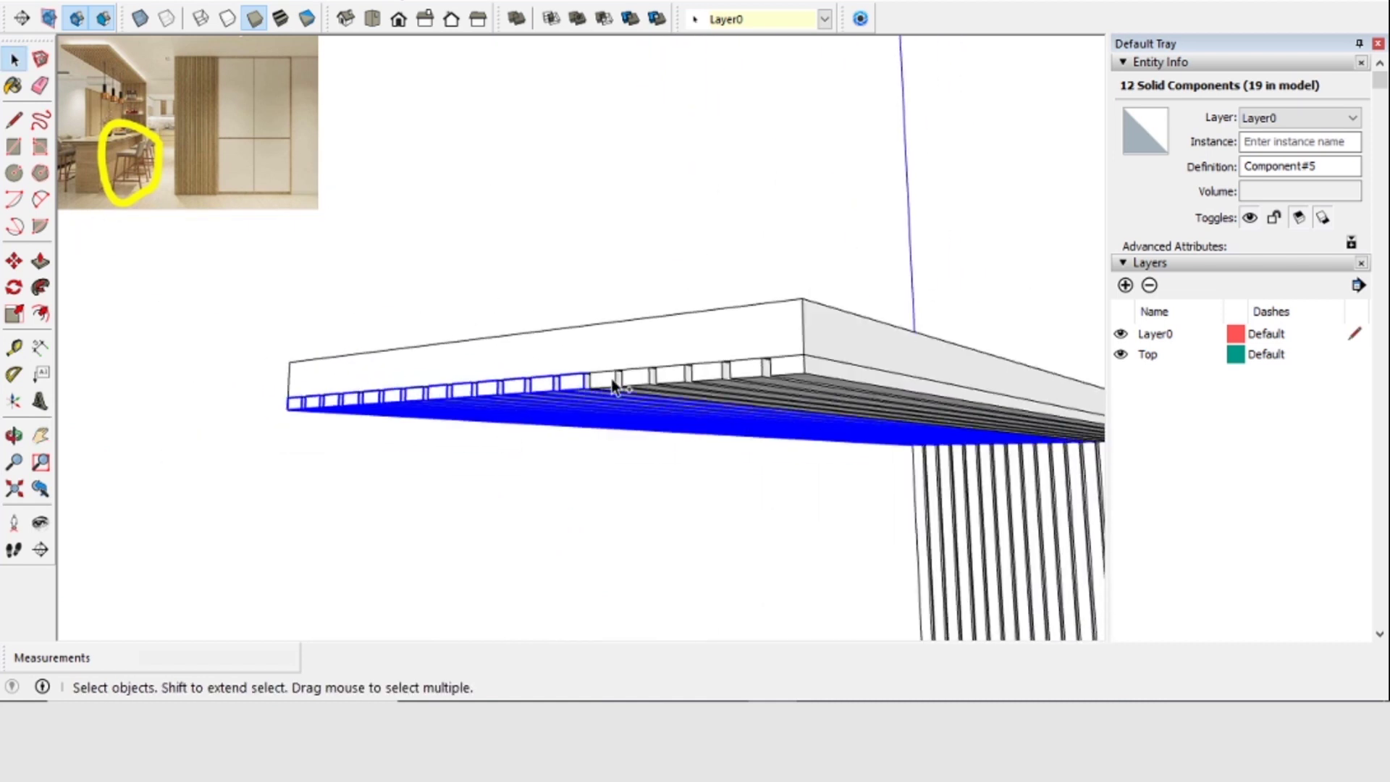
pyautogui.keyDown('ctrl'); pyautogui.click(680, 380); pyautogui.keyUp('ctrl')
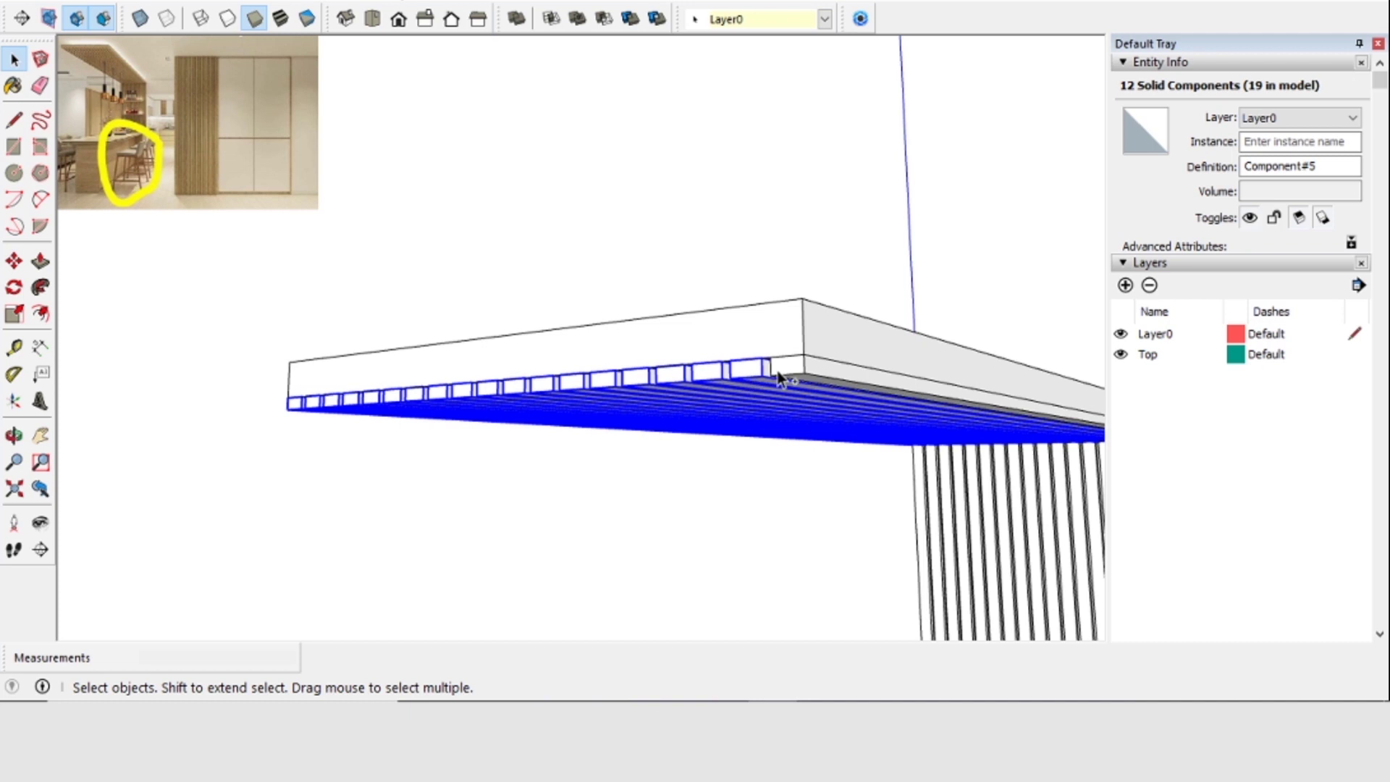
pyautogui.moveTo(770, 322); pyautogui.dragTo(590, 217, button='middle')
pyautogui.scroll(-3, 590, 213)
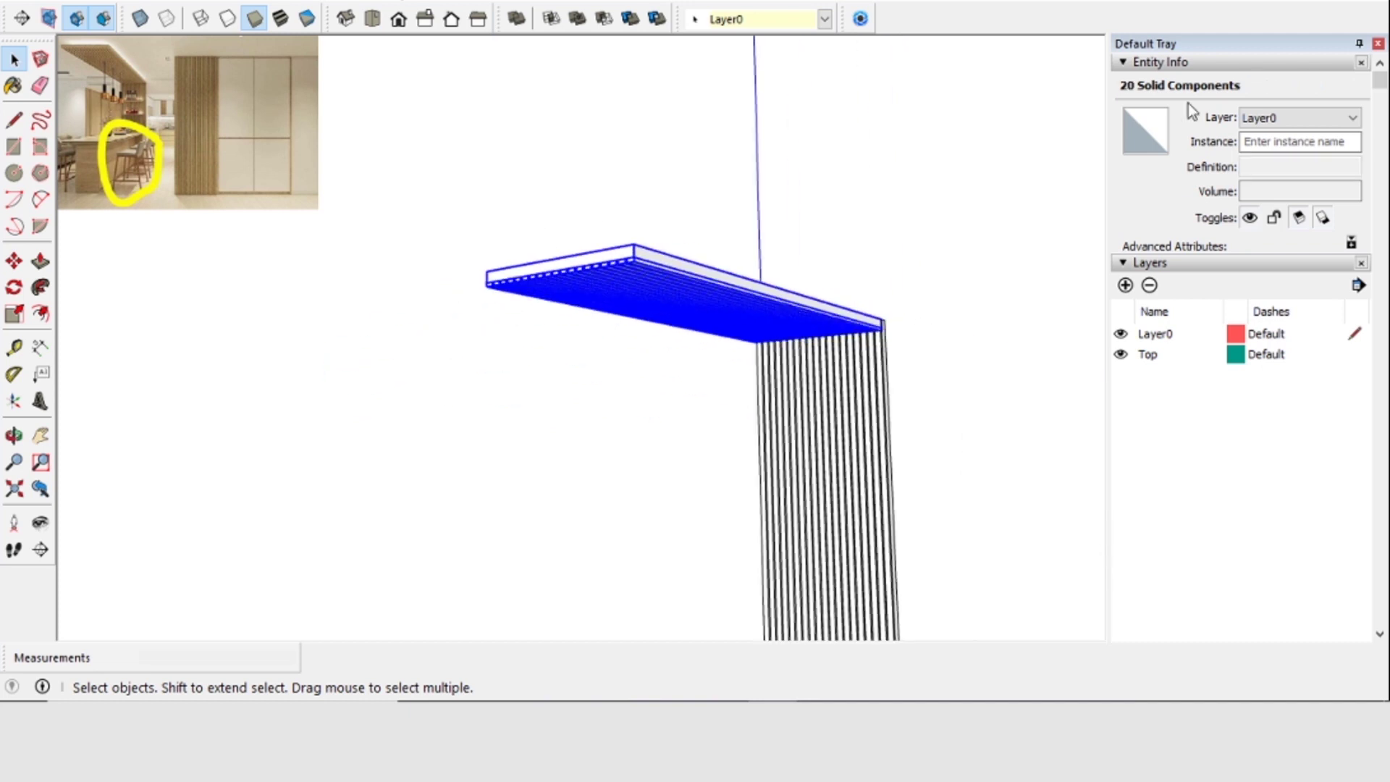
pyautogui.click(1323, 121)
pyautogui.click(1296, 149)
pyautogui.click(1120, 355)
# Select the full-height end panel together with every vertical slat on its inner face
pyautogui.moveTo(633, 207); pyautogui.dragTo(867, 247, button='middle')
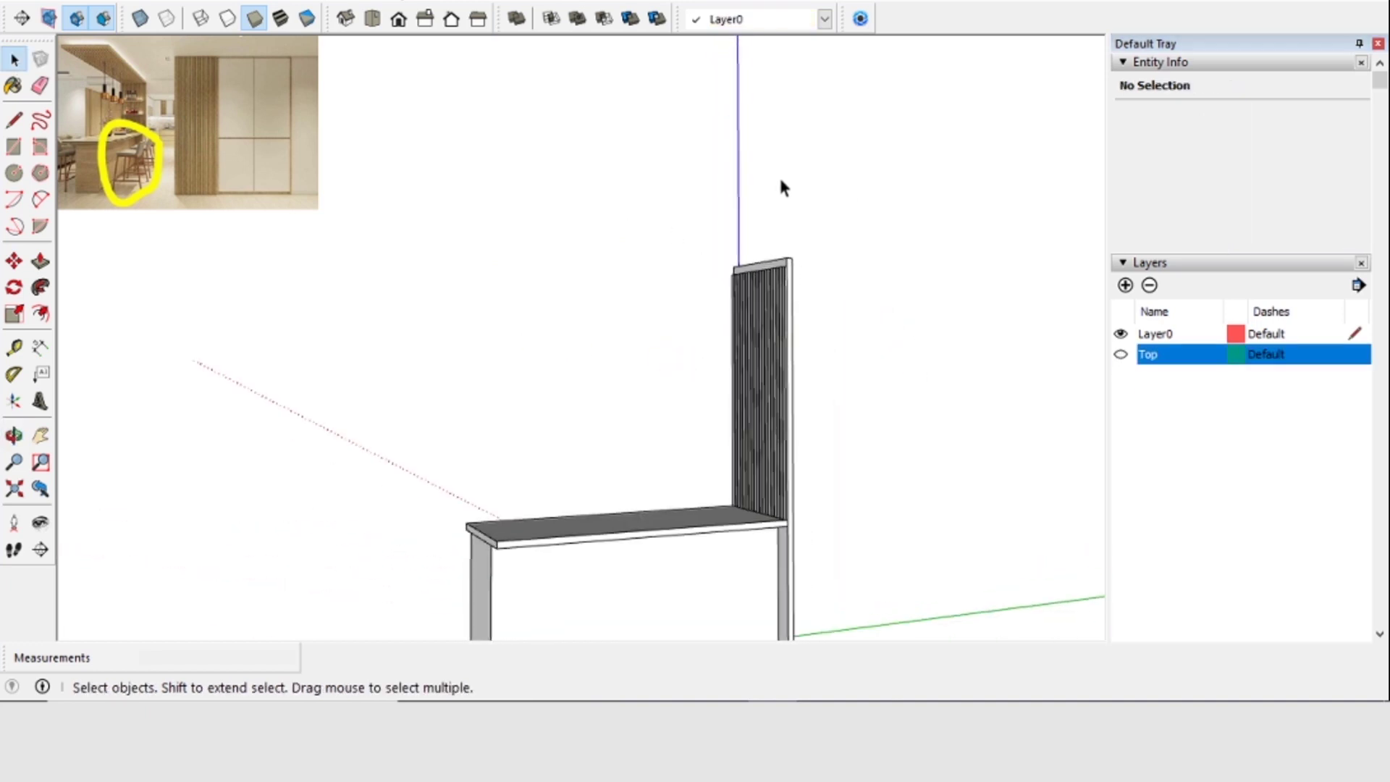
pyautogui.scroll(2, 652, 434)
pyautogui.moveTo(593, 407); pyautogui.dragTo(699, 453, button='middle')
pyautogui.moveTo(642, 149); pyautogui.dragTo(909, 446)
pyautogui.moveTo(859, 395); pyautogui.dragTo(819, 486, button='middle')
pyautogui.scroll(2, 755, 546)
pyautogui.click(765, 565)
pyautogui.scroll(5, 763, 360)
pyautogui.moveTo(740, 264); pyautogui.dragTo(757, 323, button='middle')
pyautogui.scroll(-4, 758, 323)
pyautogui.moveTo(754, 221); pyautogui.dragTo(768, 246, button='middle')
pyautogui.scroll(1, 770, 215)
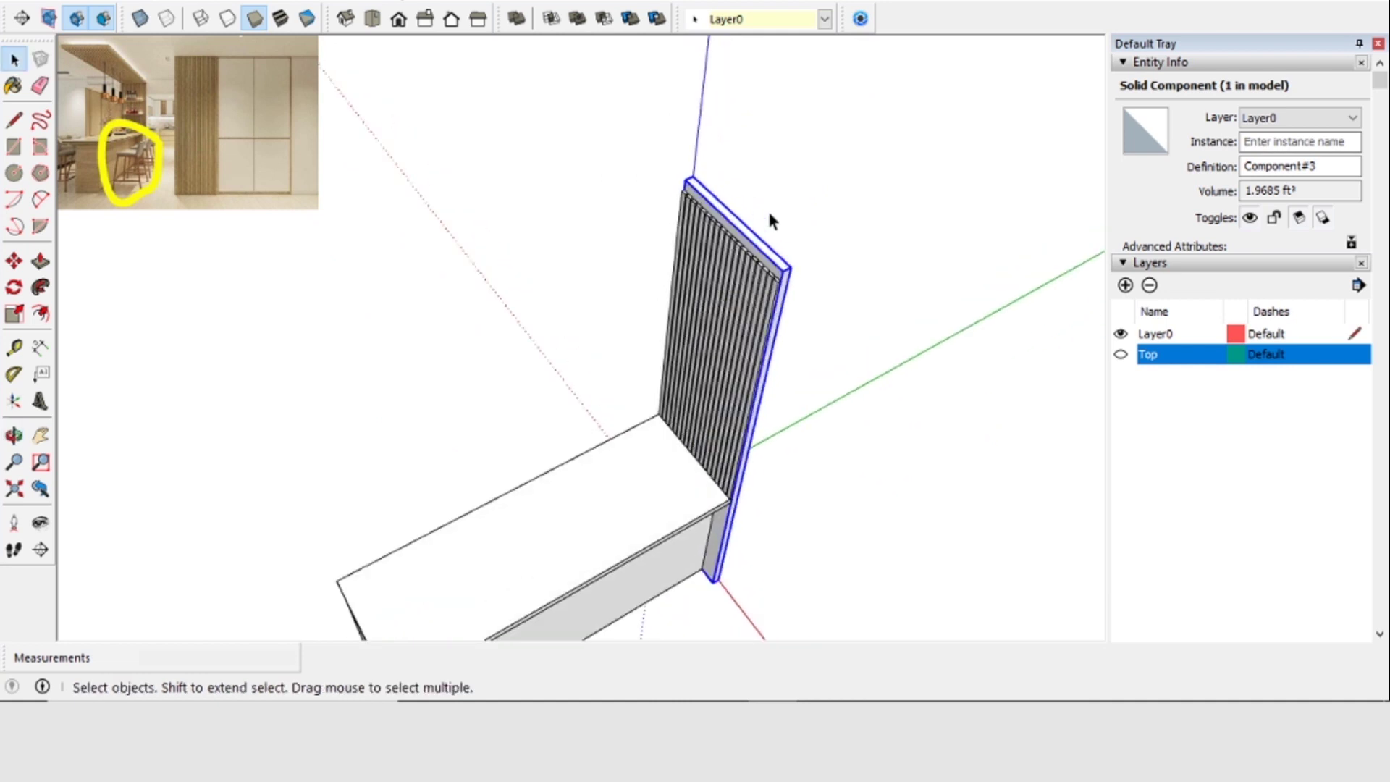
pyautogui.scroll(3, 770, 217)
pyautogui.keyDown('shift'); pyautogui.click(788, 406); pyautogui.keyUp('shift')
pyautogui.keyDown('shift'); pyautogui.click(770, 391); pyautogui.keyUp('shift')
pyautogui.keyDown('shift'); pyautogui.click(759, 372); pyautogui.keyUp('shift')
pyautogui.keyDown('shift'); pyautogui.click(739, 354); pyautogui.keyUp('shift')
pyautogui.keyDown('shift'); pyautogui.click(721, 340); pyautogui.keyUp('shift')
pyautogui.keyDown('shift'); pyautogui.click(702, 328); pyautogui.keyUp('shift')
pyautogui.keyDown('shift'); pyautogui.click(680, 307); pyautogui.keyUp('shift')
pyautogui.keyDown('shift'); pyautogui.click(668, 293); pyautogui.keyUp('shift')
pyautogui.keyDown('shift'); pyautogui.click(652, 275); pyautogui.keyUp('shift')
pyautogui.keyDown('shift'); pyautogui.click(636, 259); pyautogui.keyUp('shift')
pyautogui.keyDown('shift'); pyautogui.click(627, 246); pyautogui.keyUp('shift')
pyautogui.keyDown('shift'); pyautogui.click(613, 237); pyautogui.keyUp('shift')
pyautogui.keyDown('shift'); pyautogui.click(602, 226); pyautogui.keyUp('shift')
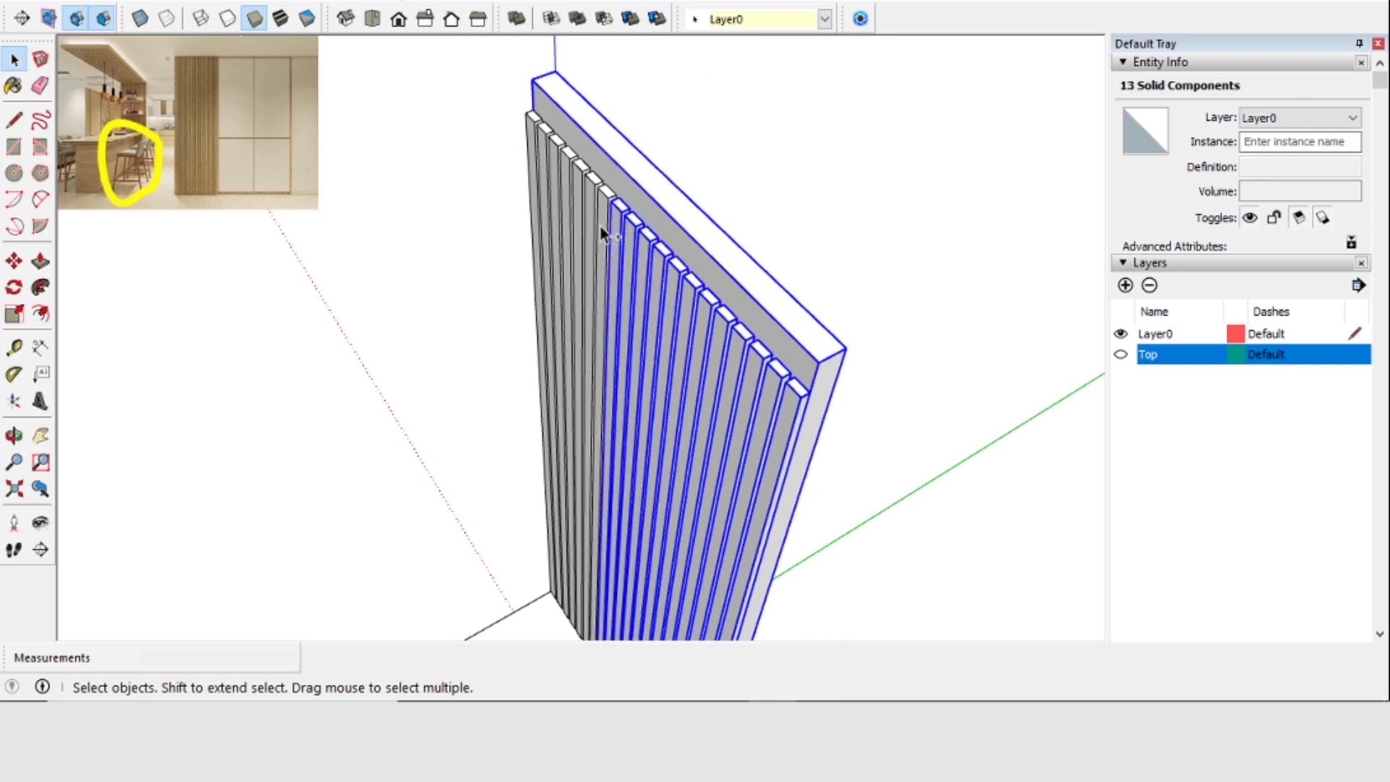
pyautogui.keyDown('shift'); pyautogui.click(588, 217); pyautogui.keyUp('shift')
pyautogui.keyDown('shift'); pyautogui.click(577, 206); pyautogui.keyUp('shift')
pyautogui.keyDown('shift'); pyautogui.click(562, 193); pyautogui.keyUp('shift')
pyautogui.keyDown('shift'); pyautogui.click(552, 183); pyautogui.keyUp('shift')
pyautogui.keyDown('shift'); pyautogui.click(540, 176); pyautogui.keyUp('shift')
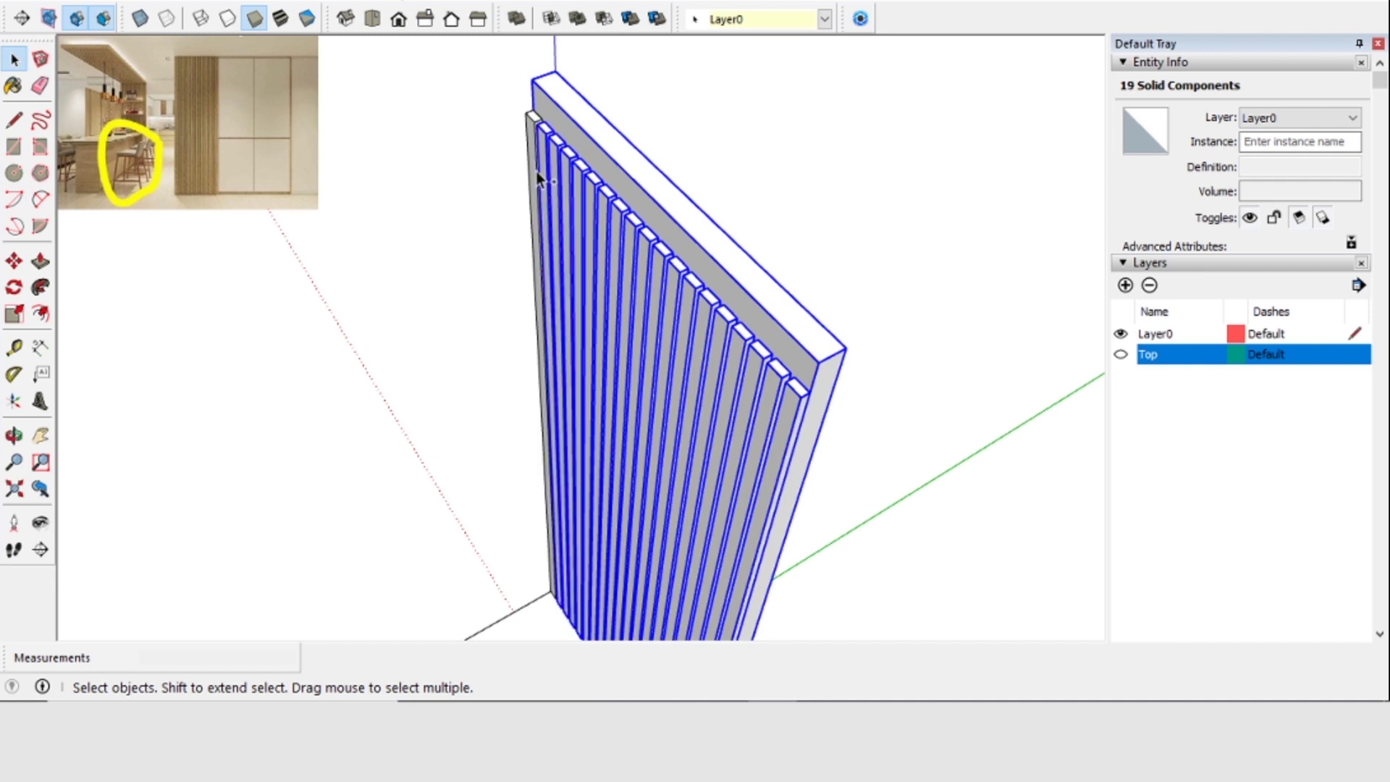
pyautogui.keyDown('shift'); pyautogui.click(532, 136); pyautogui.keyUp('shift')
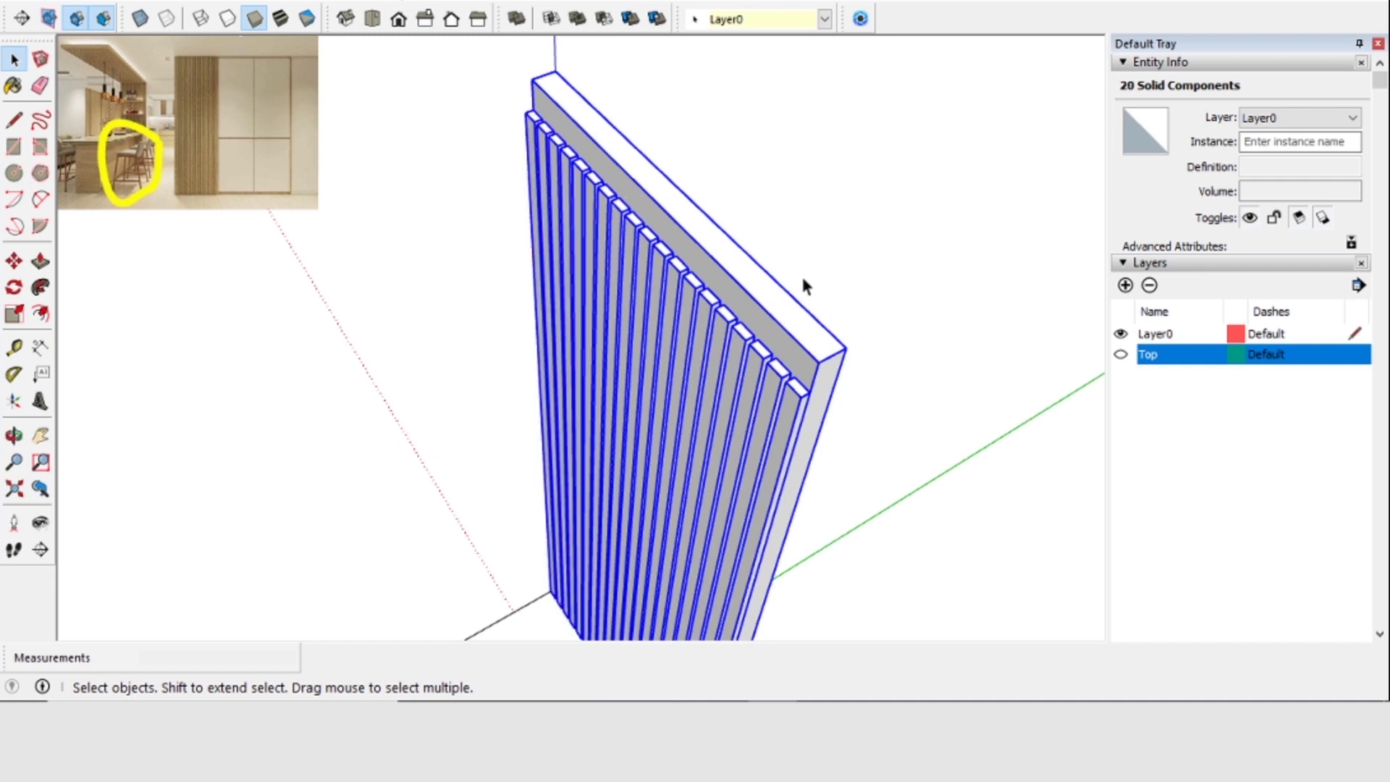
# Assign the selected end panel and slats to a new layer named Side and hide that layer
pyautogui.click(1126, 286)
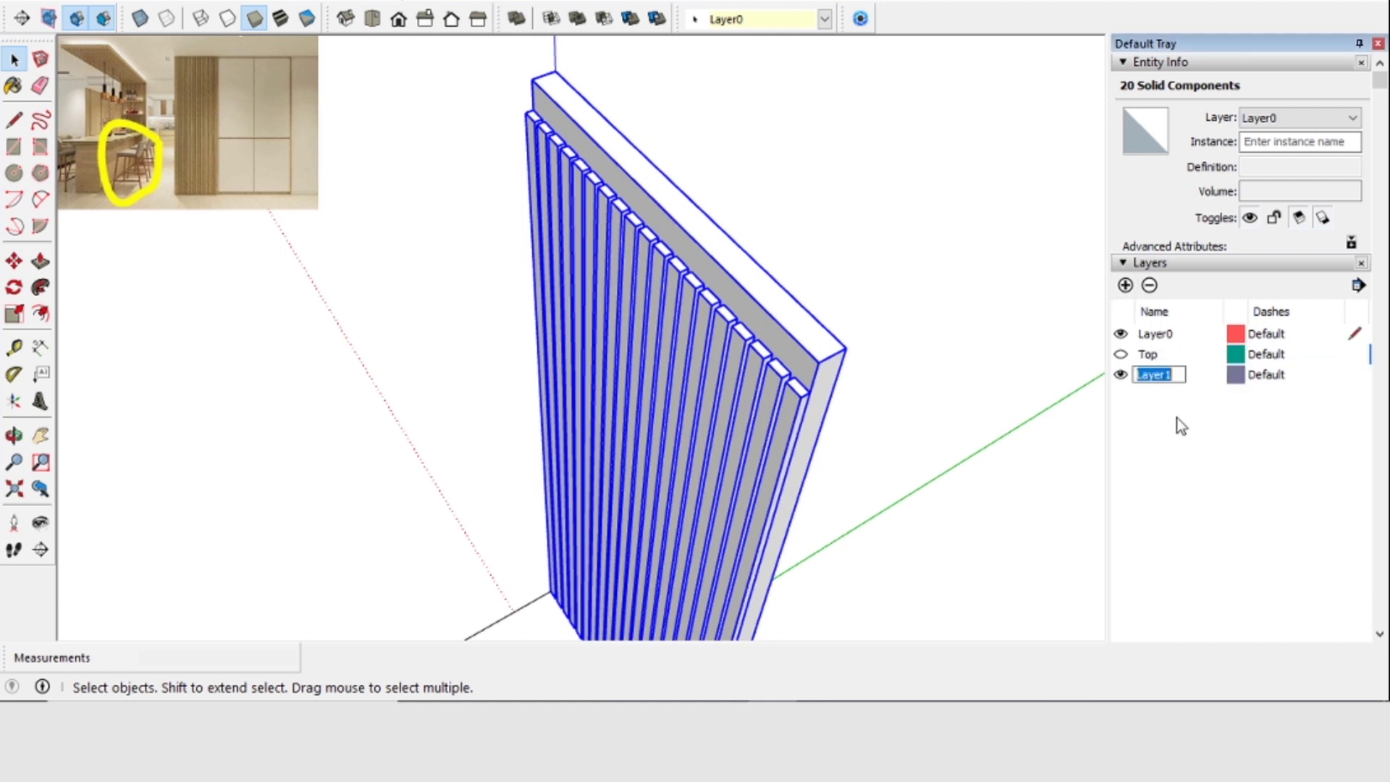
pyautogui.press('Return')
pyautogui.click(1296, 118)
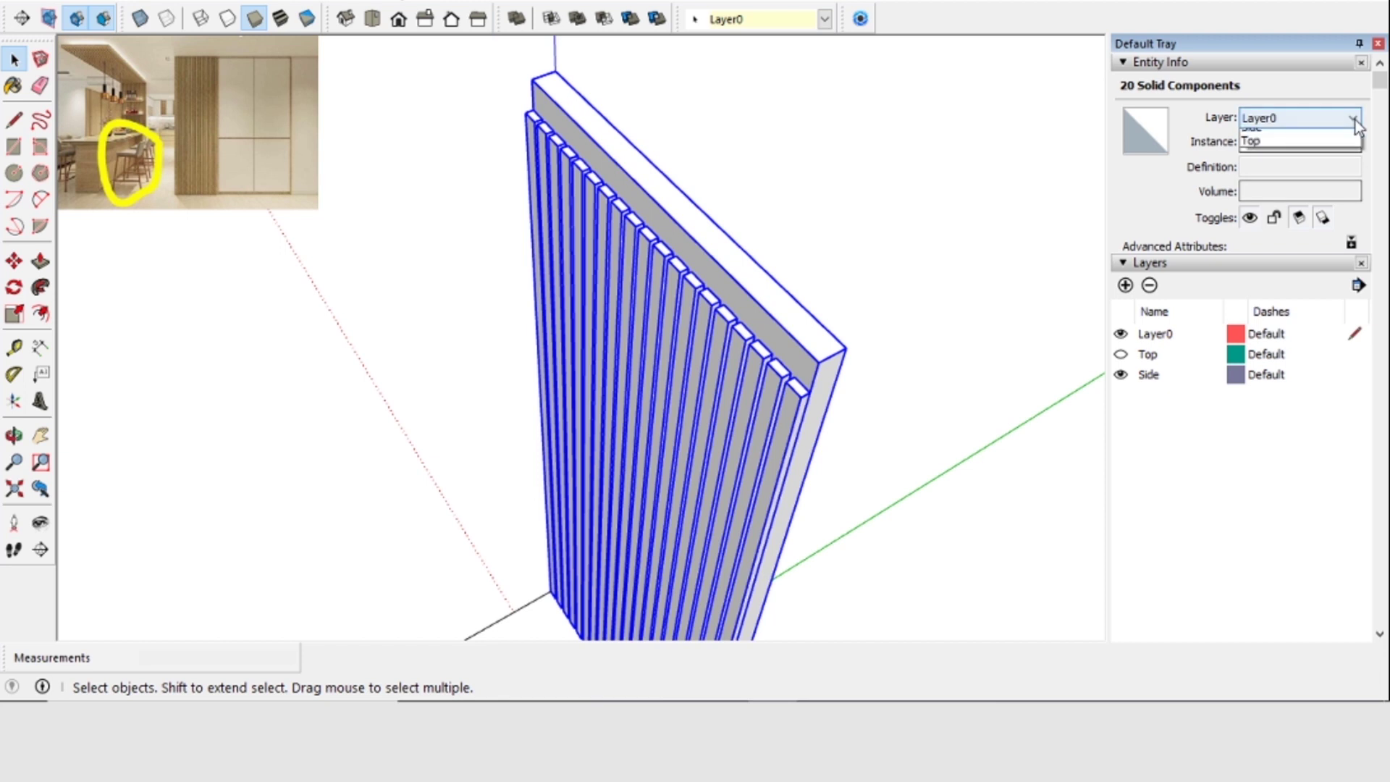
pyautogui.click(1282, 150)
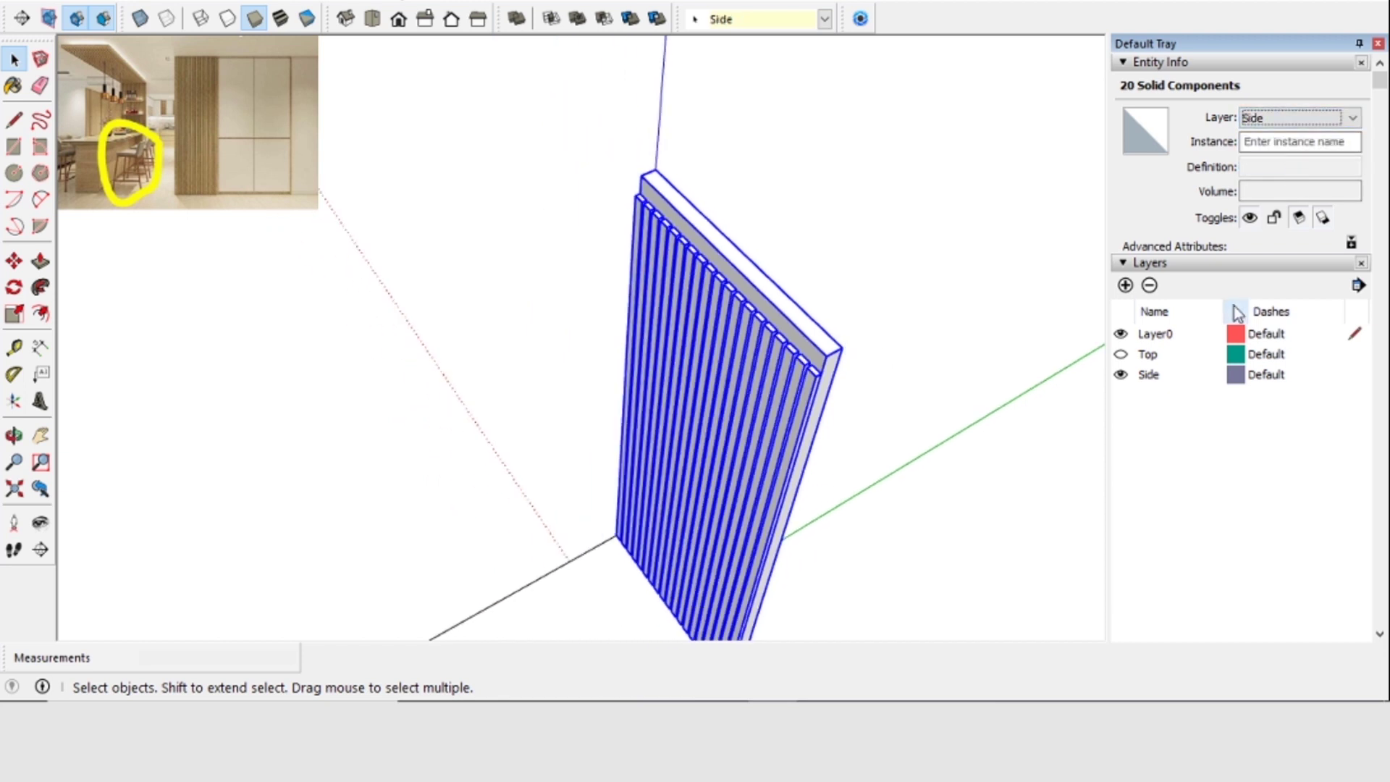
pyautogui.click(1121, 374)
pyautogui.moveTo(811, 290); pyautogui.dragTo(785, 515, button='middle')
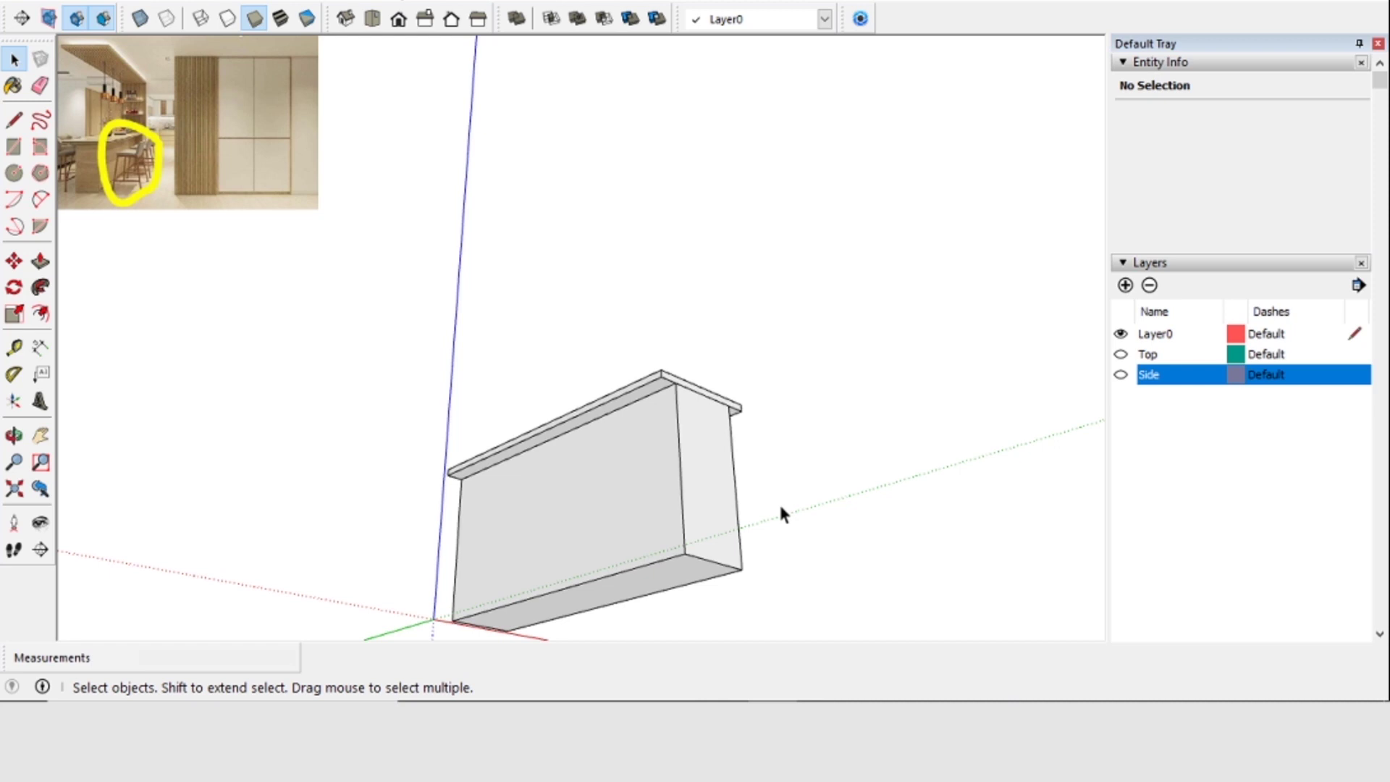
# Measure the counter body's depth along the bottom edge of its end face
pyautogui.moveTo(782, 515); pyautogui.dragTo(497, 536, button='middle')
pyautogui.click(13, 348)
pyautogui.click(567, 554)
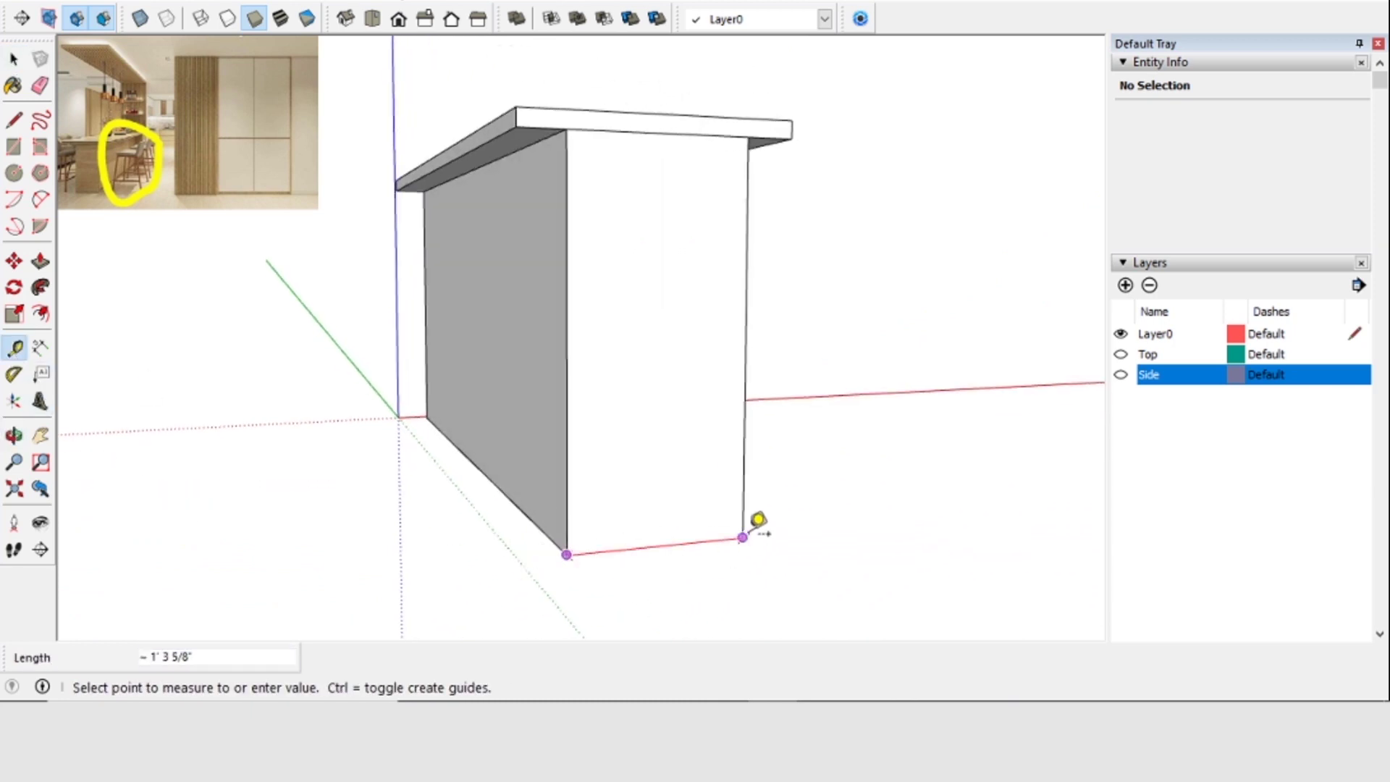
# Assign the slab on top of the counter to a new layer named Table Top and hide that layer
pyautogui.click(13, 59)
pyautogui.click(651, 346)
pyautogui.click(542, 121)
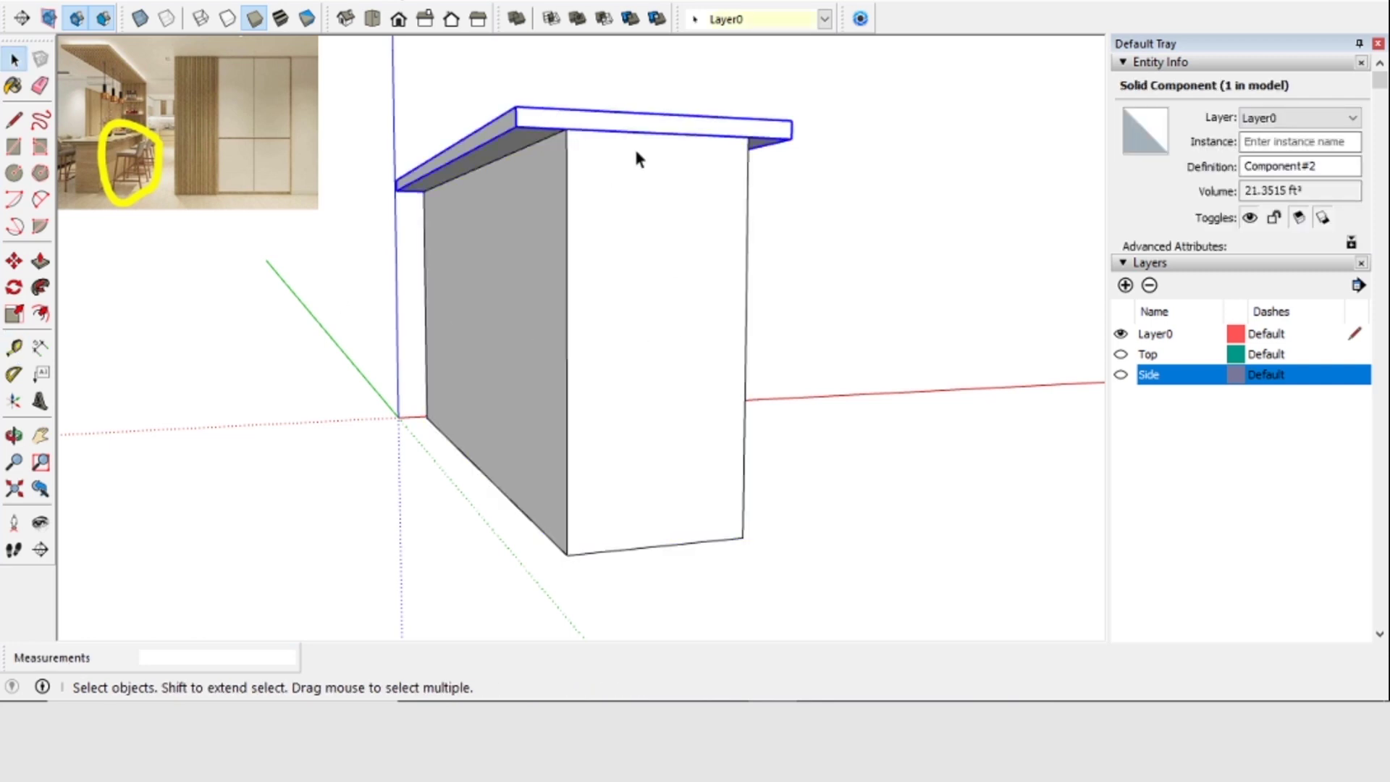
pyautogui.click(1126, 286)
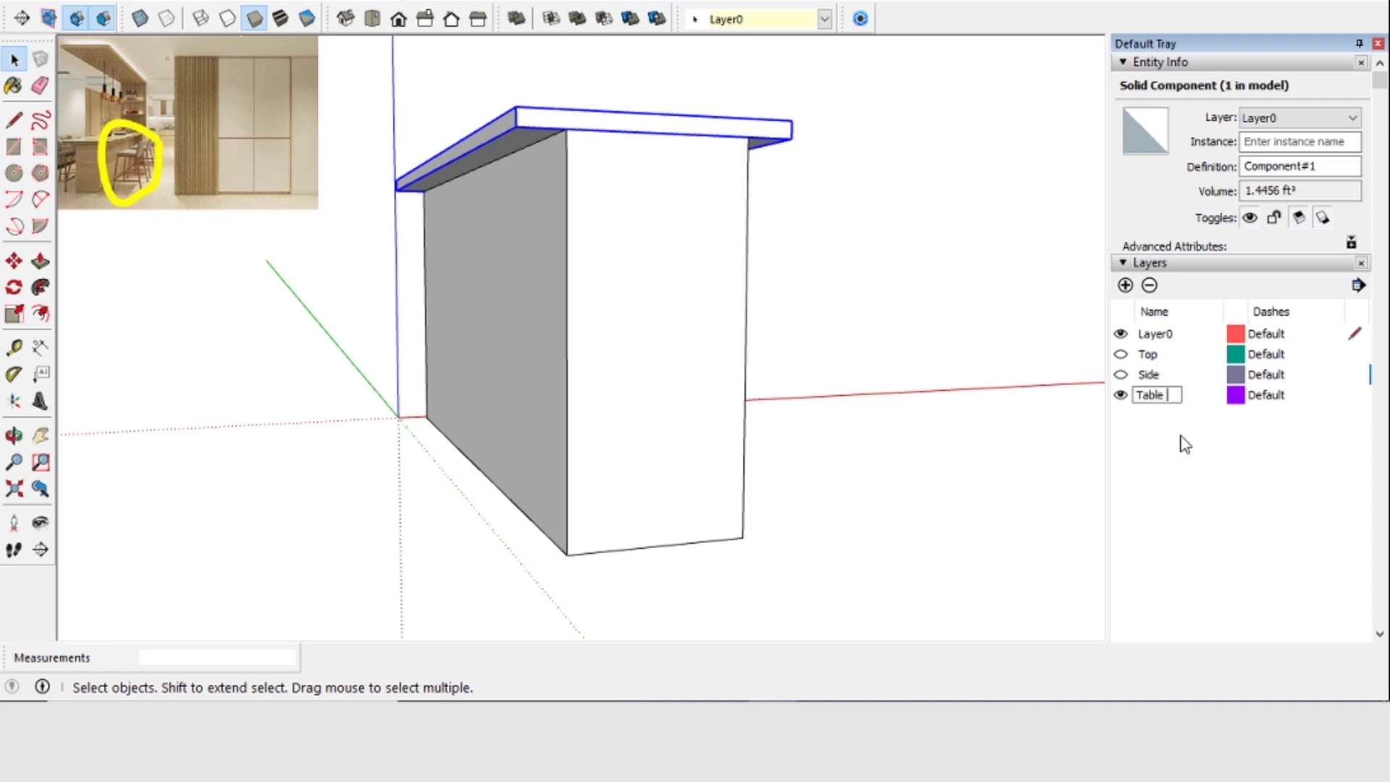
pyautogui.click(1175, 445)
pyautogui.click(1300, 117)
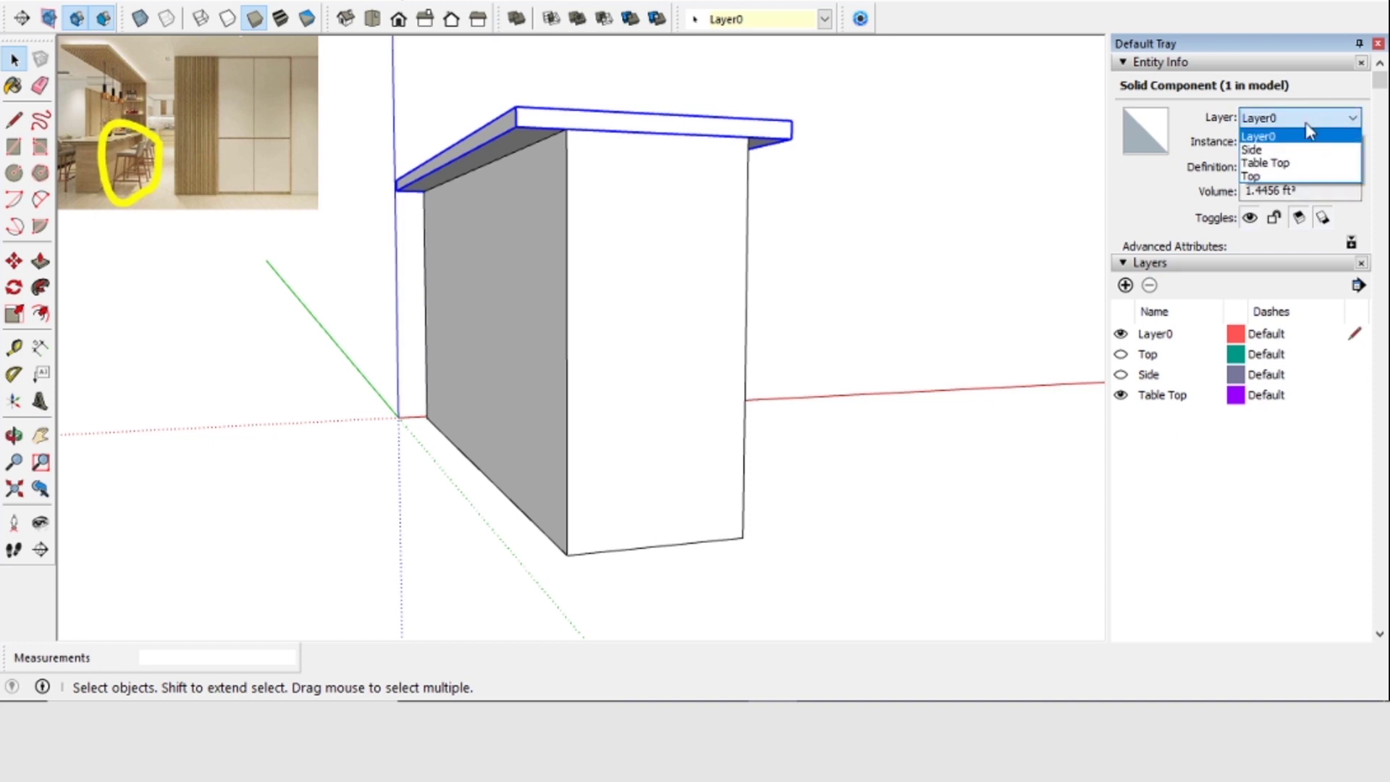
pyautogui.click(1275, 168)
pyautogui.click(1121, 395)
# Turn the visibility of the Table Top layer back on while leaving the Top layer hidden
pyautogui.moveTo(512, 255); pyautogui.dragTo(561, 277, button='middle')
pyautogui.scroll(3, 606, 393)
pyautogui.moveTo(606, 392); pyautogui.dragTo(552, 368, button='middle')
pyautogui.scroll(-3, 636, 367)
pyautogui.scroll(3, 597, 432)
pyautogui.moveTo(598, 435); pyautogui.dragTo(631, 406, button='middle')
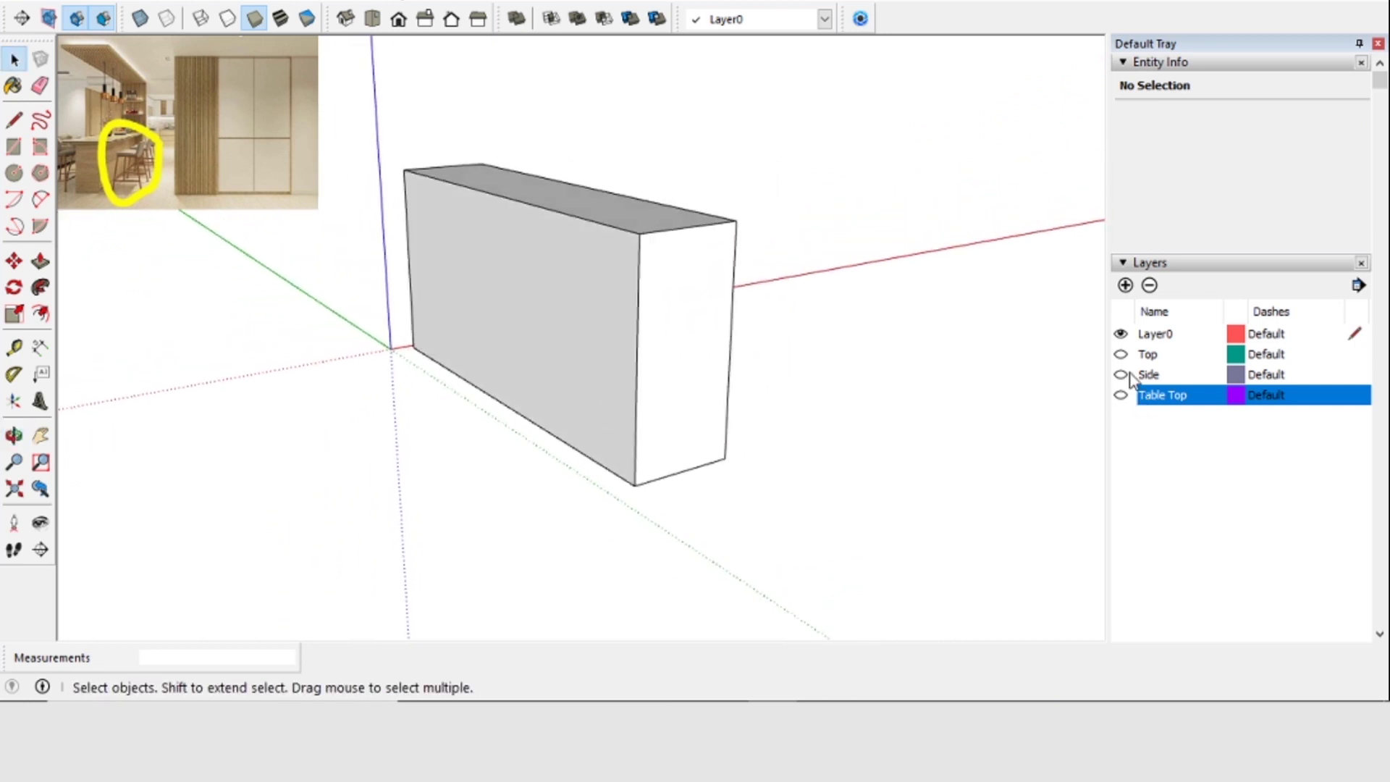
pyautogui.click(1121, 355)
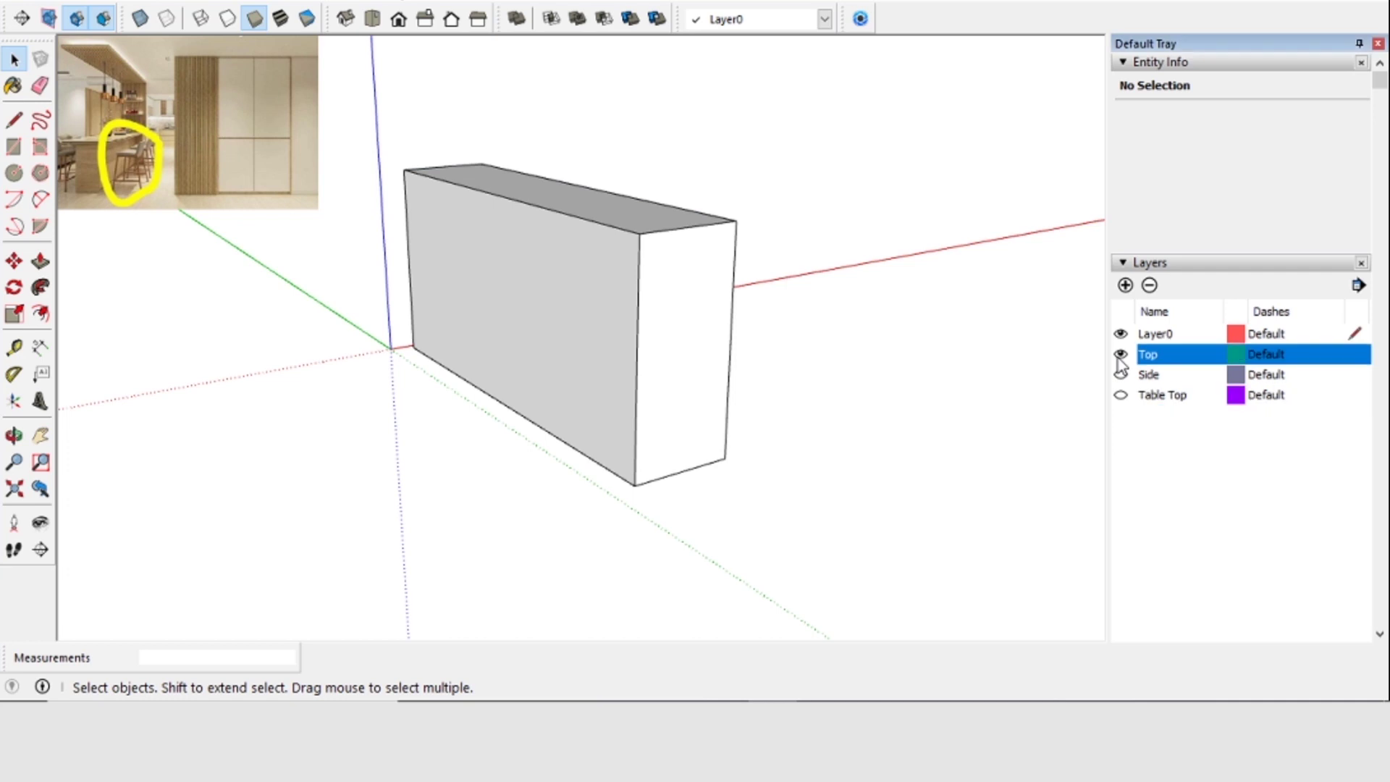
pyautogui.click(1122, 395)
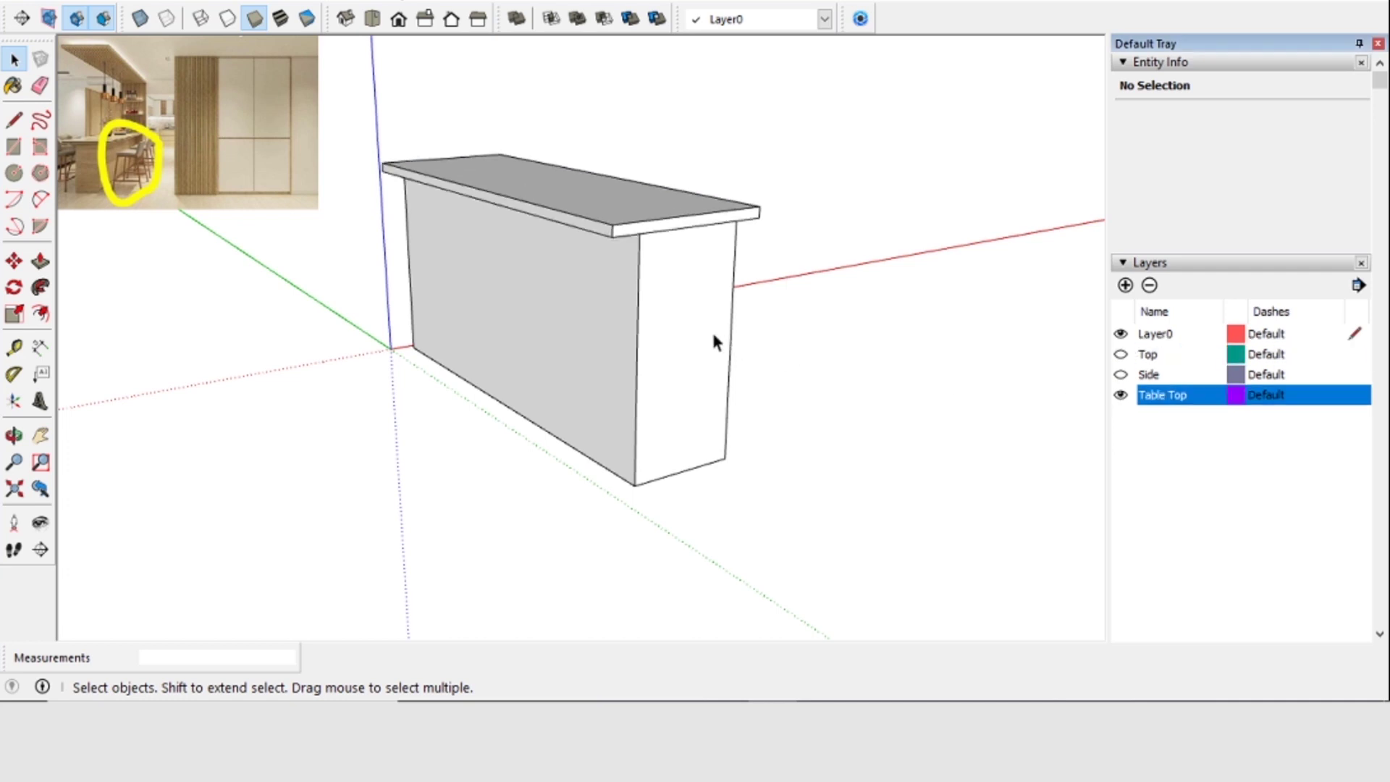
# Place a guide on the table top's underside, 1 inch in from its long outer edge
pyautogui.moveTo(609, 329); pyautogui.dragTo(579, 152, button='middle')
pyautogui.scroll(3, 557, 156)
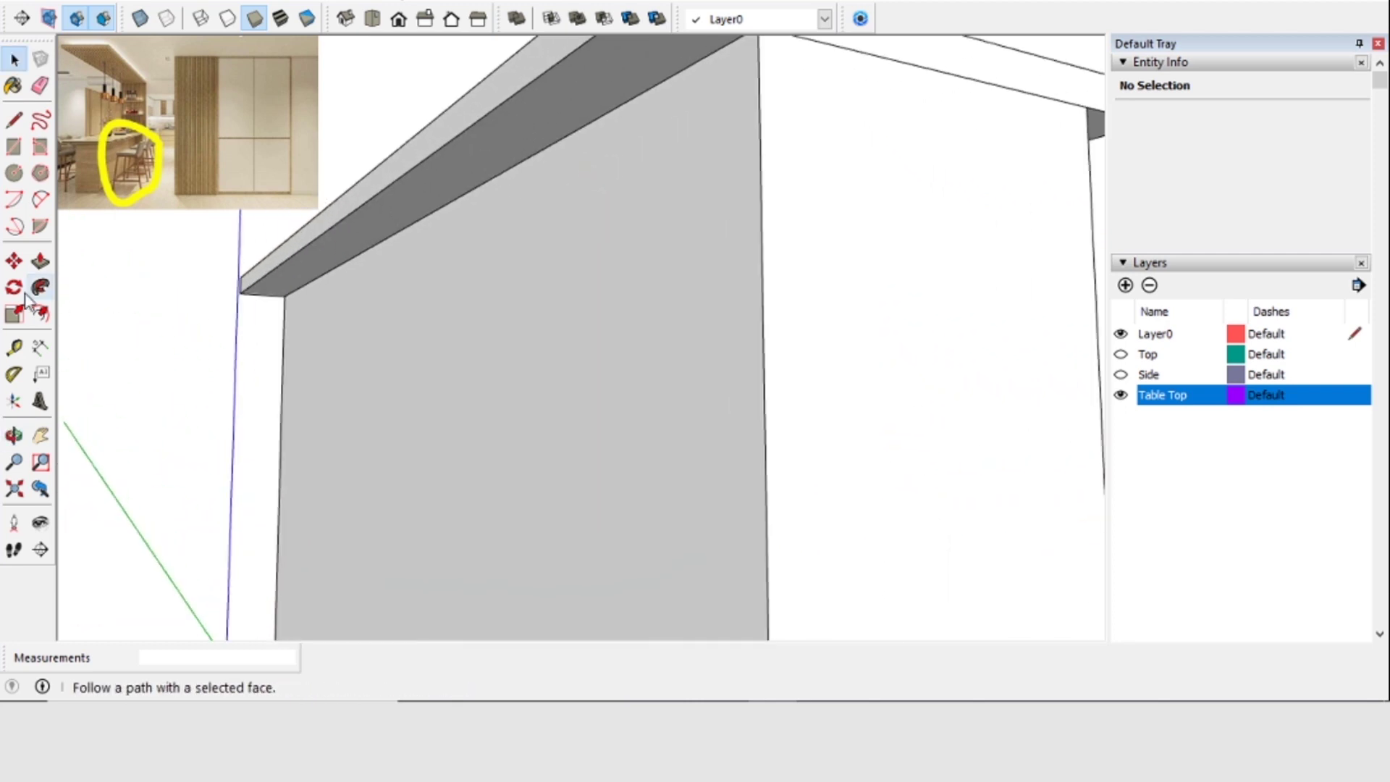
pyautogui.click(14, 348)
pyautogui.click(501, 103)
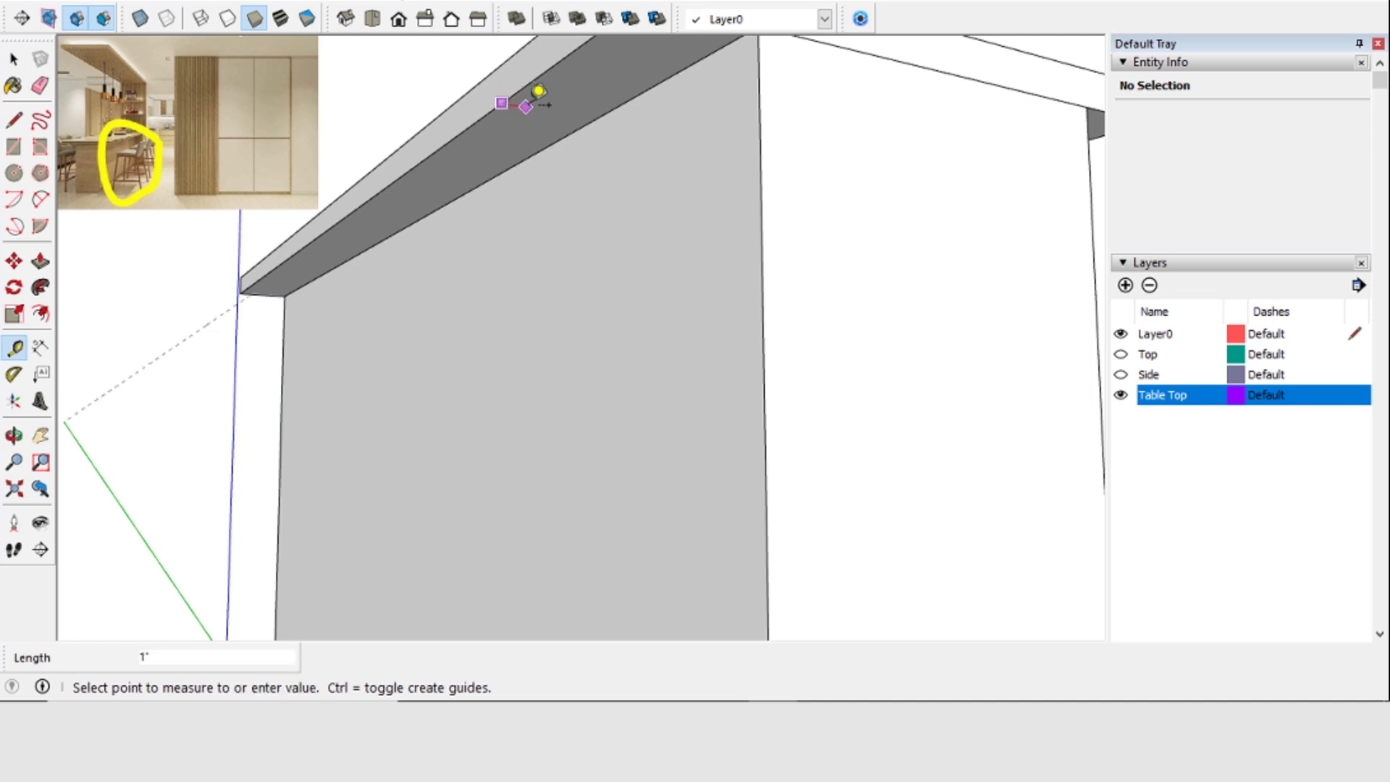
pyautogui.click(526, 107)
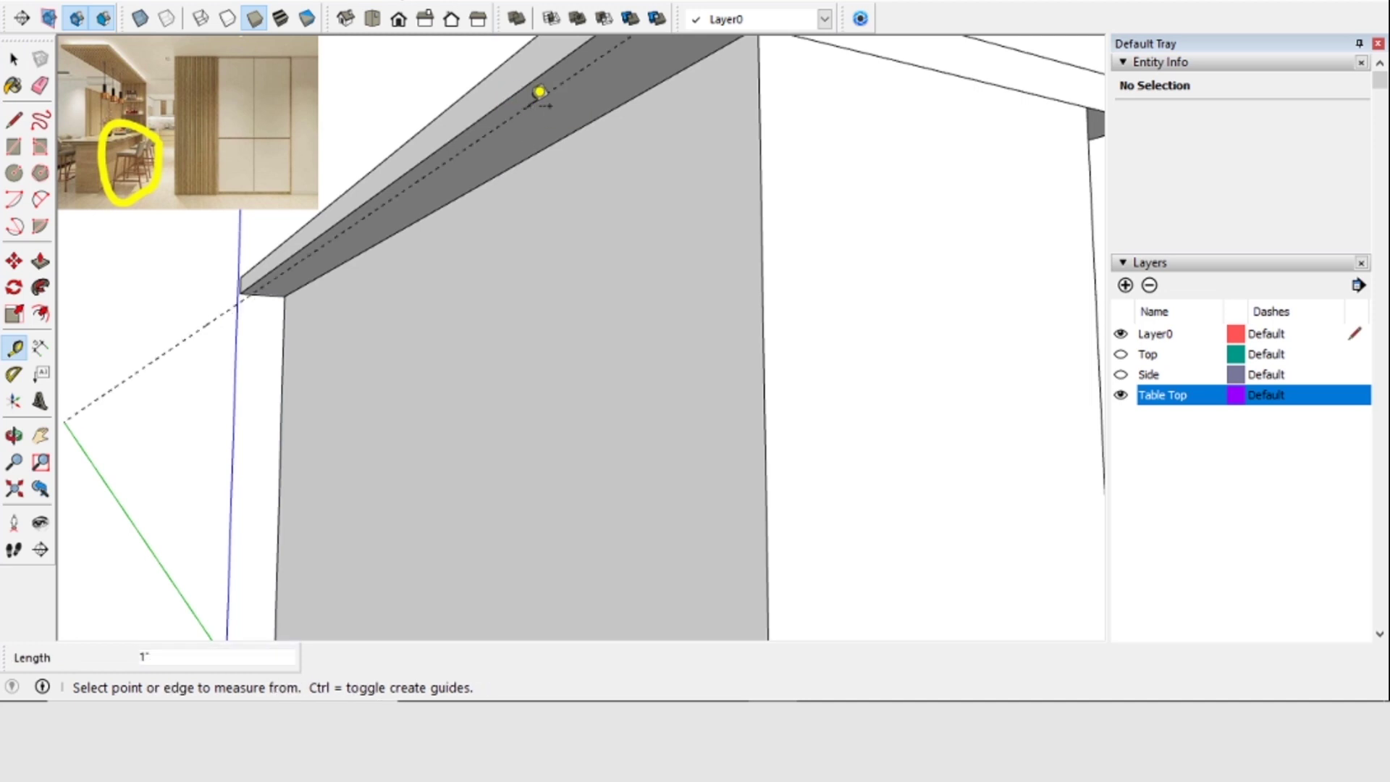
# Push/Pull the counter body's long face 3 inches outward to the guide under the table top
pyautogui.scroll(-3, 565, 336)
pyautogui.scroll(4, 553, 152)
pyautogui.moveTo(586, 216); pyautogui.dragTo(565, 204, button='middle')
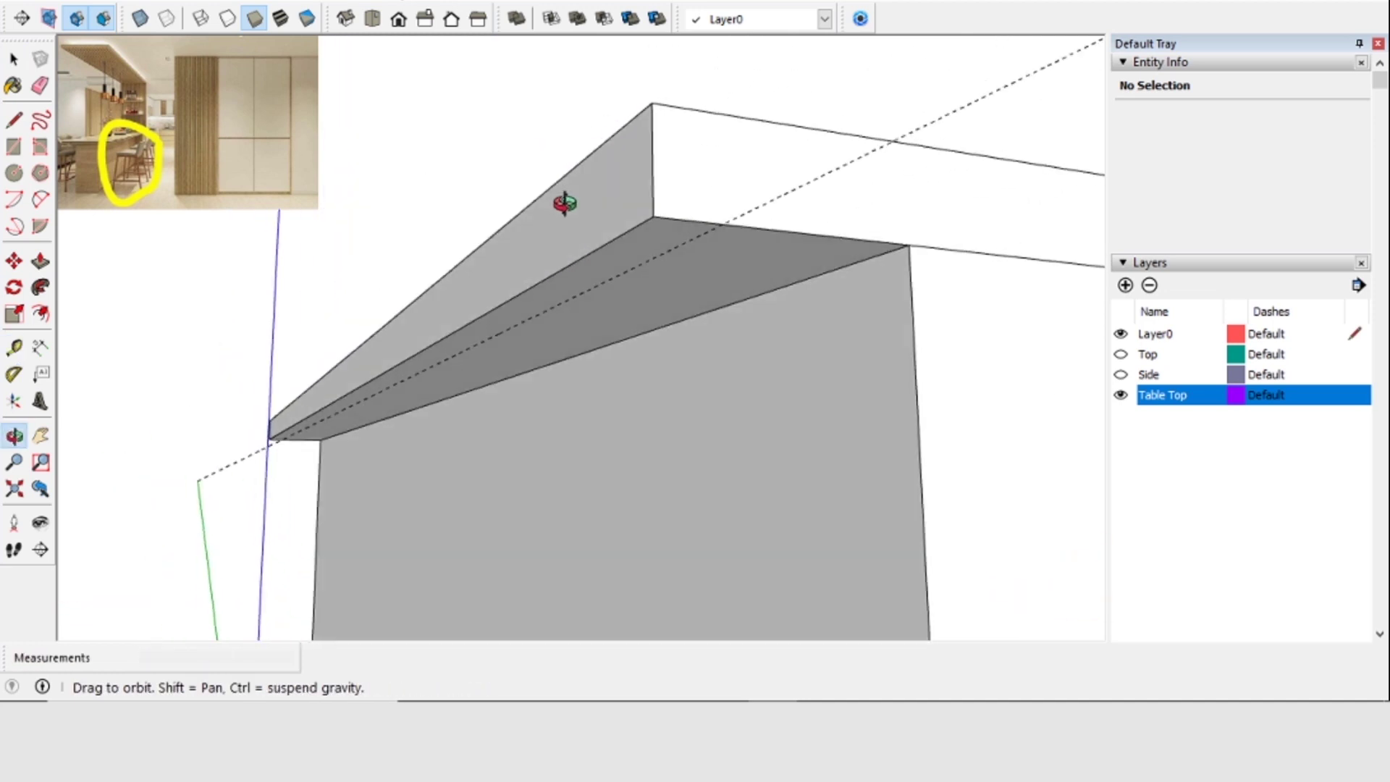
pyautogui.click(14, 59)
pyautogui.doubleClick(819, 382)
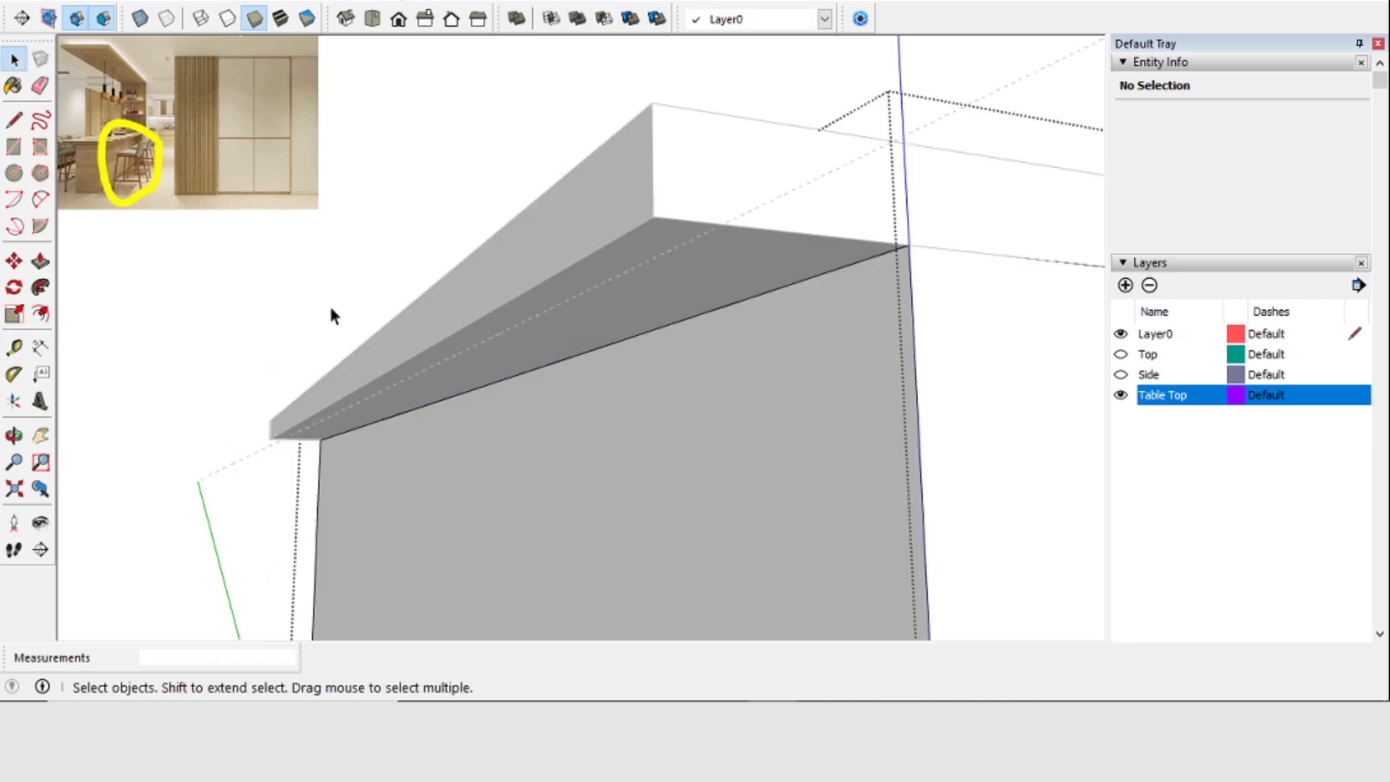
pyautogui.click(40, 261)
pyautogui.click(779, 301)
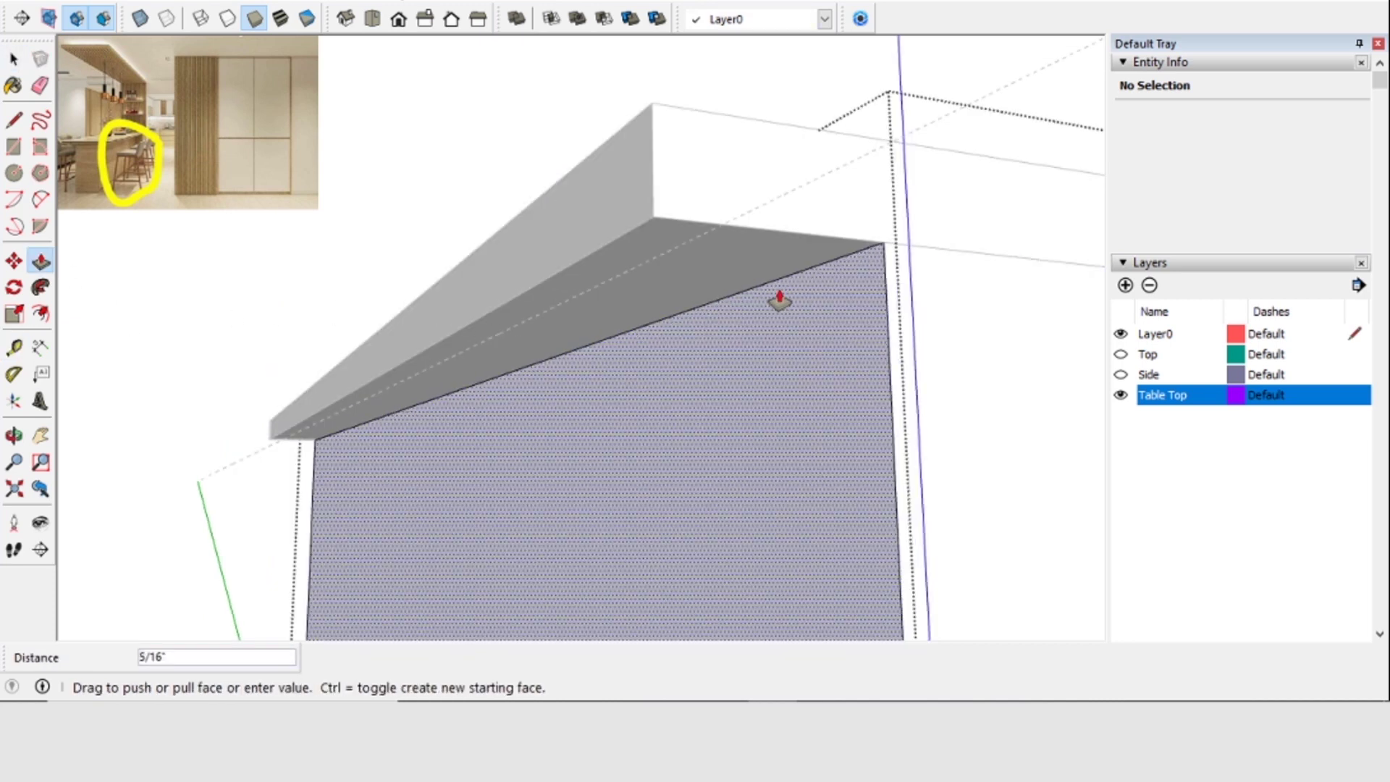
pyautogui.click(726, 229)
pyautogui.scroll(-5, 637, 319)
pyautogui.moveTo(574, 319); pyautogui.dragTo(561, 416, button='middle')
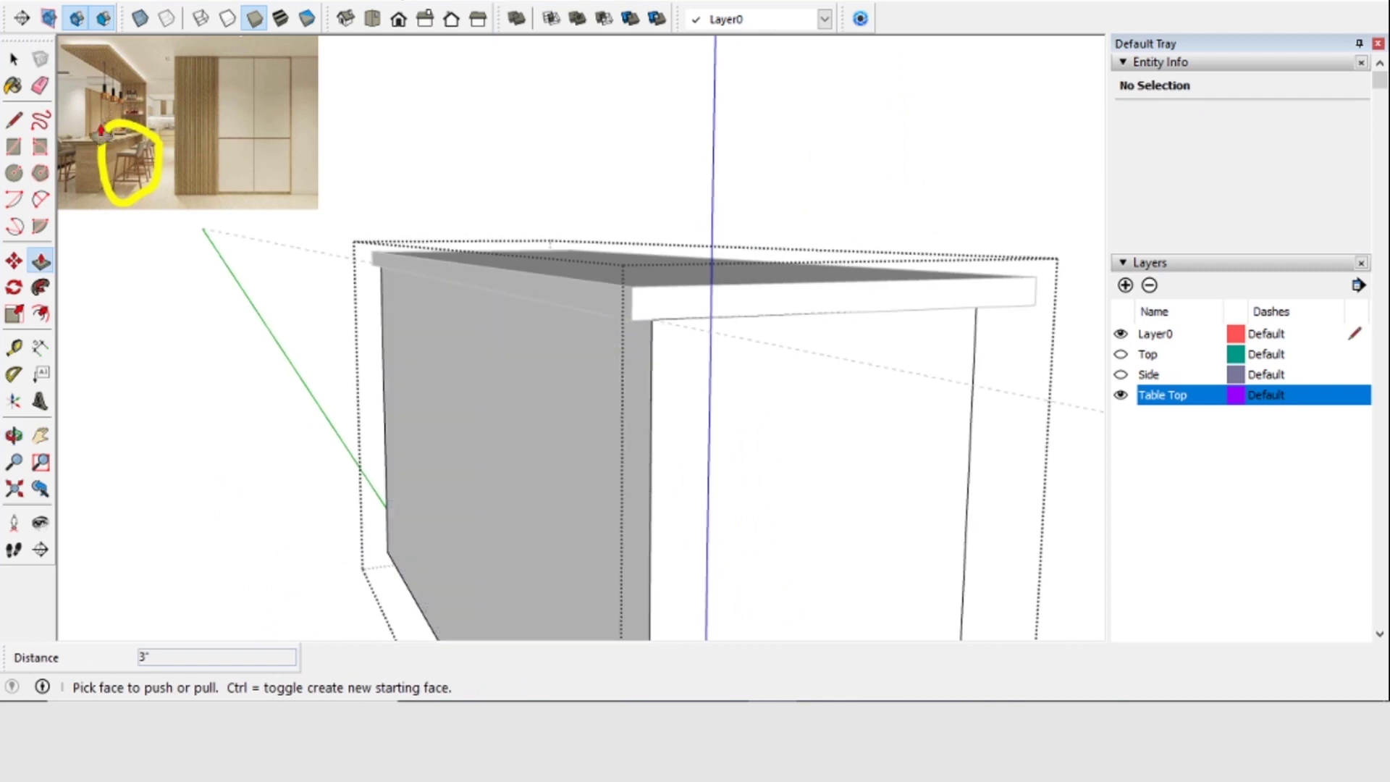
pyautogui.moveTo(506, 124); pyautogui.dragTo(1095, 395, button='middle')
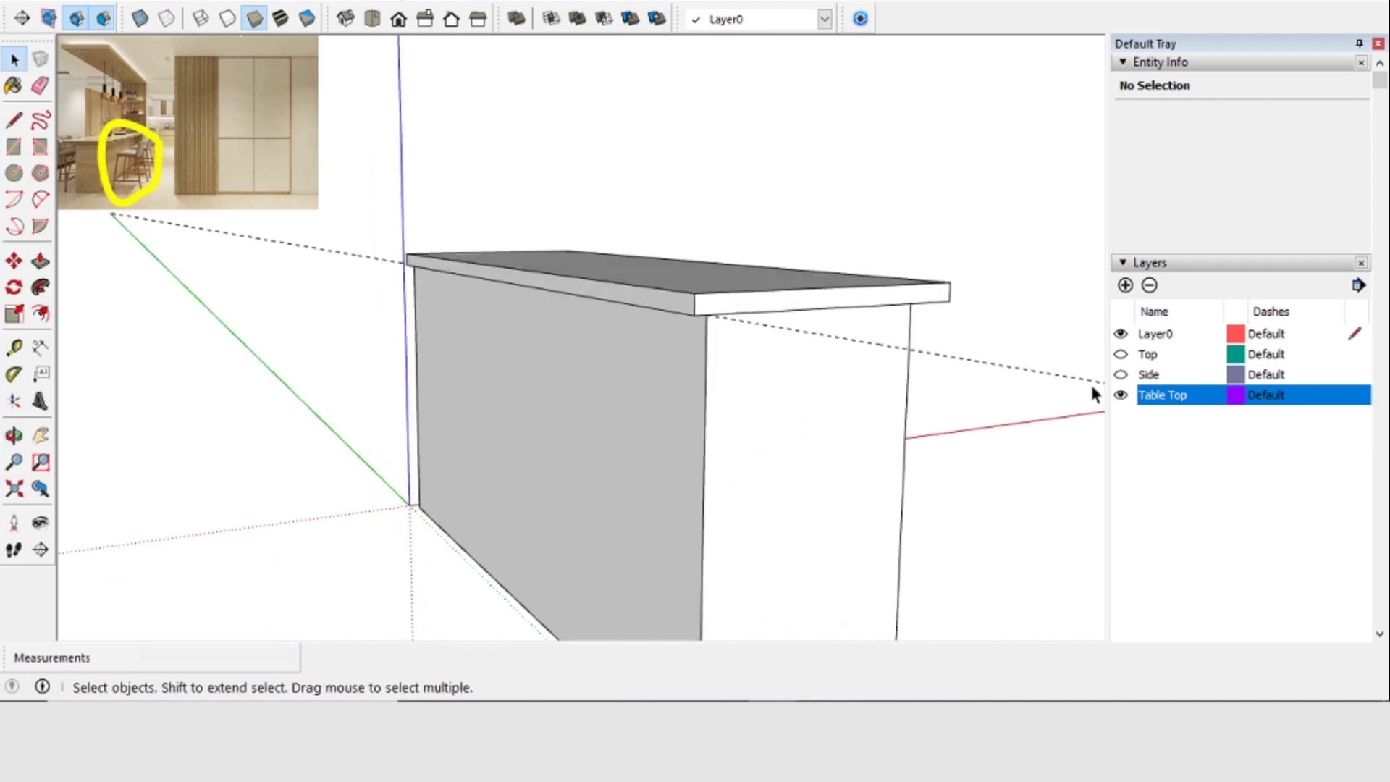
# Hide the Table Top layer to expose the counter body
pyautogui.click(1121, 396)
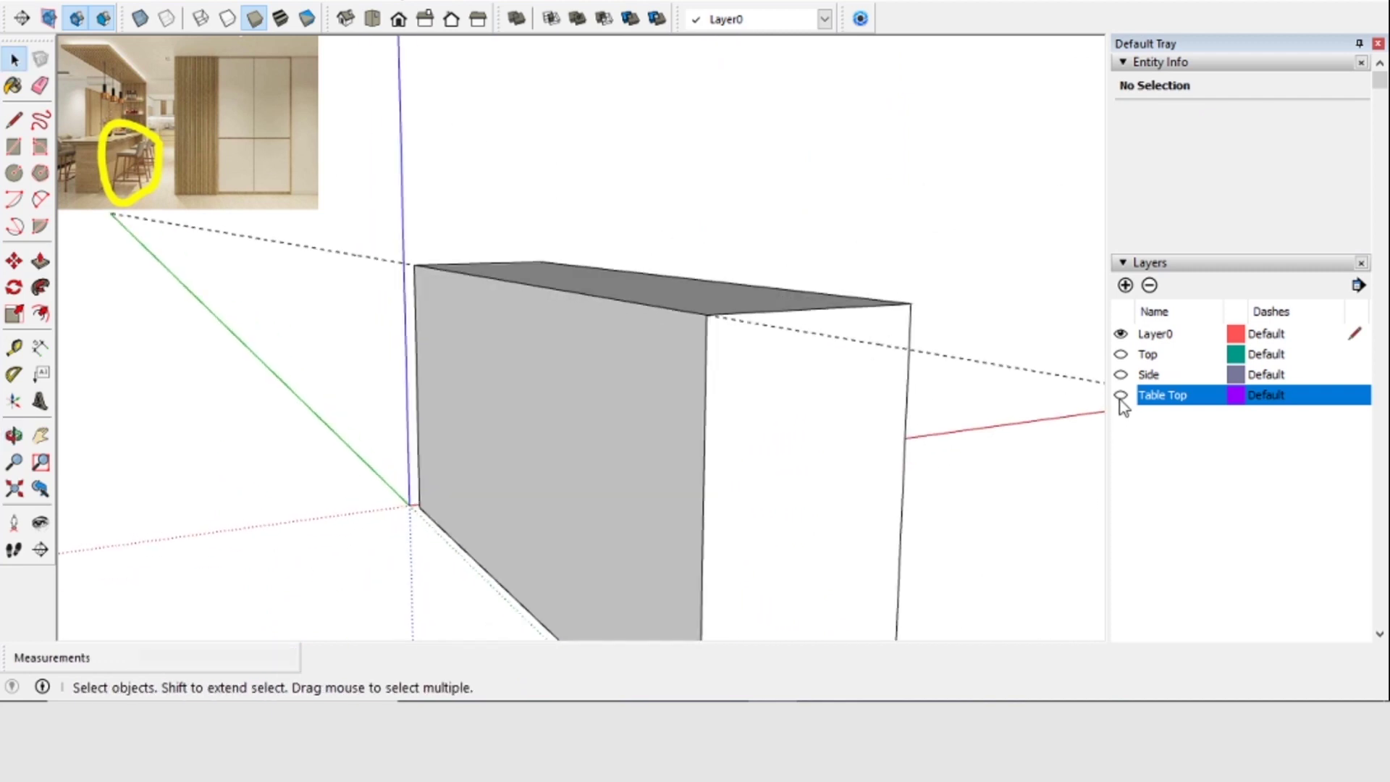
pyautogui.click(1121, 396)
pyautogui.moveTo(869, 289); pyautogui.dragTo(600, 381, button='middle')
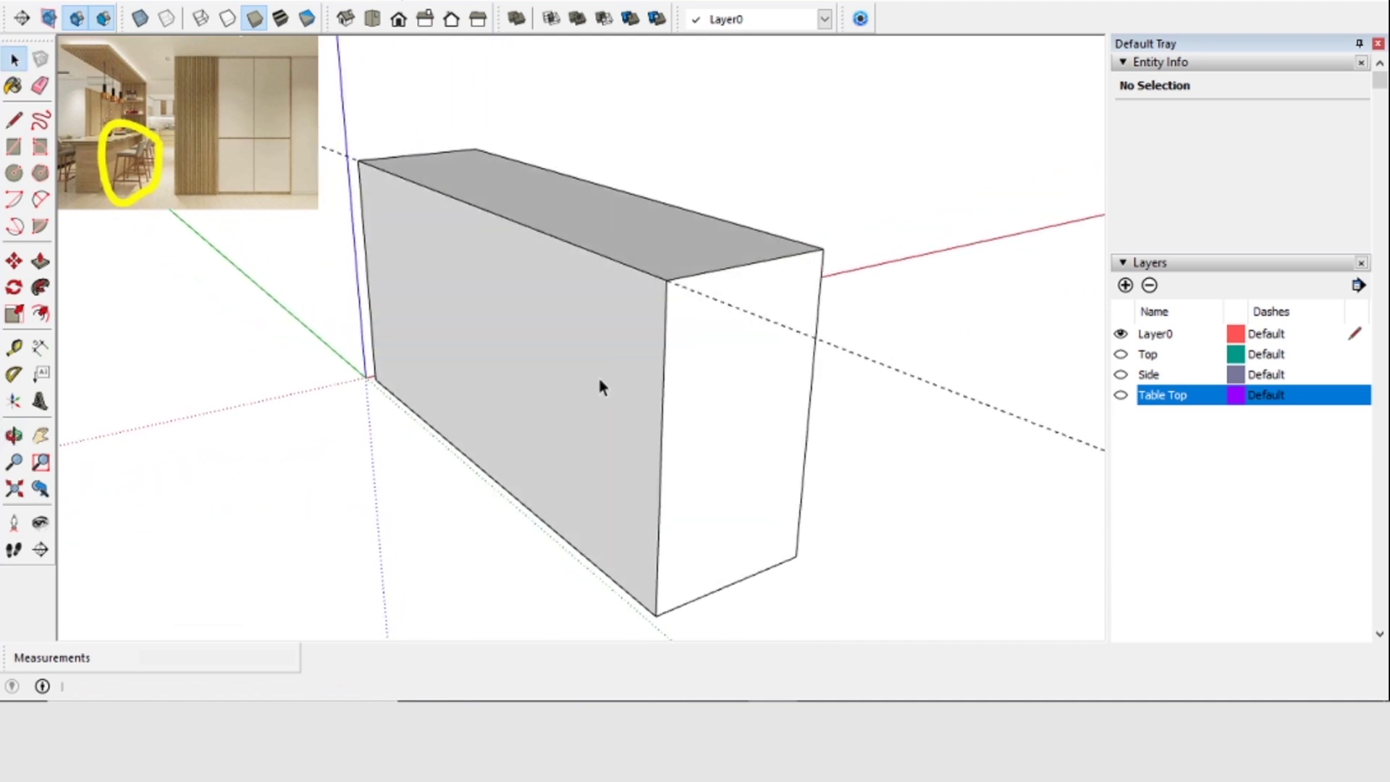
# Place a guide on the counter body's long face, parallel to and slightly above its bottom edge
pyautogui.moveTo(757, 489); pyautogui.dragTo(706, 455, button='middle')
pyautogui.click(748, 406)
pyautogui.moveTo(652, 559); pyautogui.dragTo(489, 342, button='middle')
pyautogui.press('h')
pyautogui.moveTo(536, 304); pyautogui.dragTo(609, 307)
pyautogui.moveTo(711, 394); pyautogui.dragTo(489, 376, button='middle')
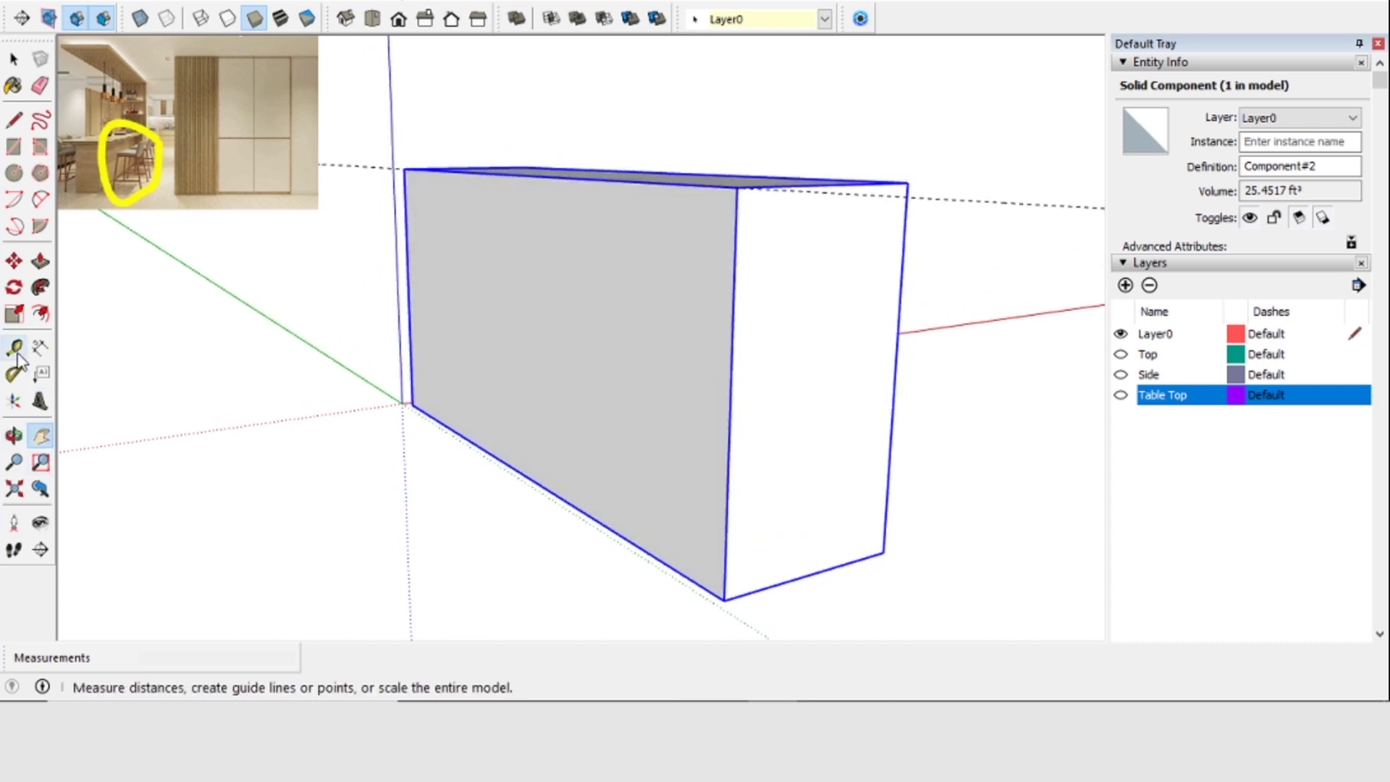
pyautogui.click(681, 572)
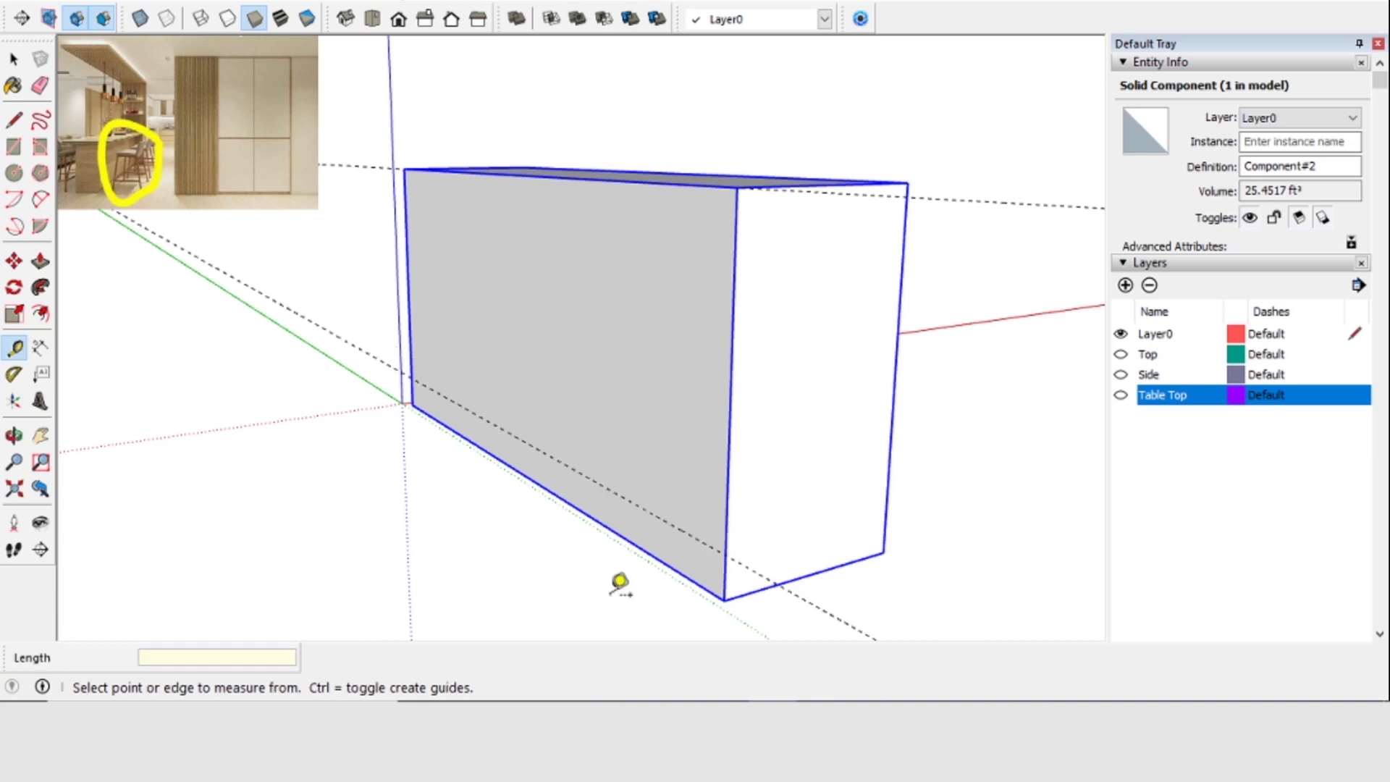
# Draw a line inside the body component along the lower guide, across the full length of the long face
pyautogui.click(14, 61)
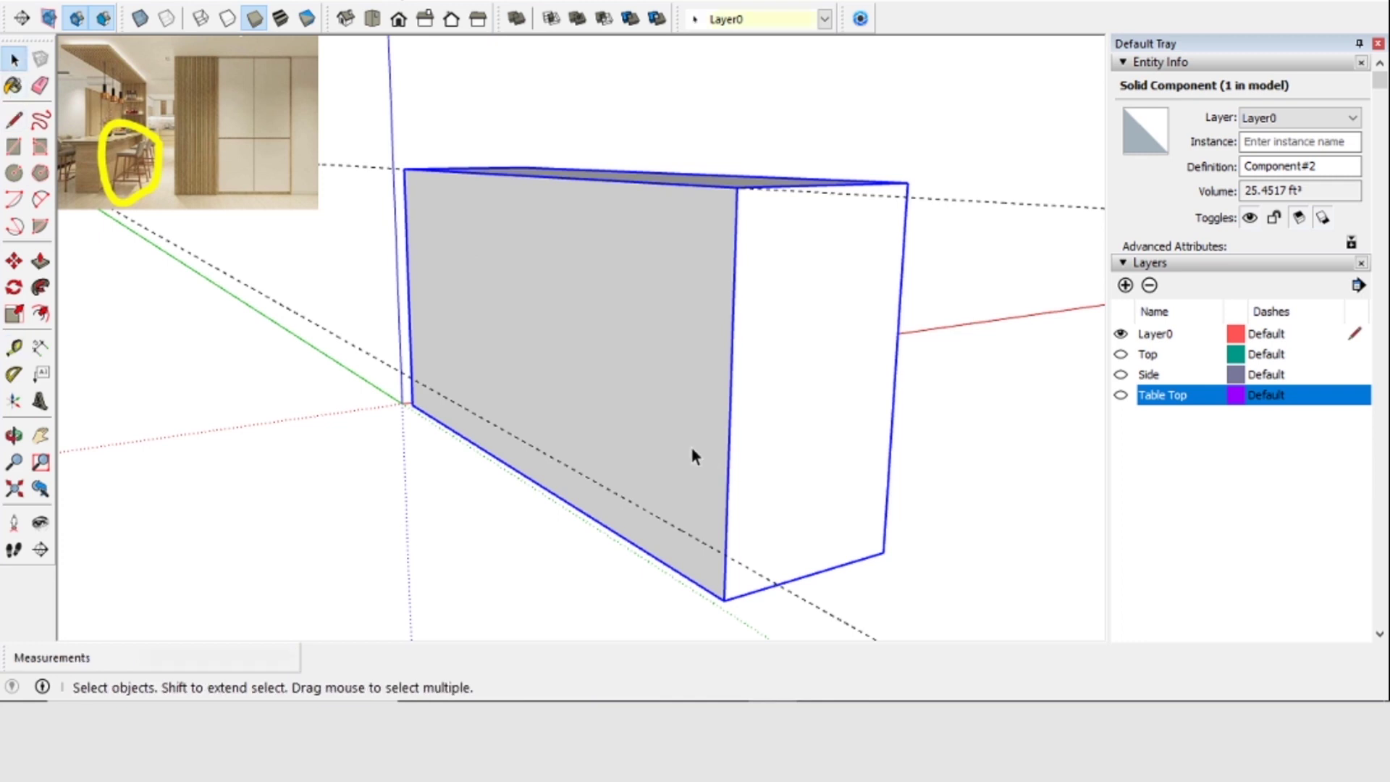
pyautogui.doubleClick(579, 443)
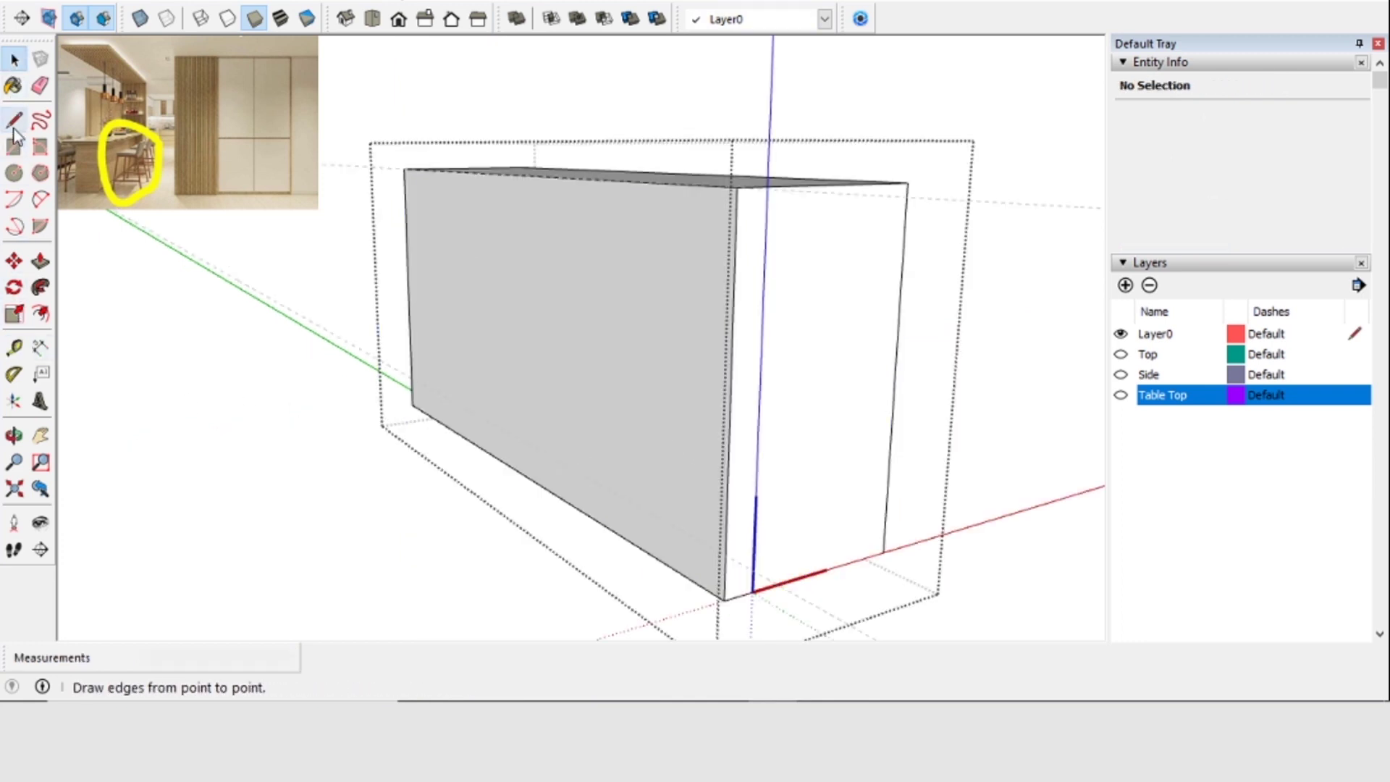
pyautogui.click(411, 377)
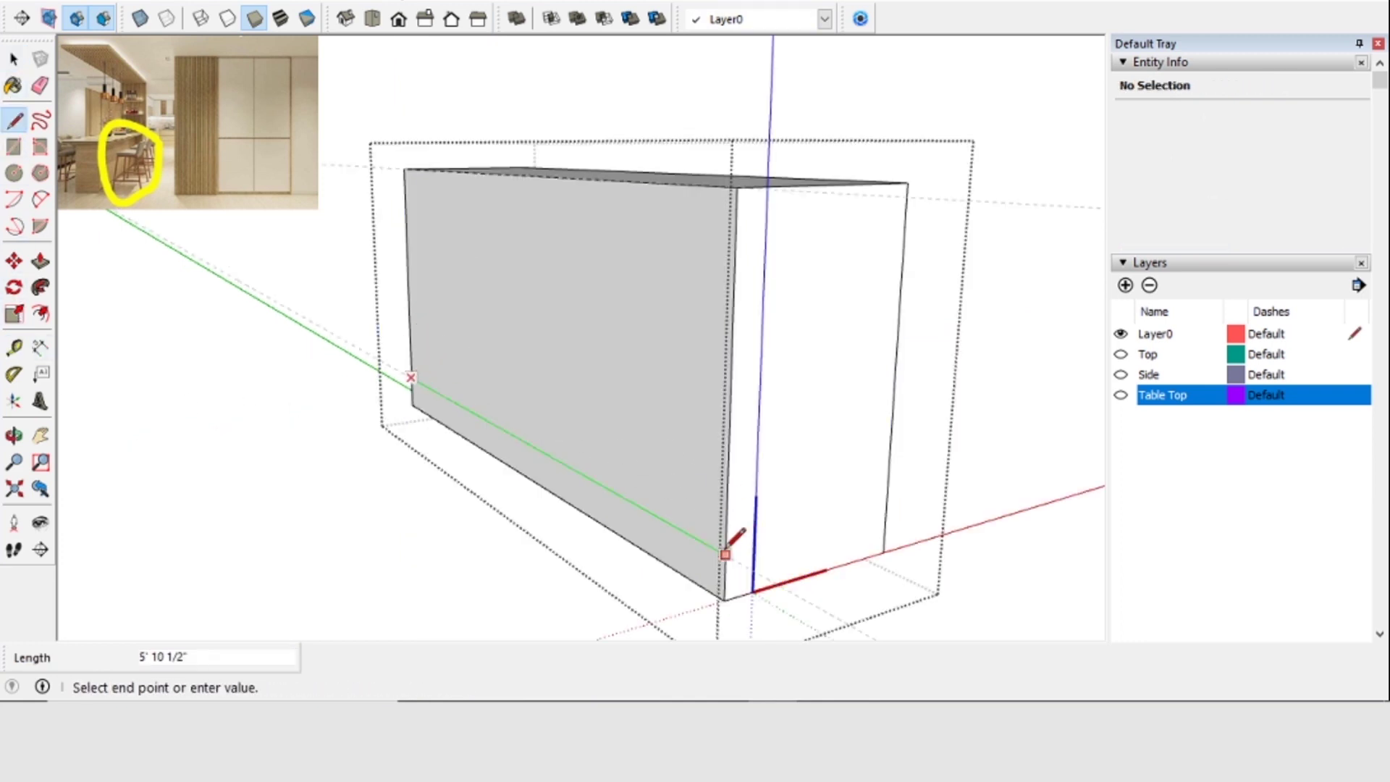
pyautogui.click(13, 374)
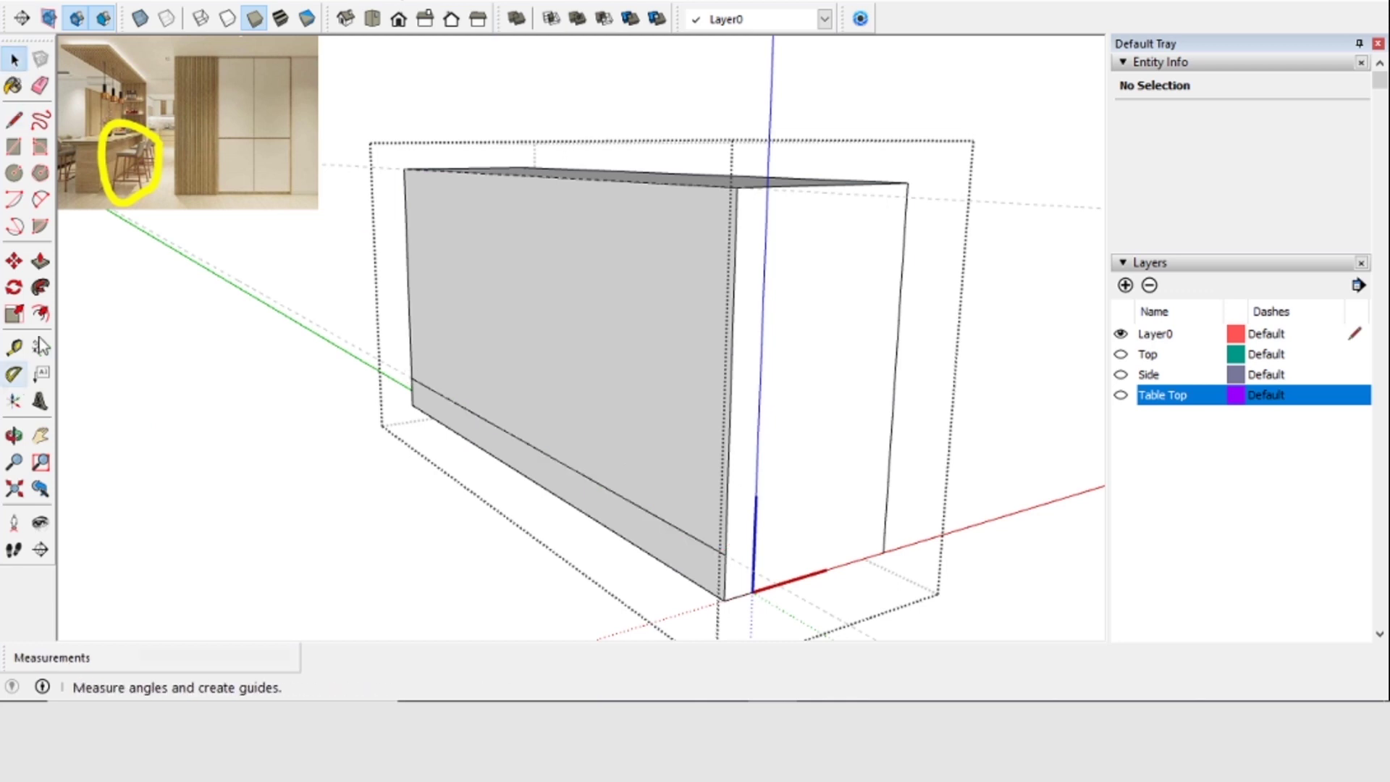
# Push the strip below the line 2 inches inward to form a toe kick, and leave the component
pyautogui.click(40, 261)
pyautogui.moveTo(690, 584); pyautogui.dragTo(715, 576)
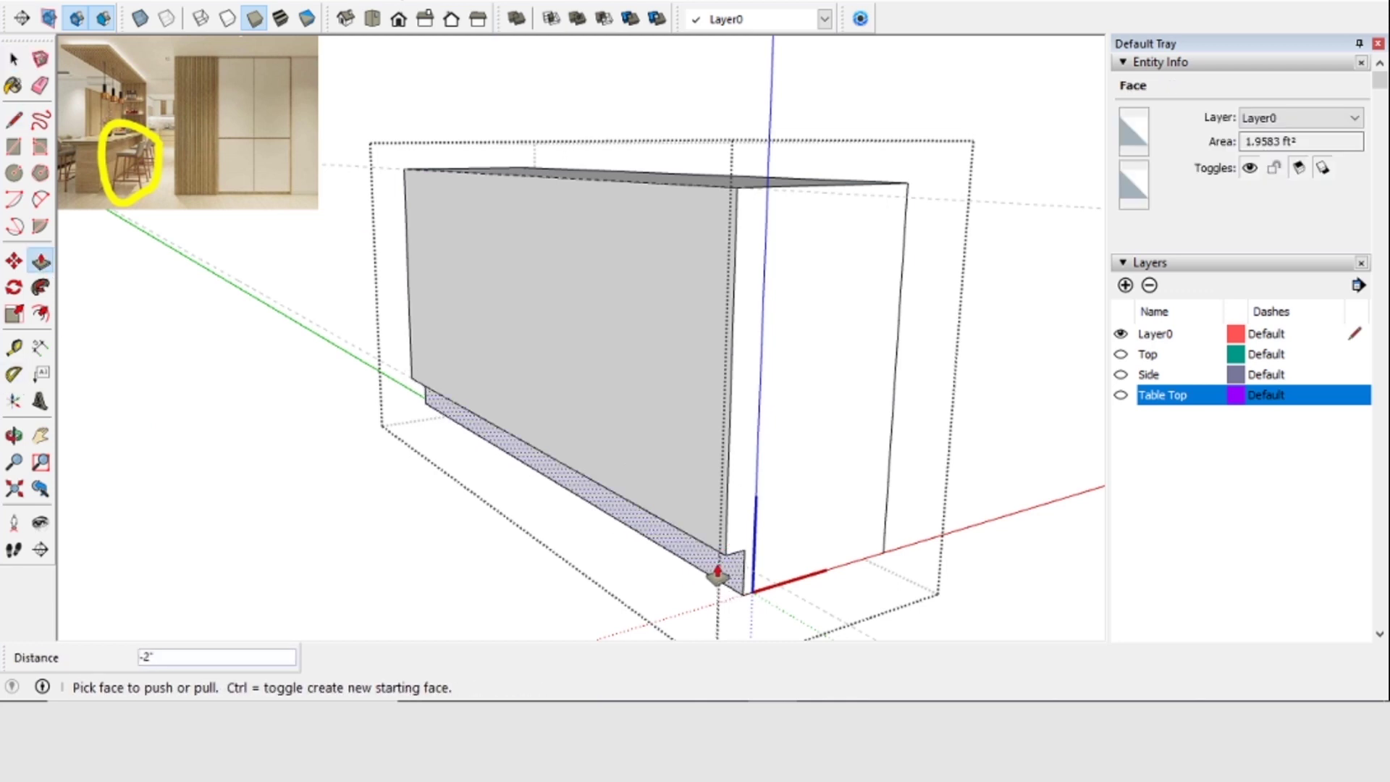
pyautogui.write('2')
pyautogui.press('Return')
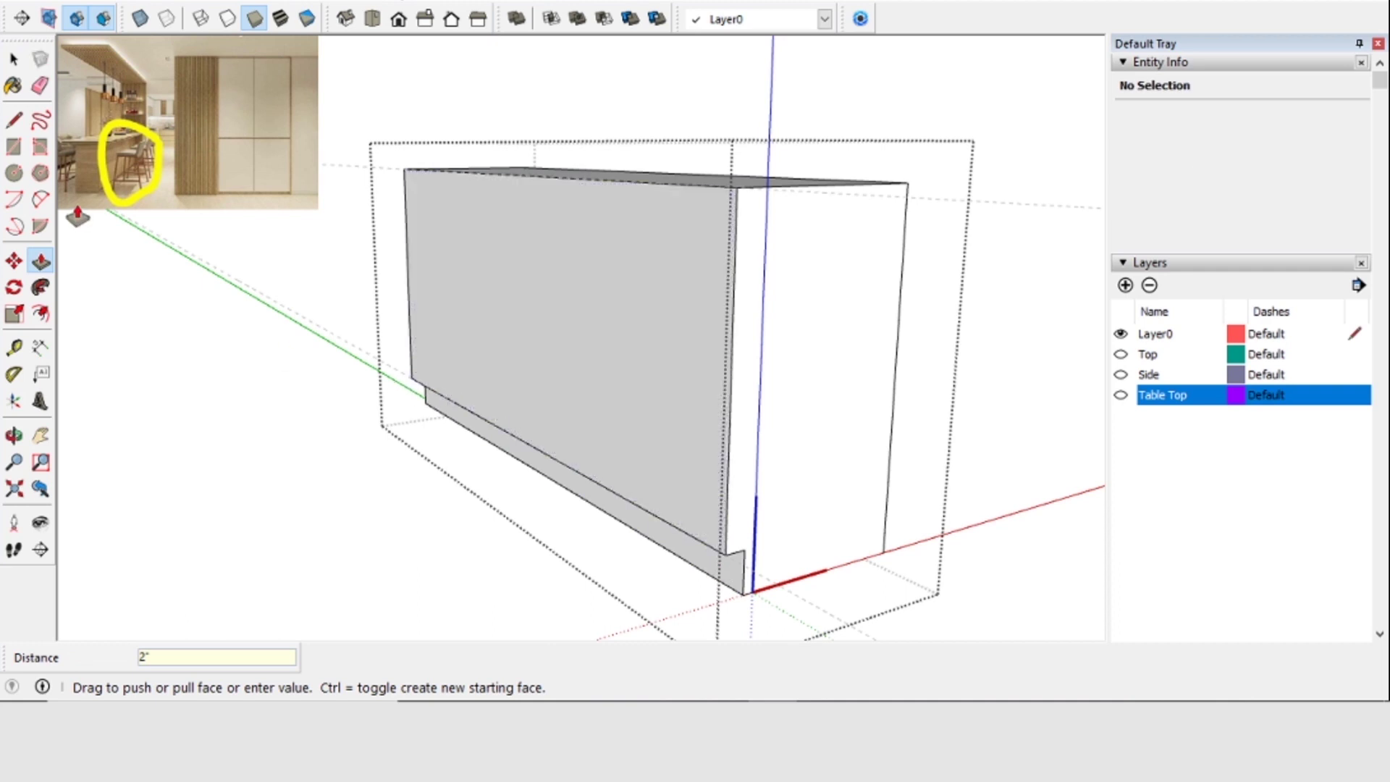
pyautogui.click(14, 68)
pyautogui.click(492, 98)
# Assign the counter body component to a new layer named Table Body
pyautogui.moveTo(706, 440); pyautogui.dragTo(819, 454, button='middle')
pyautogui.scroll(3, 720, 289)
pyautogui.scroll(-5, 772, 416)
pyautogui.moveTo(651, 404); pyautogui.dragTo(660, 468, button='middle')
pyautogui.scroll(3, 674, 473)
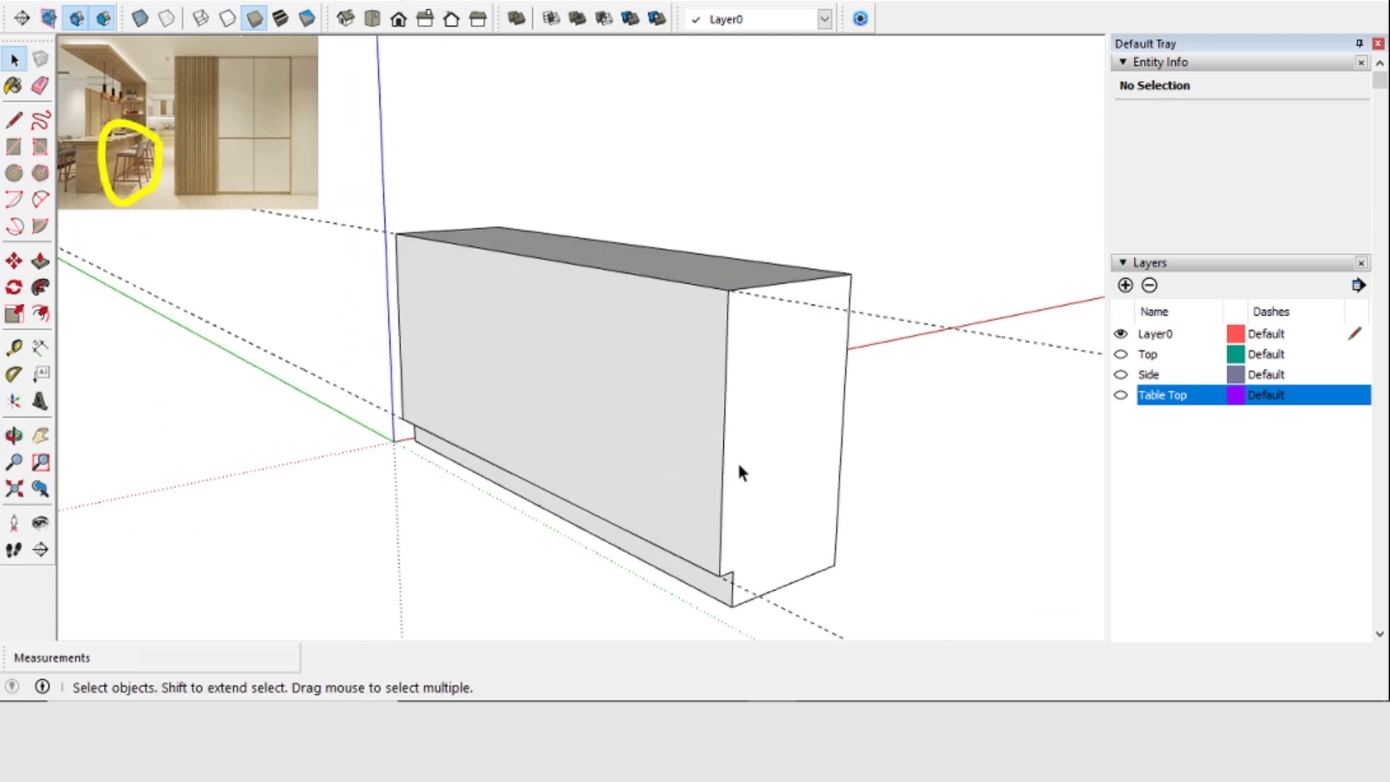
pyautogui.scroll(2, 652, 445)
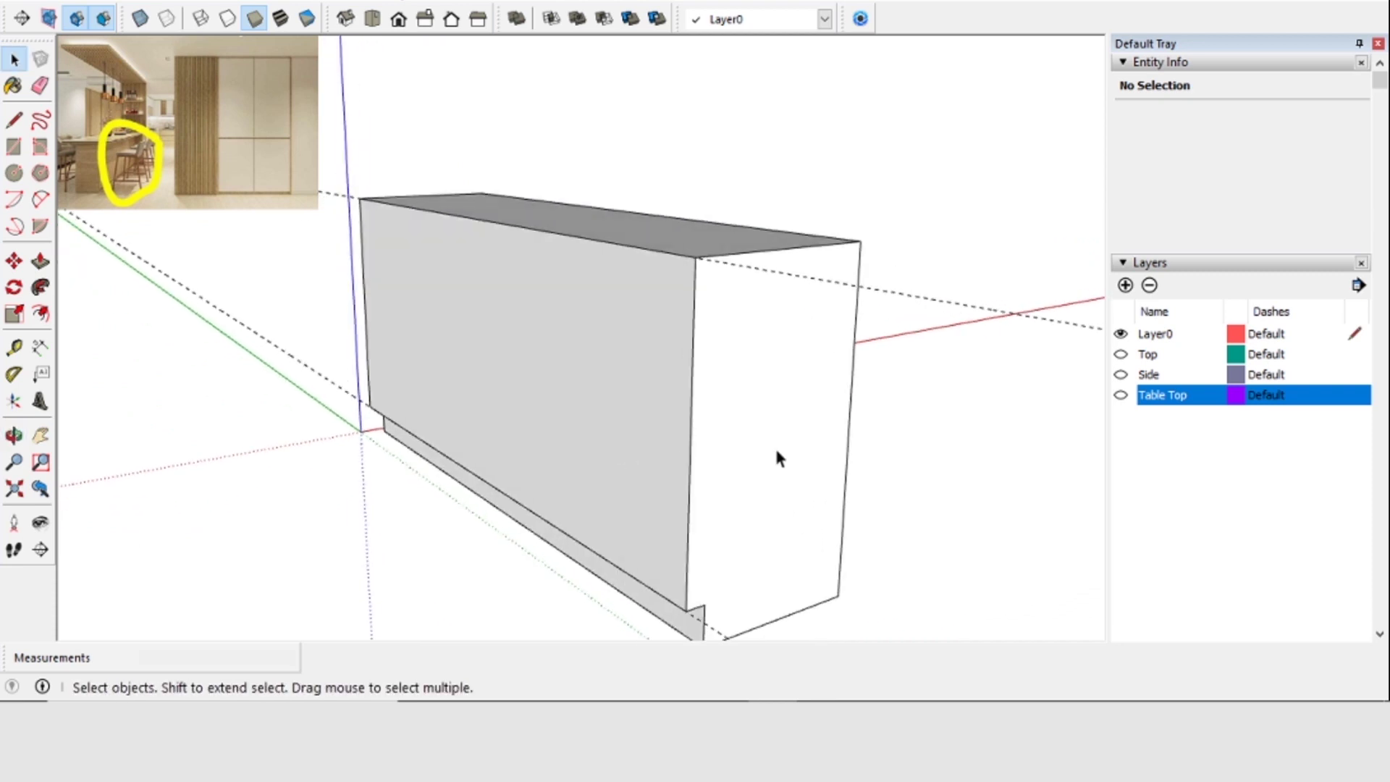
pyautogui.moveTo(686, 478); pyautogui.dragTo(817, 457, button='middle')
pyautogui.tripleClick(786, 463)
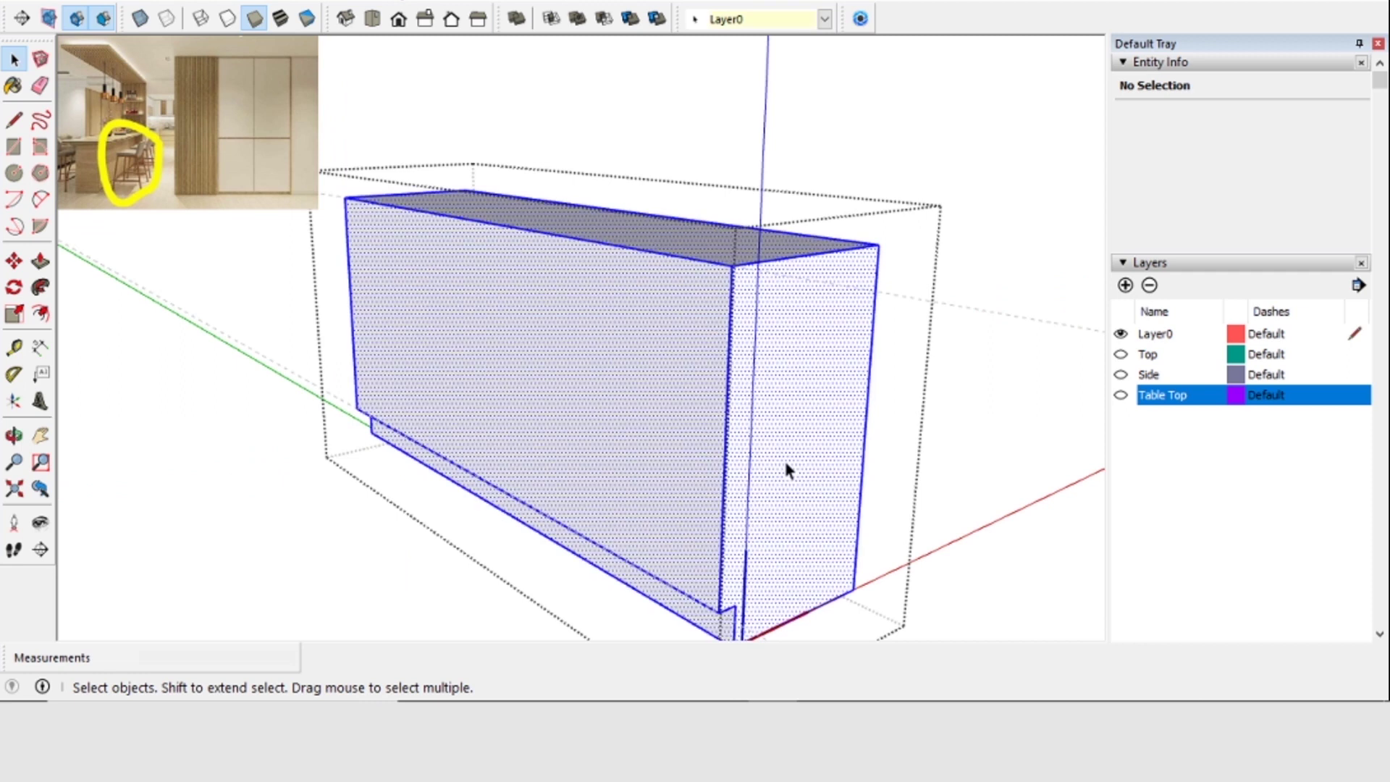
pyautogui.press('g')
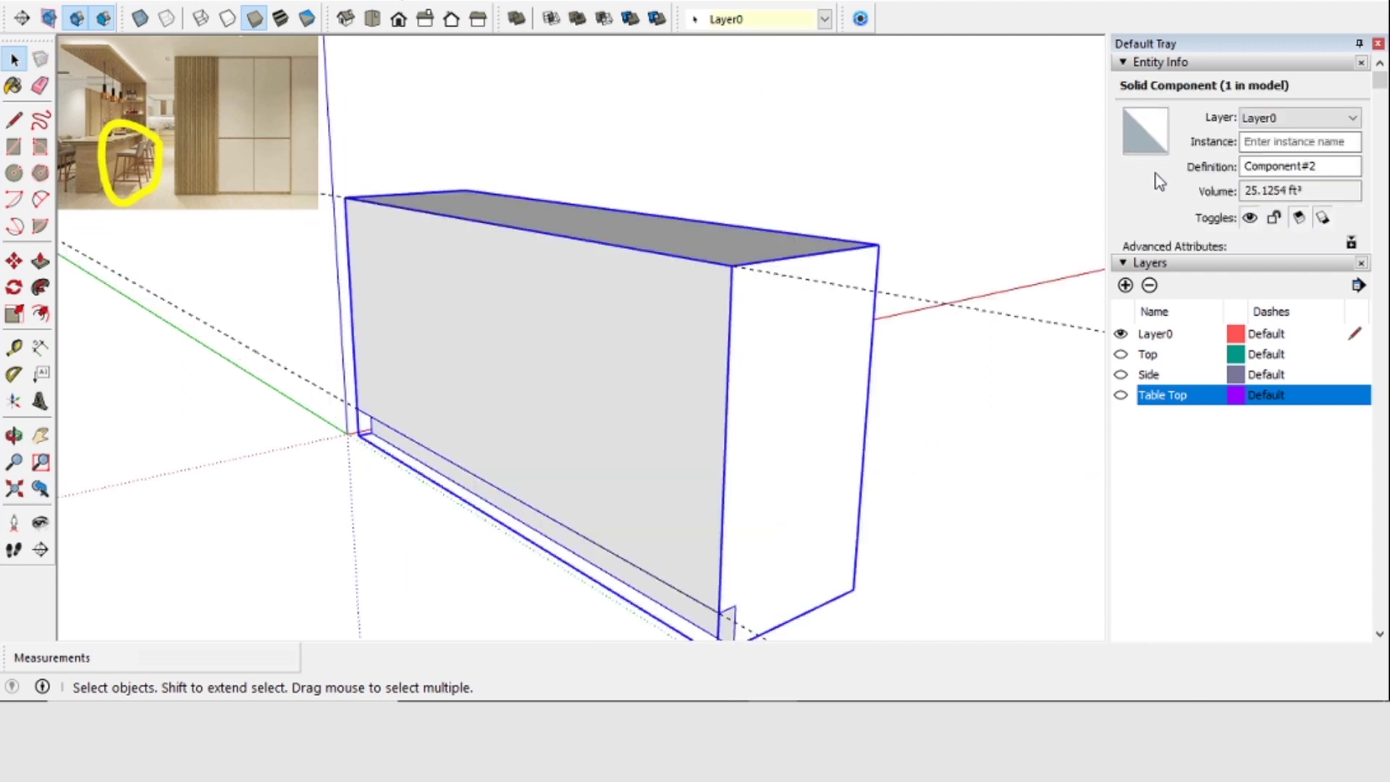
pyautogui.click(1126, 287)
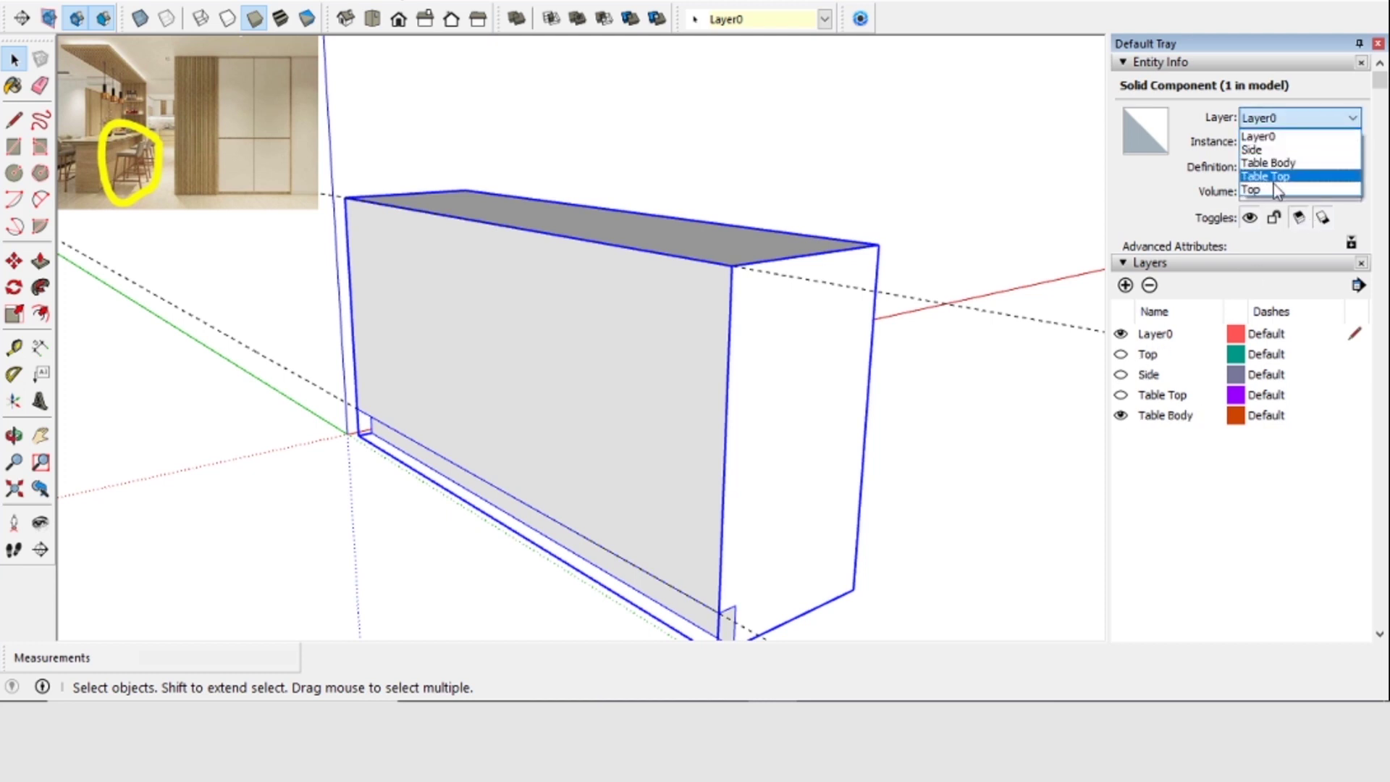
pyautogui.click(1287, 163)
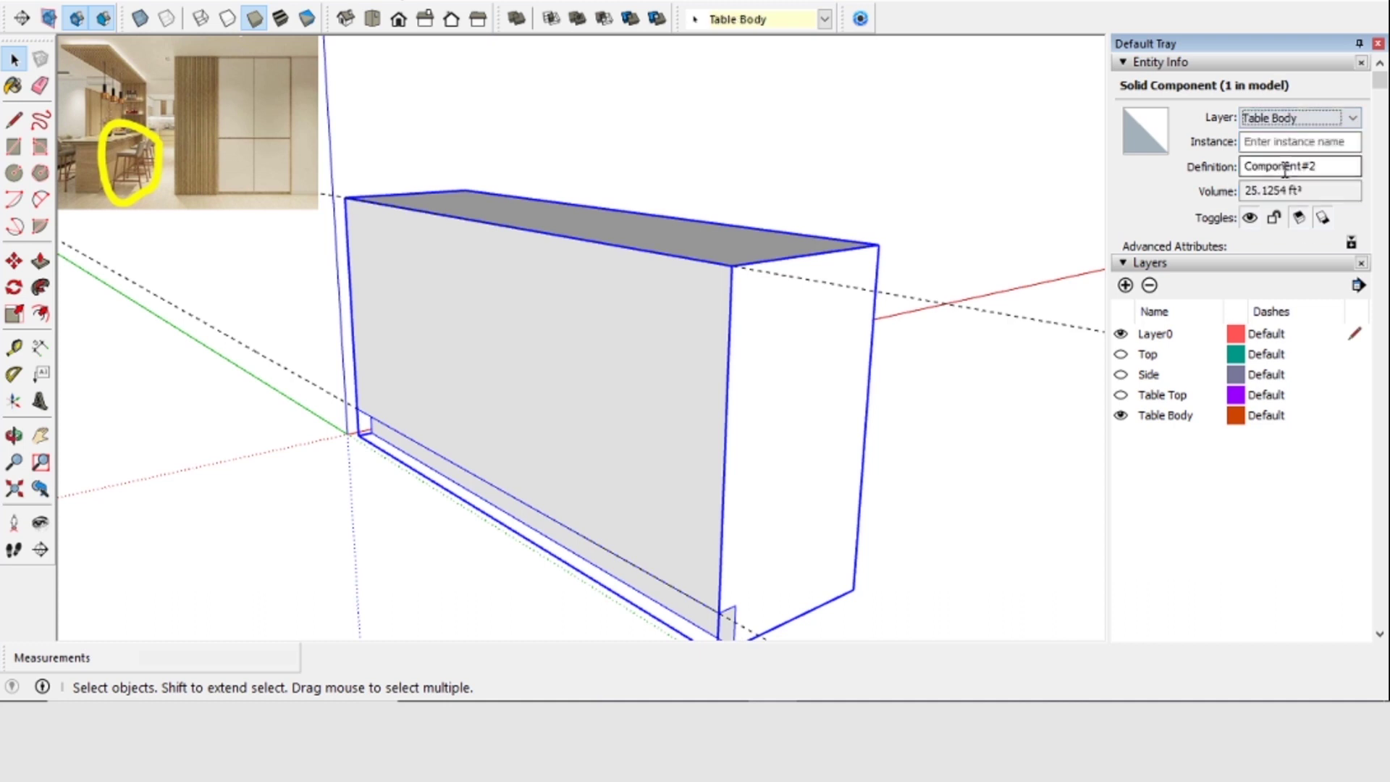
pyautogui.click(847, 629)
# Group all the geometry inside the counter body component
pyautogui.scroll(-2, 658, 402)
pyautogui.moveTo(656, 402)
pyautogui.mouseDown(button='middle')
pyautogui.moveTo(648, 445)
pyautogui.moveTo(599, 438)
pyautogui.moveTo(637, 469)
pyautogui.moveTo(702, 467)
pyautogui.mouseUp(button='middle')
pyautogui.scroll(2, 701, 479)
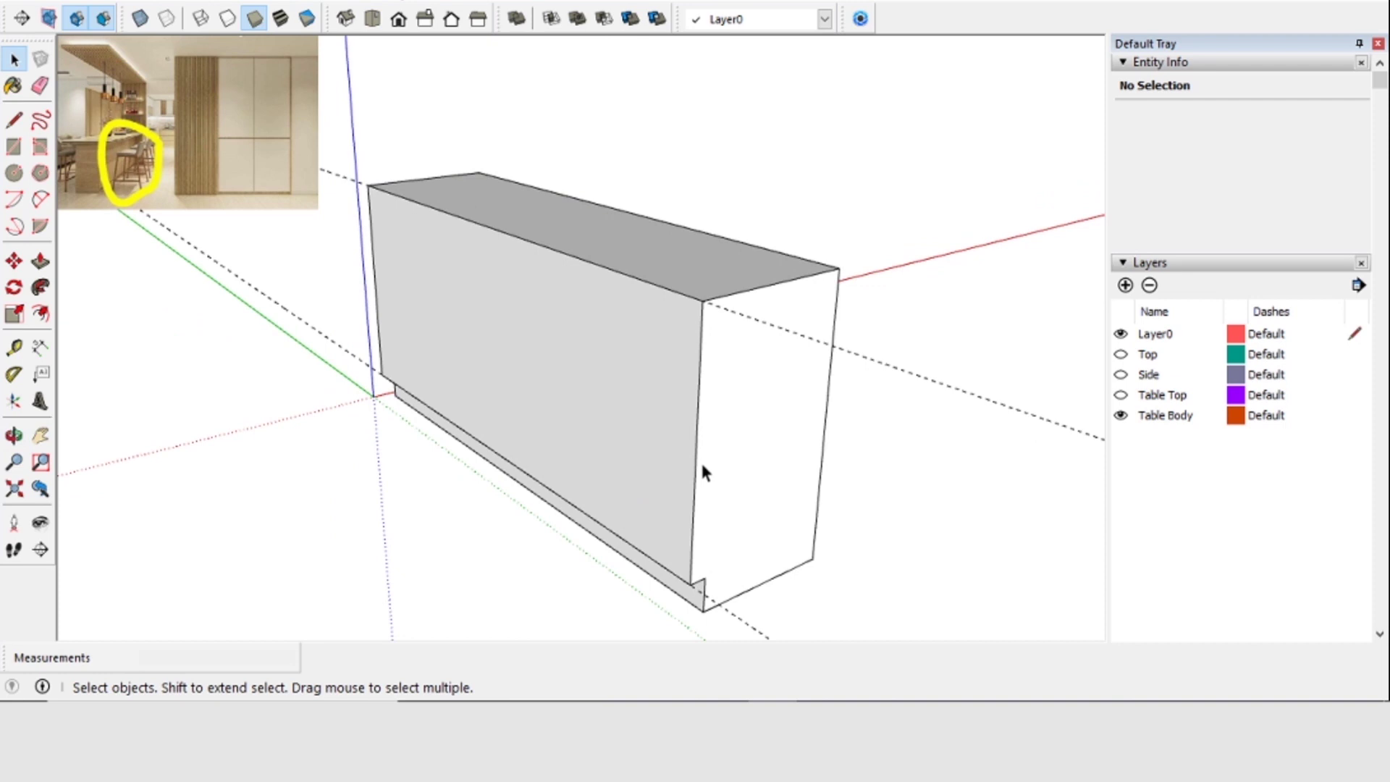
pyautogui.click(733, 454)
pyautogui.doubleClick(753, 442)
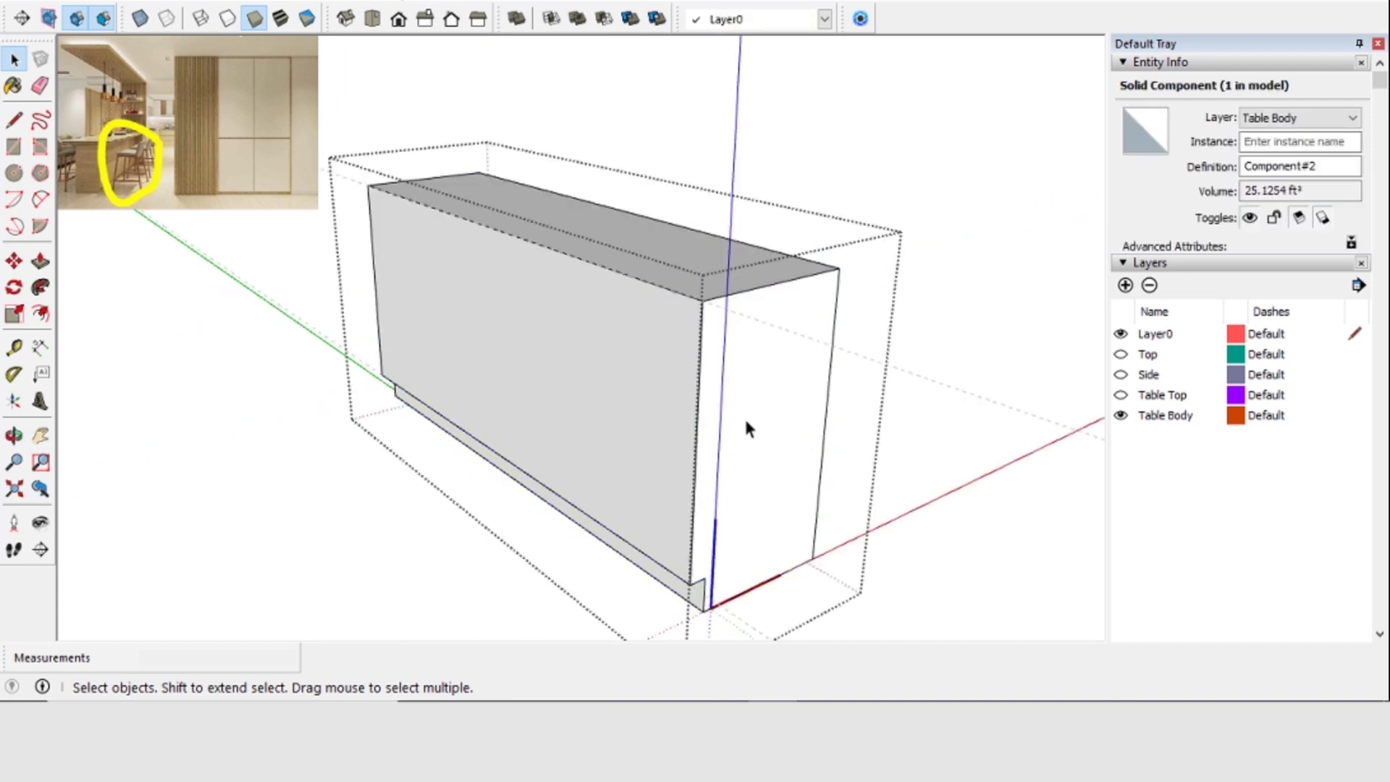
pyautogui.tripleClick(746, 427)
pyautogui.rightClick(745, 427)
pyautogui.click(838, 292)
pyautogui.moveTo(838, 292); pyautogui.dragTo(660, 498, button='middle')
# Copy the end face inside the counter body's group and paste it in place outside that group
pyautogui.doubleClick(746, 429)
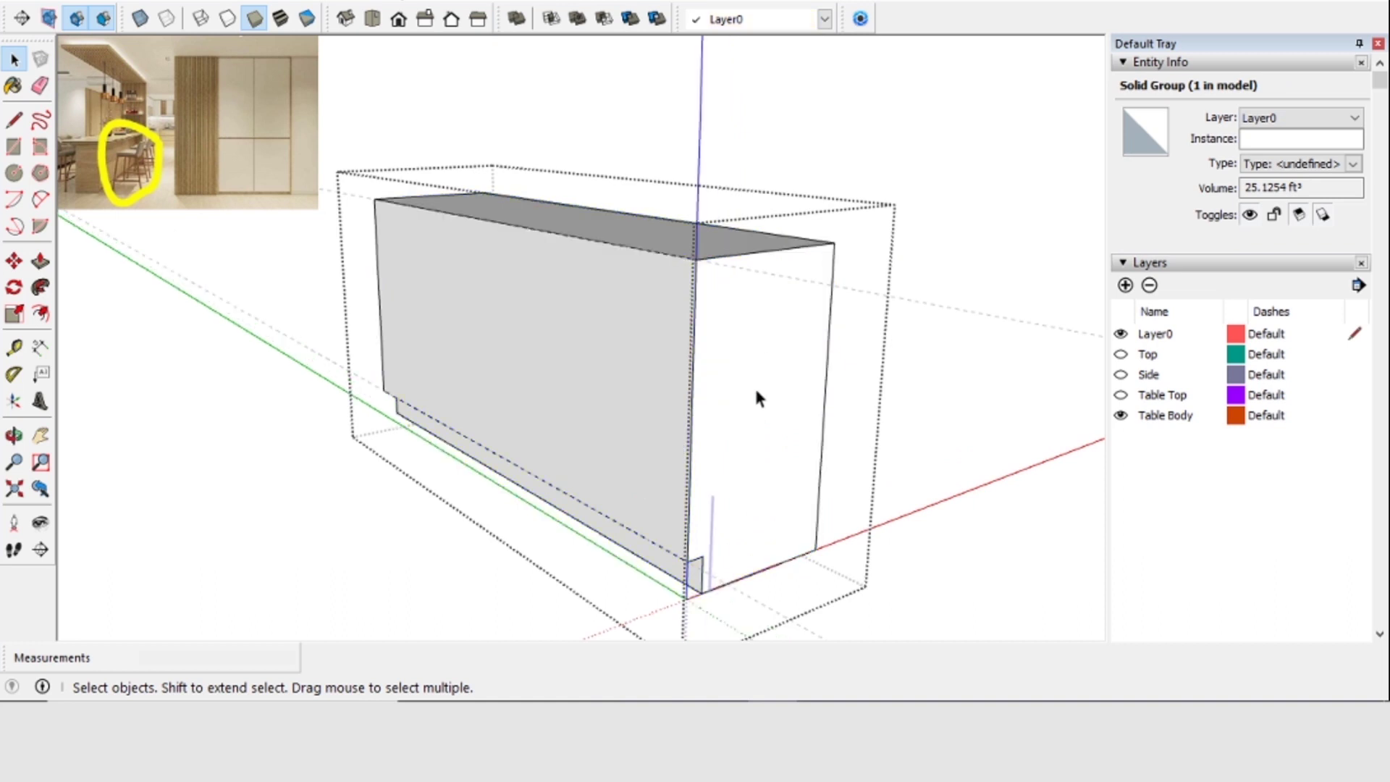
pyautogui.click(757, 391)
pyautogui.rightClick(754, 385)
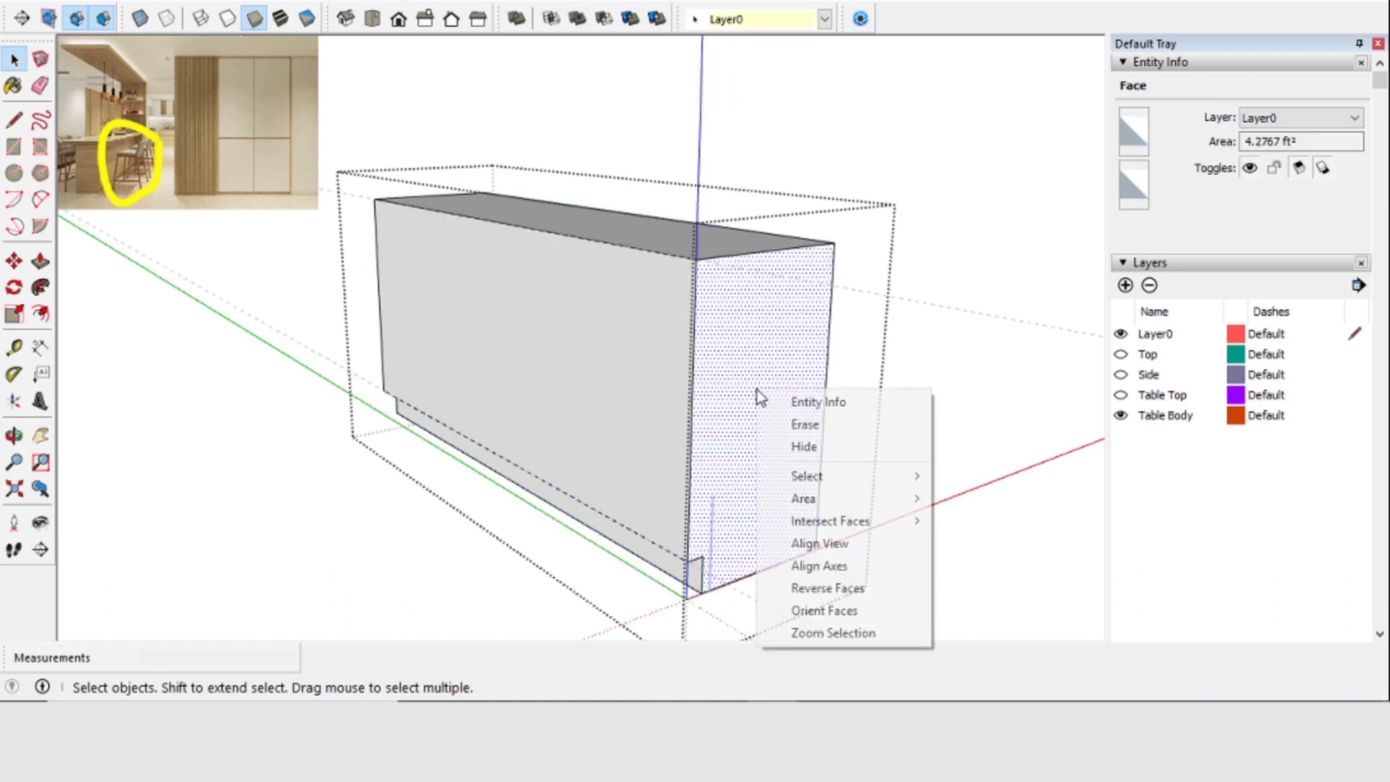
pyautogui.click(731, 358)
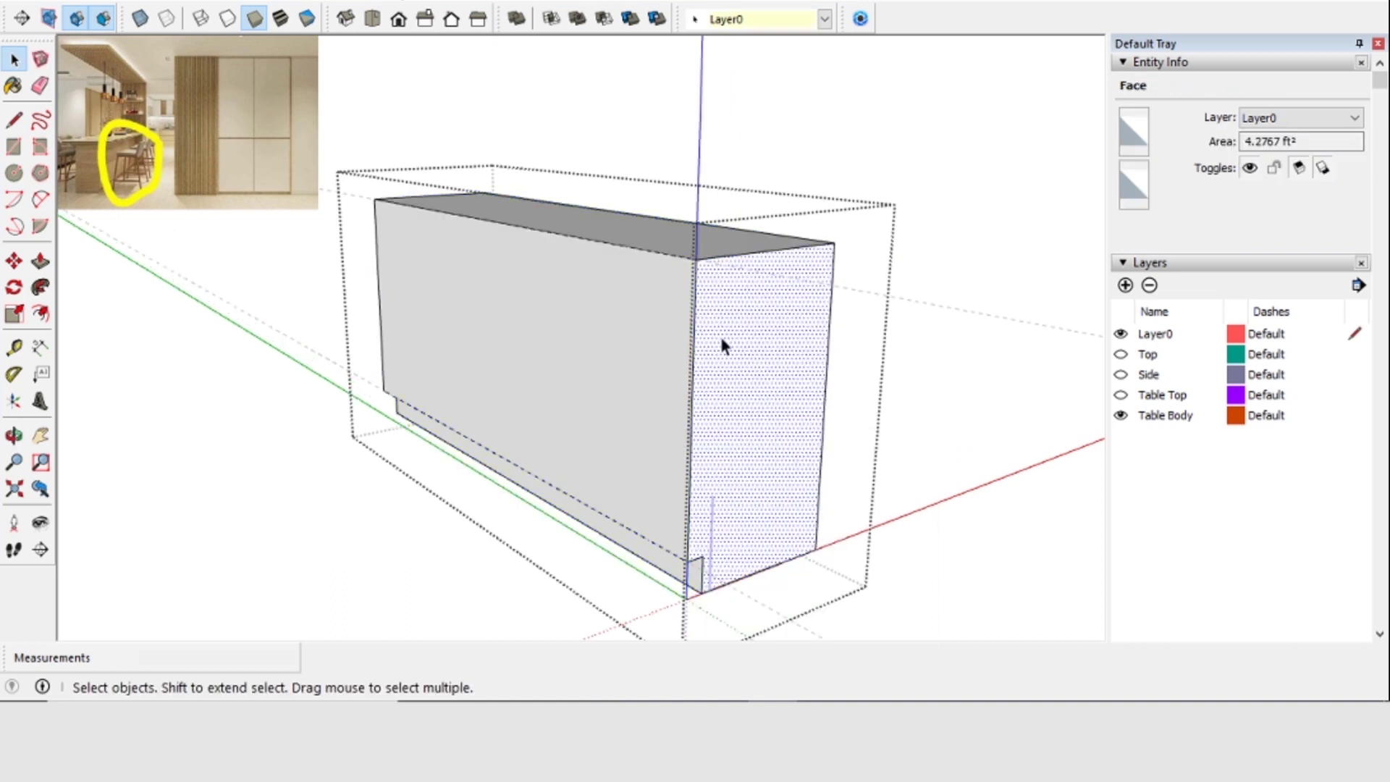
pyautogui.click(79, 9)
pyautogui.click(80, 89)
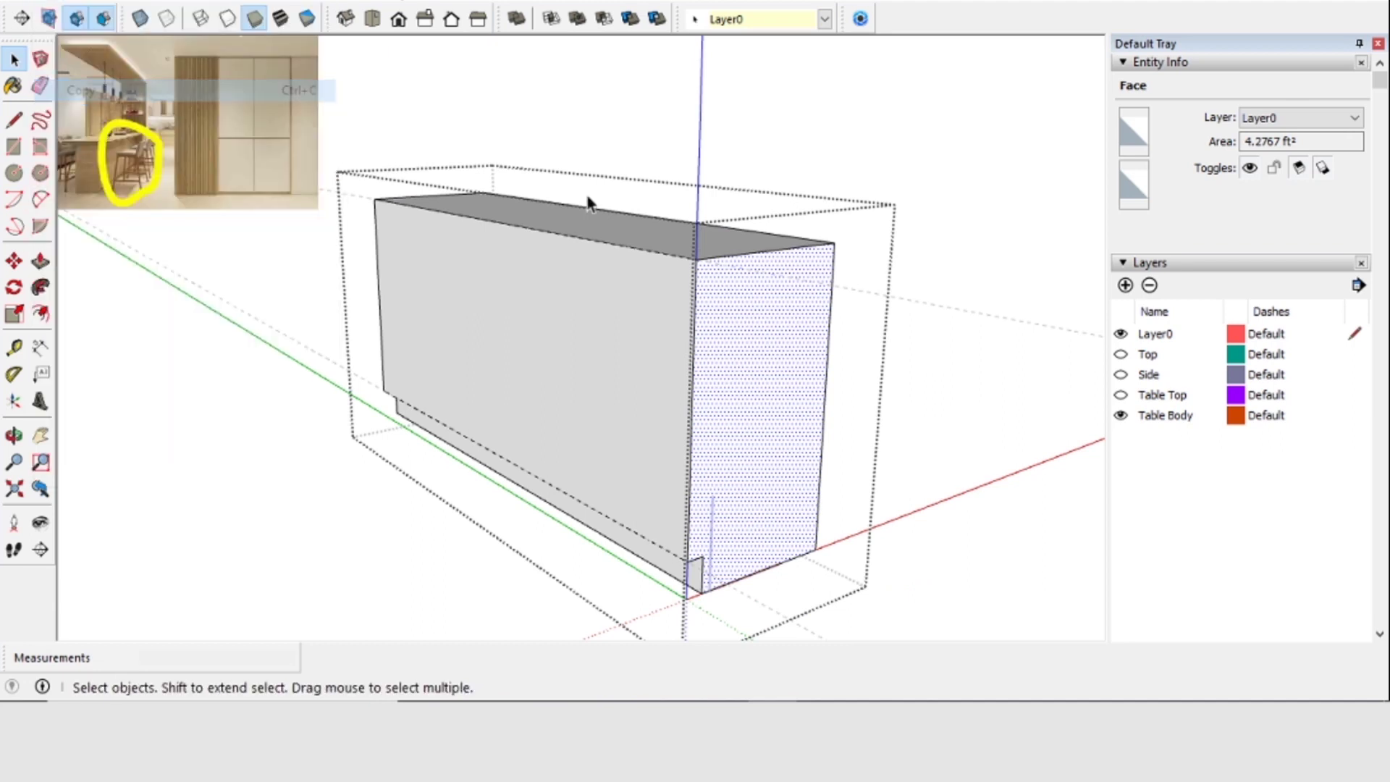
pyautogui.click(763, 143)
pyautogui.click(61, 3)
pyautogui.click(118, 137)
# Push the pasted end face 11/16 inch inward to form a side panel
pyautogui.moveTo(859, 307); pyautogui.dragTo(637, 338, button='middle')
pyautogui.moveTo(754, 355); pyautogui.dragTo(720, 350)
pyautogui.write('11')
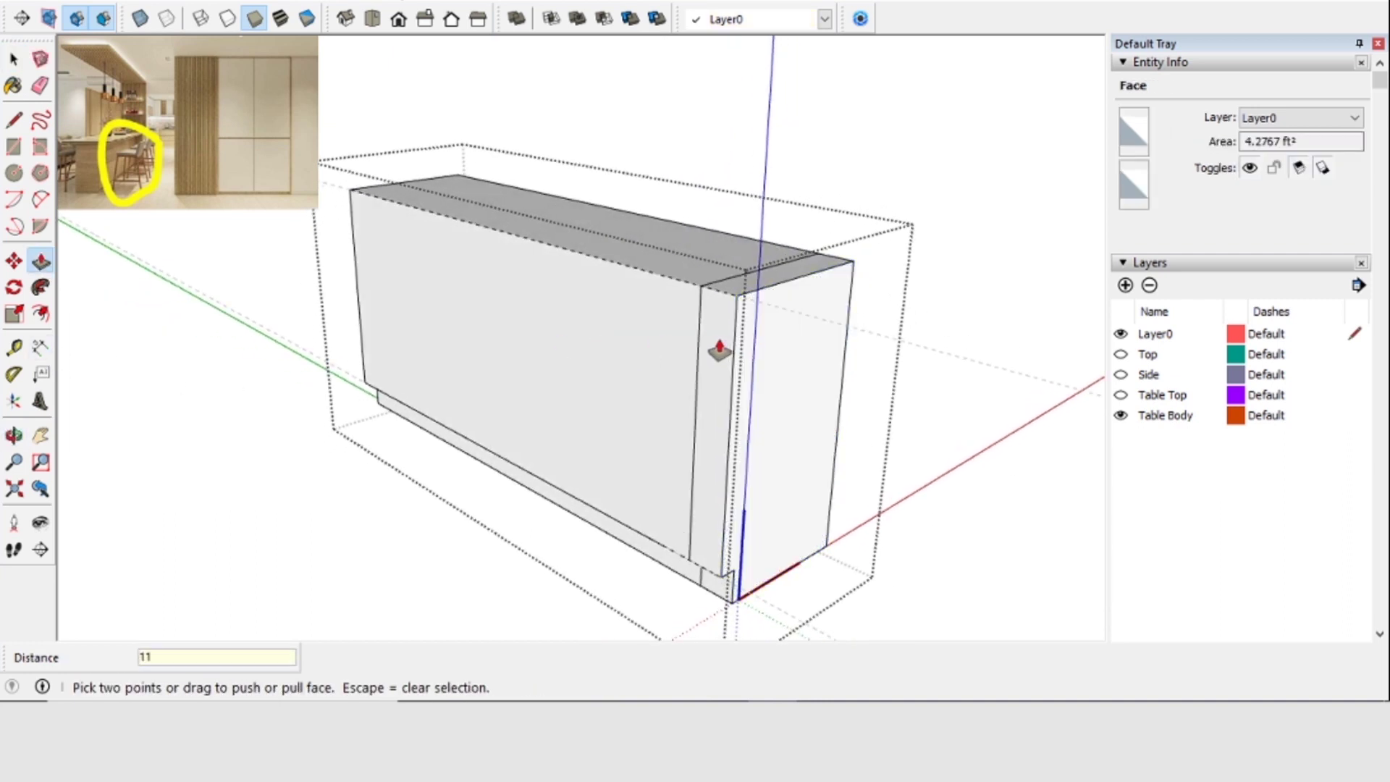
pyautogui.press('Return')
pyautogui.press('space')
# Select all the geometry of the side panel and turn it into a component
pyautogui.moveTo(768, 471); pyautogui.dragTo(804, 414, button='middle')
pyautogui.tripleClick(803, 409)
pyautogui.rightClick(803, 416)
pyautogui.click(903, 262)
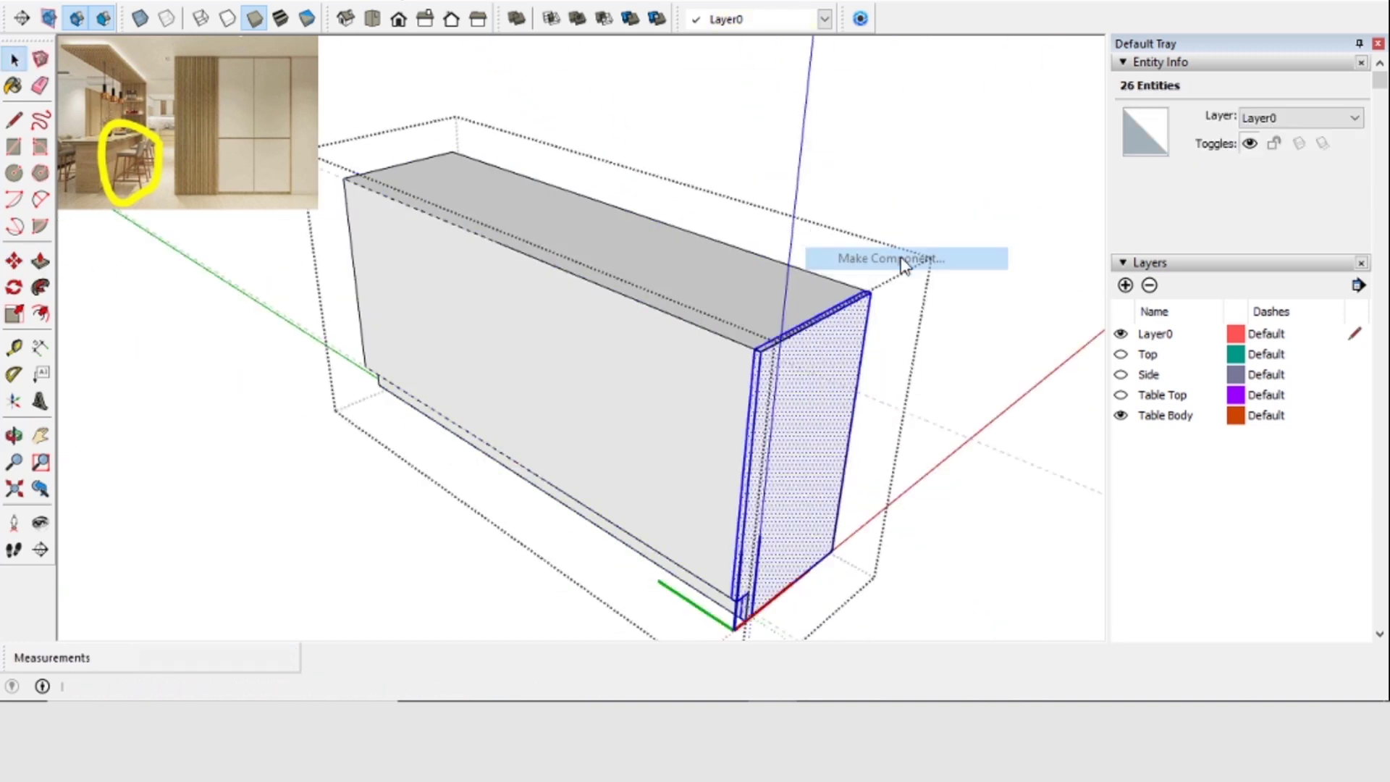
pyautogui.press('Return')
# Copy the side panel component to the opposite end of the counter body
pyautogui.moveTo(371, 381); pyautogui.dragTo(372, 404, button='middle')
pyautogui.keyDown('shift'); pyautogui.moveTo(562, 388); pyautogui.dragTo(664, 424, button='middle'); pyautogui.keyUp('shift')
pyautogui.click(860, 409)
pyautogui.click(699, 522)
pyautogui.press('space')
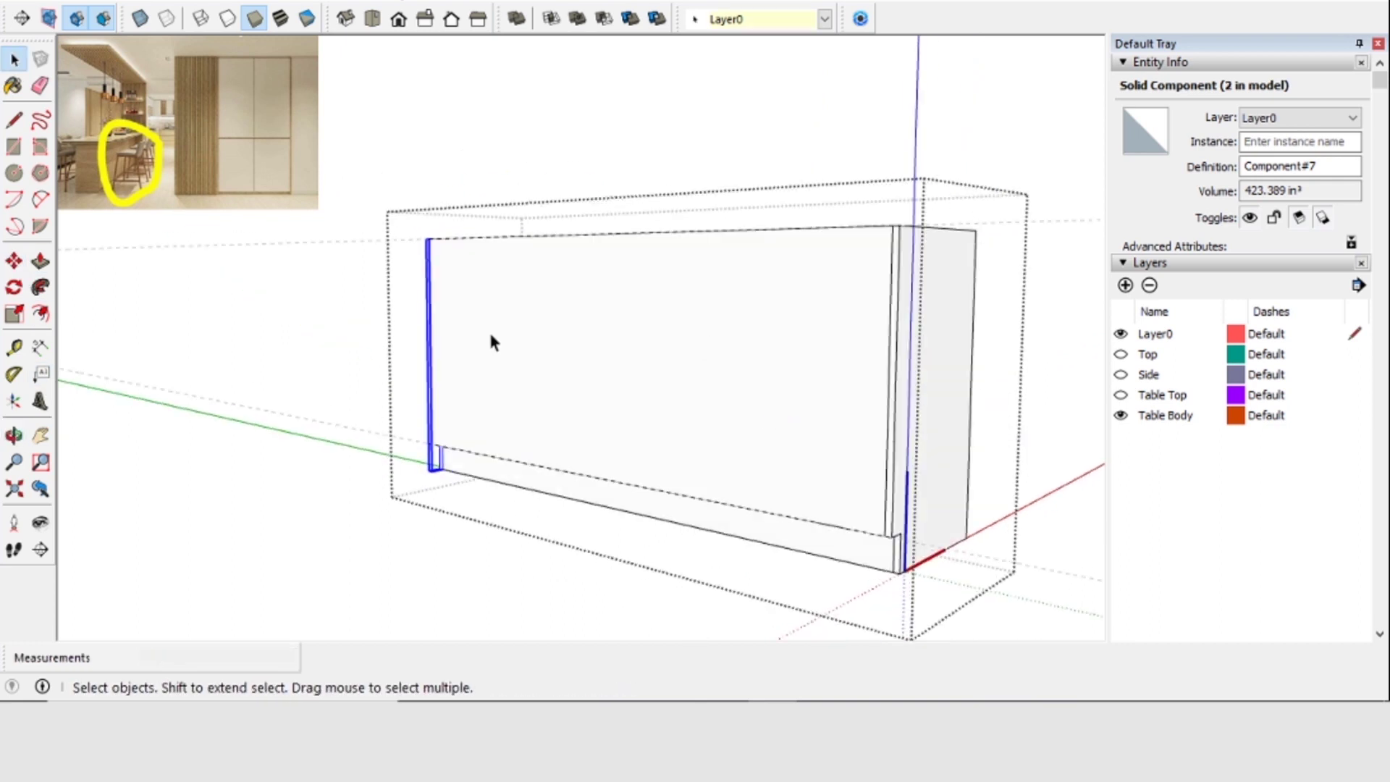
# Delete the original solid body group, leaving only the two side panels
pyautogui.click(488, 329)
pyautogui.moveTo(489, 329); pyautogui.dragTo(555, 294, button='middle')
pyautogui.scroll(2, 555, 293)
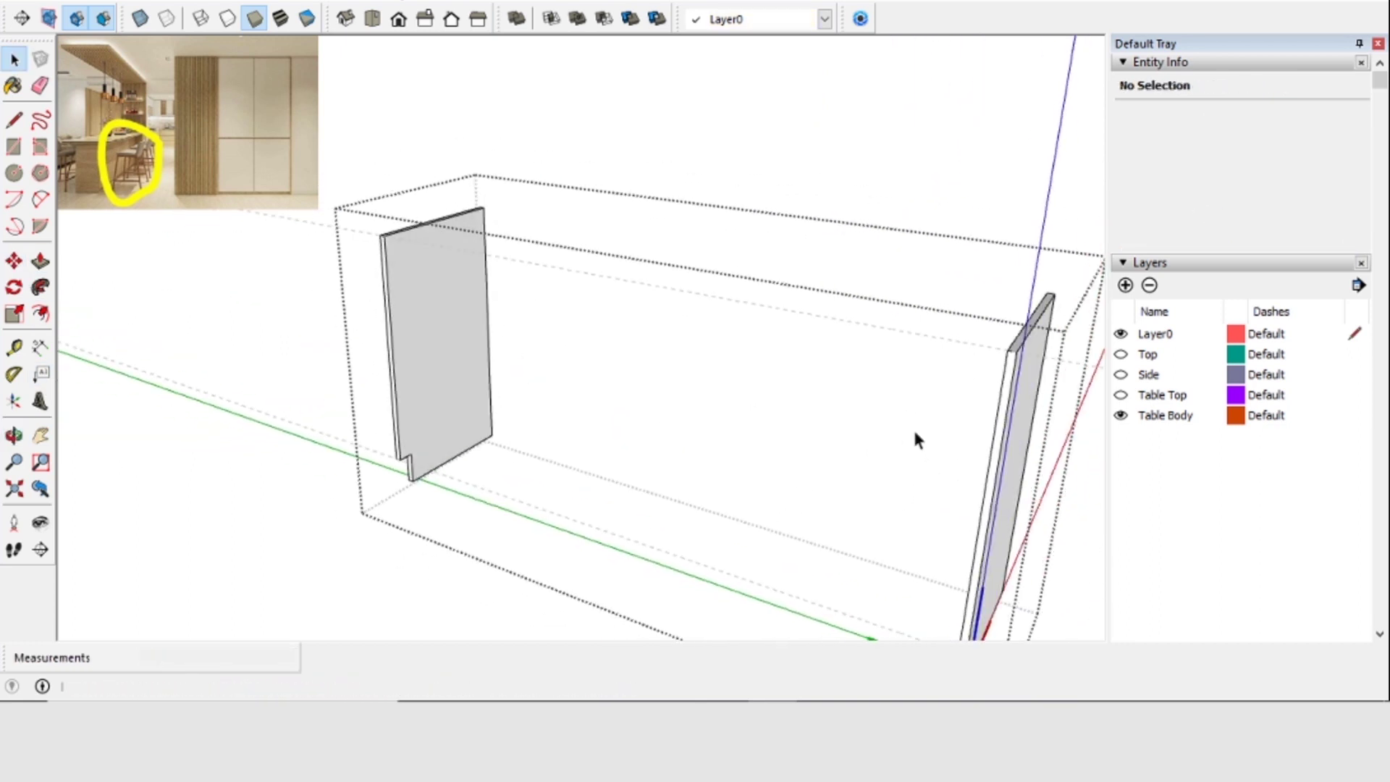
# Draw a rectangle between the tops of the two side panels and extrude it into a board
pyautogui.click(1047, 294)
pyautogui.moveTo(1047, 294); pyautogui.dragTo(1043, 277, button='middle')
pyautogui.click(39, 260)
pyautogui.click(571, 254)
pyautogui.click(570, 277)
# Make the board a component and move it down to the toe-kick notch as the base shelf
pyautogui.click(14, 59)
pyautogui.tripleClick(580, 257)
pyautogui.rightClick(580, 257)
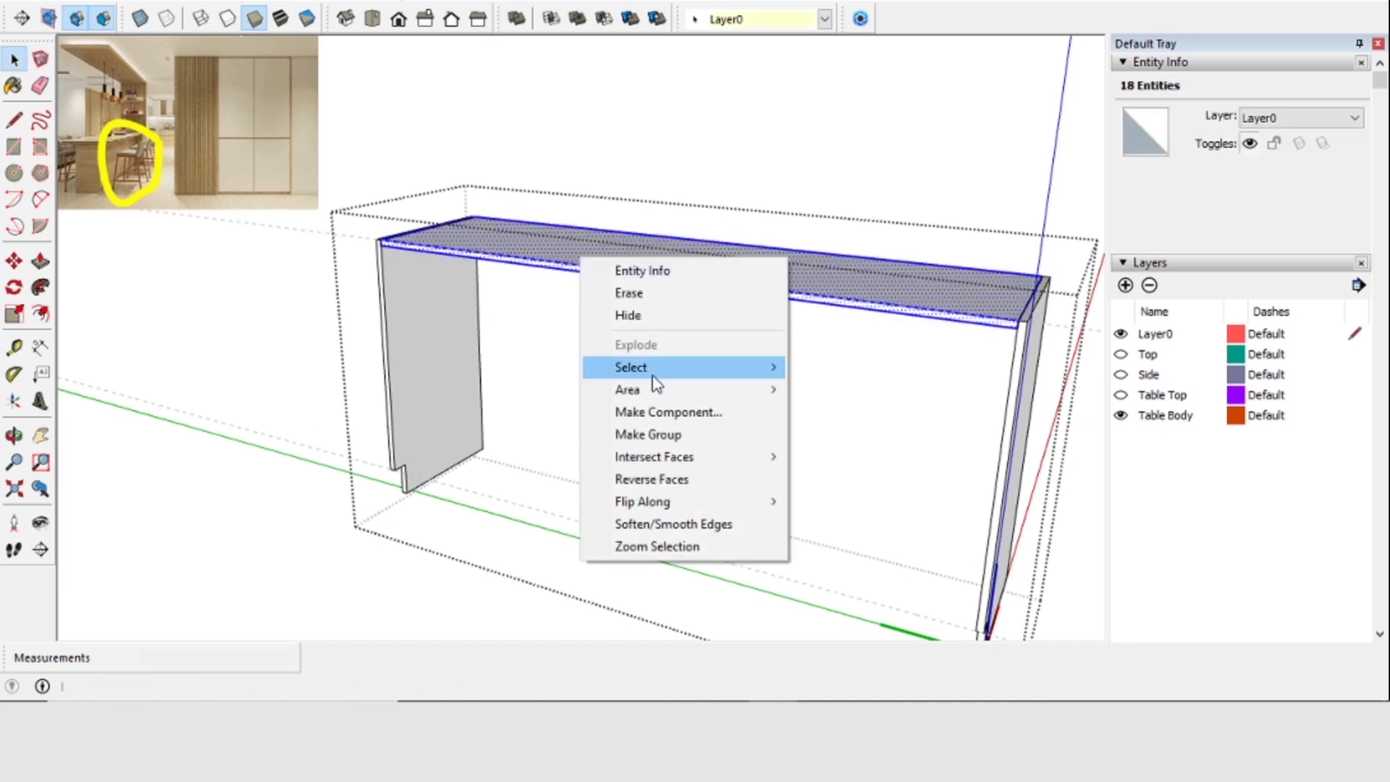
pyautogui.click(656, 412)
pyautogui.press('Return')
pyautogui.click(16, 260)
pyautogui.click(382, 246)
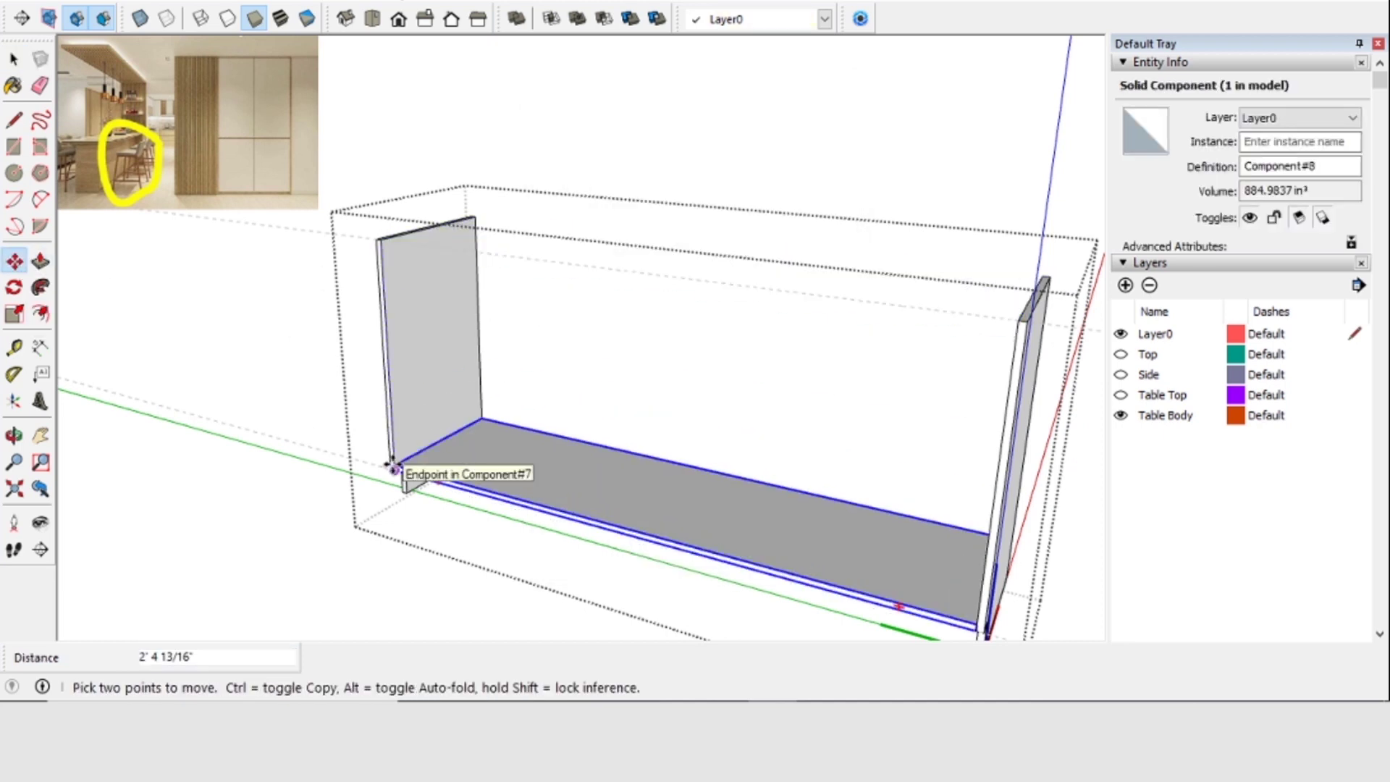
pyautogui.click(391, 467)
# Draw a rectangle under the base shelf across the toe-kick opening and extrude it into a toe-kick board
pyautogui.moveTo(696, 425); pyautogui.dragTo(685, 391, button='middle')
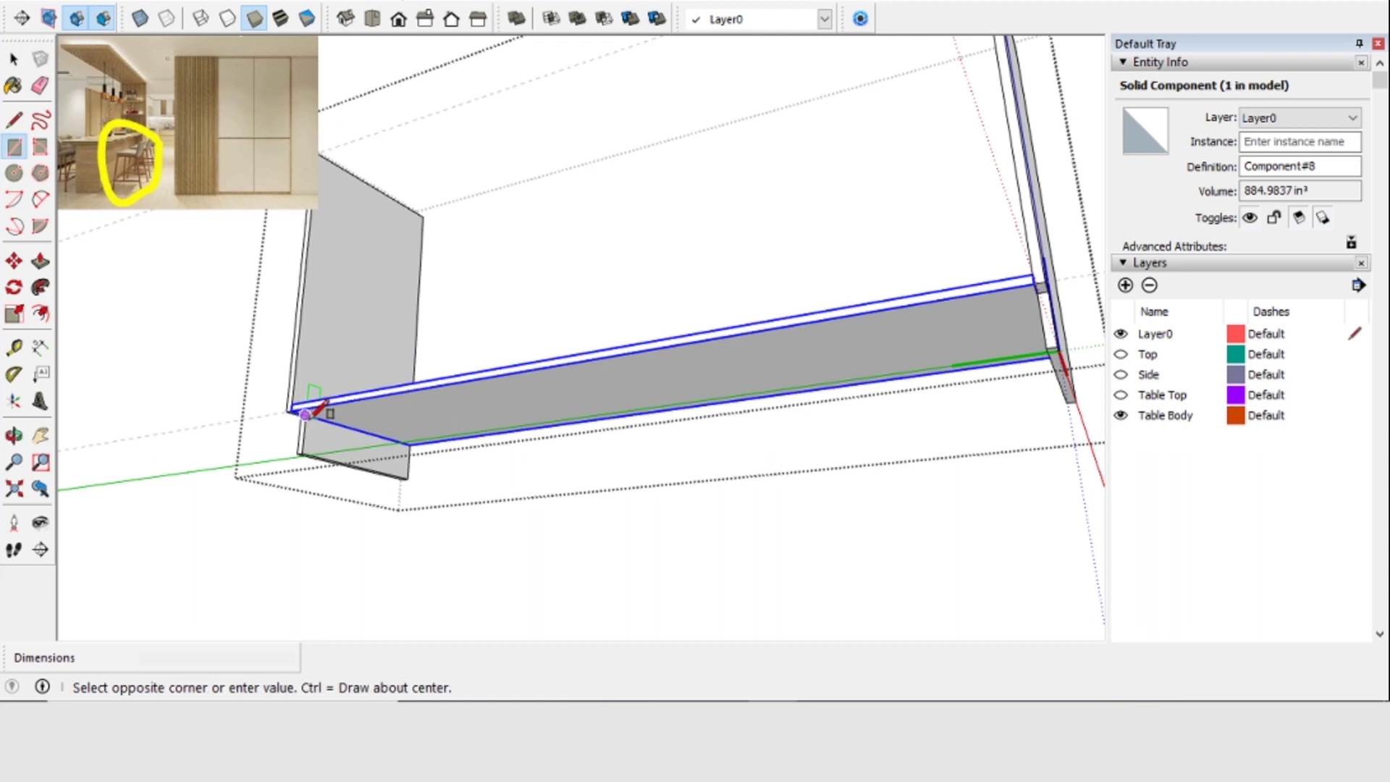
pyautogui.click(306, 415)
pyautogui.moveTo(306, 414); pyautogui.dragTo(236, 367, button='middle')
pyautogui.press('p')
pyautogui.click(631, 359)
# Select the whole toe-kick board and make it a component
pyautogui.press('space')
pyautogui.tripleClick(641, 311)
pyautogui.press('g')
pyautogui.press('Return')
# Copy the toe-kick board to the opposite long edge beneath the base shelf
pyautogui.moveTo(754, 547); pyautogui.dragTo(900, 388, button='middle')
pyautogui.press('m')
pyautogui.click(605, 456)
pyautogui.press('ctrl')
pyautogui.click(708, 437)
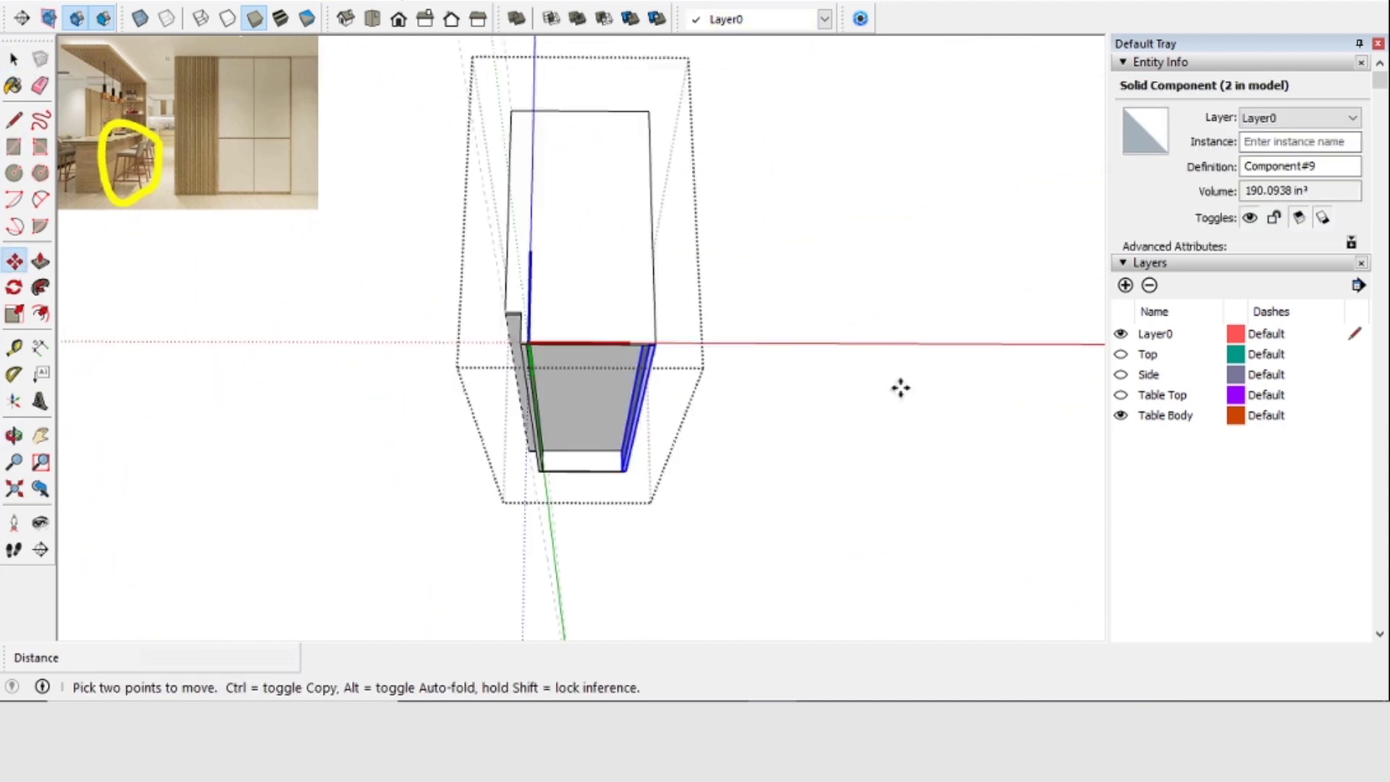
# Draw a rectangle of about 1' 3 1/4" by 4" between the two toe-kick boards at one end
pyautogui.scroll(5, 643, 434)
pyautogui.moveTo(325, 435); pyautogui.dragTo(301, 363, button='middle')
pyautogui.press('r')
pyautogui.click(562, 557)
pyautogui.press('space')
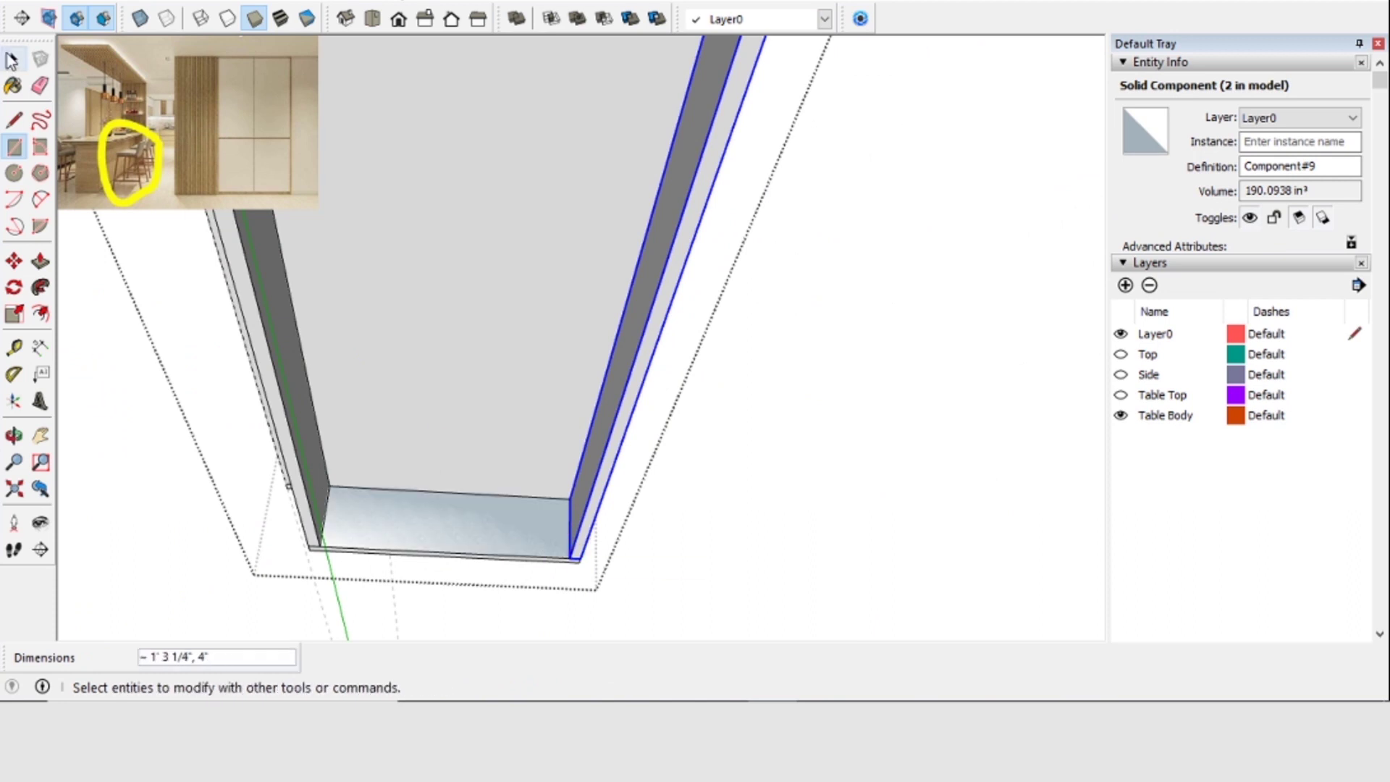
# Make the end rectangle between the toe-kick boards a component
pyautogui.doubleClick(481, 529)
pyautogui.rightClick(480, 533)
pyautogui.click(594, 407)
pyautogui.press('Return')
# Copy the crosspiece to the opposite end of the base and divide the distance into 3 equal spaces
pyautogui.moveTo(593, 407); pyautogui.dragTo(1043, 163, button='middle')
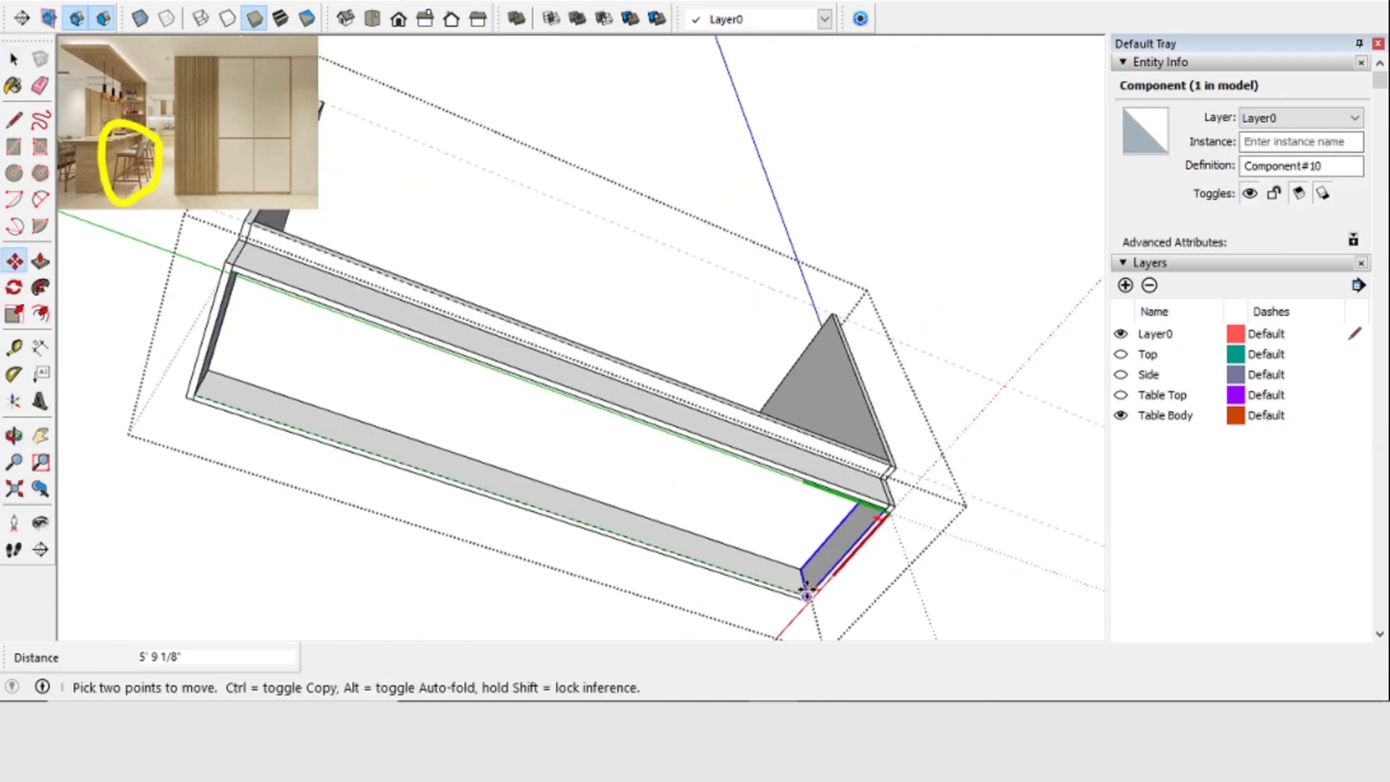
pyautogui.write('3')
pyautogui.press('Return')
pyautogui.press('space')
# Open one crosspiece component, extrude its face 11/16 inch, and leave the component
pyautogui.moveTo(579, 435); pyautogui.dragTo(470, 434, button='middle')
pyautogui.doubleClick(460, 424)
pyautogui.click(41, 261)
pyautogui.click(482, 433)
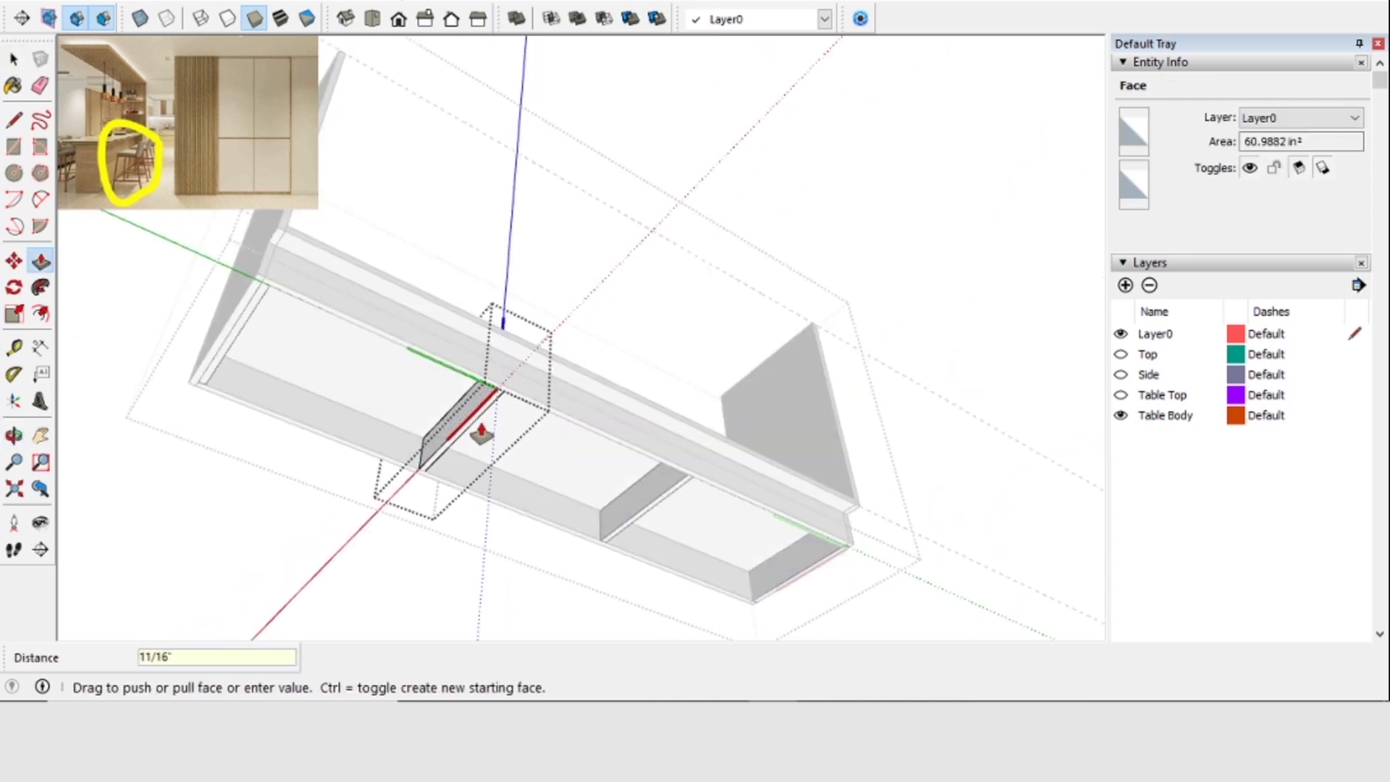
pyautogui.click(480, 438)
pyautogui.press('space')
pyautogui.click(406, 304)
# Draw a rectangle on the side panel's inner face, from its top front corner to the base shelf's back corner
pyautogui.moveTo(405, 304); pyautogui.dragTo(164, 323, button='middle')
pyautogui.click(235, 461)
pyautogui.click(796, 239)
pyautogui.moveTo(833, 225); pyautogui.dragTo(761, 188, button='middle')
pyautogui.scroll(3, 614, 181)
pyautogui.scroll(-3, 614, 181)
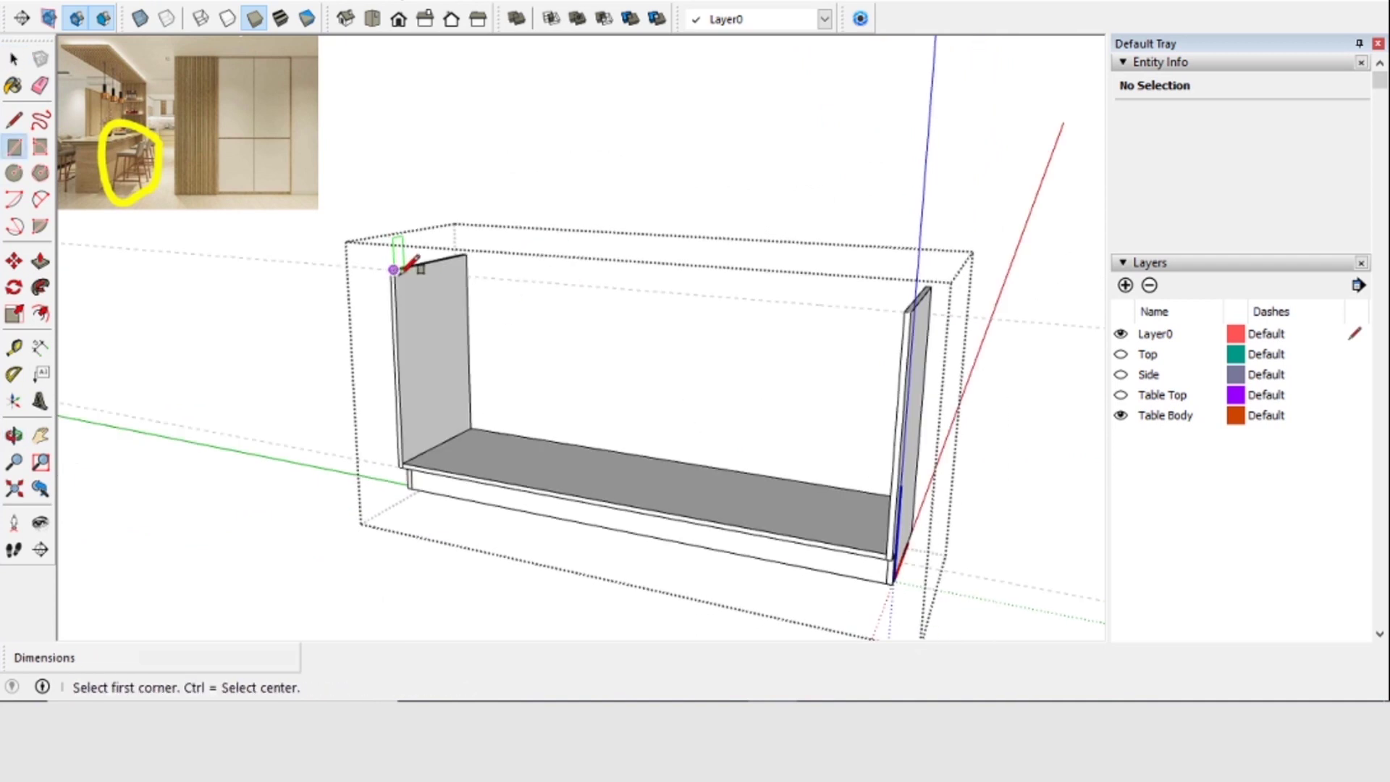
pyautogui.click(471, 428)
# Make the rectangle a component and move it to the middle of the base shelf as a divider
pyautogui.click(14, 60)
pyautogui.doubleClick(454, 385)
pyautogui.rightClick(454, 384)
pyautogui.click(543, 538)
pyautogui.press('Return')
pyautogui.click(15, 262)
pyautogui.click(403, 464)
pyautogui.click(616, 504)
# Open the middle divider component, extrude its face 3/4 inch, and leave the component
pyautogui.scroll(2, 695, 341)
pyautogui.moveTo(464, 464); pyautogui.dragTo(652, 523, button='middle')
pyautogui.scroll(-2, 652, 523)
pyautogui.click(14, 59)
pyautogui.doubleClick(615, 348)
pyautogui.click(40, 261)
pyautogui.click(618, 419)
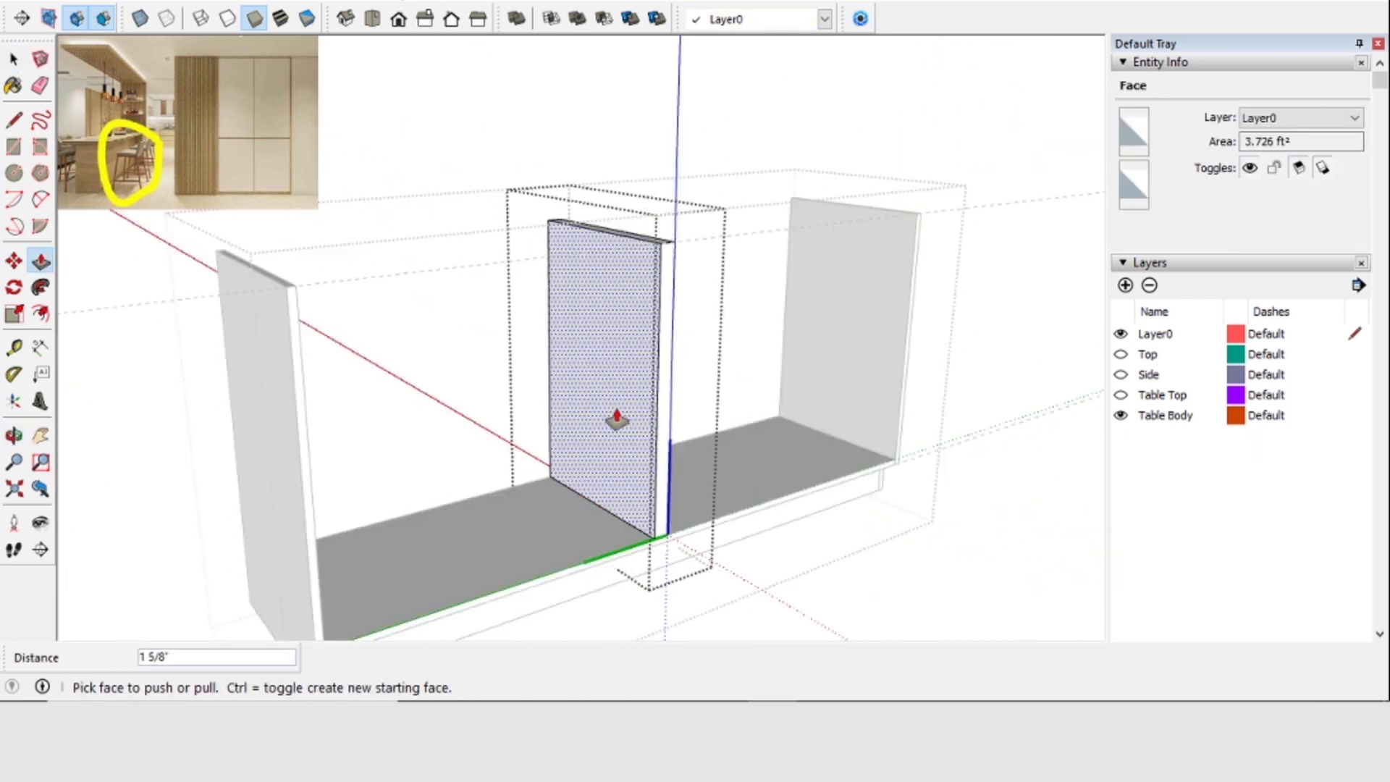
pyautogui.press('Escape')
pyautogui.moveTo(615, 419)
pyautogui.mouseDown(button='middle')
pyautogui.moveTo(553, 478)
pyautogui.moveTo(651, 475)
pyautogui.moveTo(475, 394)
pyautogui.moveTo(620, 434)
pyautogui.mouseUp(button='middle')
pyautogui.click(596, 472)
pyautogui.write('3/4')
pyautogui.press('Return')
pyautogui.click(14, 60)
pyautogui.click(717, 406)
# Draw a rectangular strip along the rear top edge between the side panels and extrude it 11/16 inch
pyautogui.moveTo(717, 406); pyautogui.dragTo(103, 348, button='middle')
pyautogui.moveTo(656, 299); pyautogui.dragTo(603, 473, button='middle')
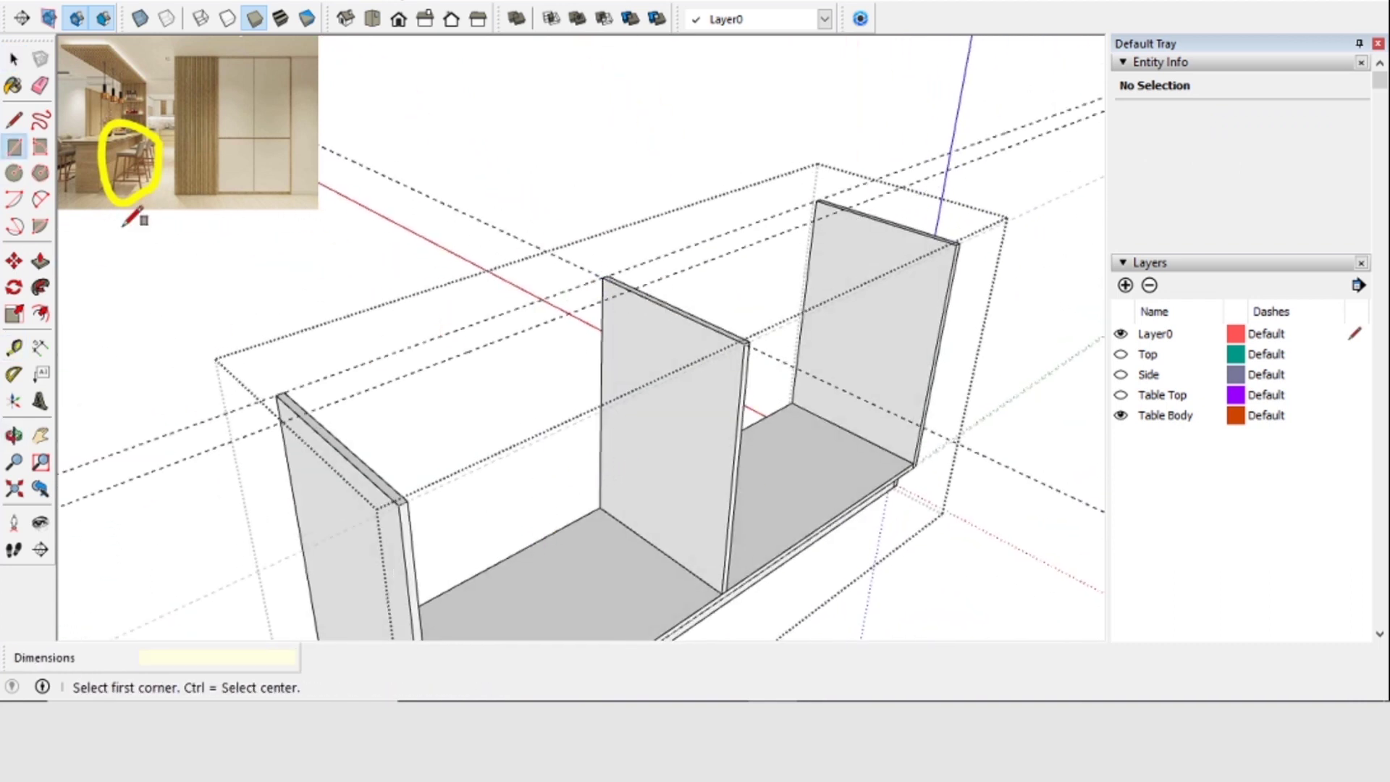
pyautogui.click(847, 207)
pyautogui.moveTo(507, 326); pyautogui.dragTo(507, 312, button='middle')
pyautogui.click(40, 261)
pyautogui.click(457, 339)
pyautogui.write('1 1/2')
pyautogui.press('Return')
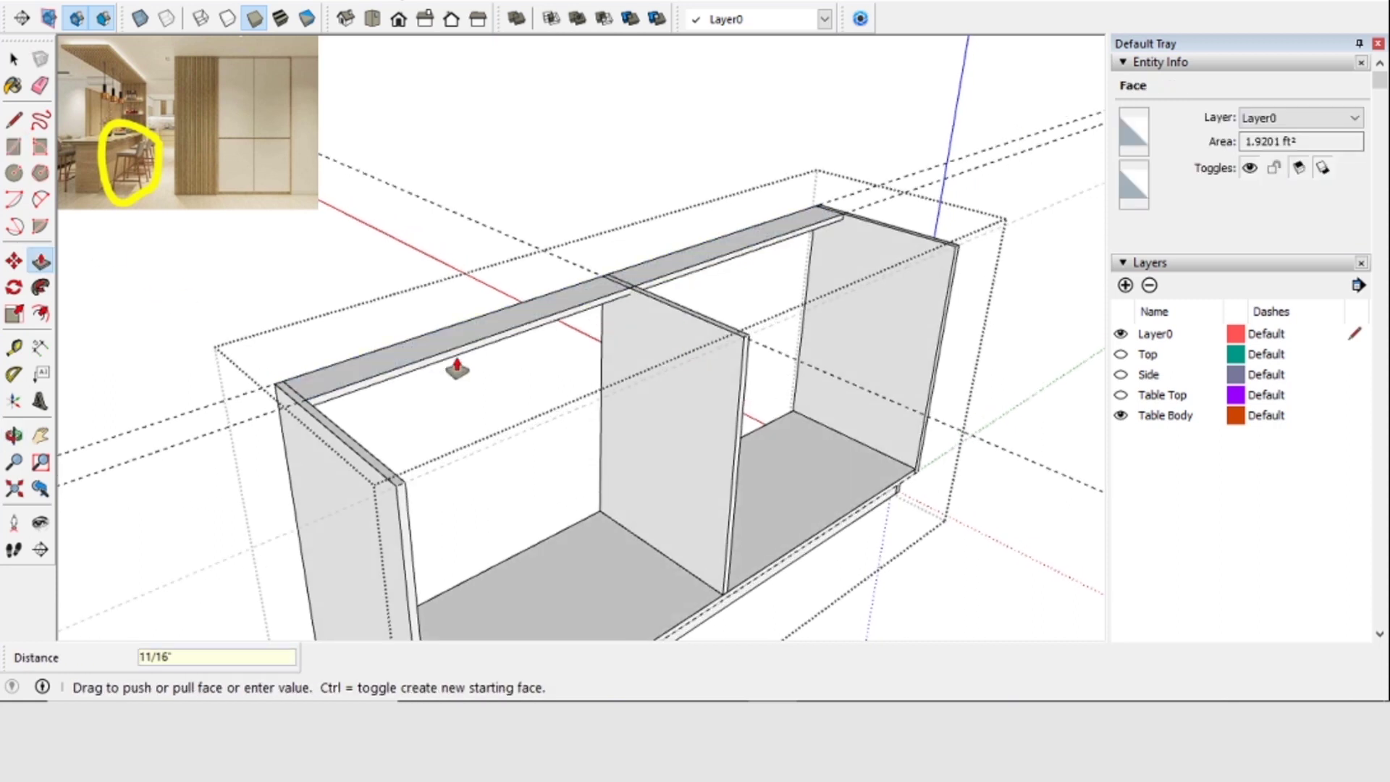
# Select the whole rear top rail and make it a component
pyautogui.press('space')
pyautogui.tripleClick(425, 357)
pyautogui.press('g')
pyautogui.click(740, 552)
# Copy the rear top rail to the front top edge of the counter body
pyautogui.moveTo(695, 435); pyautogui.dragTo(304, 340, button='middle')
pyautogui.click(14, 262)
pyautogui.click(223, 267)
pyautogui.press('ctrl')
pyautogui.click(104, 377)
# Open the middle divider component and adjust its face with Push/Pull
pyautogui.scroll(-3, 688, 304)
pyautogui.moveTo(507, 290); pyautogui.dragTo(832, 444, button='middle')
pyautogui.scroll(2, 670, 403)
pyautogui.scroll(1, 832, 444)
pyautogui.press('space')
pyautogui.scroll(1, 758, 391)
pyautogui.doubleClick(758, 391)
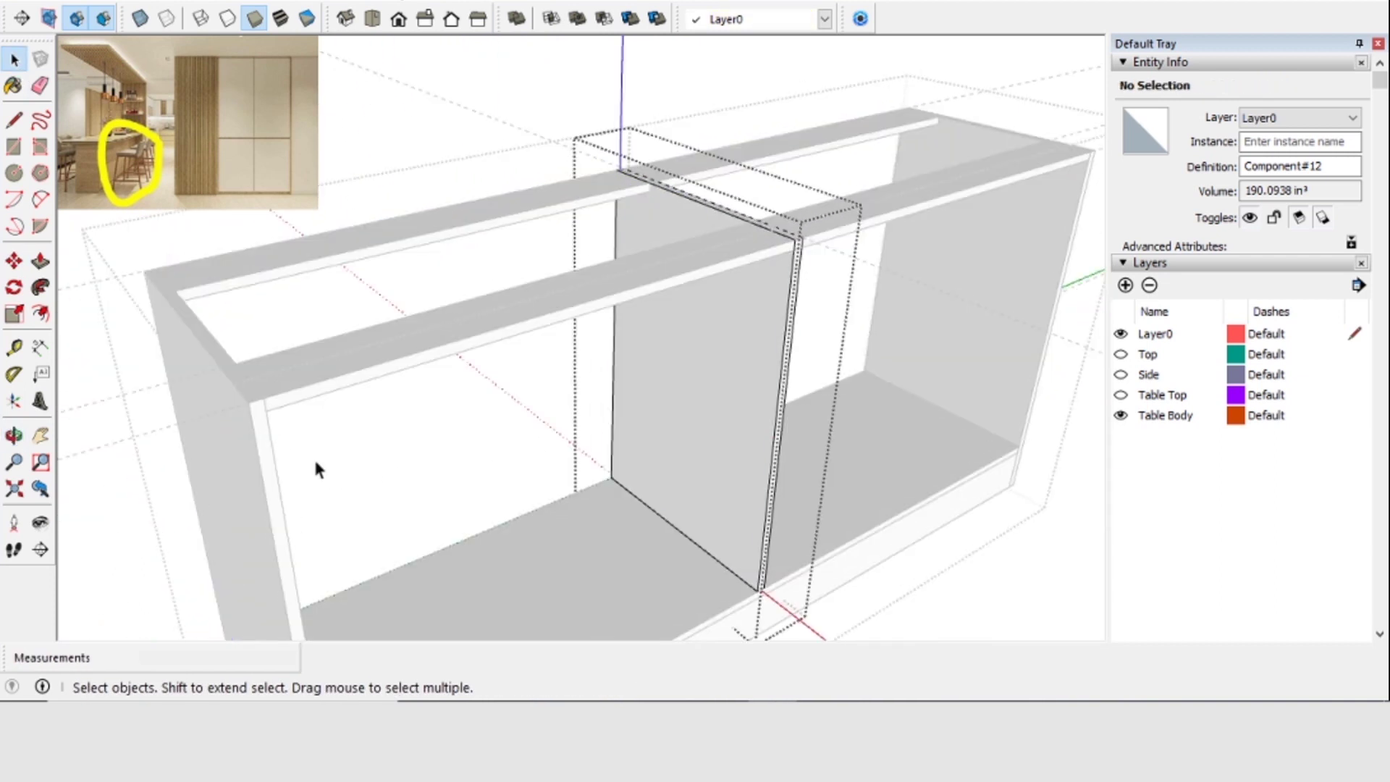
pyautogui.press('p')
pyautogui.click(777, 460)
pyautogui.click(772, 456)
pyautogui.scroll(-2, 574, 441)
pyautogui.moveTo(574, 441); pyautogui.dragTo(608, 460, button='middle')
pyautogui.press('space')
pyautogui.click(405, 236)
pyautogui.click(377, 453)
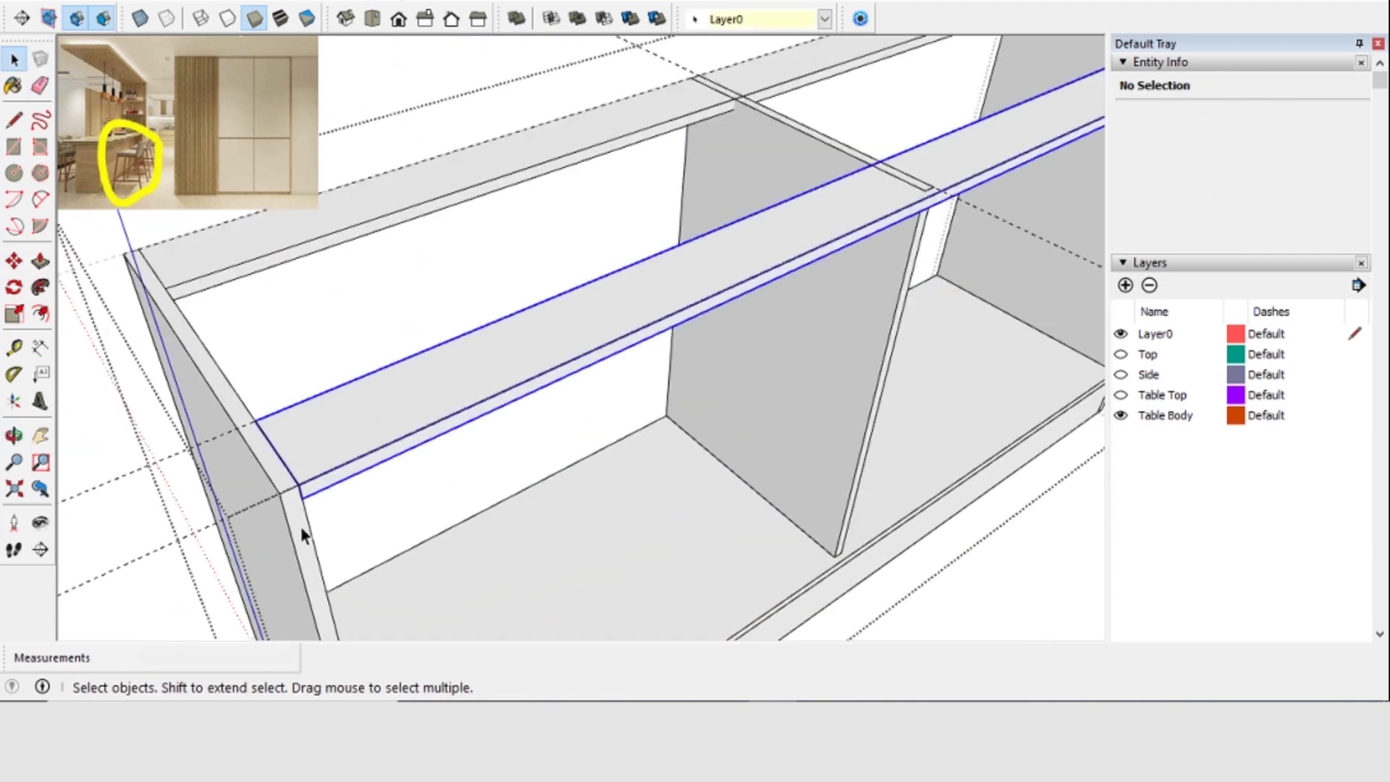
pyautogui.scroll(1, 302, 529)
pyautogui.press('m')
pyautogui.click(295, 463)
pyautogui.press('Escape')
pyautogui.moveTo(652, 601); pyautogui.dragTo(652, 522, button='middle')
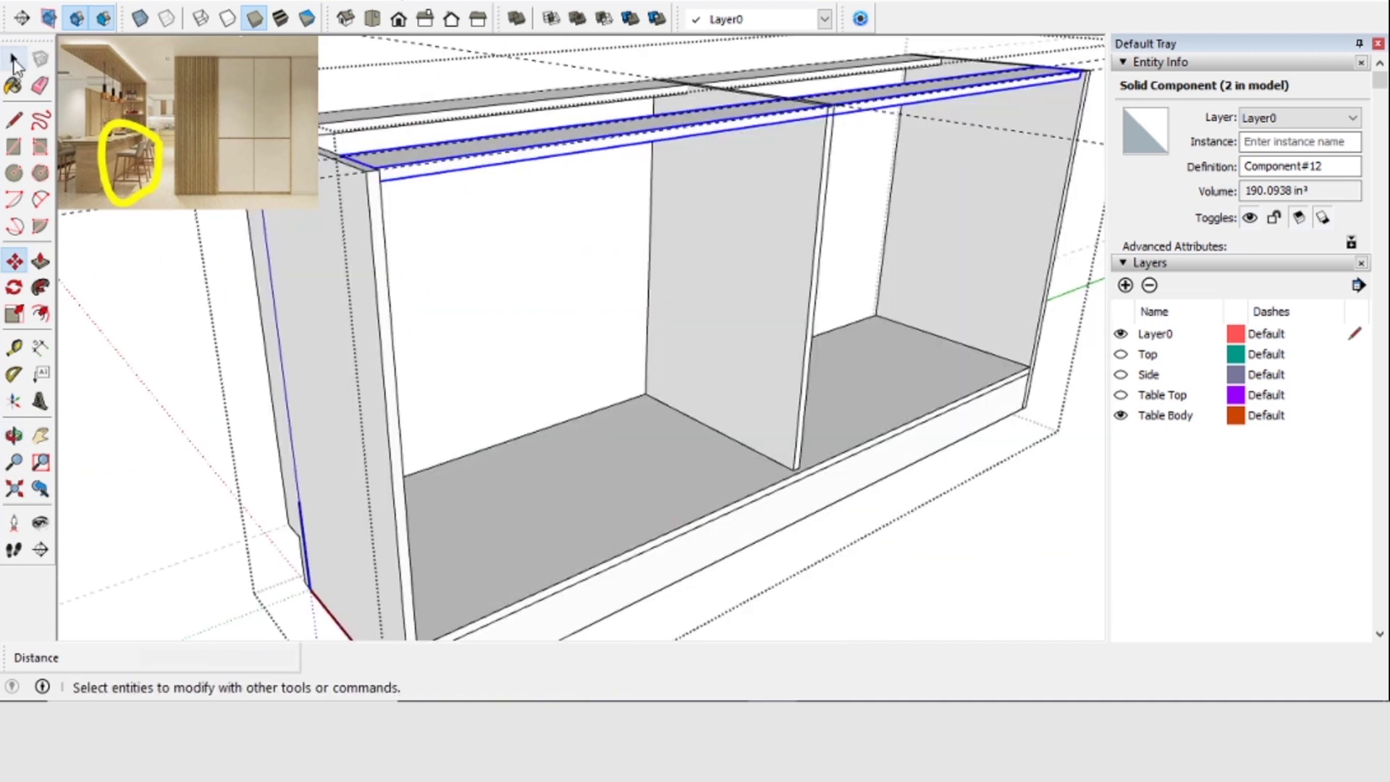
pyautogui.press('p')
pyautogui.click(577, 440)
pyautogui.click(801, 425)
pyautogui.press('space')
# Reposition a crosspiece of the toe-kick base with the Move tool
pyautogui.moveTo(903, 608); pyautogui.dragTo(844, 329, button='middle')
pyautogui.click(637, 260)
pyautogui.click(13, 260)
pyautogui.click(527, 125)
pyautogui.click(494, 143)
pyautogui.scroll(-2, 583, 241)
pyautogui.scroll(4, 971, 286)
# Open the toe-kick crosspiece component and adjust its long narrow face with Push/Pull in X-ray view
pyautogui.click(13, 59)
pyautogui.doubleClick(609, 467)
pyautogui.moveTo(608, 467); pyautogui.dragTo(623, 435, button='middle')
pyautogui.click(140, 18)
pyautogui.press('p')
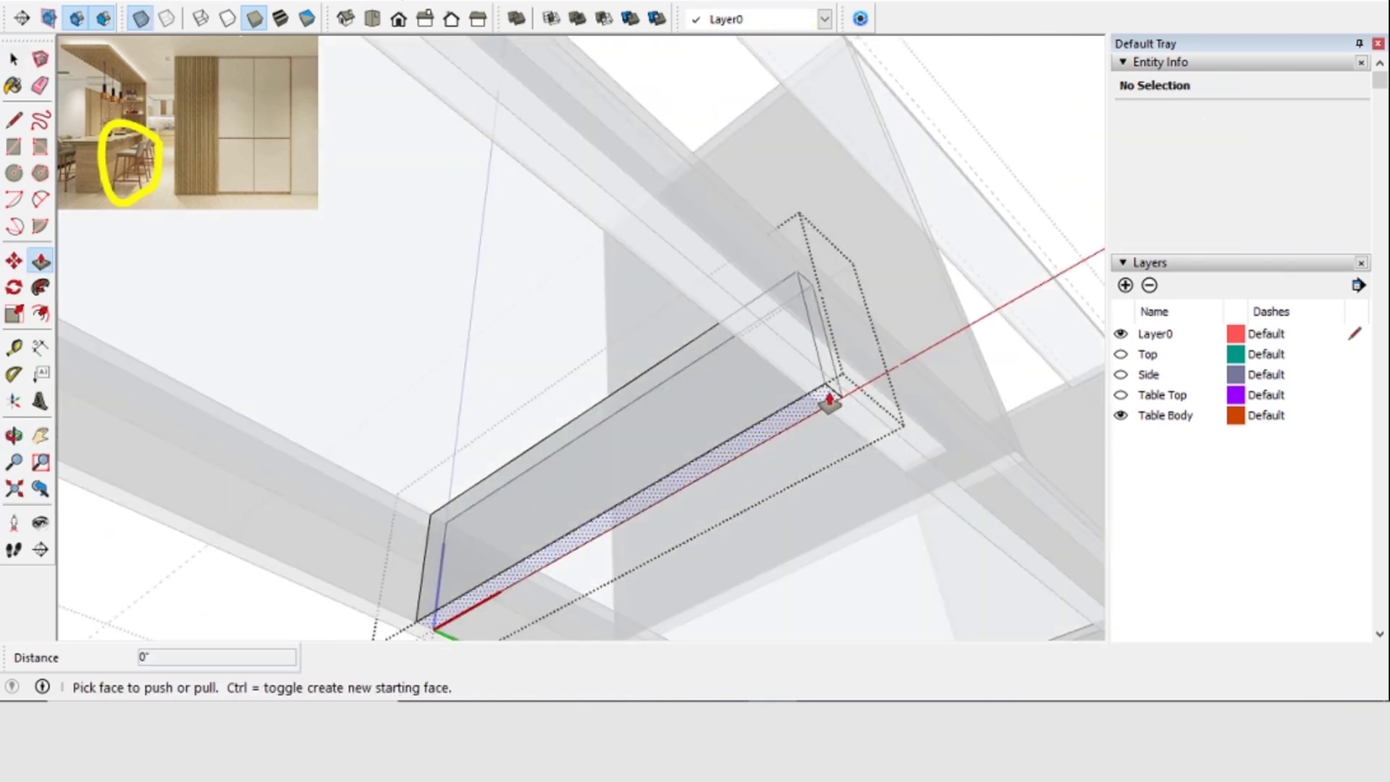
pyautogui.click(830, 399)
pyautogui.click(822, 377)
pyautogui.moveTo(811, 377); pyautogui.dragTo(708, 357, button='middle')
pyautogui.press('space')
pyautogui.click(348, 347)
pyautogui.moveTo(348, 347); pyautogui.dragTo(239, 500, button='middle')
pyautogui.click(141, 18)
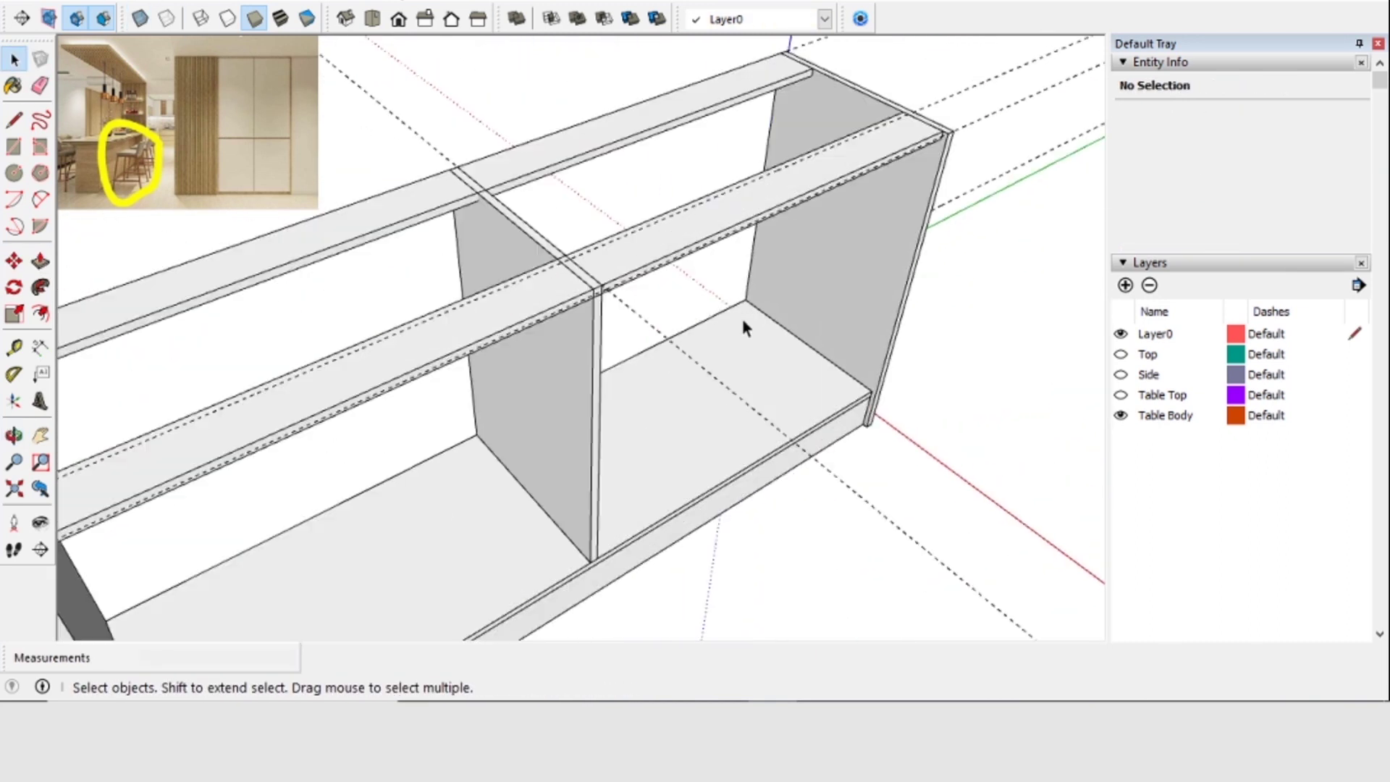
# Open the middle divider component and notch its top front corner for the rail using a 4" by 11/16" rectangle
pyautogui.scroll(-4, 760, 282)
pyautogui.moveTo(772, 233); pyautogui.dragTo(724, 239, button='middle')
pyautogui.scroll(6, 729, 242)
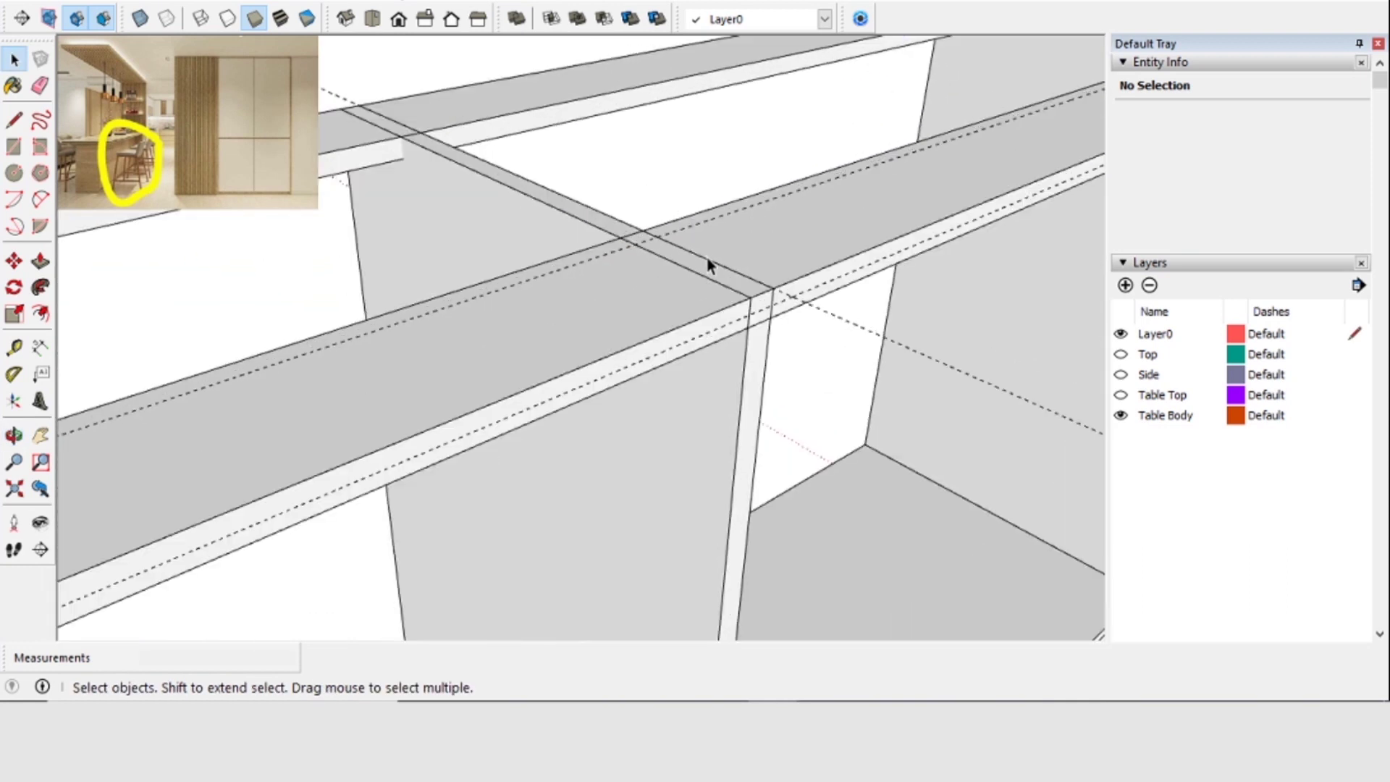
pyautogui.scroll(2, 709, 259)
pyautogui.click(729, 314)
pyautogui.doubleClick(752, 404)
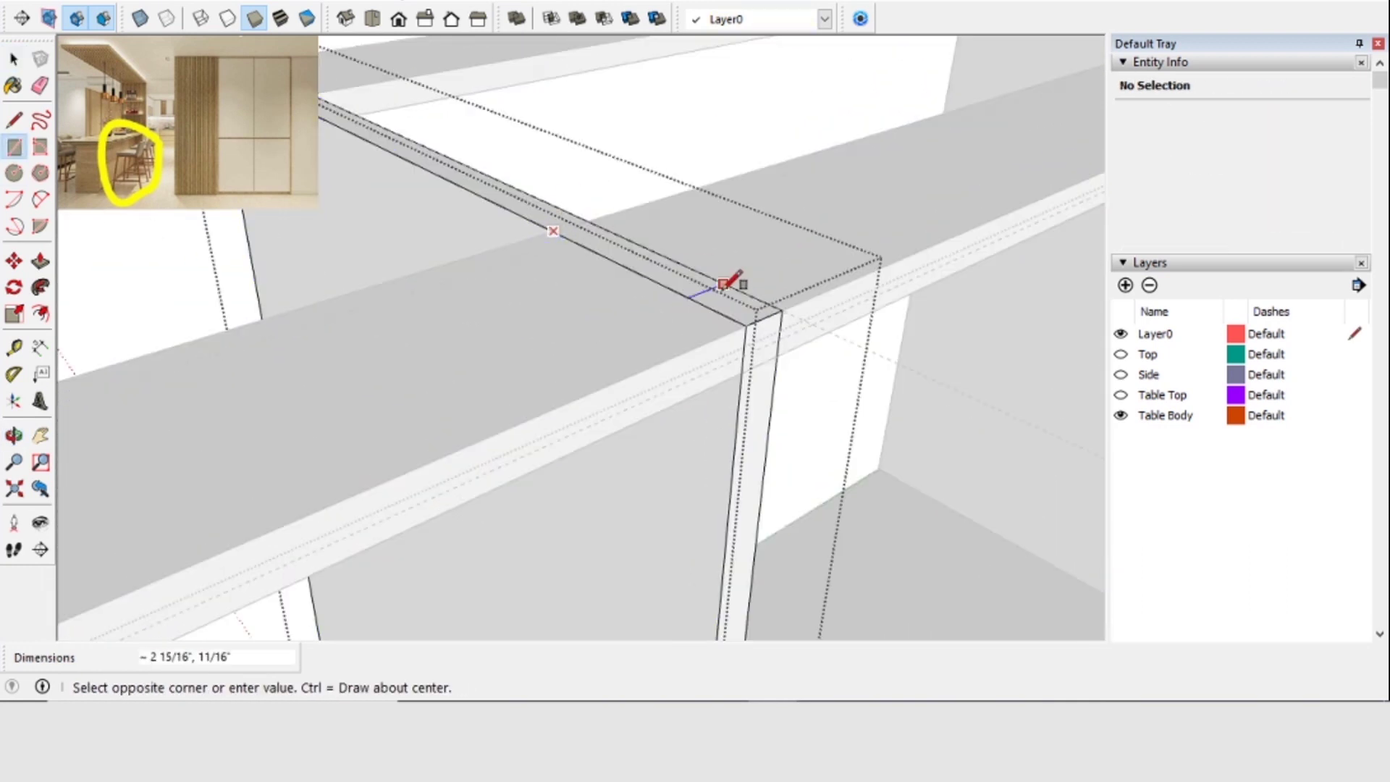
pyautogui.click(40, 262)
pyautogui.moveTo(829, 273); pyautogui.dragTo(545, 219, button='middle')
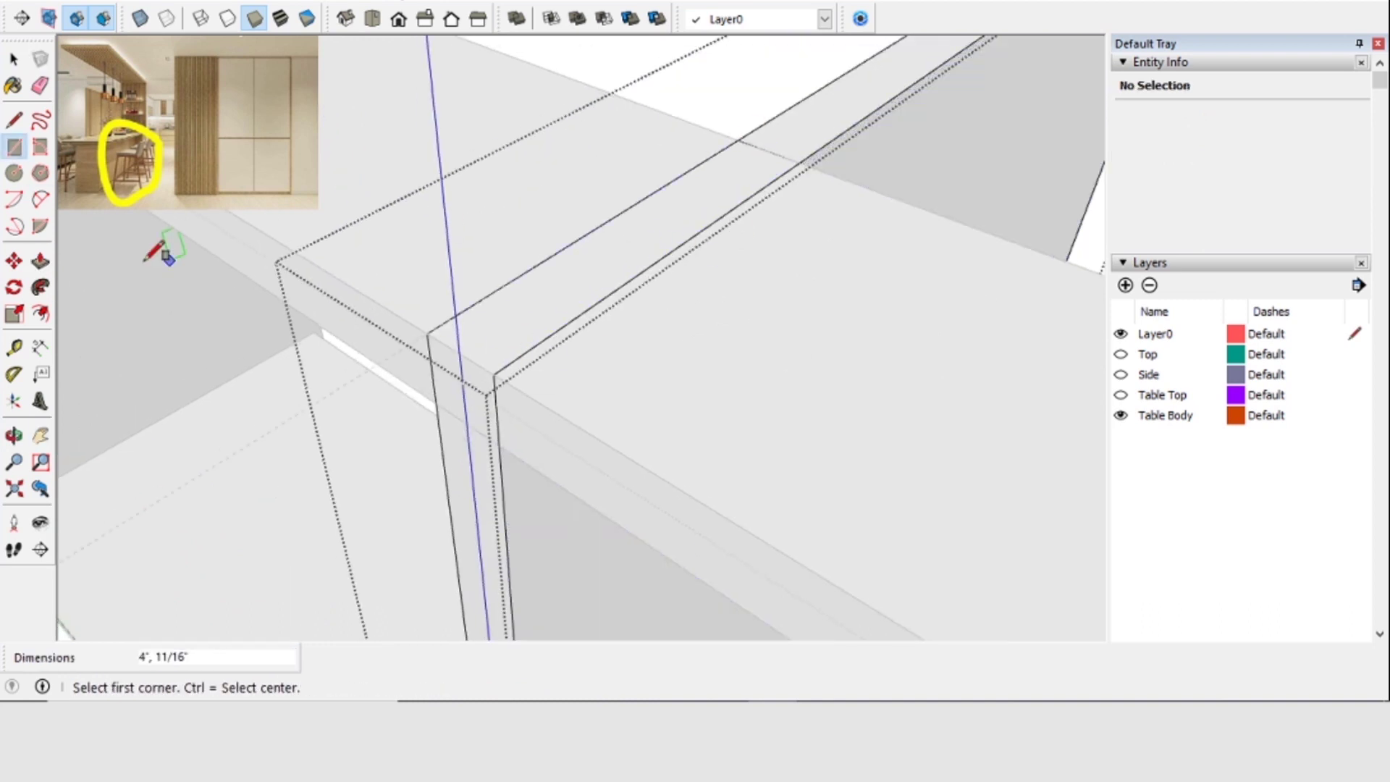
pyautogui.press('p')
pyautogui.click(534, 466)
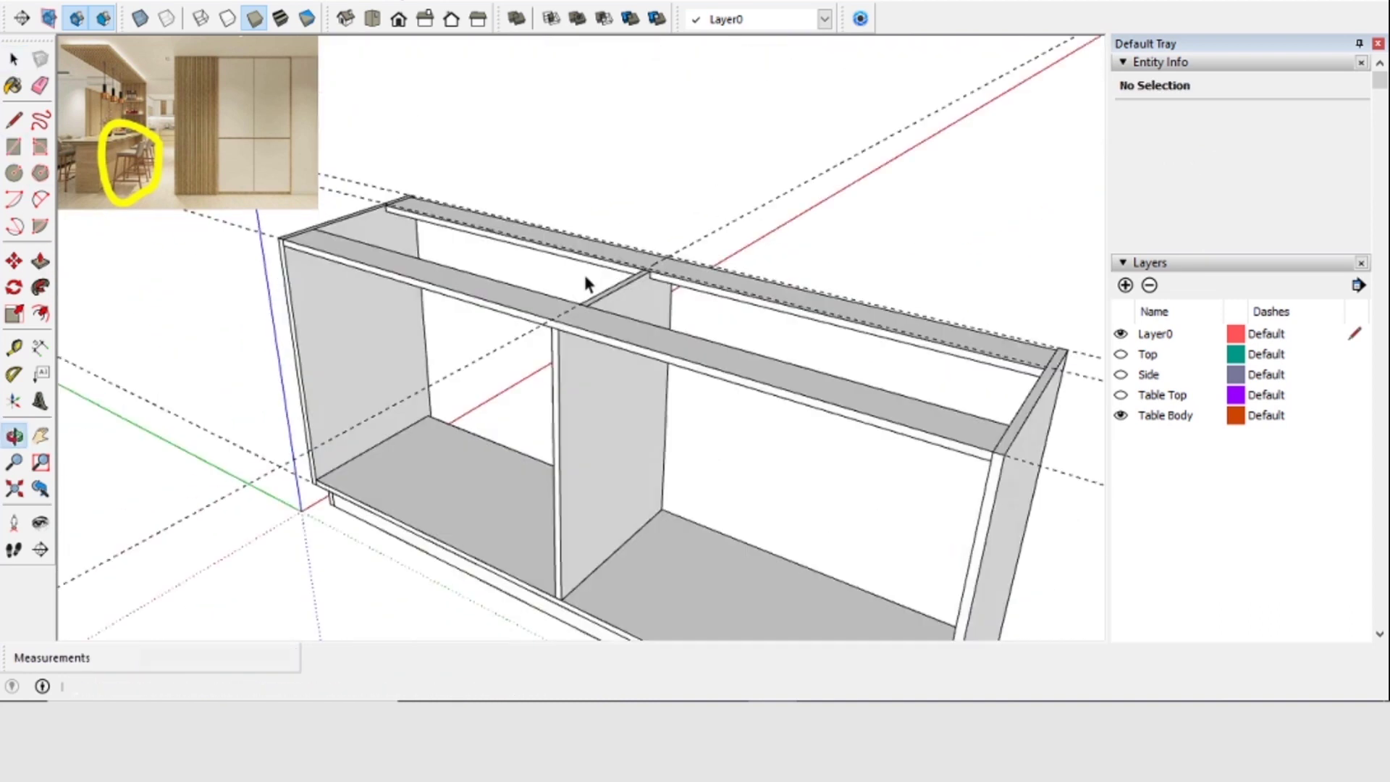
pyautogui.moveTo(585, 276); pyautogui.dragTo(753, 220, button='middle')
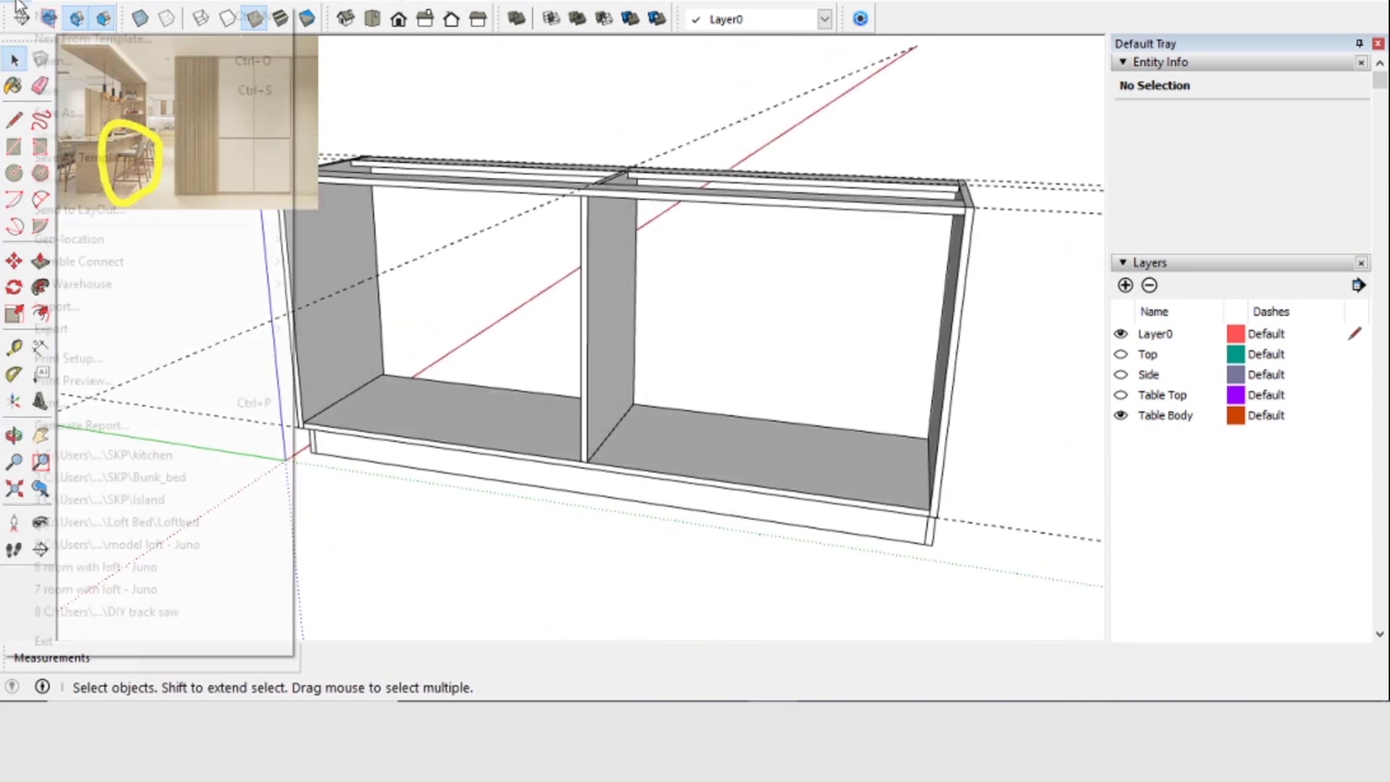
# Save the model as "center table" in the client's Center Table designs folder
pyautogui.click(43, 69)
pyautogui.moveTo(304, 435); pyautogui.dragTo(304, 268)
pyautogui.click(87, 248)
pyautogui.doubleClick(381, 205)
pyautogui.doubleClick(382, 204)
pyautogui.click(251, 580)
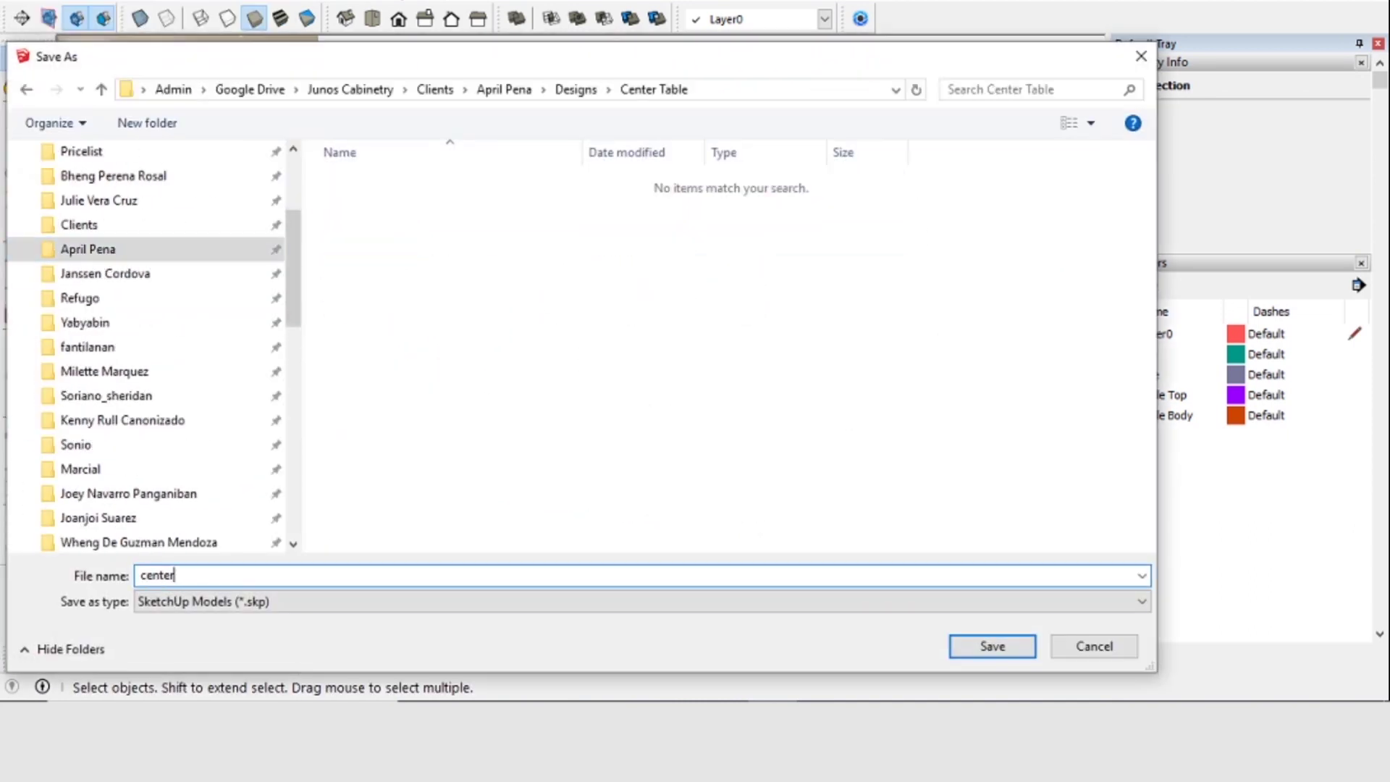
pyautogui.press('Return')
# Place two horizontal Tape Measure guides 3" apart across the counter front, below the front top rail
pyautogui.scroll(3, 811, 311)
pyautogui.moveTo(811, 312); pyautogui.dragTo(858, 205, button='middle')
pyautogui.scroll(-3, 856, 285)
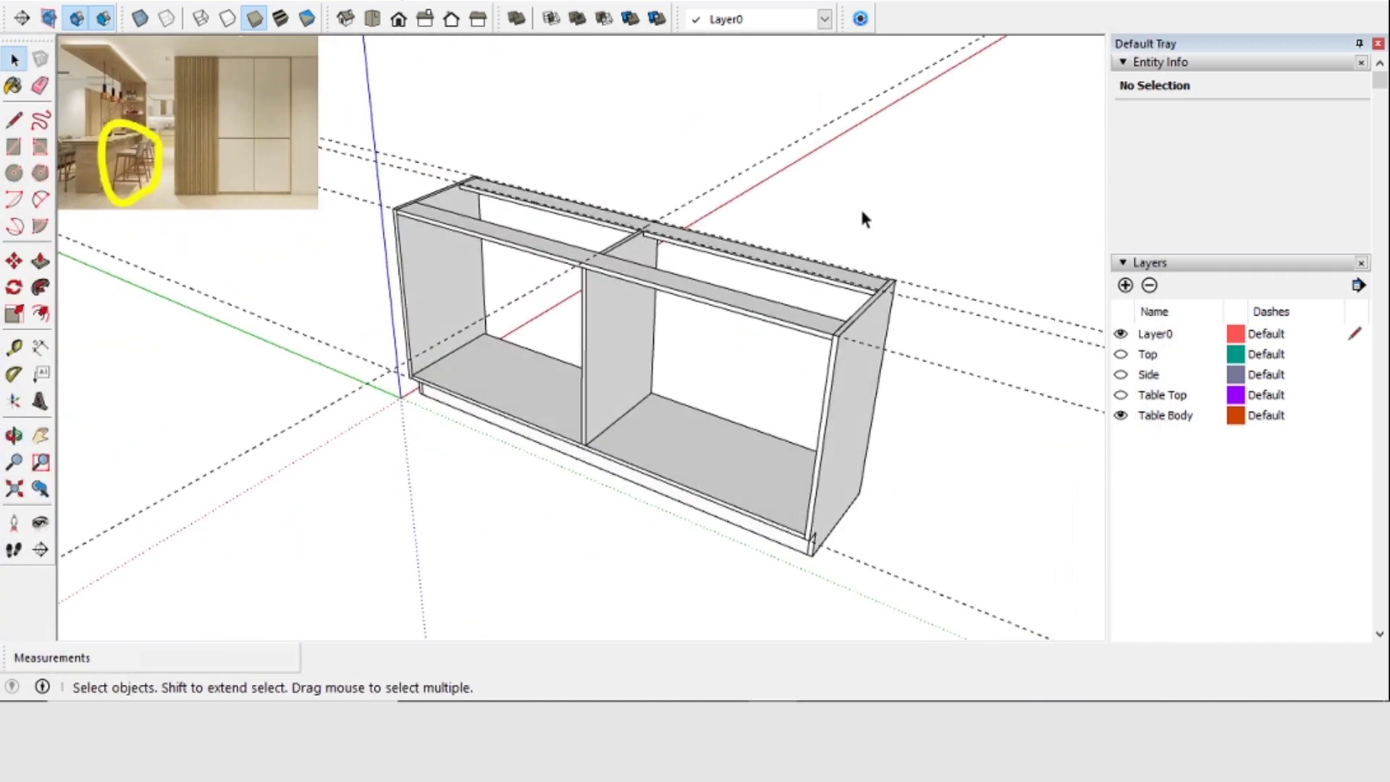
pyautogui.scroll(3, 692, 315)
pyautogui.scroll(-2, 694, 327)
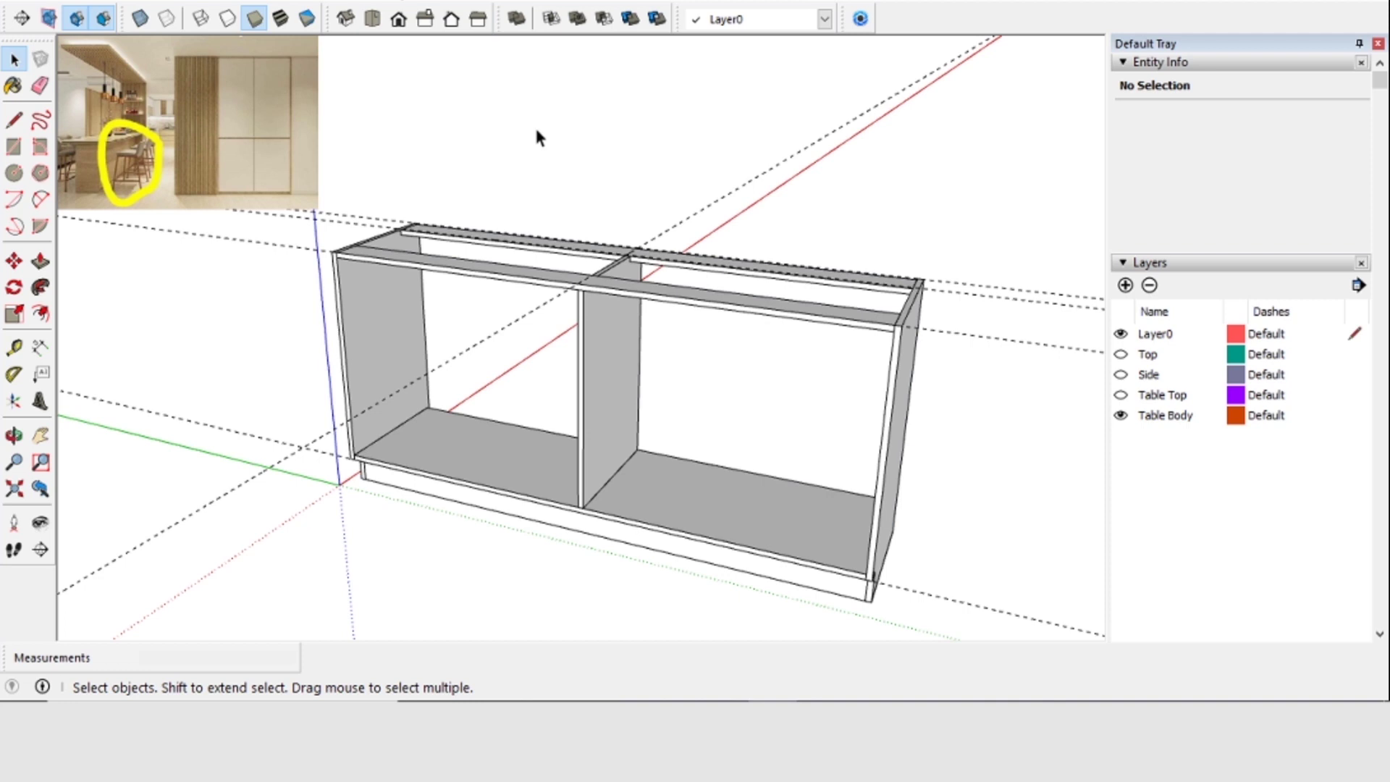
pyautogui.moveTo(450, 320); pyautogui.dragTo(539, 311, button='middle')
pyautogui.scroll(3, 539, 313)
pyautogui.click(14, 347)
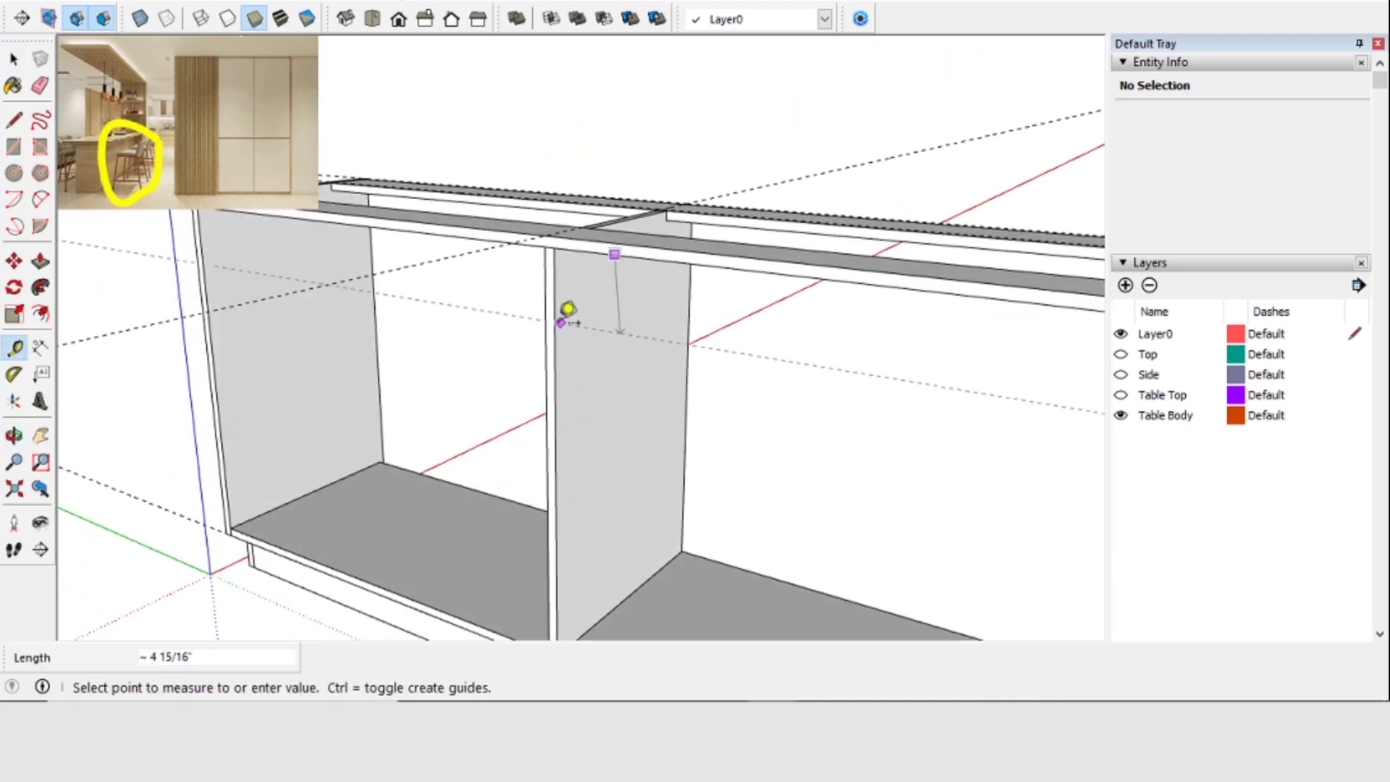
pyautogui.scroll(-2, 568, 311)
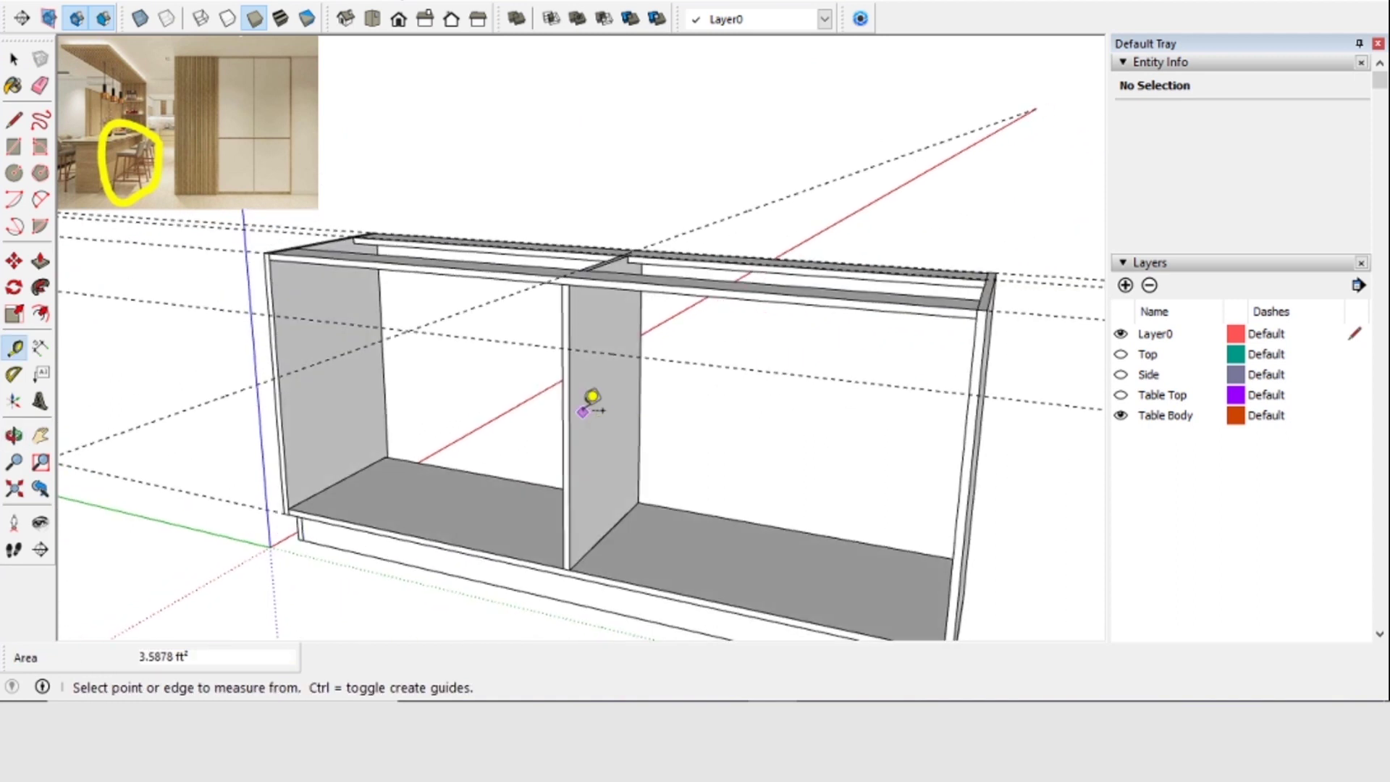
pyautogui.click(578, 377)
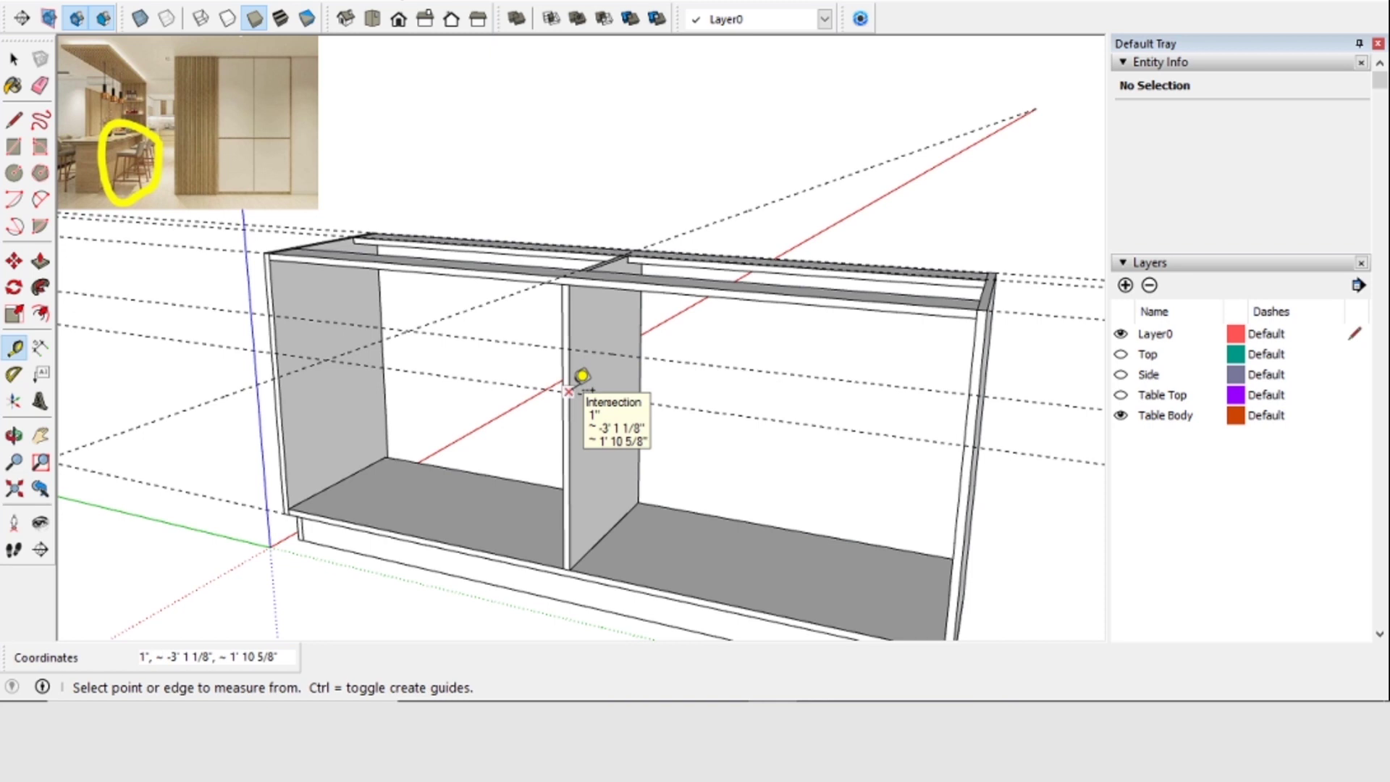
# Draw a rectangular front rail between the two guides, extrude it 11/16" and make it a component
pyautogui.press('r')
pyautogui.click(224, 319)
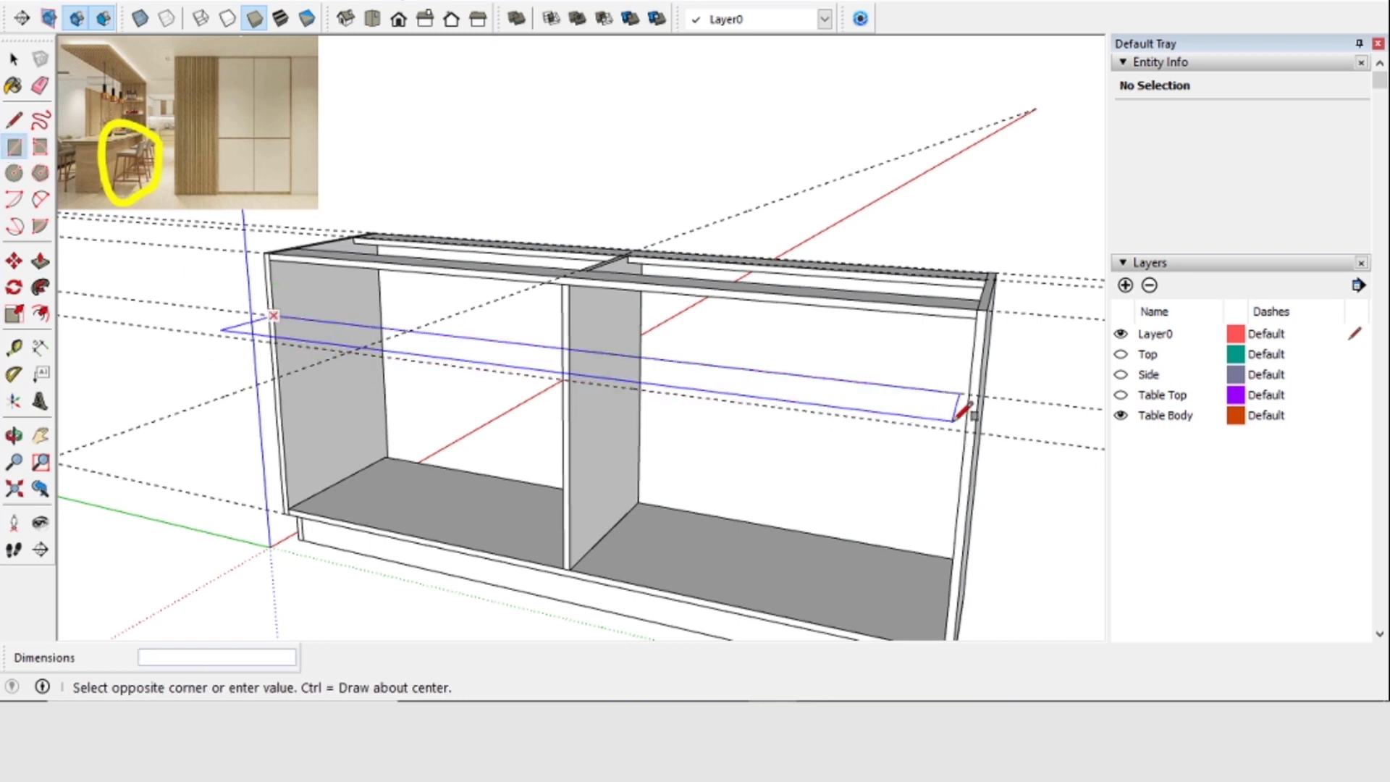
pyautogui.click(963, 403)
pyautogui.scroll(3, 366, 397)
pyautogui.press('p')
pyautogui.click(431, 389)
pyautogui.write('11/16')
pyautogui.press('Return')
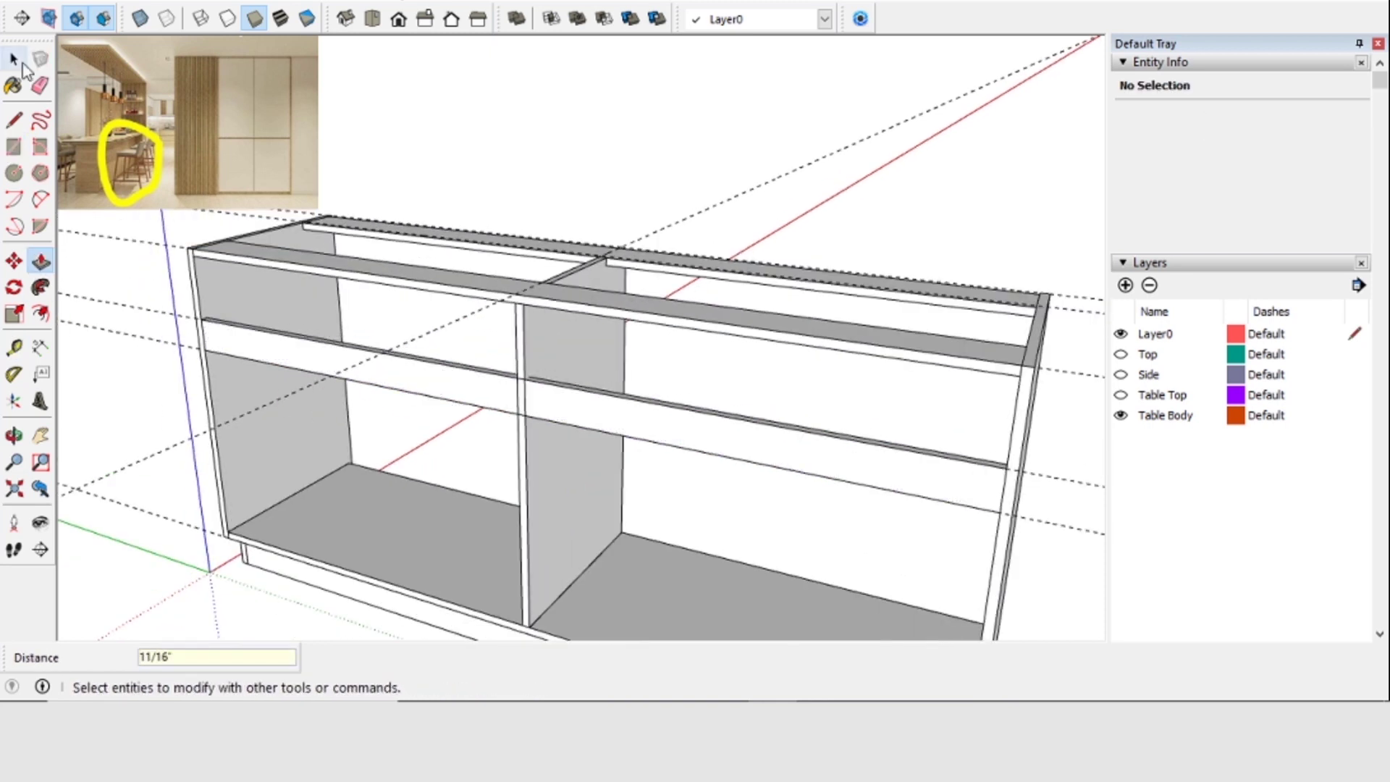
pyautogui.click(17, 59)
pyautogui.tripleClick(434, 385)
pyautogui.rightClick(434, 385)
pyautogui.click(559, 542)
pyautogui.press('Return')
# Try to notch the middle divider where the new front rail crosses it, using Push/Pull
pyautogui.scroll(2, 558, 353)
pyautogui.press('r')
pyautogui.click(40, 260)
pyautogui.click(492, 404)
pyautogui.click(599, 379)
pyautogui.press('space')
pyautogui.click(745, 350)
# Delete the stray vertical edge where the front rail meets the middle divider
pyautogui.scroll(-4, 744, 350)
pyautogui.moveTo(674, 441); pyautogui.dragTo(640, 475, button='middle')
pyautogui.scroll(4, 638, 434)
pyautogui.doubleClick(494, 290)
pyautogui.click(498, 285)
pyautogui.doubleClick(505, 217)
pyautogui.click(502, 278)
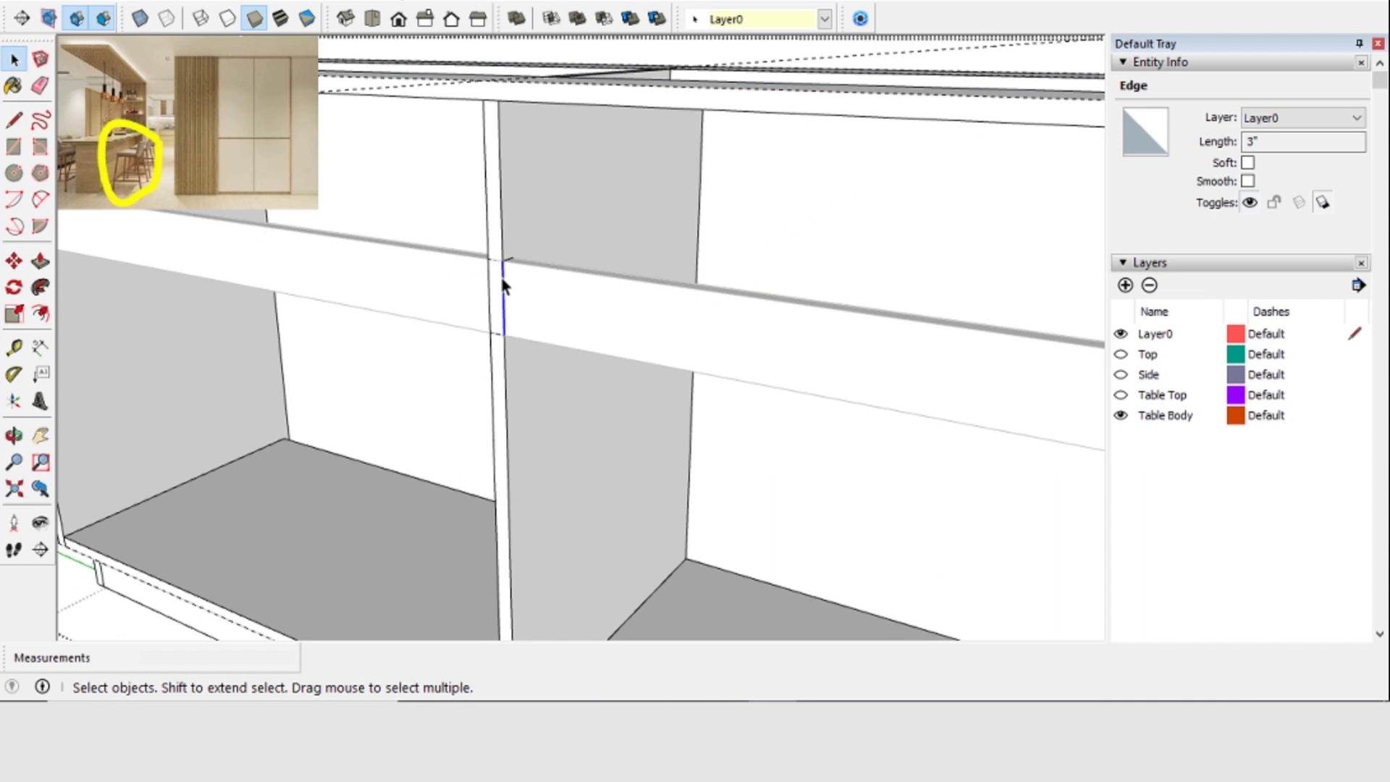
pyautogui.press('Delete')
# Delete the leftover geometry at the middle divider with the new front rail temporarily hidden
pyautogui.moveTo(503, 283); pyautogui.dragTo(494, 327, button='middle')
pyautogui.doubleClick(486, 326)
pyautogui.click(481, 252)
pyautogui.scroll(3, 439, 308)
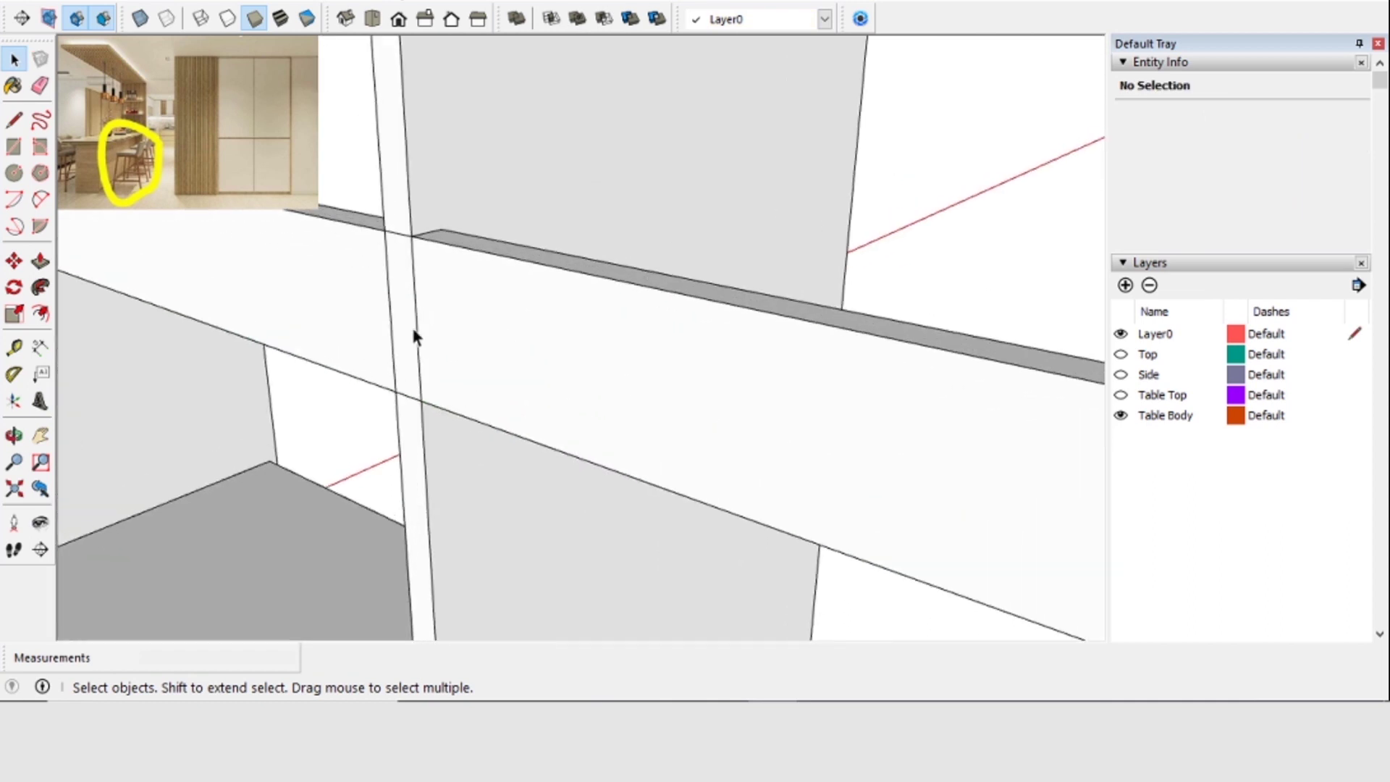
pyautogui.click(413, 329)
pyautogui.click(427, 193)
pyautogui.rightClick(453, 297)
pyautogui.click(503, 232)
pyautogui.doubleClick(464, 341)
pyautogui.scroll(1, 455, 345)
pyautogui.click(434, 308)
pyautogui.press('p')
pyautogui.click(442, 316)
pyautogui.press('Escape')
pyautogui.press('space')
pyautogui.tripleClick(426, 309)
pyautogui.press('Delete')
pyautogui.click(536, 301)
pyautogui.click(45, 2)
pyautogui.moveTo(116, 284)
pyautogui.click(391, 308)
# Open the middle divider component and cut a 3" by 11/16" notch in its front edge to the rail's back face
pyautogui.doubleClick(453, 186)
pyautogui.click(454, 186)
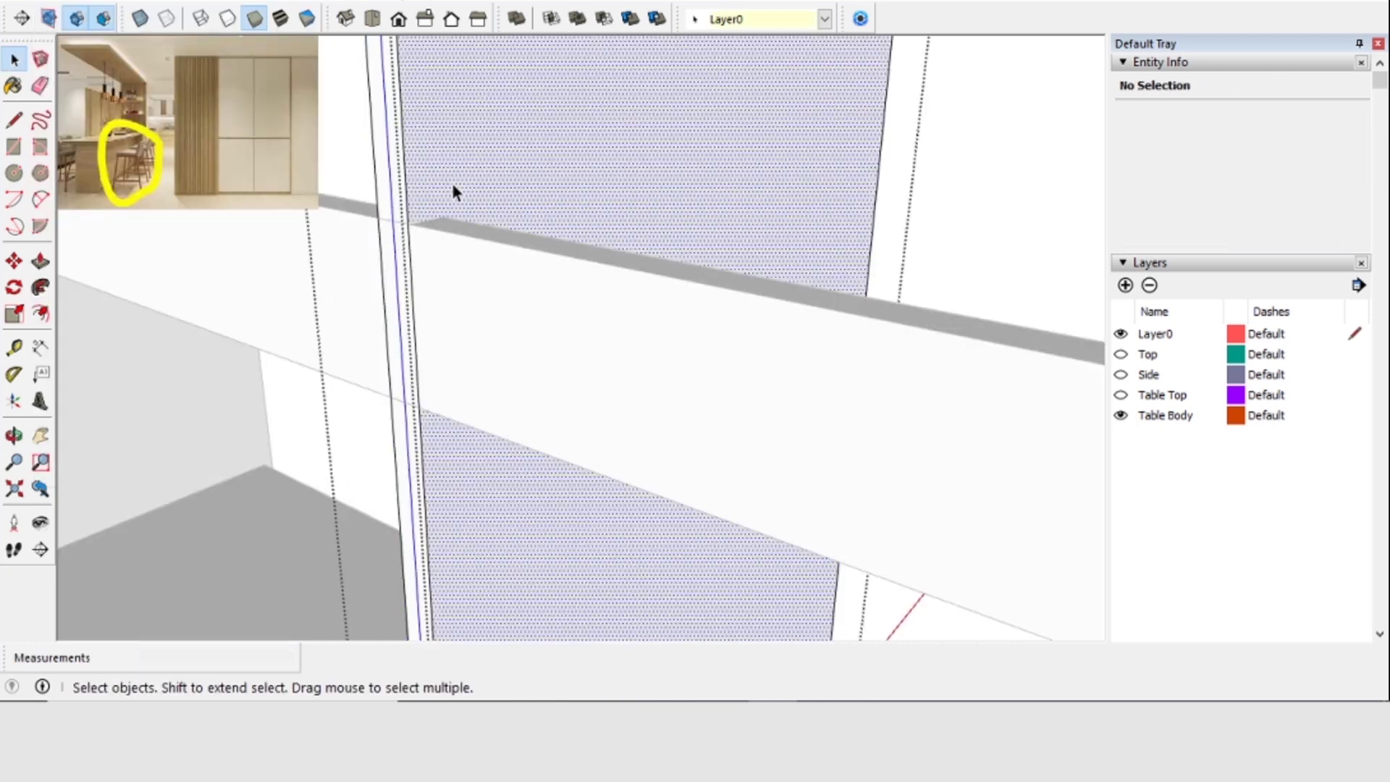
pyautogui.click(391, 181)
pyautogui.click(410, 226)
pyautogui.click(393, 398)
pyautogui.click(41, 262)
pyautogui.click(395, 286)
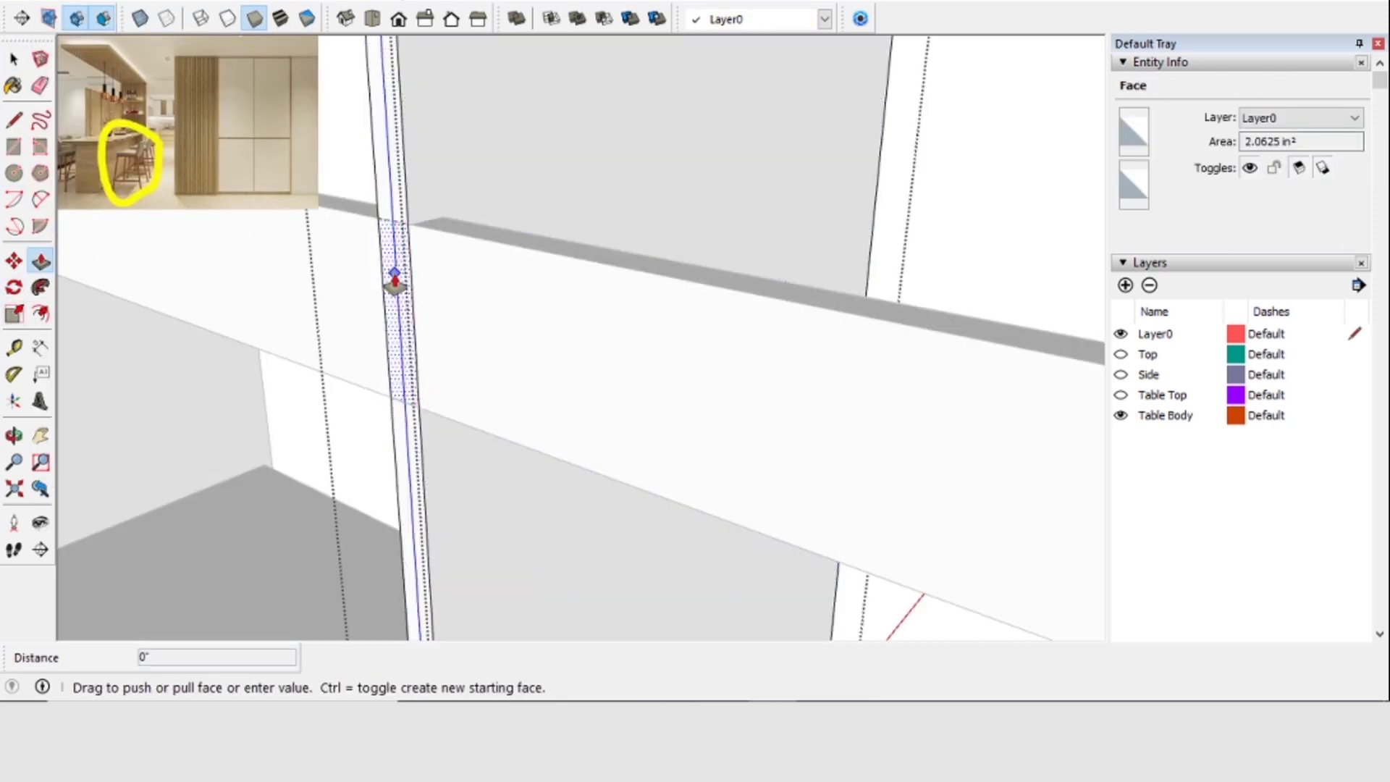
pyautogui.click(443, 218)
pyautogui.press('space')
pyautogui.scroll(-2, 723, 297)
pyautogui.click(807, 335)
pyautogui.moveTo(540, 426); pyautogui.dragTo(507, 464, button='middle')
pyautogui.click(15, 4)
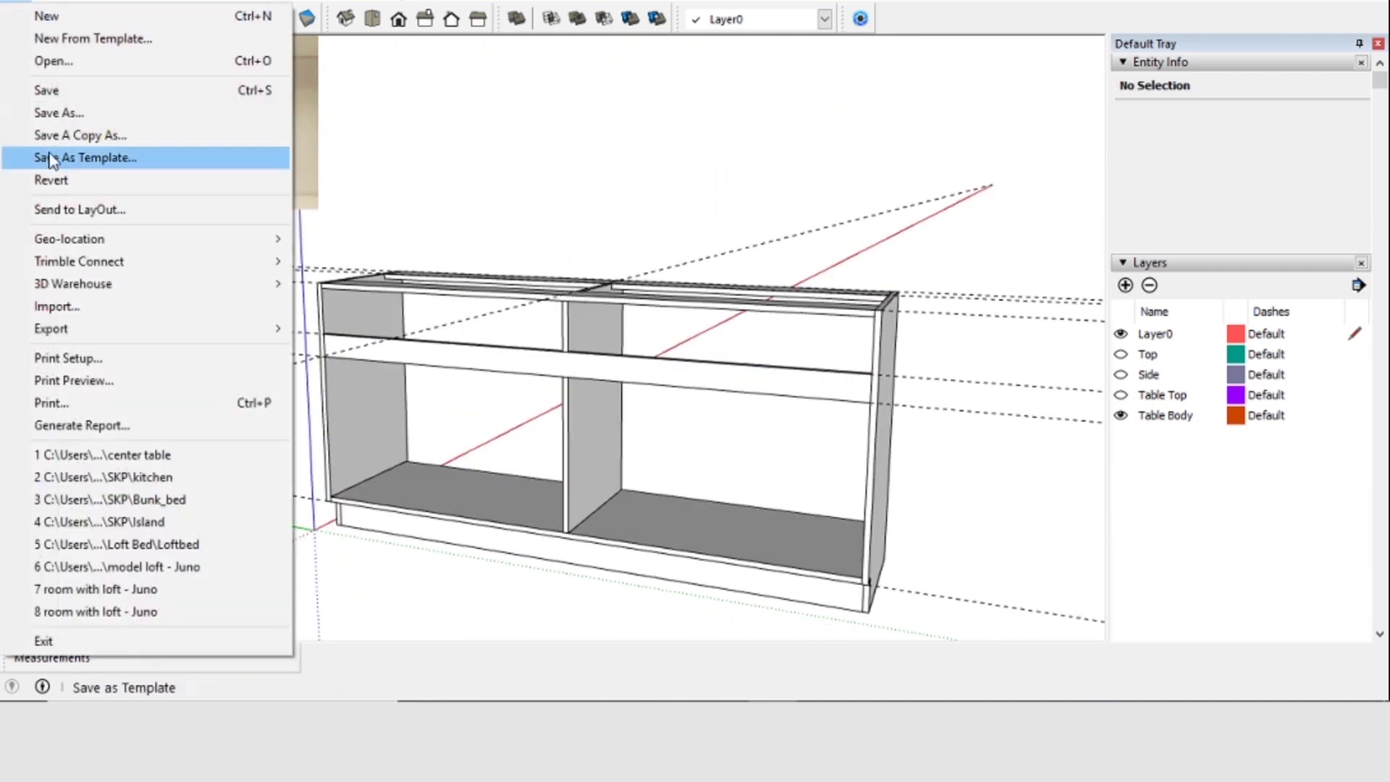
pyautogui.click(536, 254)
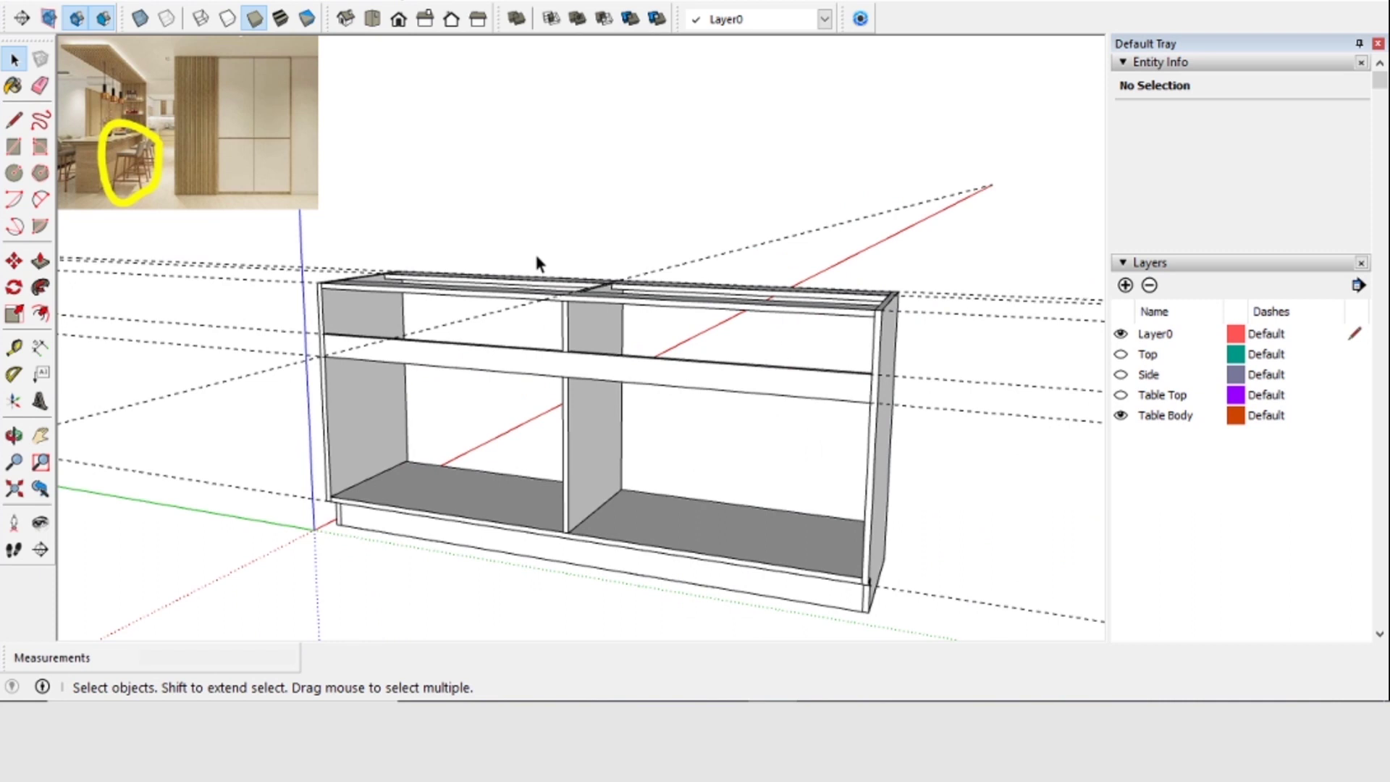
# Draw a rectangle filling the upper left bay above the front rail and extrude it back 1' 4" as a drawer block
pyautogui.scroll(6, 642, 398)
pyautogui.scroll(-3, 416, 424)
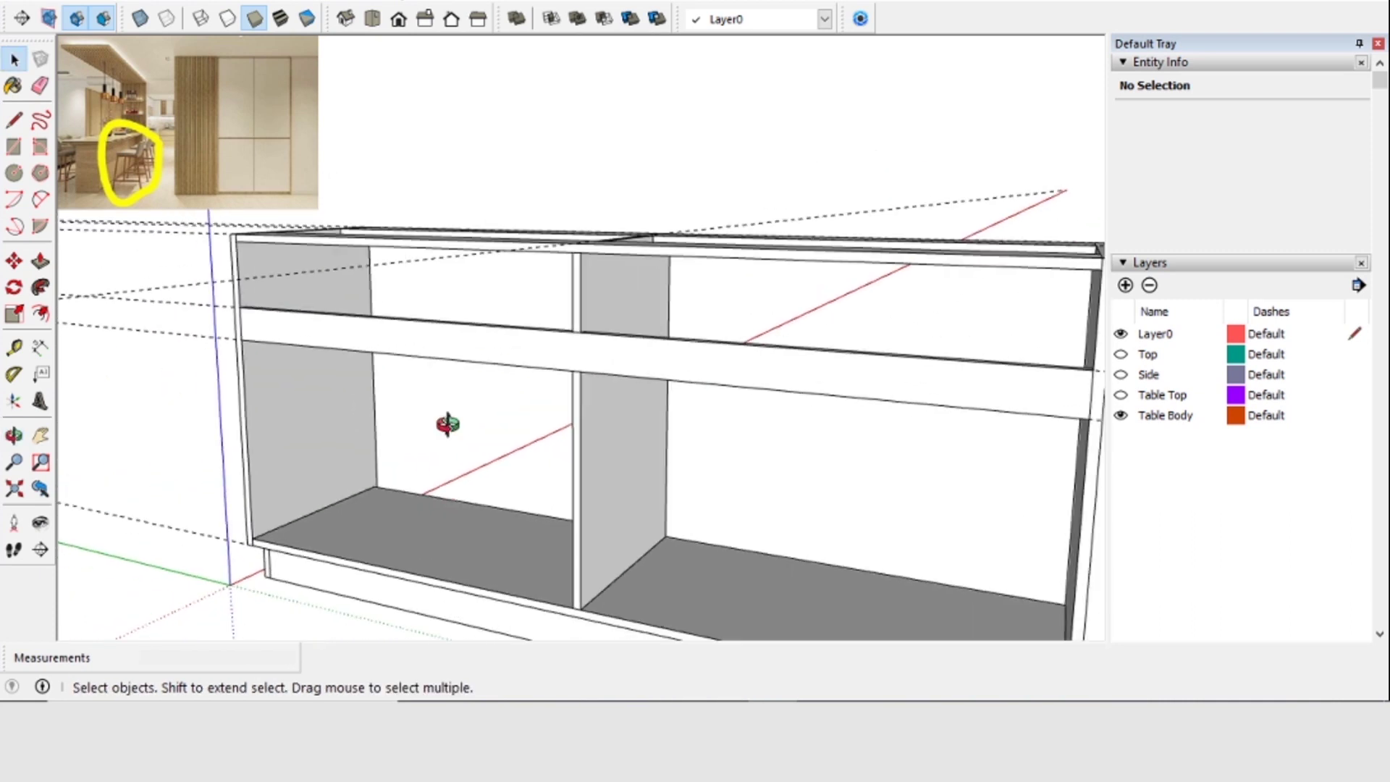
pyautogui.moveTo(474, 413); pyautogui.dragTo(572, 427, button='middle')
pyautogui.scroll(-3, 413, 432)
pyautogui.scroll(6, 621, 466)
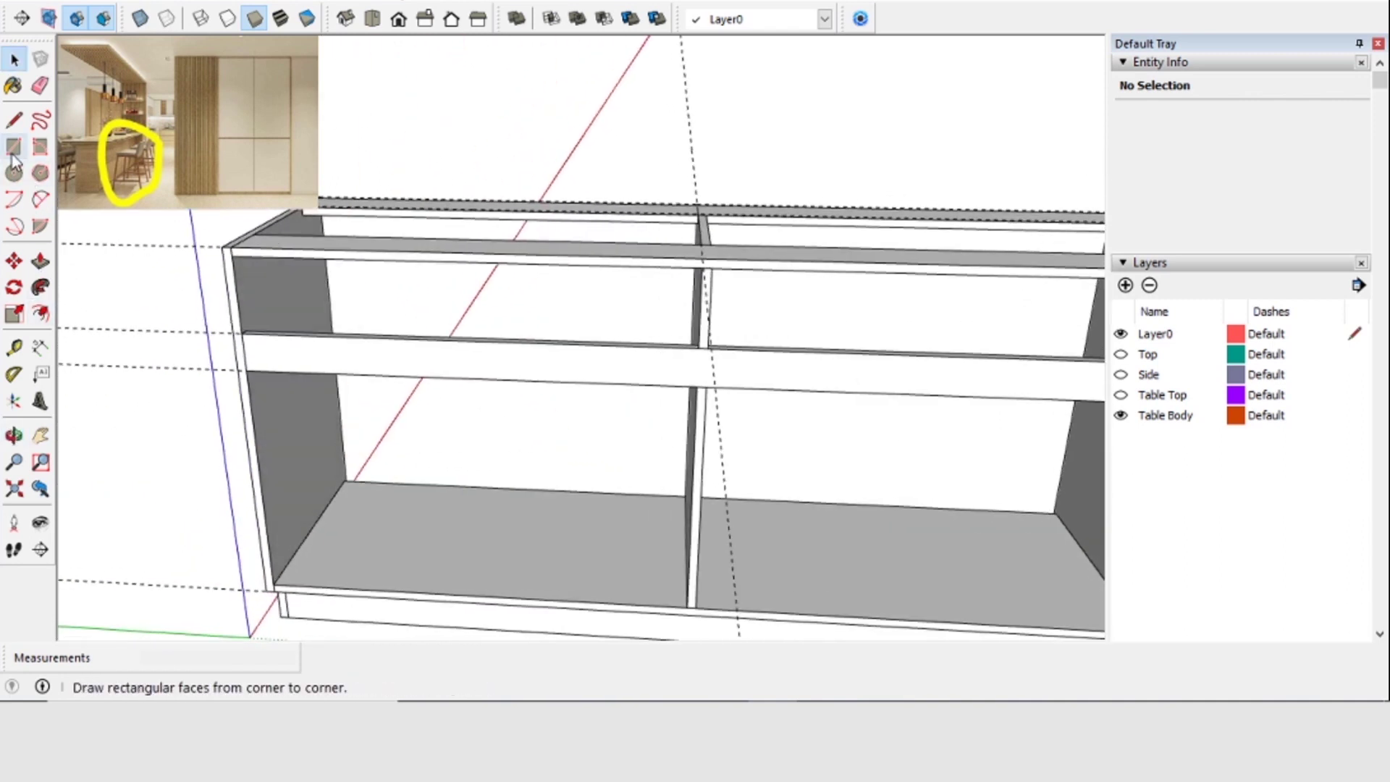
pyautogui.click(697, 348)
pyautogui.moveTo(481, 403); pyautogui.dragTo(391, 394, button='middle')
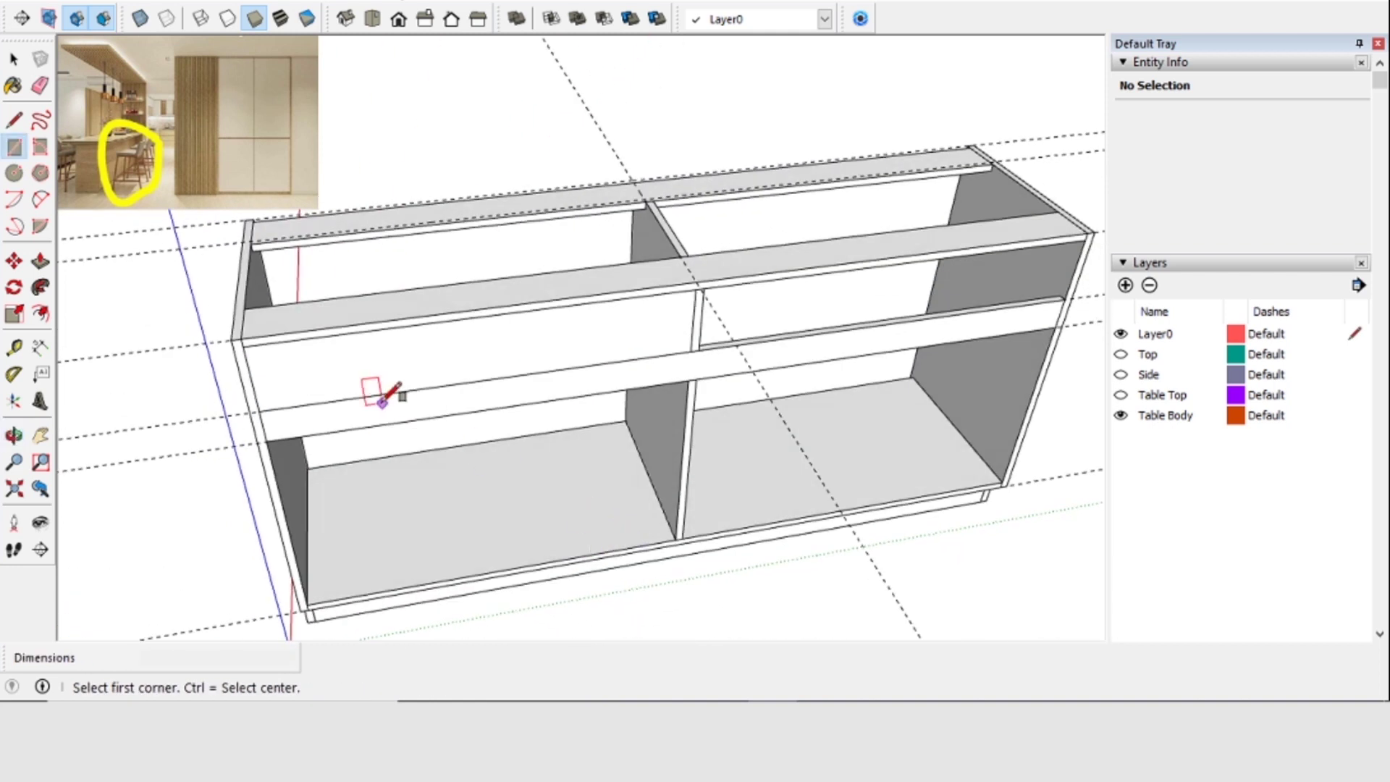
pyautogui.click(40, 261)
pyautogui.click(419, 357)
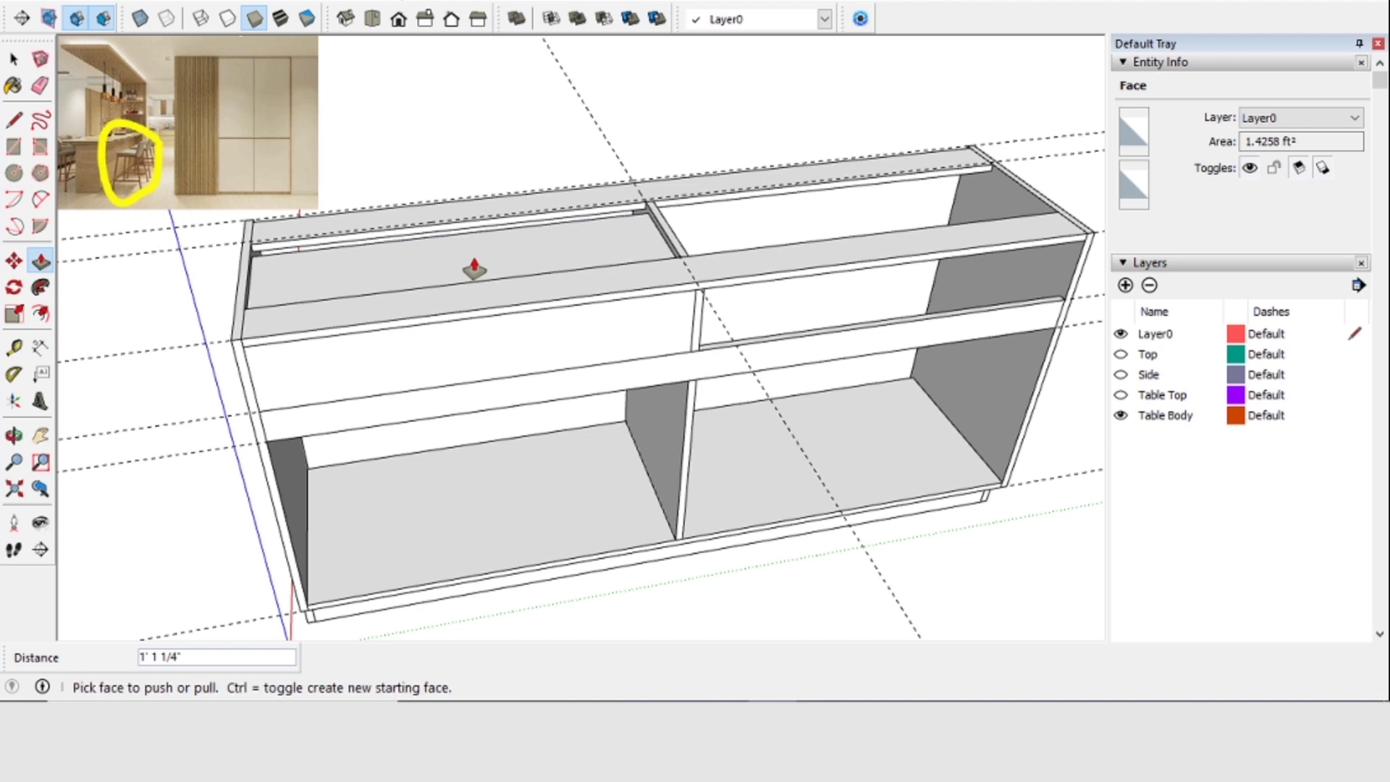
pyautogui.click(475, 271)
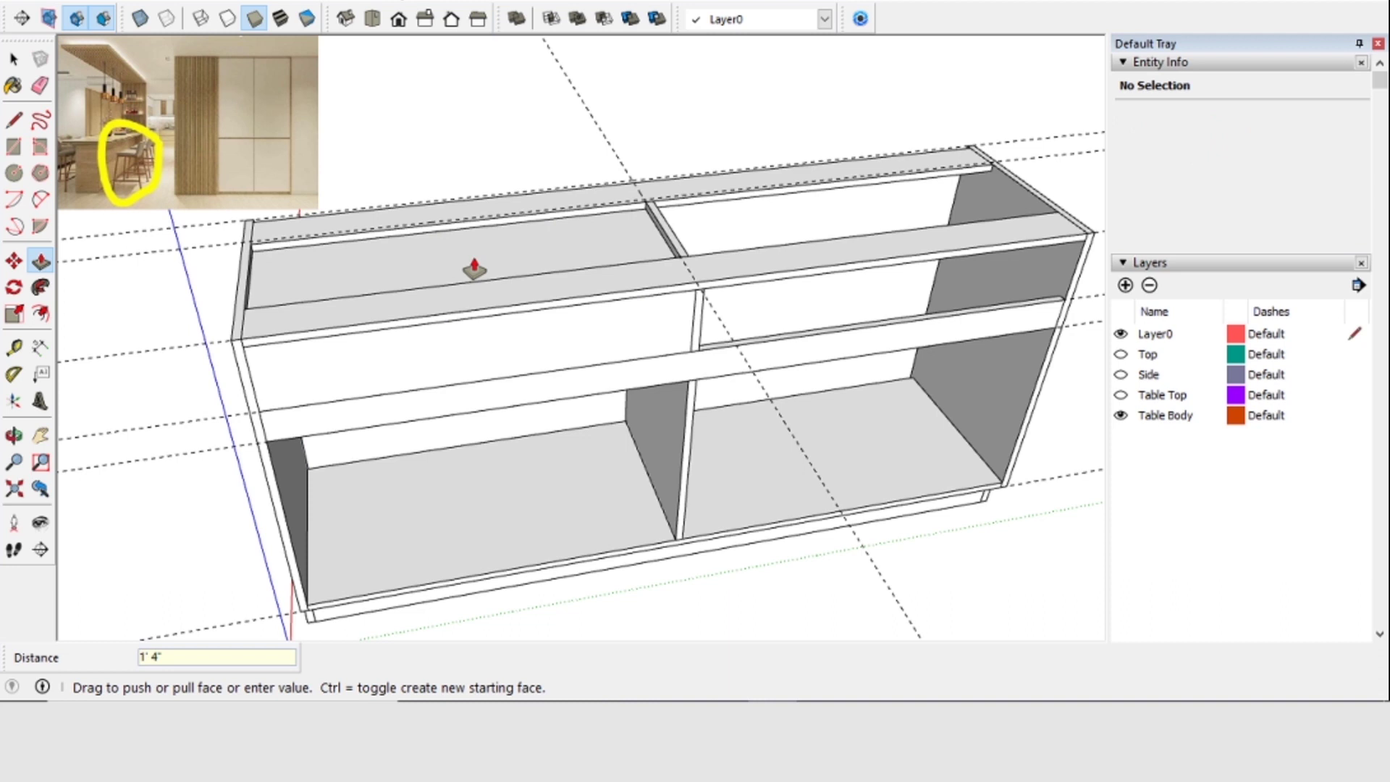
# Select the whole drawer block and make it a component
pyautogui.click(278, 2)
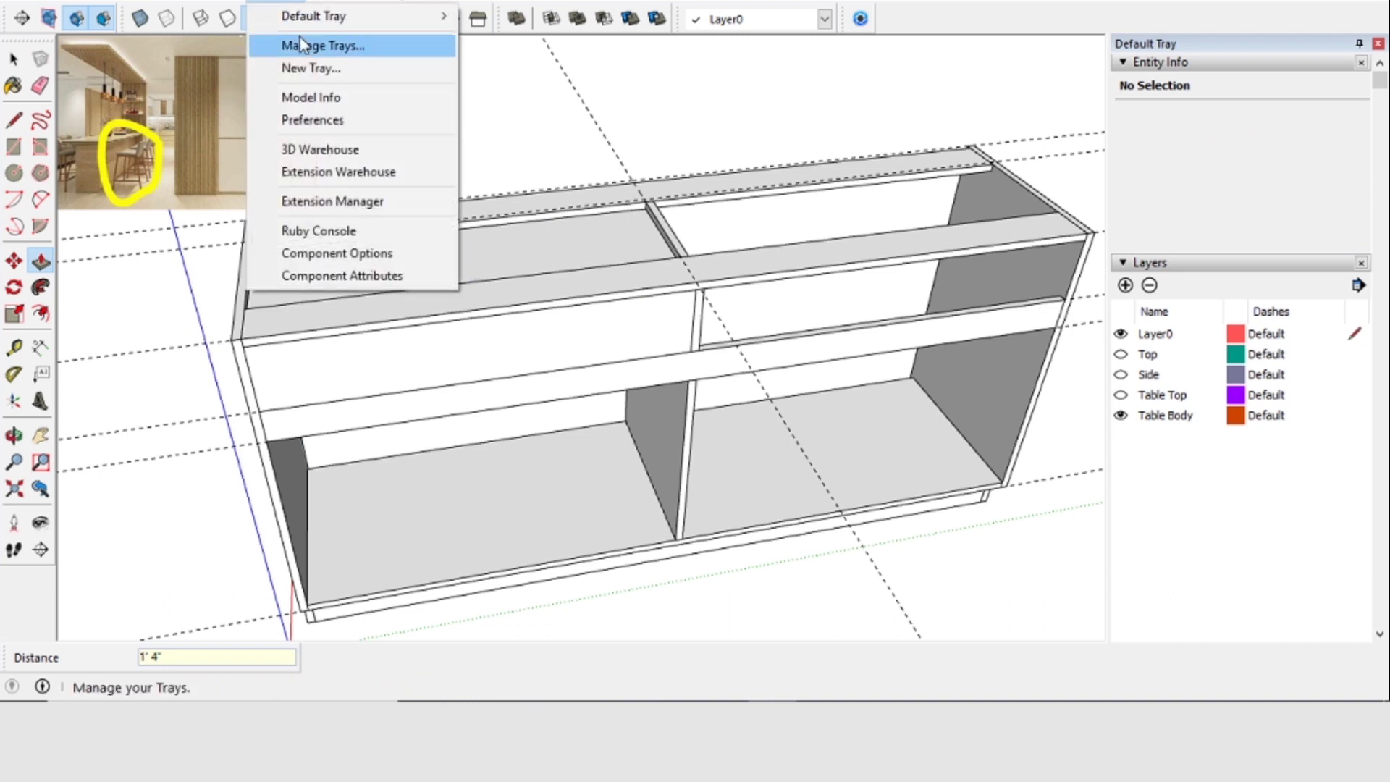
pyautogui.click(2, 95)
pyautogui.tripleClick(517, 252)
pyautogui.rightClick(516, 252)
pyautogui.click(617, 400)
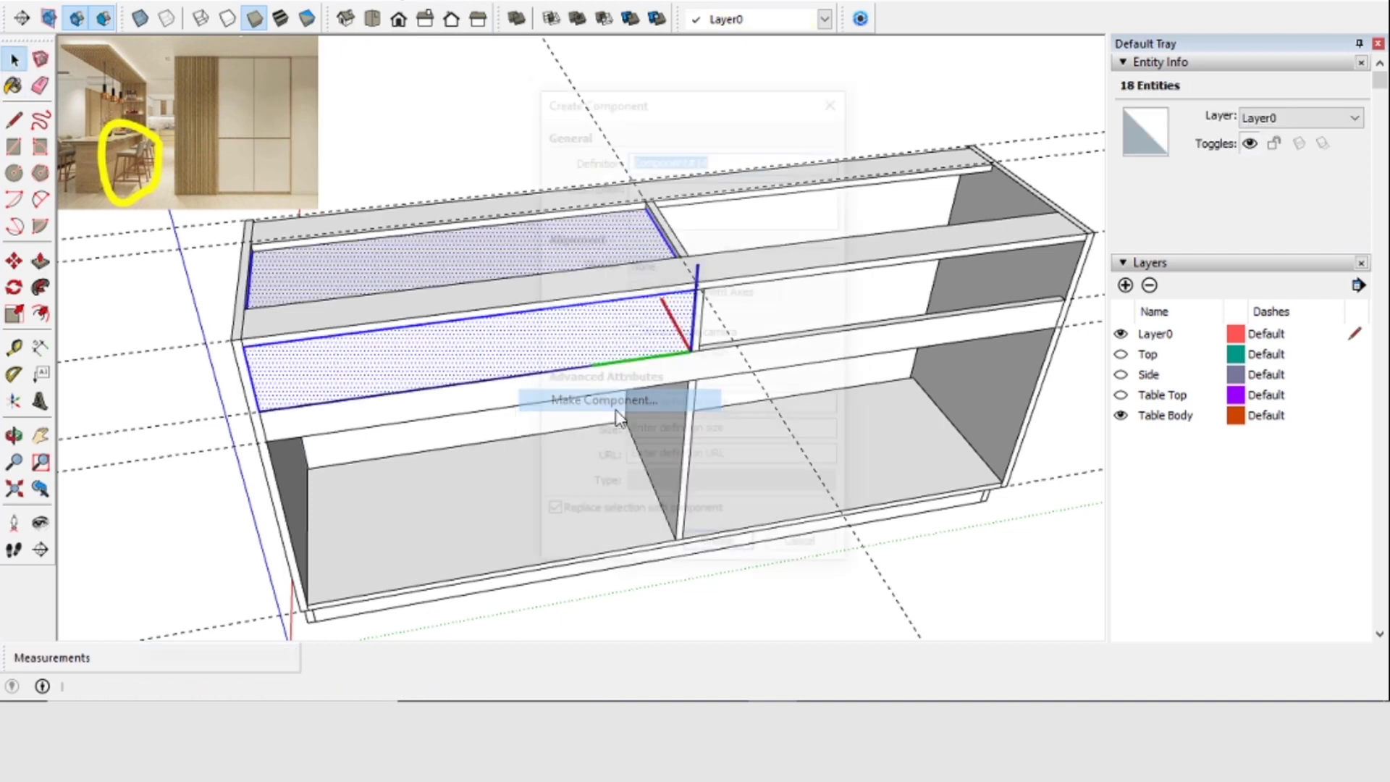
pyautogui.click(706, 551)
# Copy the drawer block component about 34 7/8" sideways into the upper right bay
pyautogui.moveTo(689, 434); pyautogui.dragTo(644, 391, button='middle')
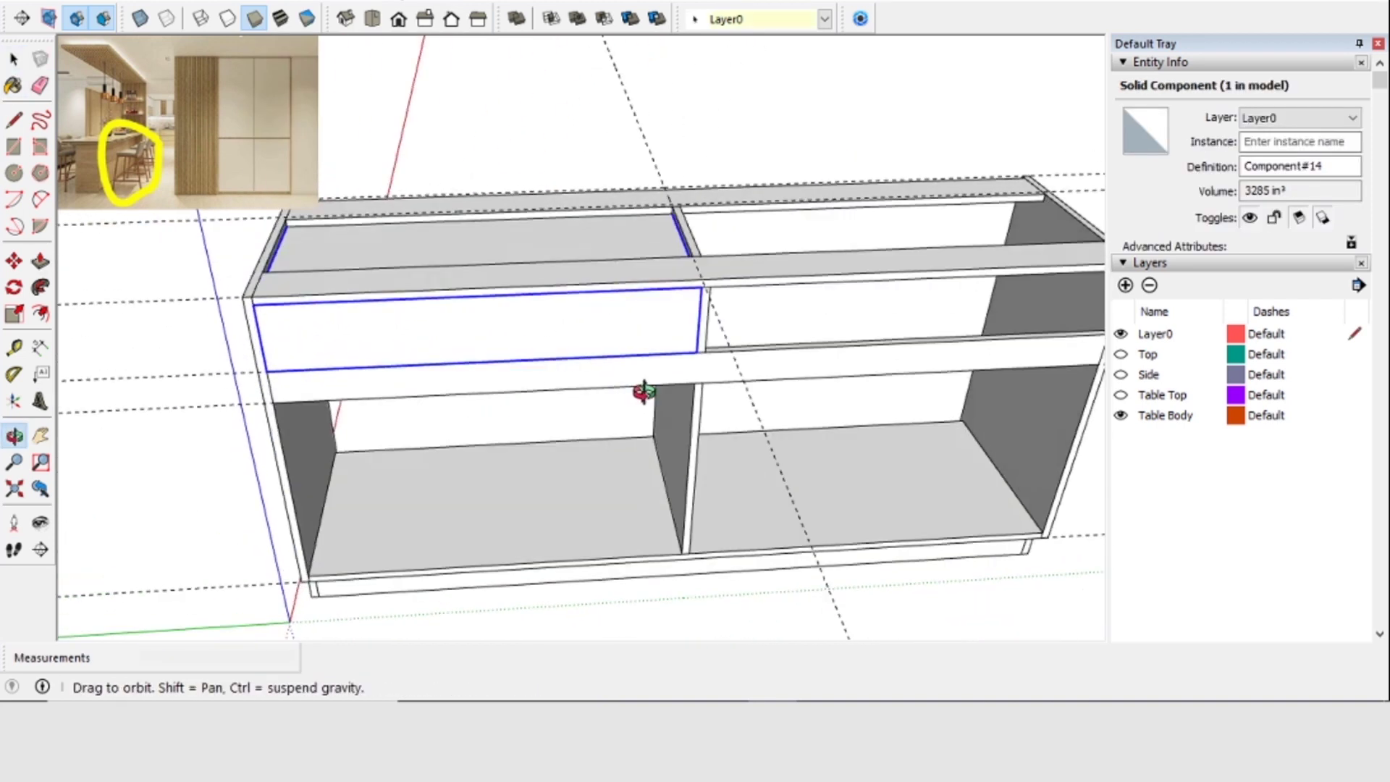
pyautogui.scroll(-1, 678, 385)
pyautogui.moveTo(743, 360); pyautogui.dragTo(811, 356, button='middle')
pyautogui.scroll(2, 811, 356)
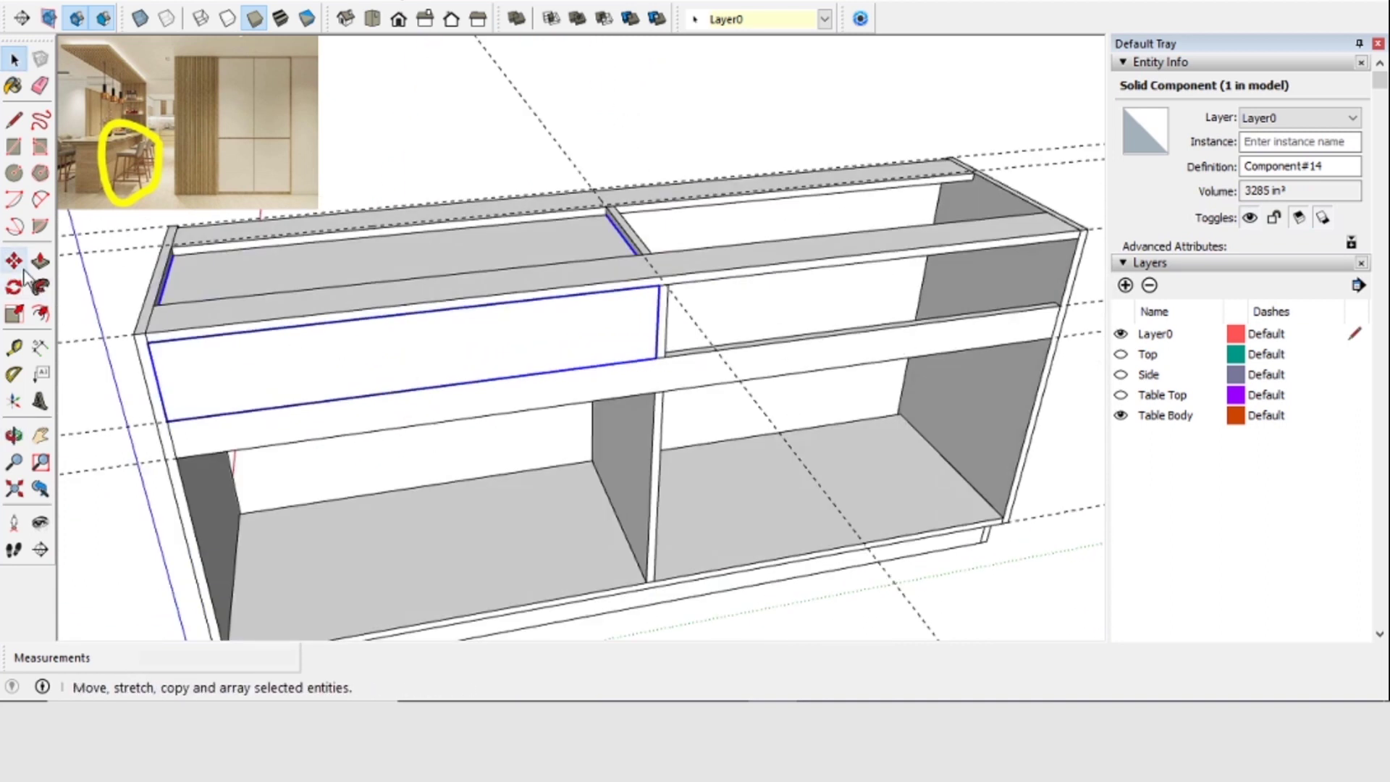
pyautogui.click(653, 356)
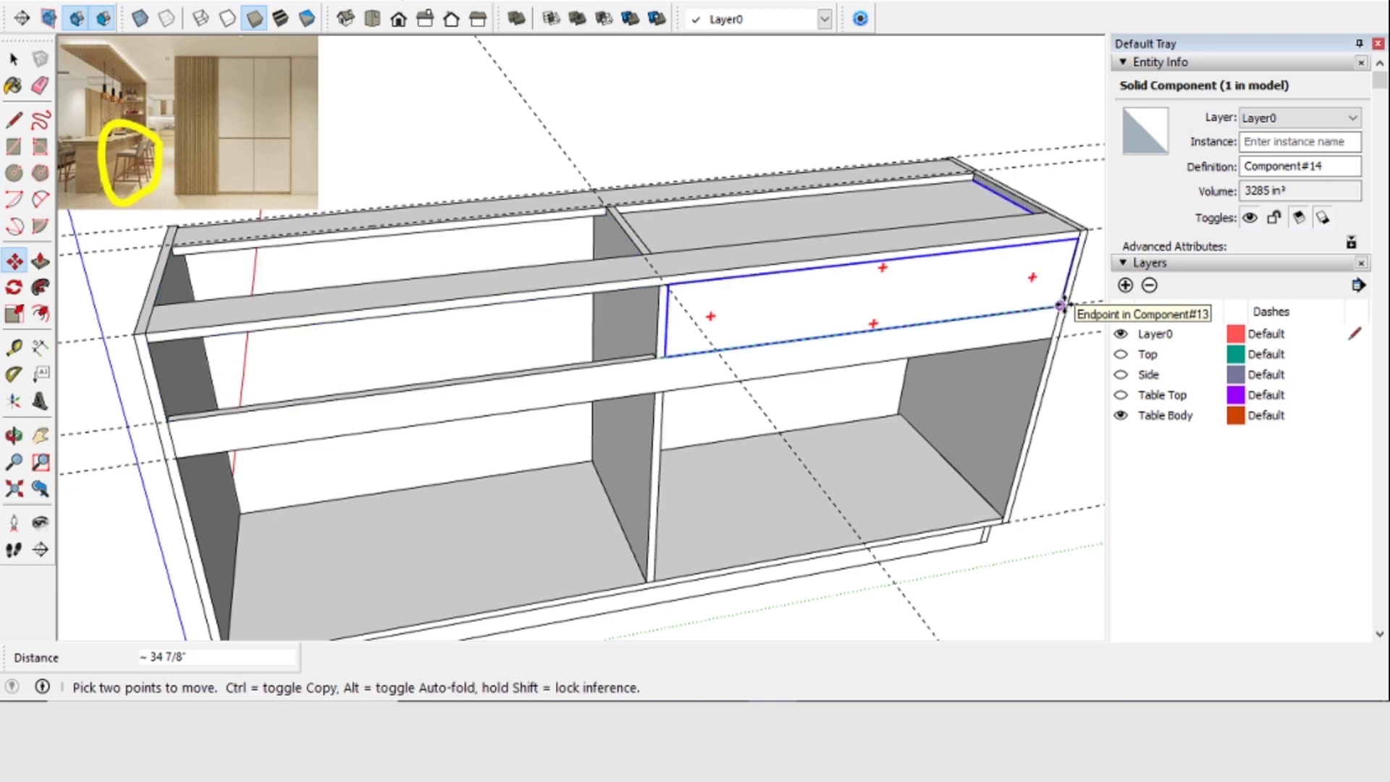
pyautogui.press('ctrl')
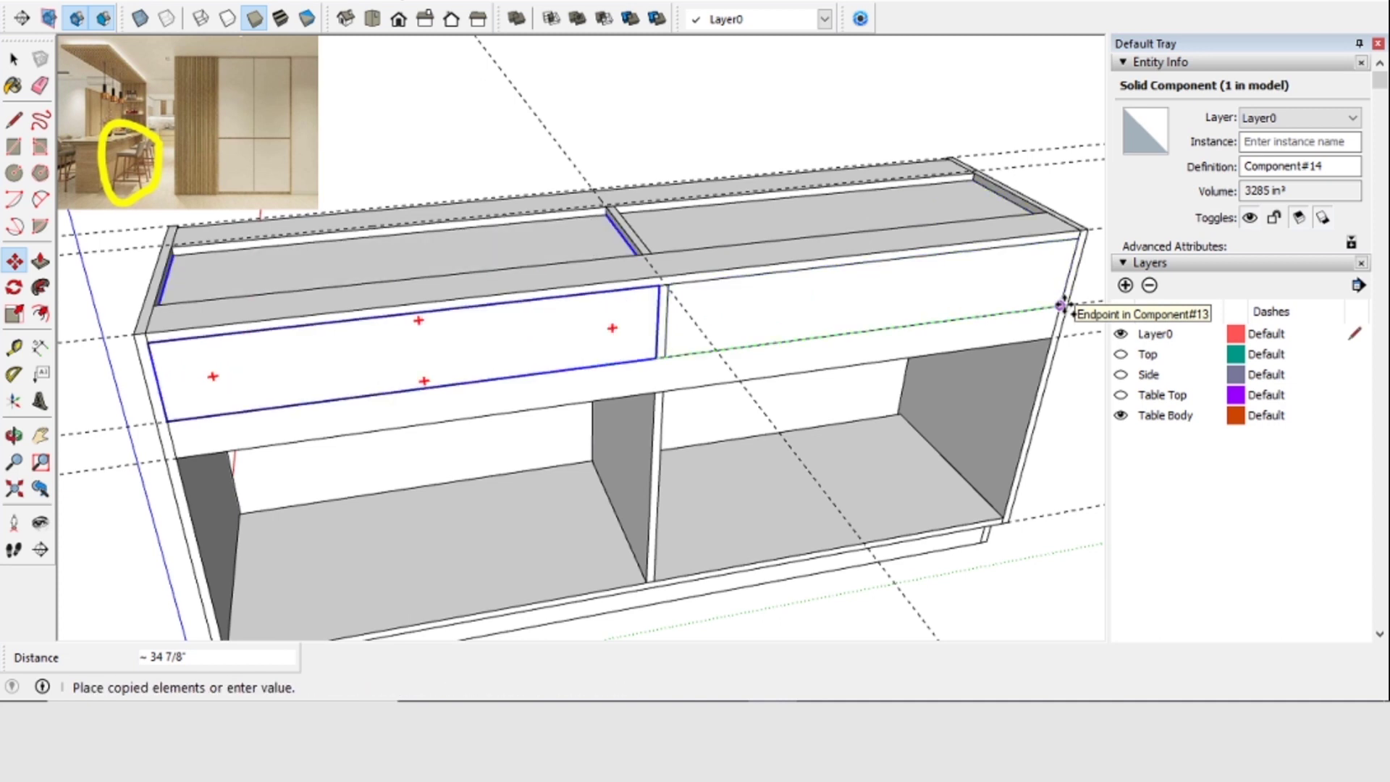
pyautogui.click(1061, 306)
# Save the model with both drawer blocks in place
pyautogui.scroll(-2, 813, 335)
pyautogui.moveTo(754, 340); pyautogui.dragTo(629, 373, button='middle')
pyautogui.scroll(3, 521, 359)
pyautogui.scroll(-2, 650, 410)
pyautogui.scroll(2, 680, 410)
pyautogui.scroll(-2, 652, 382)
pyautogui.click(42, 3)
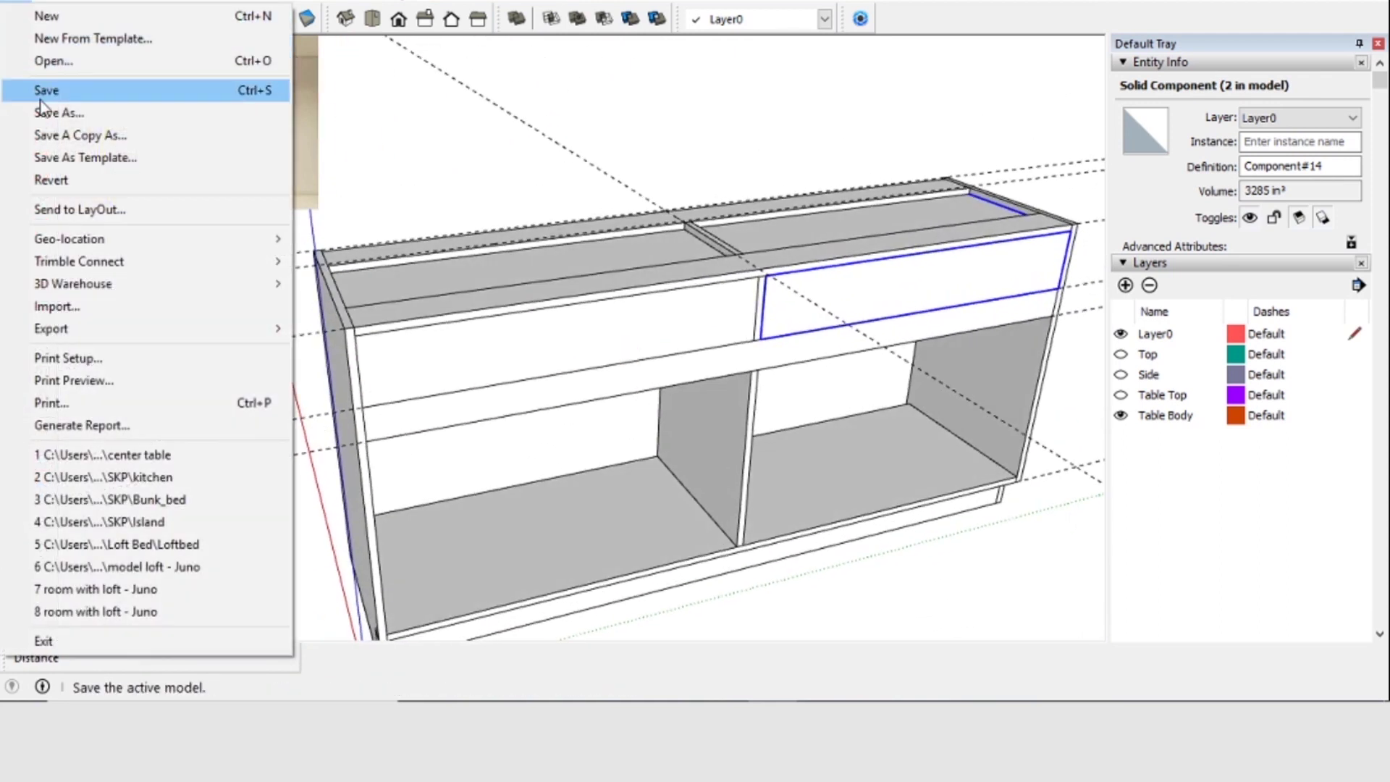
pyautogui.click(42, 91)
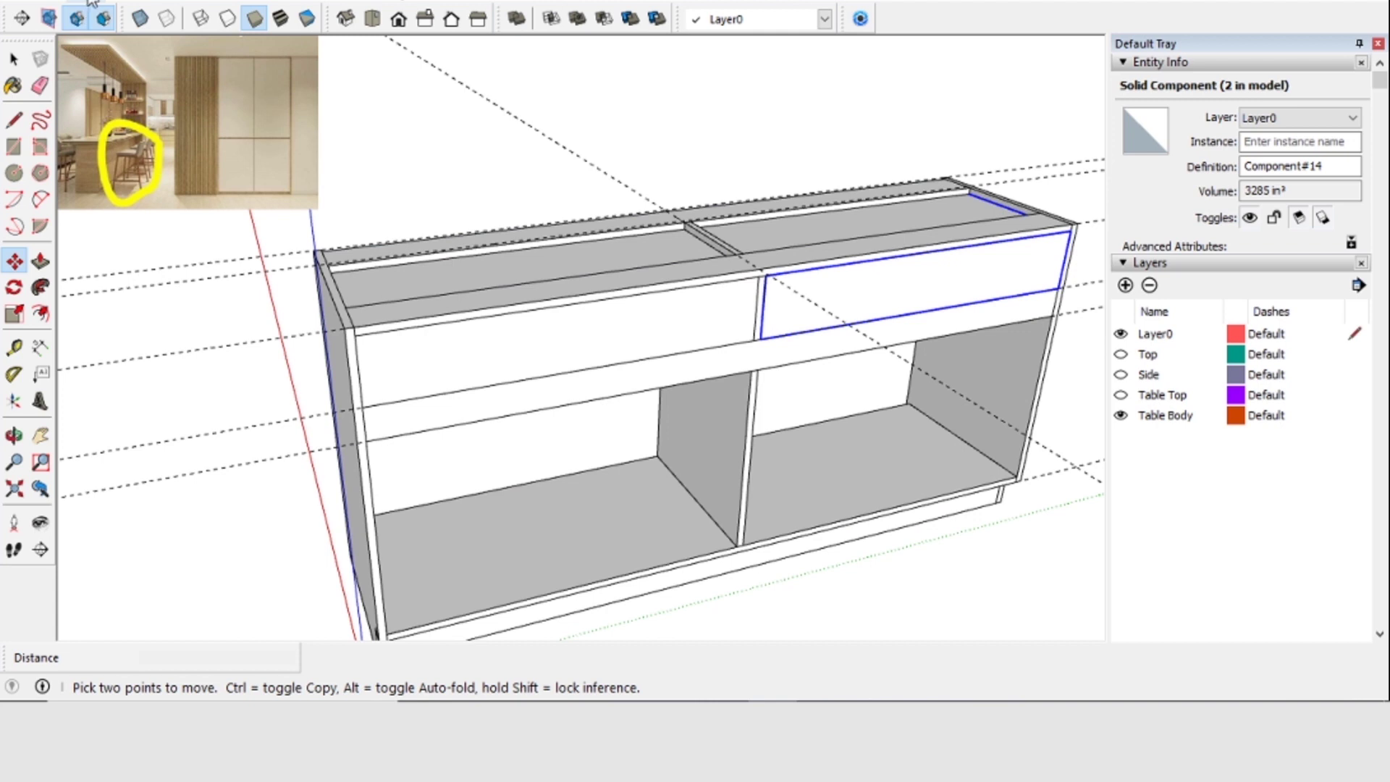
# Hide the rest of the model during component editing and open the left drawer block for editing
pyautogui.click(119, 3)
pyautogui.moveTo(78, 2)
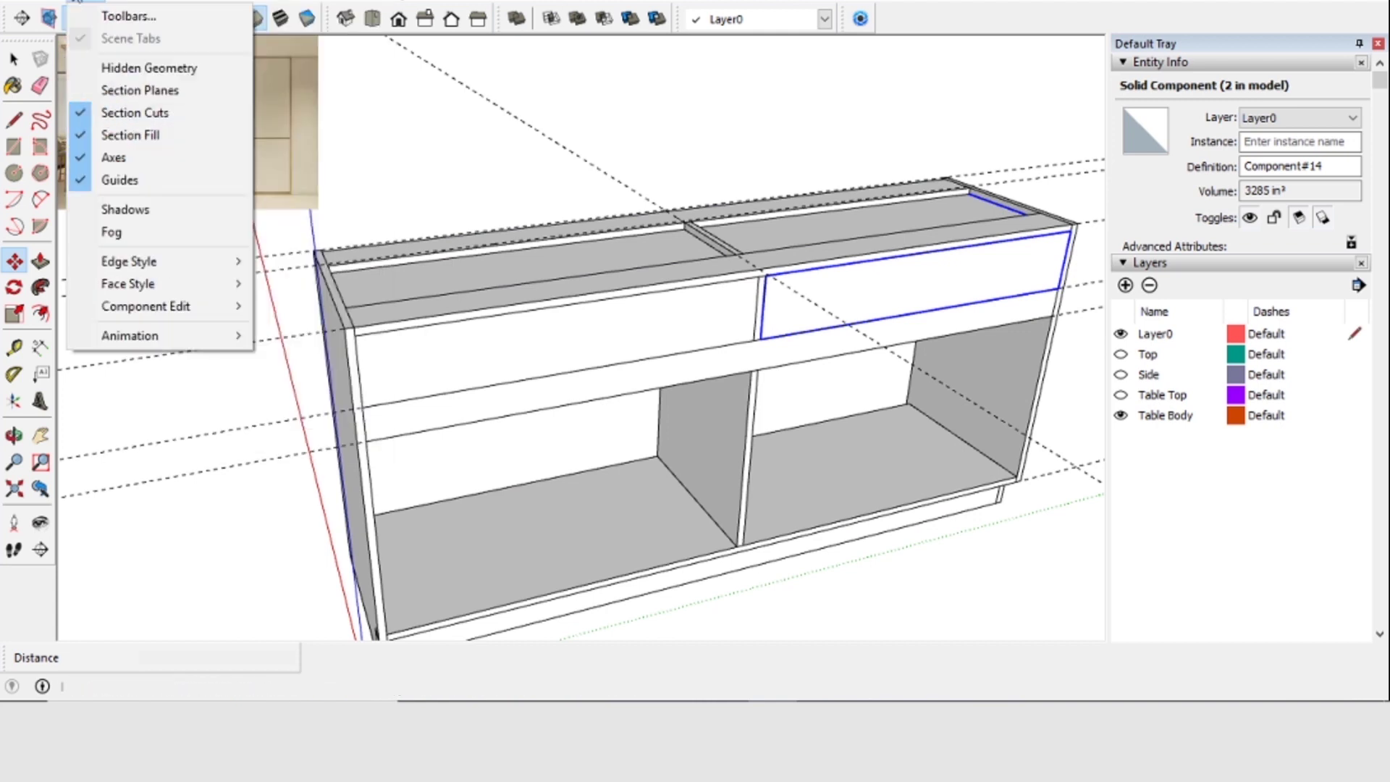
pyautogui.moveTo(144, 307)
pyautogui.click(296, 306)
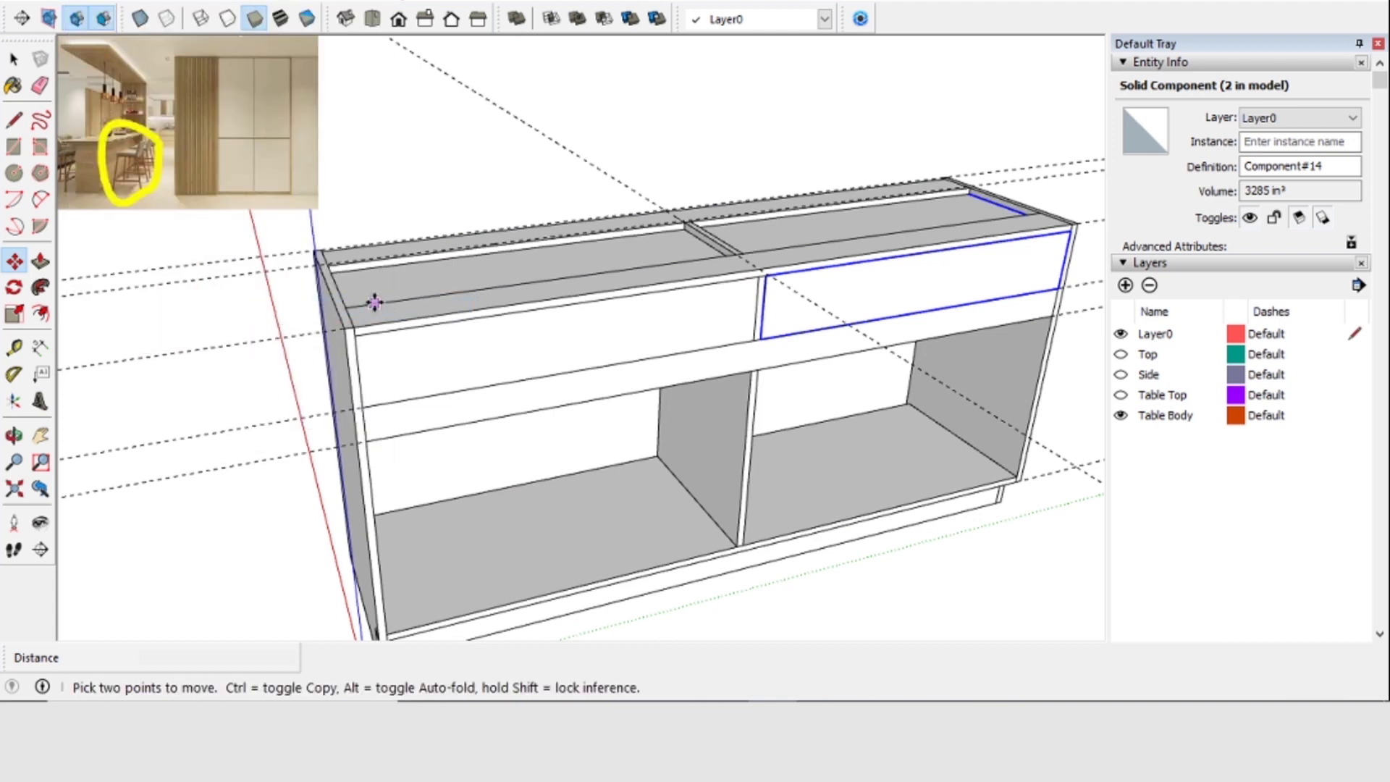
pyautogui.click(561, 337)
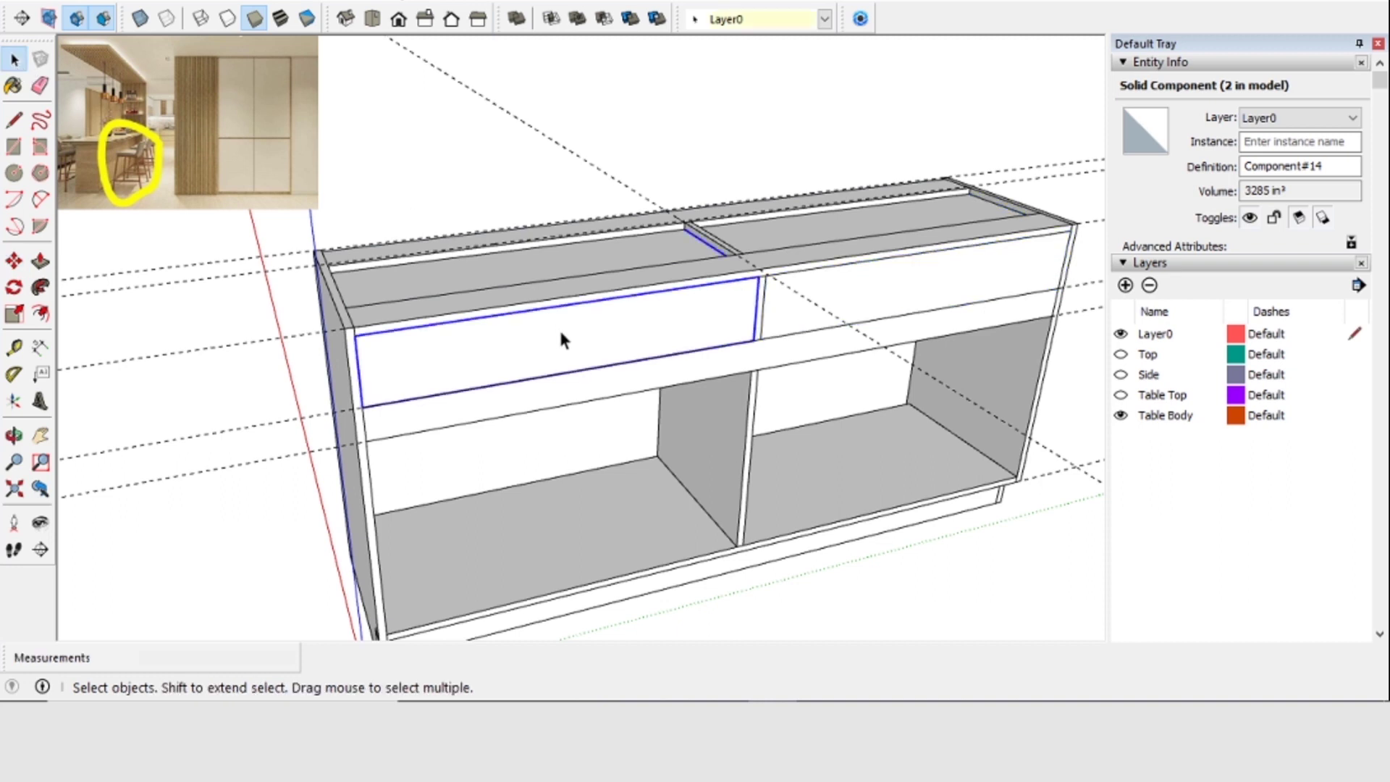
pyautogui.doubleClick(598, 346)
# Push the left end face of the drawer block inward by 1/2"
pyautogui.moveTo(728, 375); pyautogui.dragTo(694, 342, button='middle')
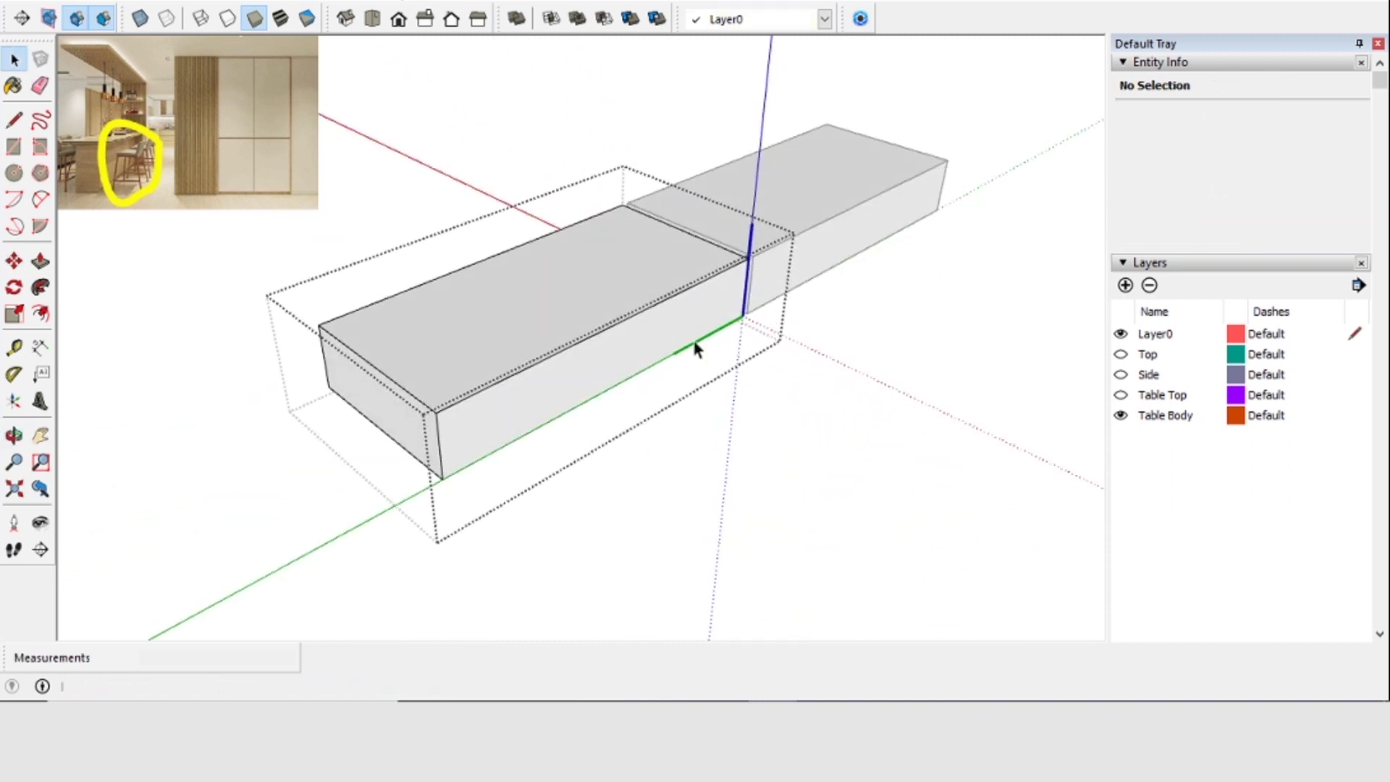
pyautogui.scroll(2, 360, 407)
pyautogui.moveTo(360, 413); pyautogui.dragTo(450, 438, button='middle')
pyautogui.click(430, 409)
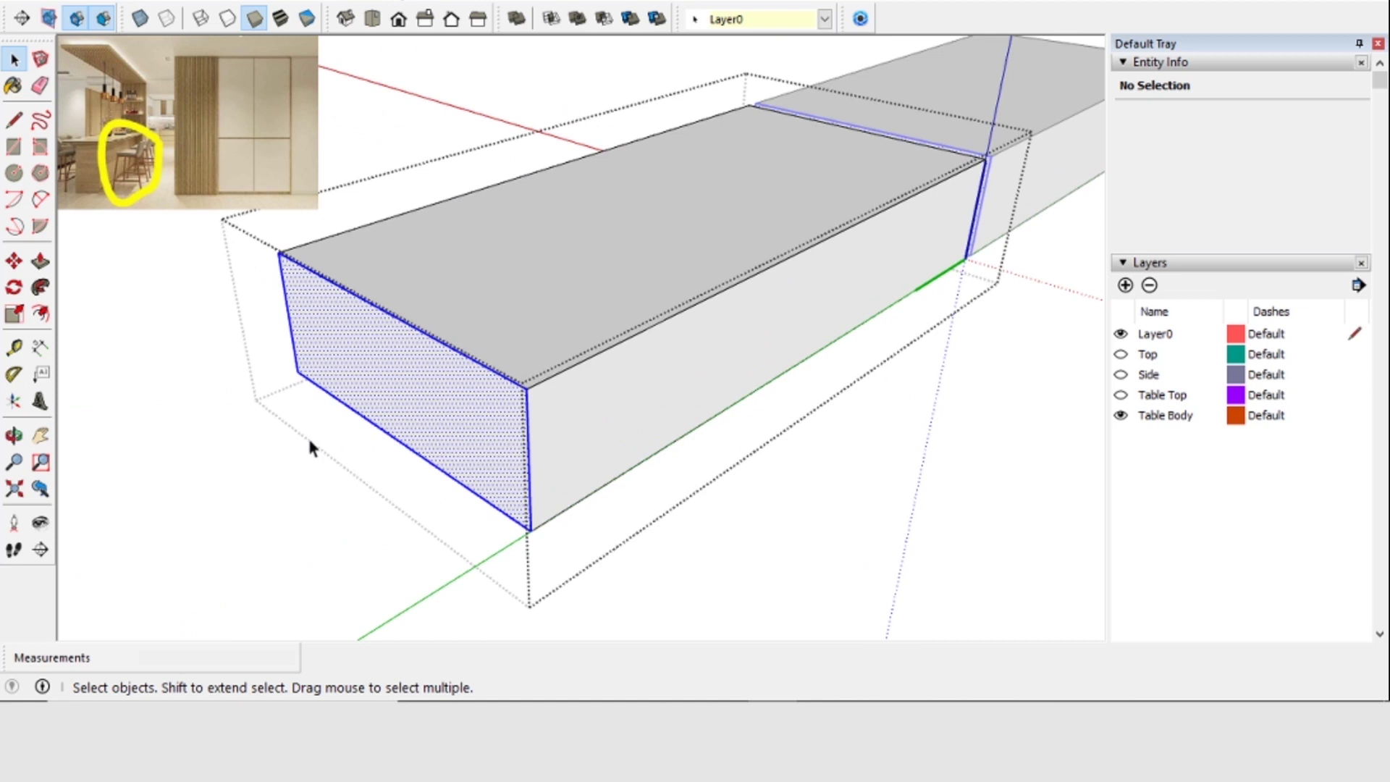
pyautogui.click(431, 434)
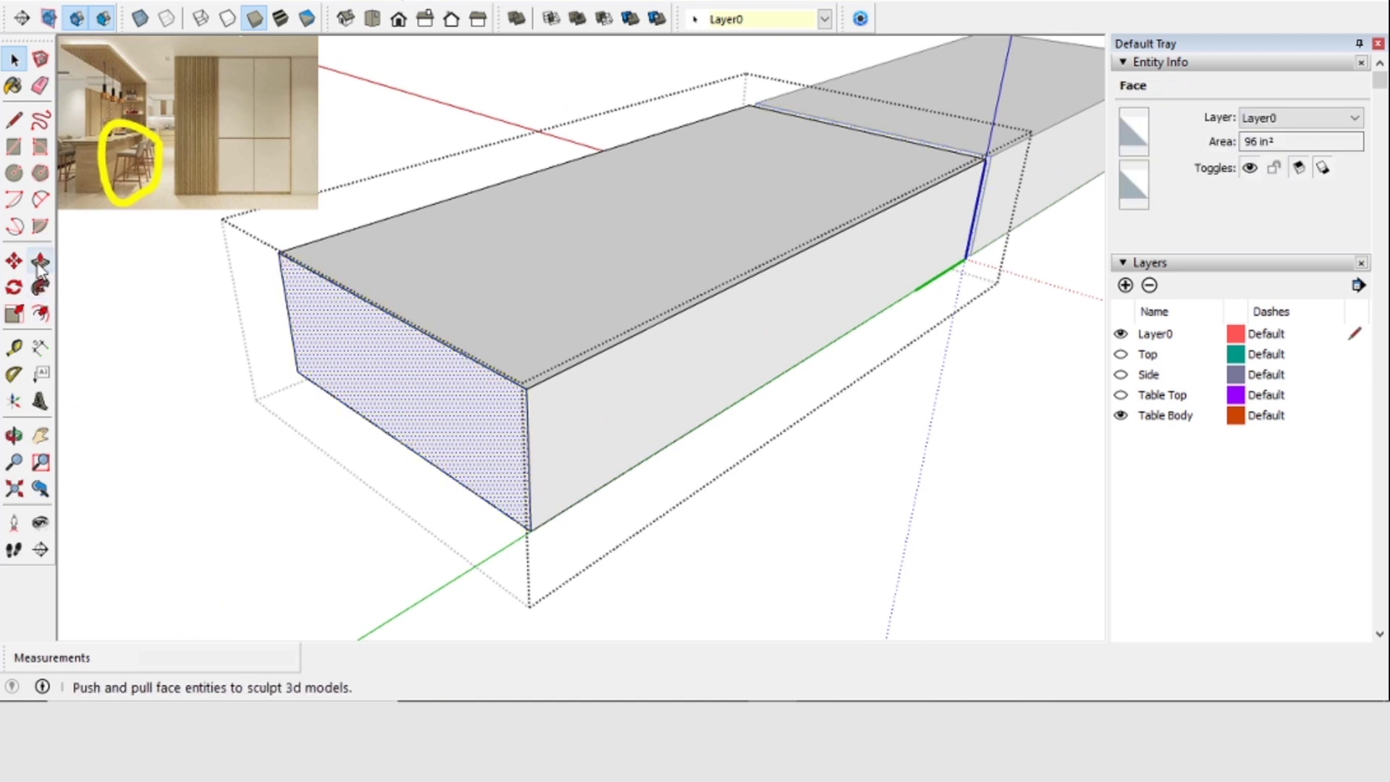
pyautogui.moveTo(416, 406); pyautogui.dragTo(435, 401)
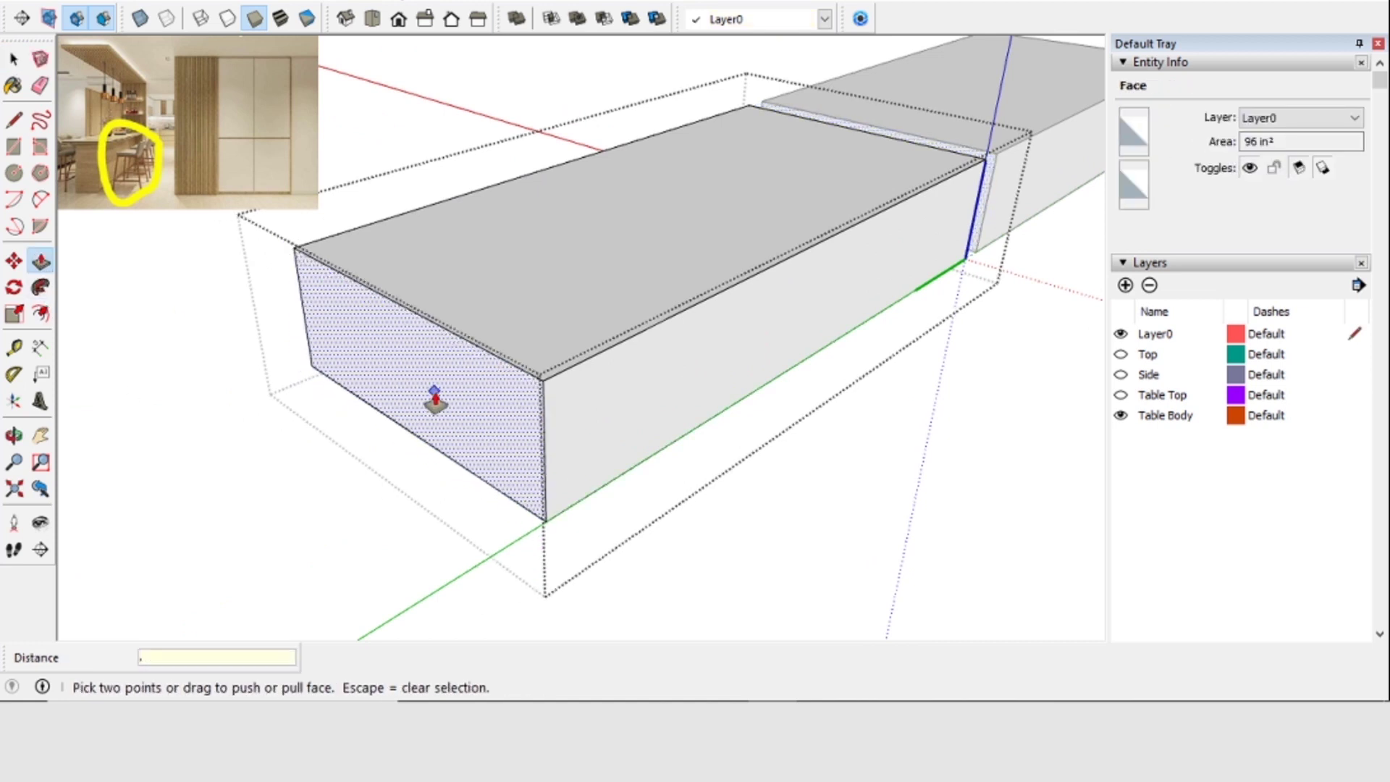
pyautogui.press('Return')
# Push the right end face of the drawer block inward by .5"
pyautogui.moveTo(435, 397); pyautogui.dragTo(428, 236, button='middle')
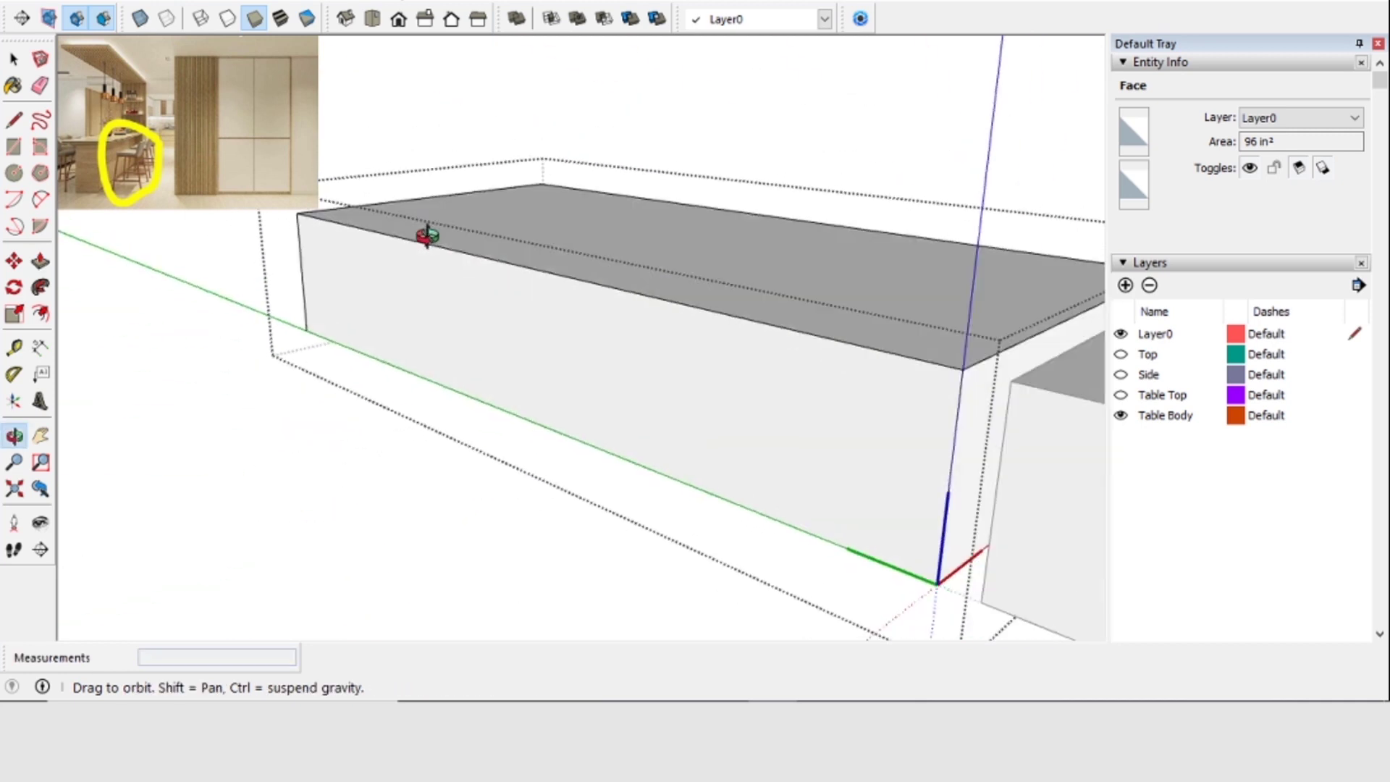
pyautogui.scroll(-3, 481, 438)
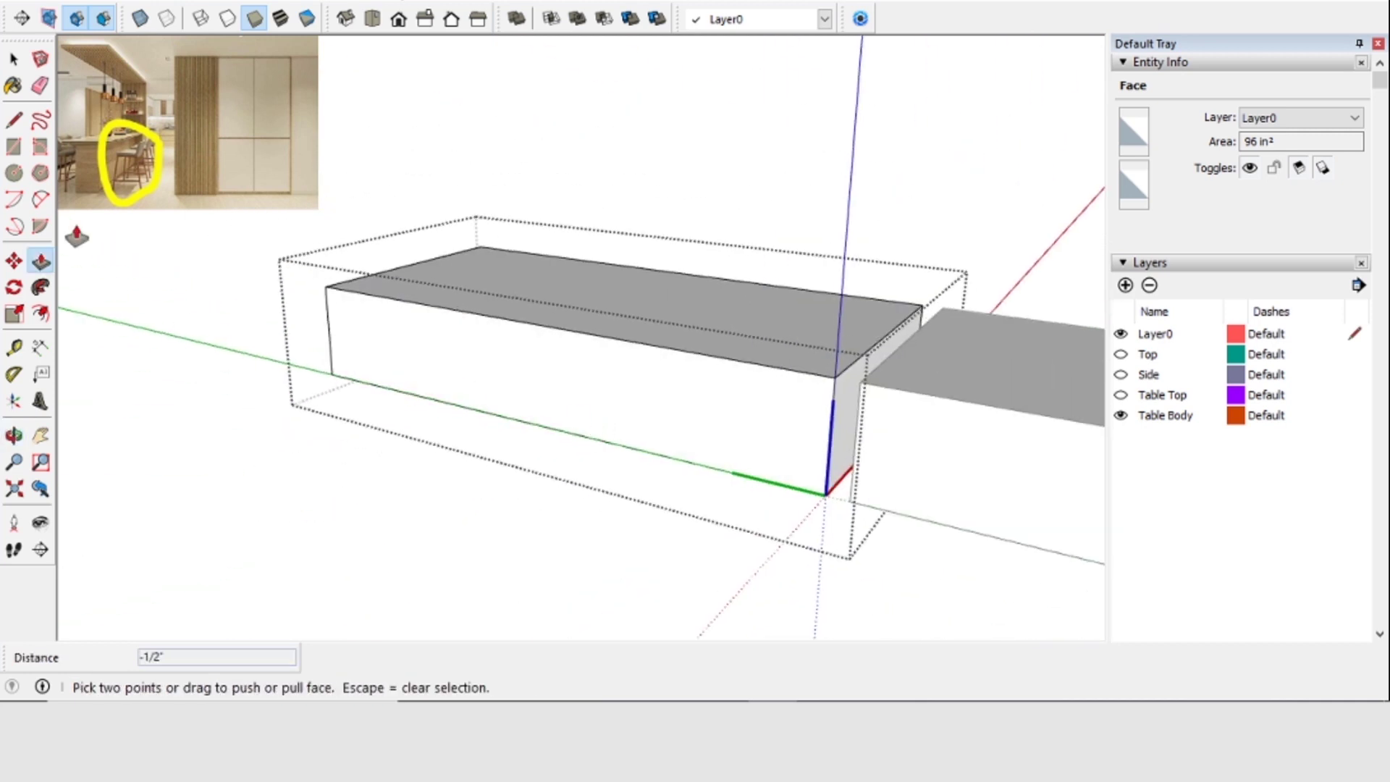
pyautogui.click(830, 431)
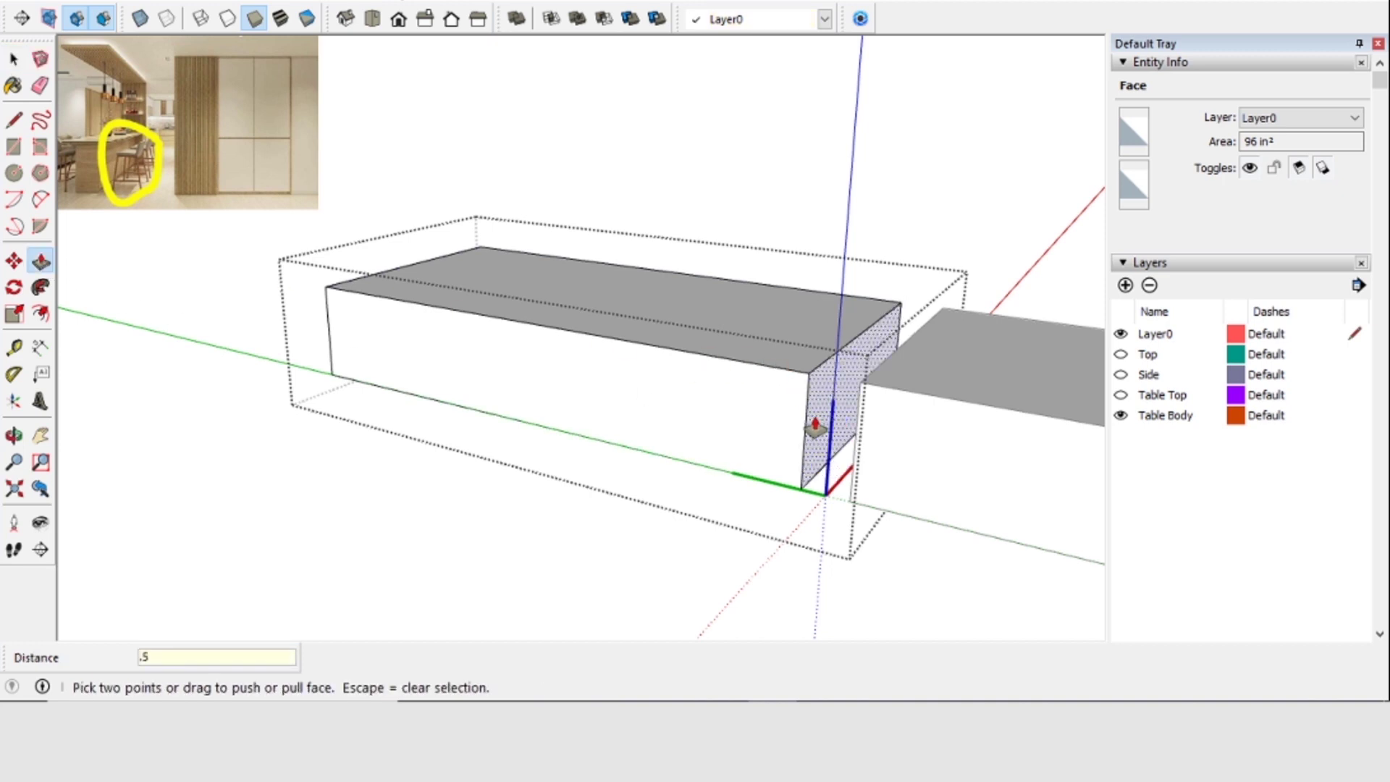
pyautogui.click(815, 427)
pyautogui.press('Return')
# Push the top face of the drawer block down by .5"
pyautogui.moveTo(384, 432); pyautogui.dragTo(804, 464, button='middle')
pyautogui.scroll(-2, 562, 436)
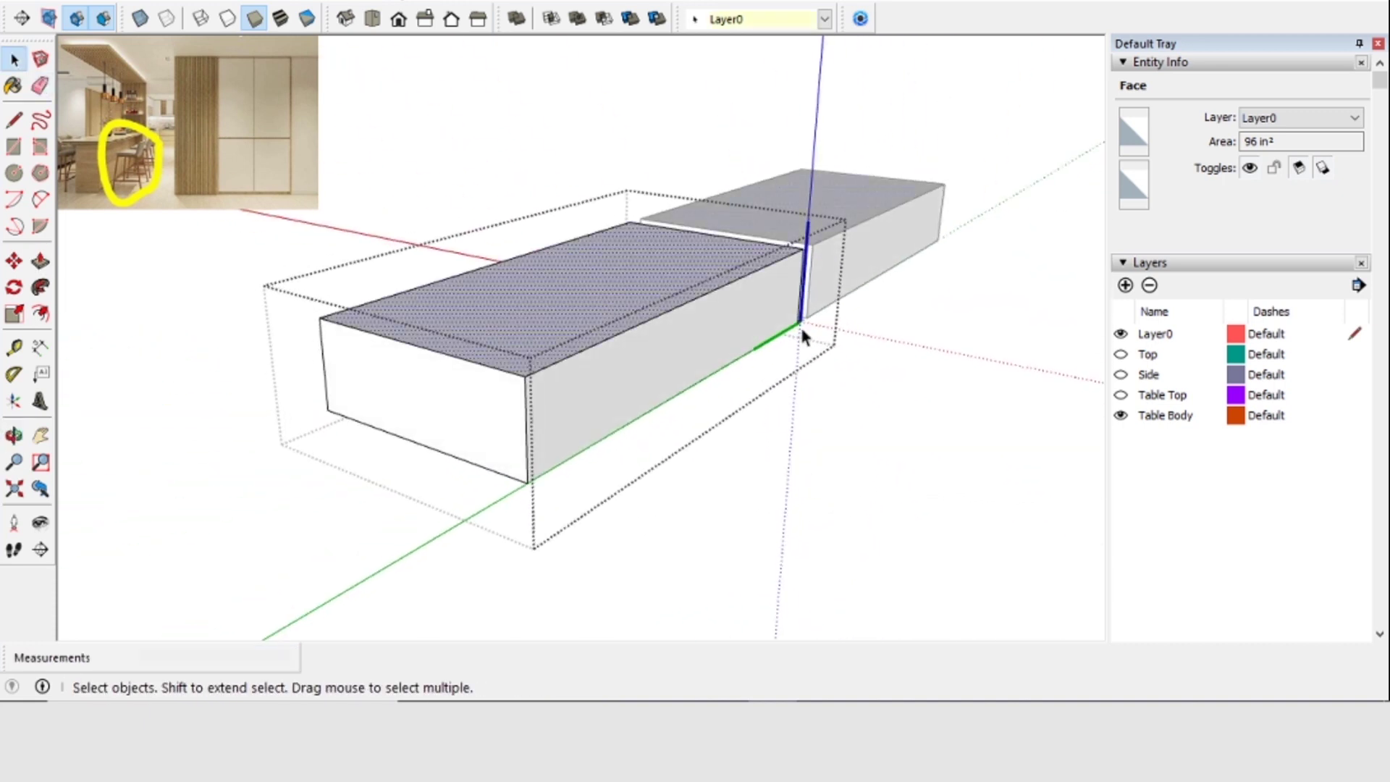
pyautogui.click(324, 278)
pyautogui.click(600, 314)
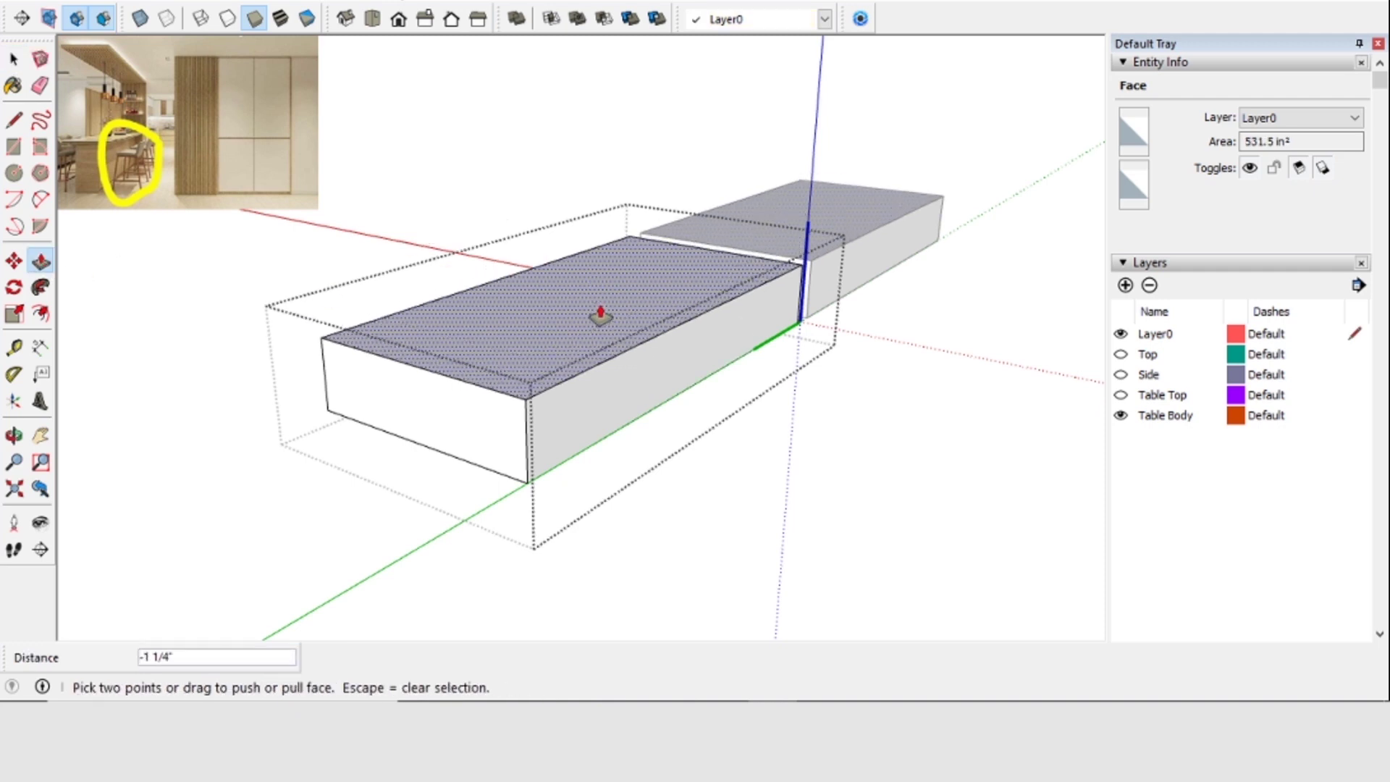
pyautogui.write('.5')
pyautogui.press('Return')
# Push the underside of the drawer block up by .5" and clear the selection
pyautogui.moveTo(602, 314); pyautogui.dragTo(604, 221, button='middle')
pyautogui.click(478, 217)
pyautogui.click(41, 261)
pyautogui.click(615, 264)
pyautogui.write('.5')
pyautogui.press('Return')
pyautogui.click(14, 60)
pyautogui.press('Escape')
# Group the reduced drawer block and build a side panel component against its end face
pyautogui.moveTo(615, 167); pyautogui.dragTo(617, 346, button='middle')
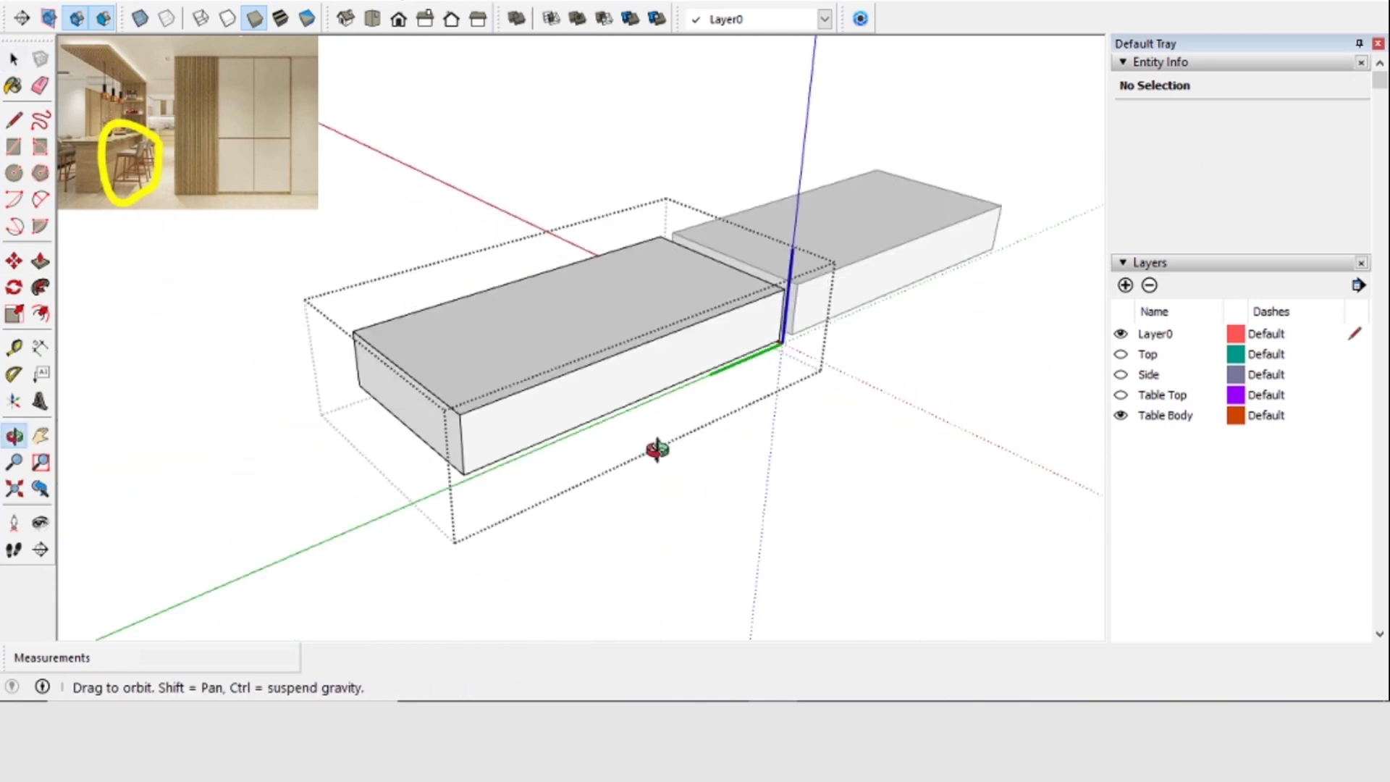
pyautogui.press('space')
pyautogui.click(502, 407)
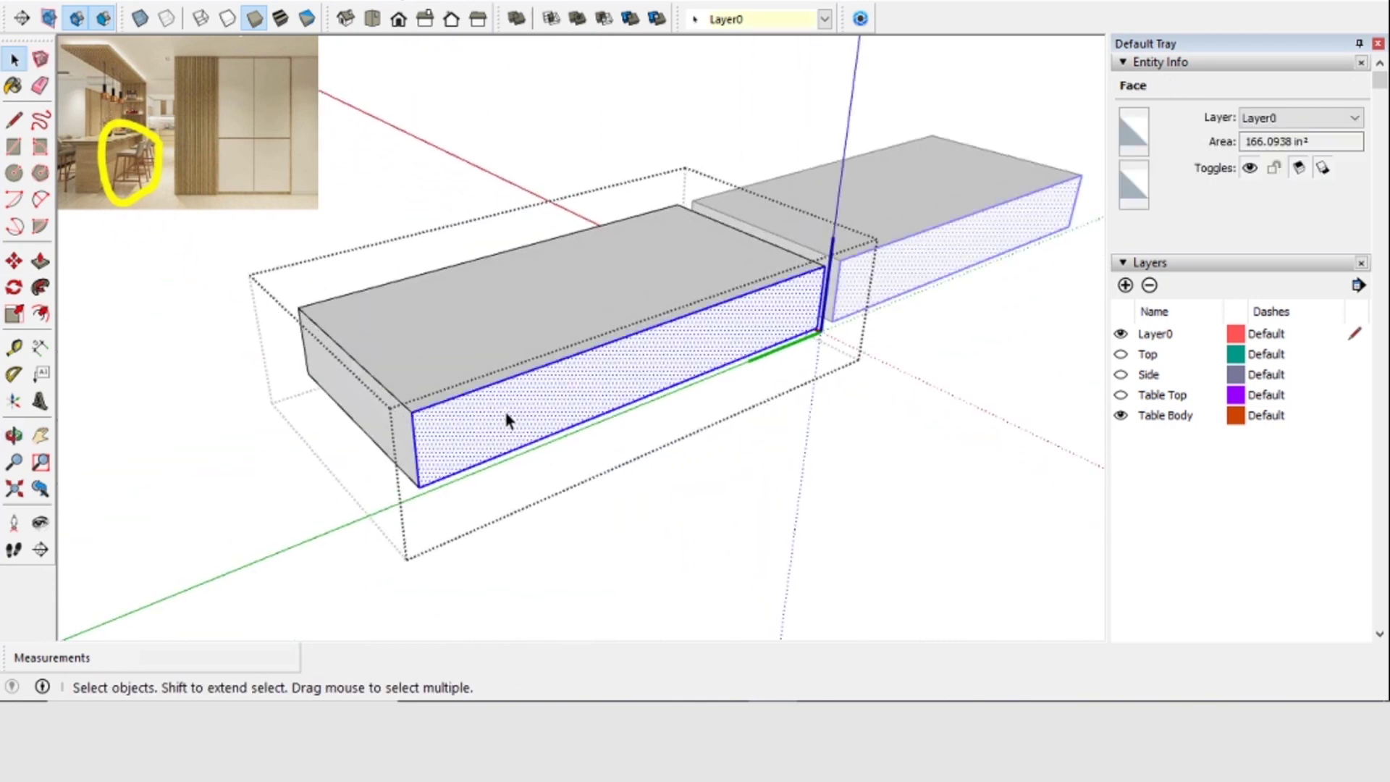
pyautogui.doubleClick(503, 407)
pyautogui.rightClick(506, 408)
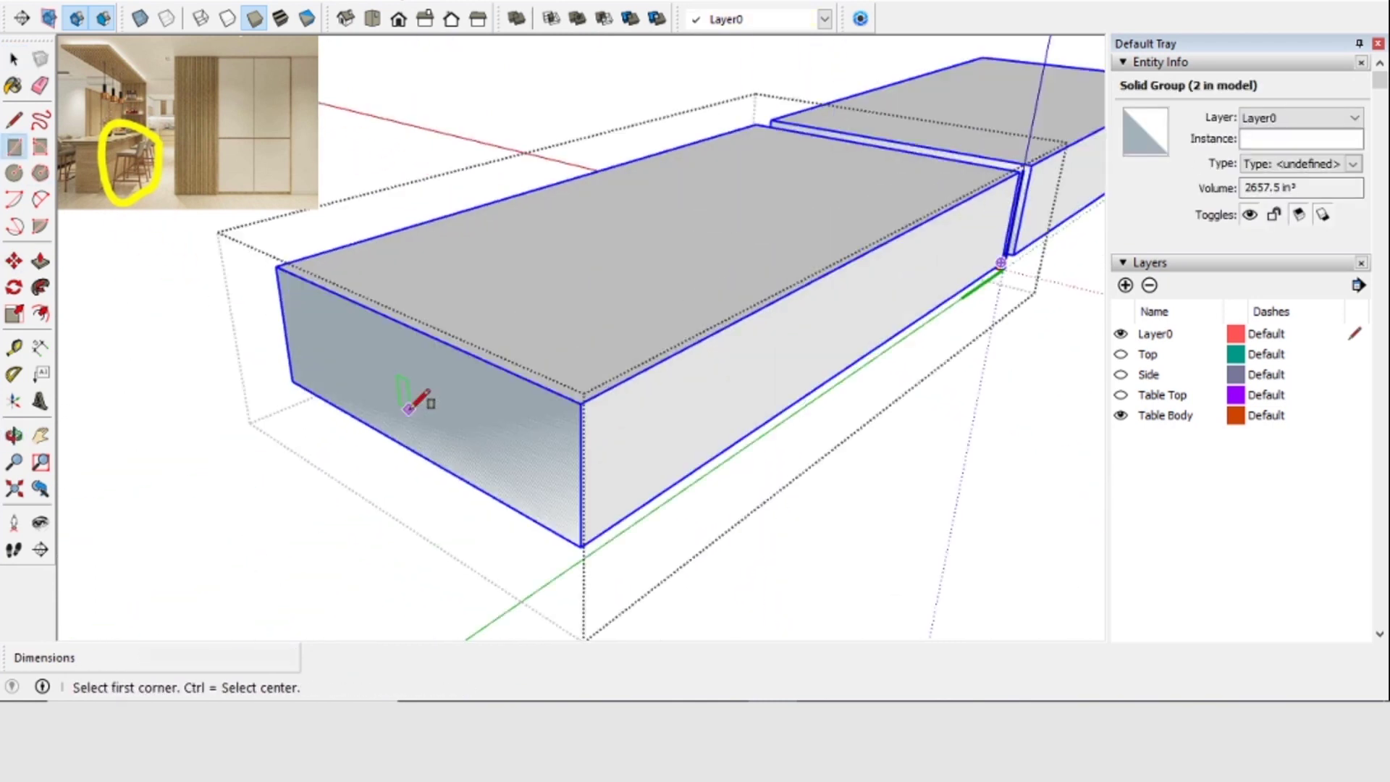
pyautogui.press('p')
pyautogui.click(492, 390)
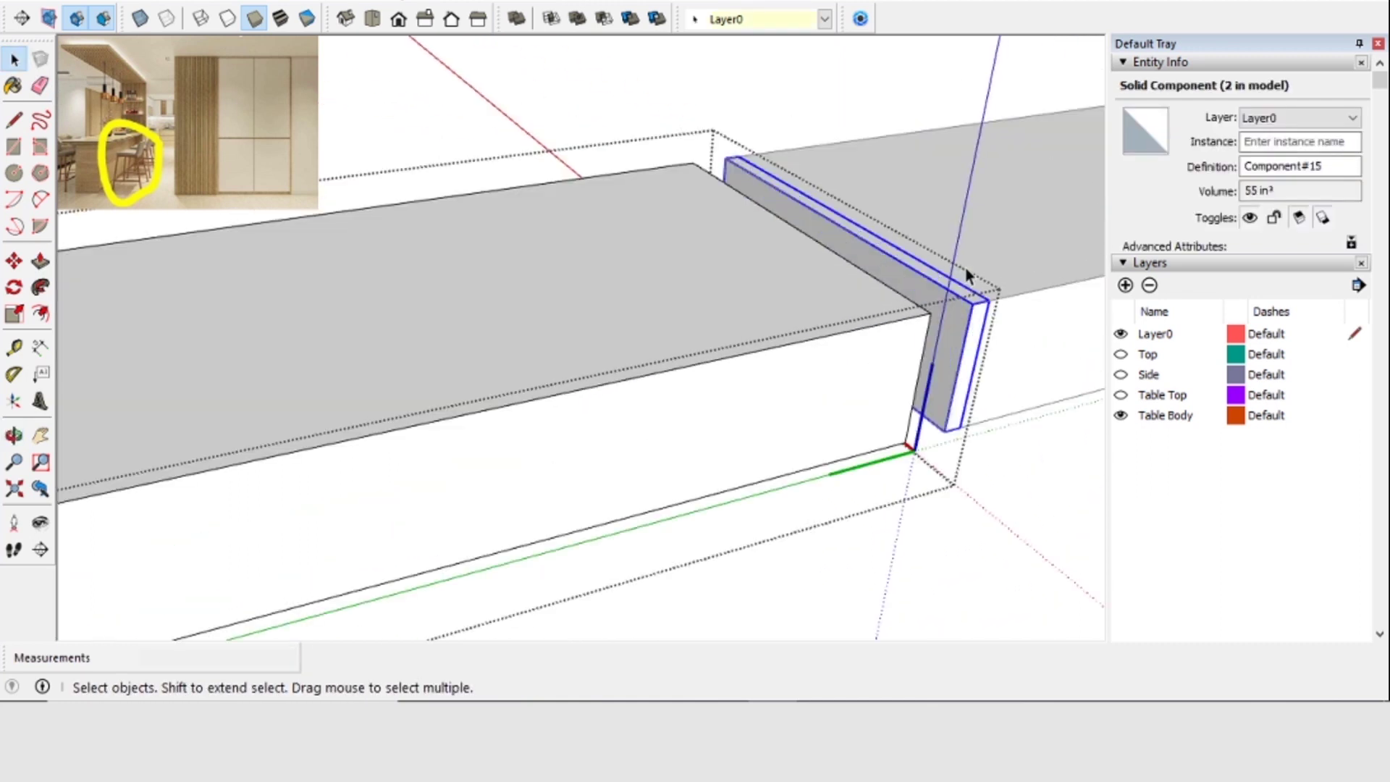
# Copy the drawer side panel to the opposite end and delete the solid reference block
pyautogui.press('m')
pyautogui.press('ctrl')
pyautogui.click(227, 450)
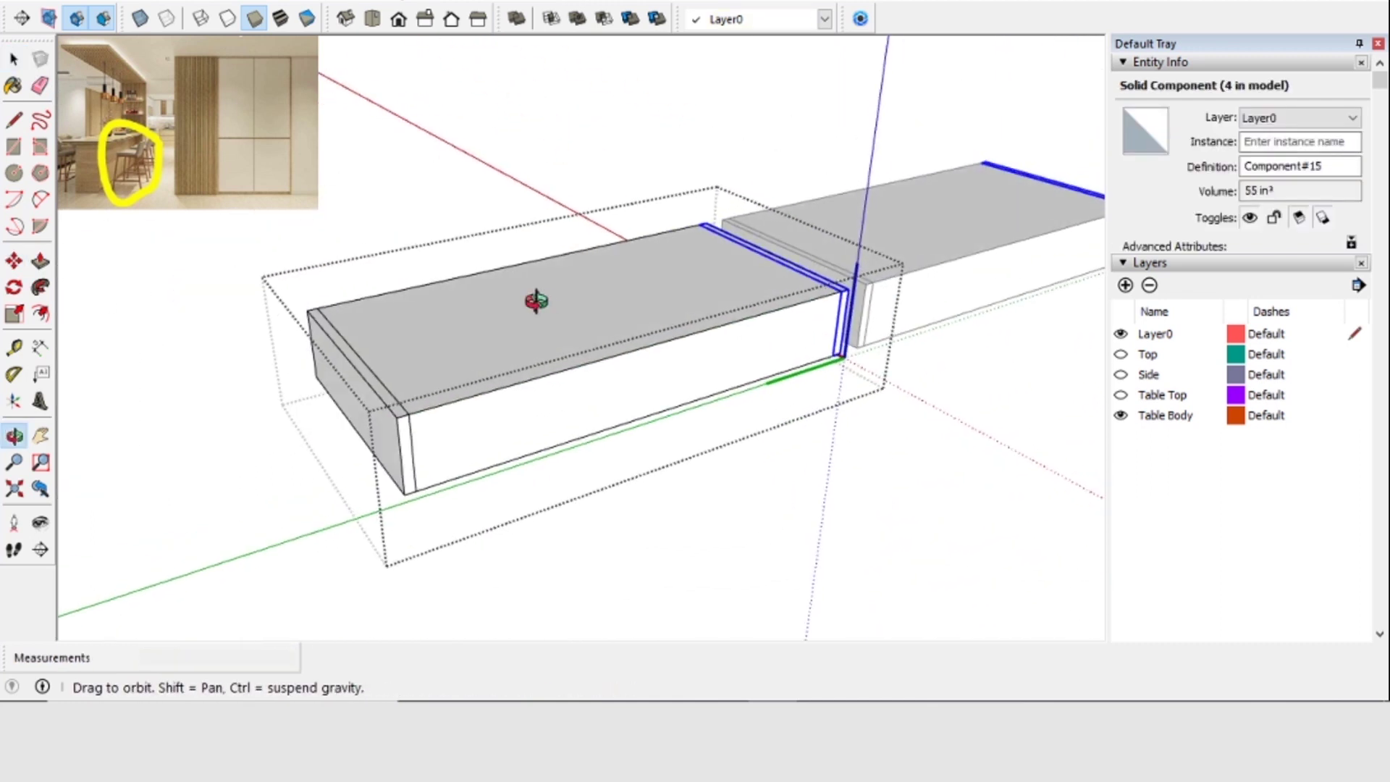
pyautogui.press('space')
pyautogui.click(610, 296)
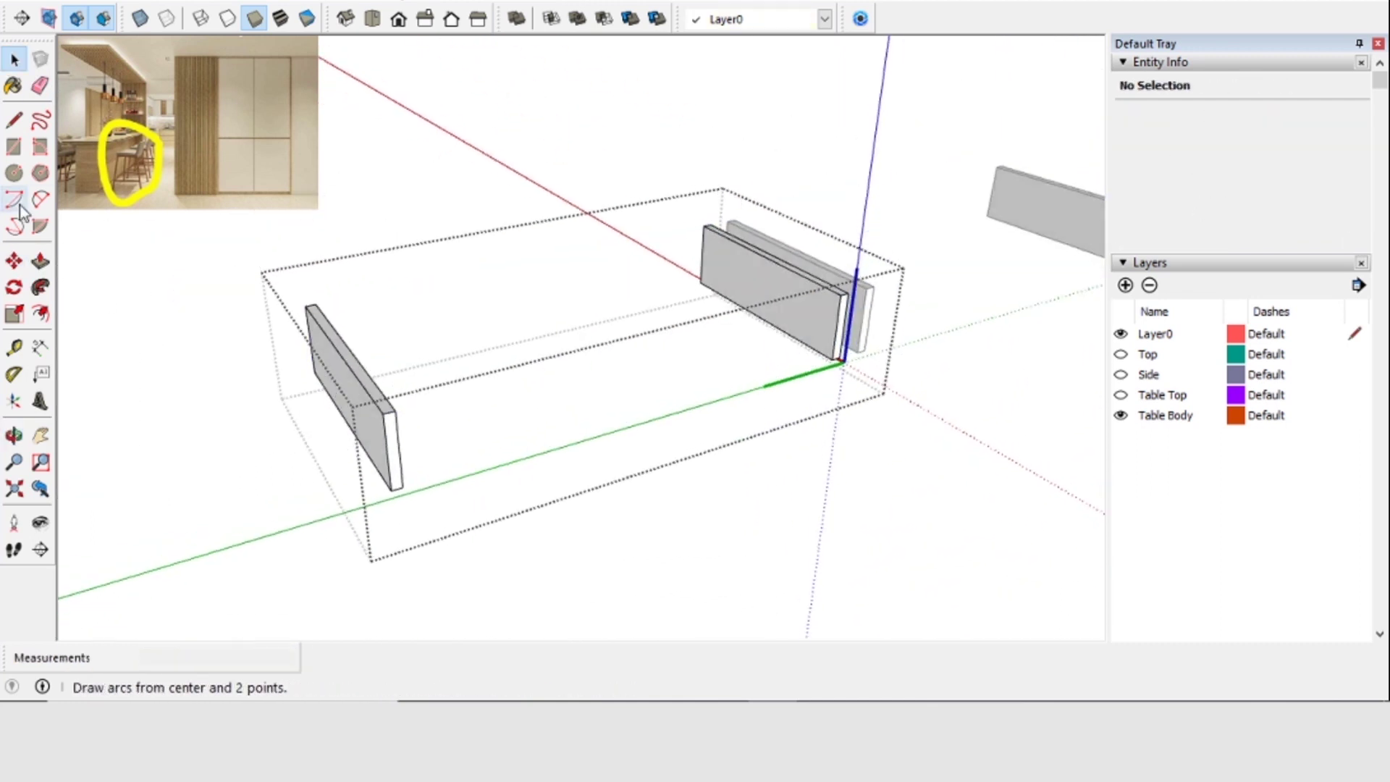
# Draw the front panel between the two drawer sides, extrude it to panel thickness and make it a component
pyautogui.moveTo(841, 358); pyautogui.dragTo(684, 329, button='middle')
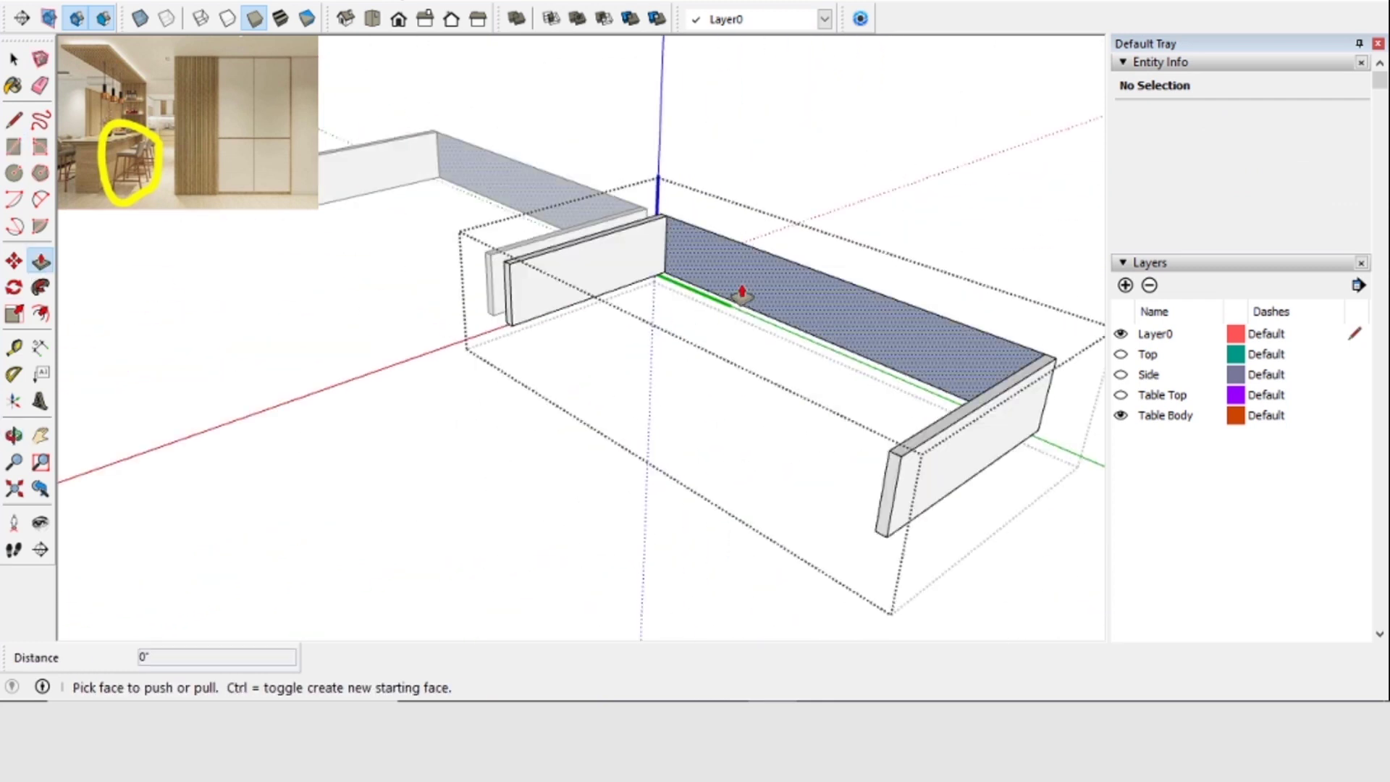
pyautogui.press('space')
pyautogui.tripleClick(690, 249)
pyautogui.rightClick(689, 250)
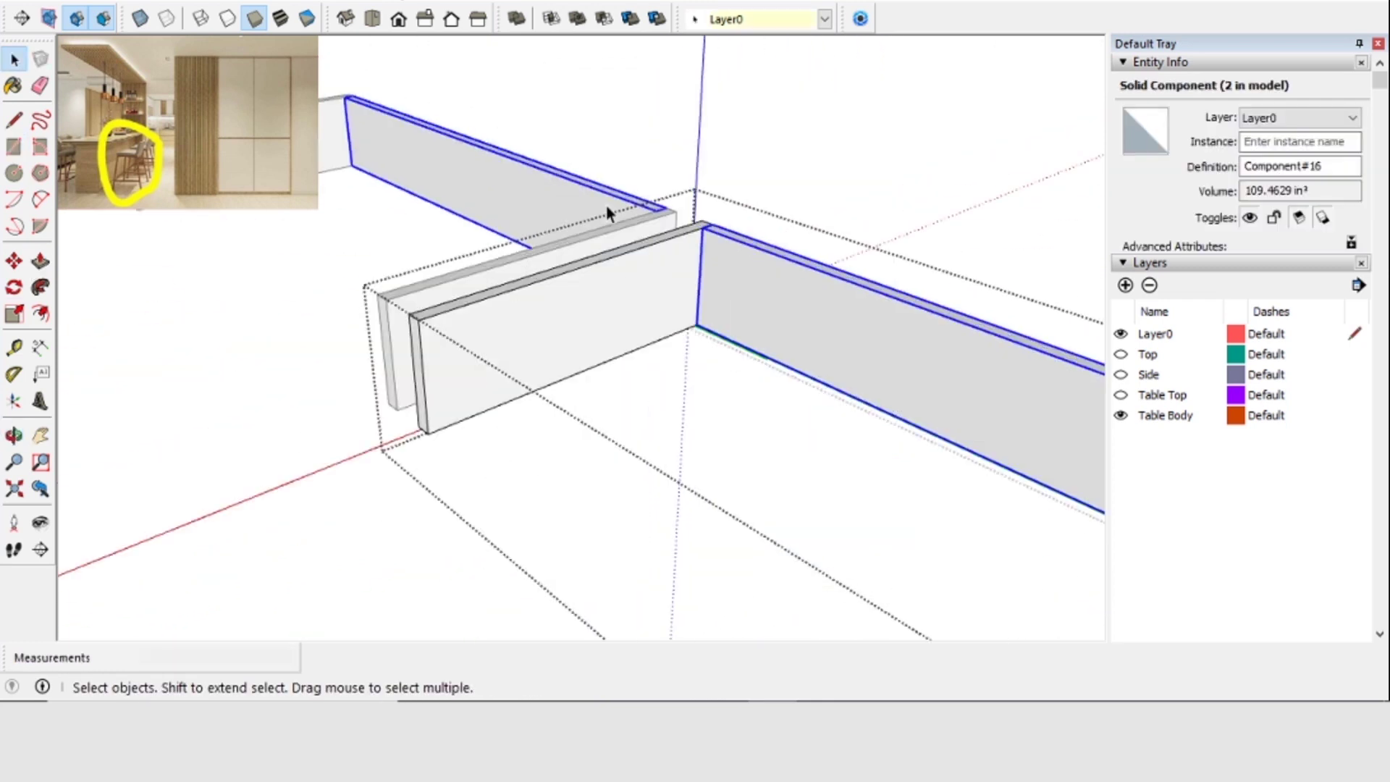
# Copy the front panel to the back of the drawer and close the drawer component
pyautogui.press('m')
pyautogui.click(636, 335)
pyautogui.press('ctrl')
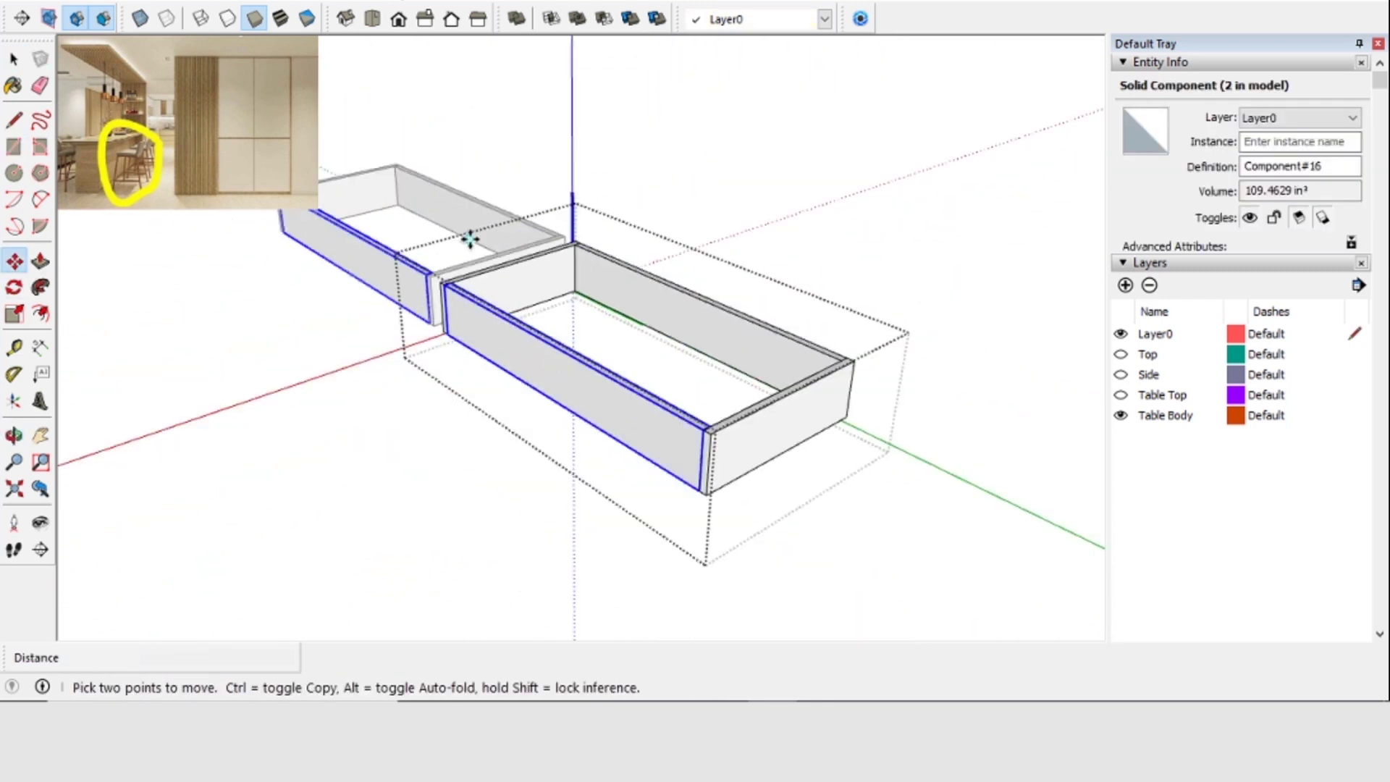
pyautogui.moveTo(469, 239); pyautogui.dragTo(490, 260, button='middle')
pyautogui.press('m')
pyautogui.press('space')
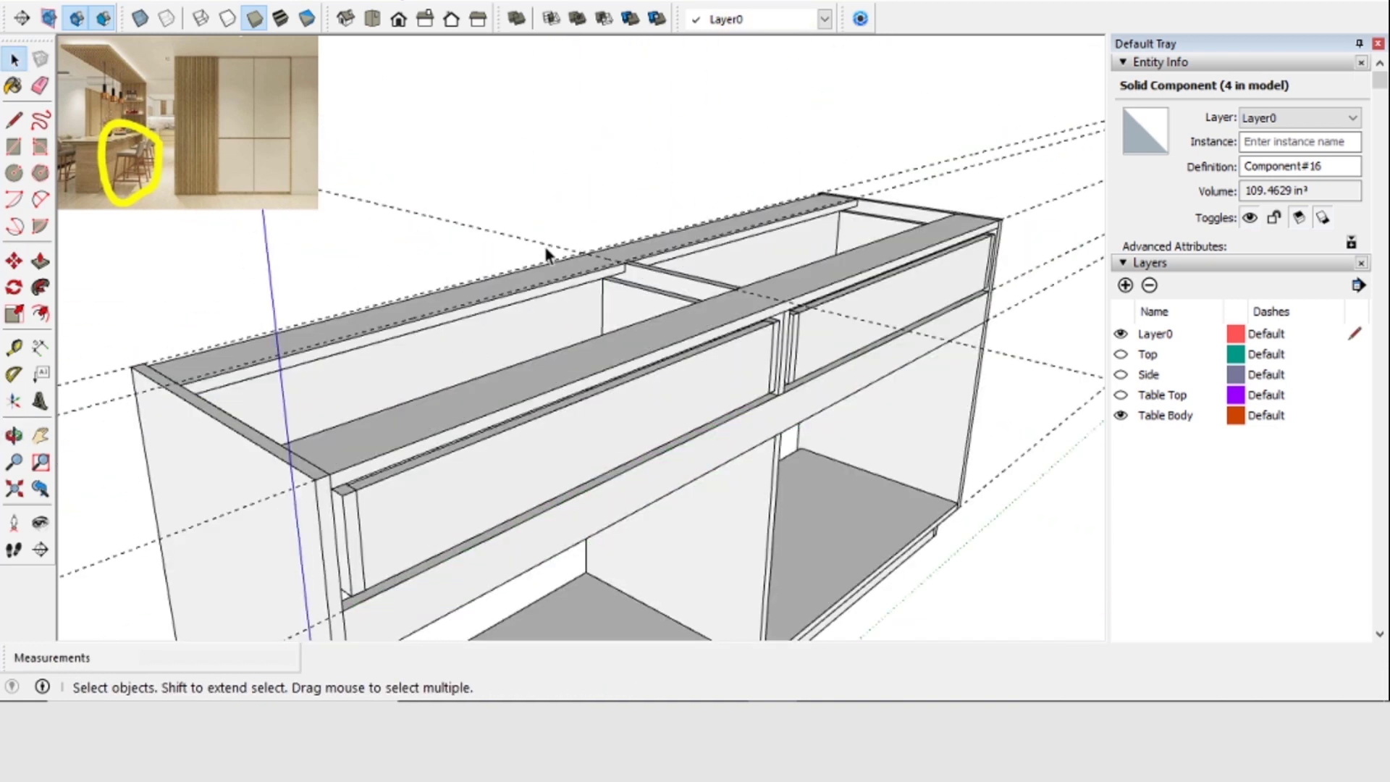
# Reopen the drawer component and make its back panel a unique component
pyautogui.scroll(-3, 545, 247)
pyautogui.click(615, 295)
pyautogui.click(583, 403)
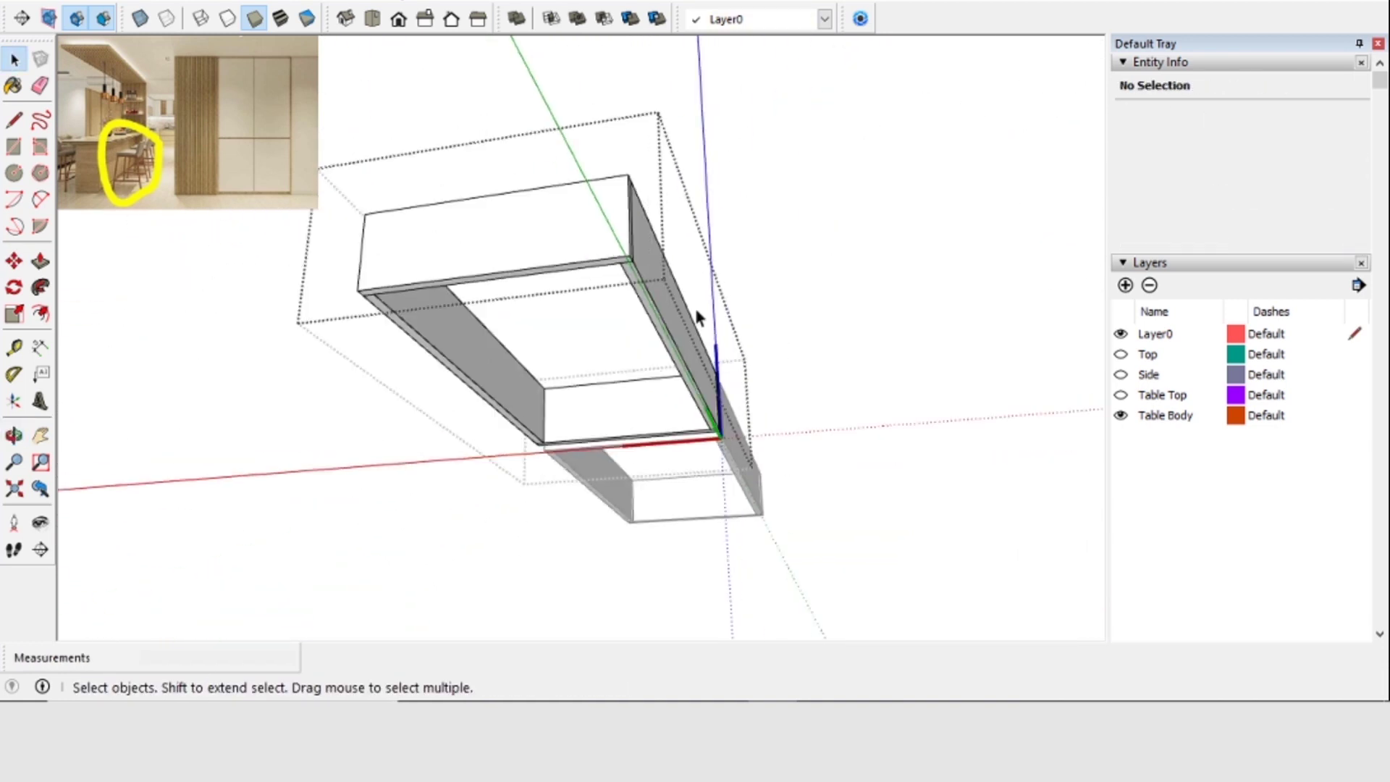
pyautogui.moveTo(695, 310); pyautogui.dragTo(635, 357, button='middle')
pyautogui.rightClick(624, 175)
pyautogui.click(753, 239)
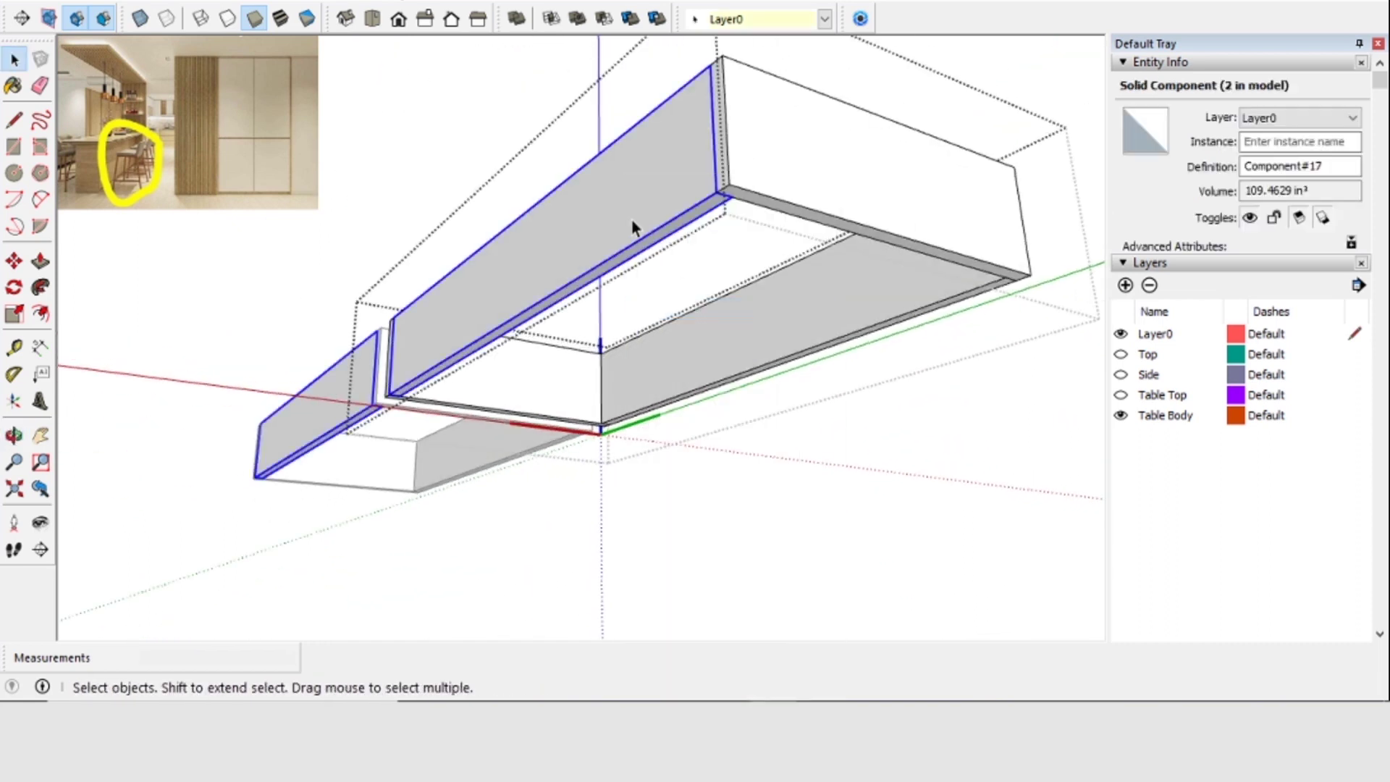
# Shorten the drawer's back panel by pushing its underside up 1/2"
pyautogui.press('p')
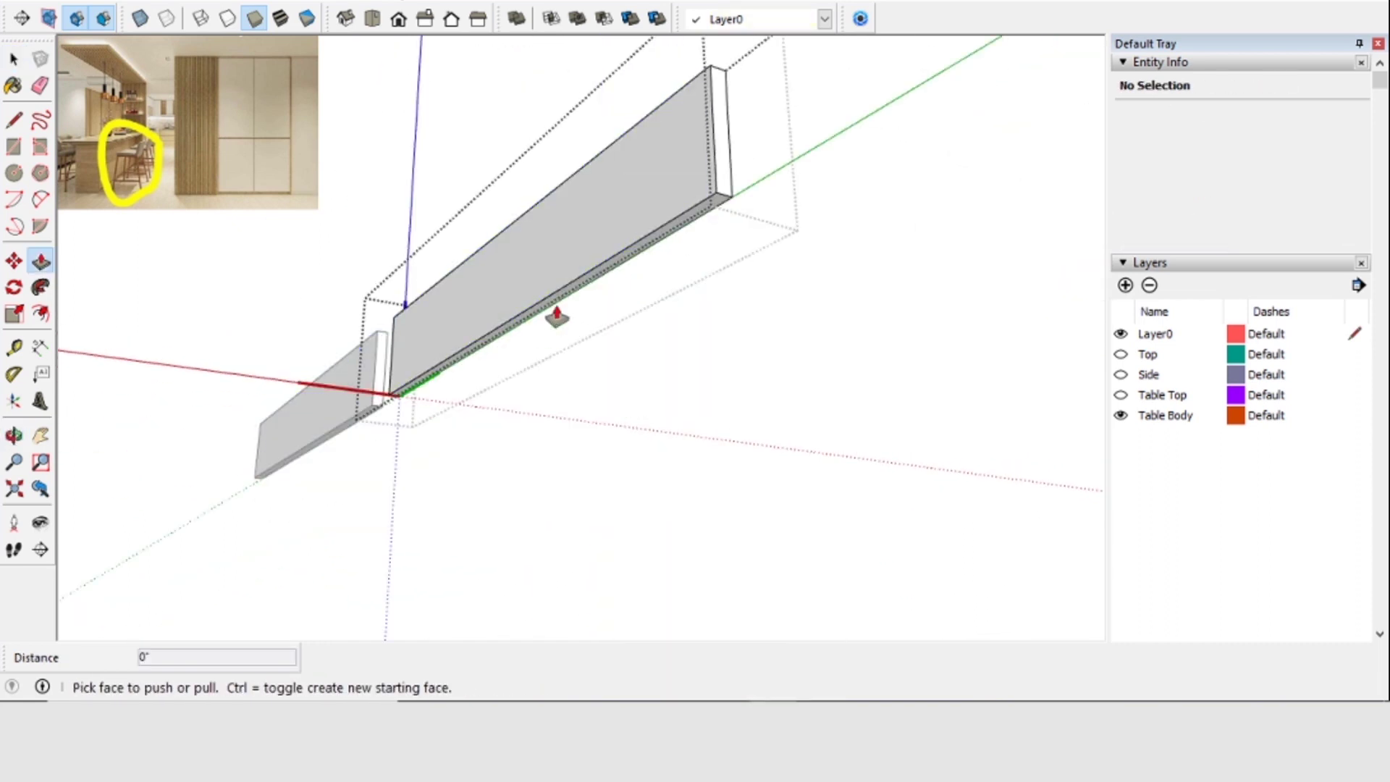
pyautogui.click(556, 308)
pyautogui.write('1/2')
pyautogui.press('Return')
pyautogui.click(14, 58)
pyautogui.click(652, 435)
# Place a guide just below the back panel's raised lower edge to mark the drawer bottom's thickness
pyautogui.moveTo(652, 435); pyautogui.dragTo(775, 310, button='middle')
pyautogui.scroll(3, 775, 310)
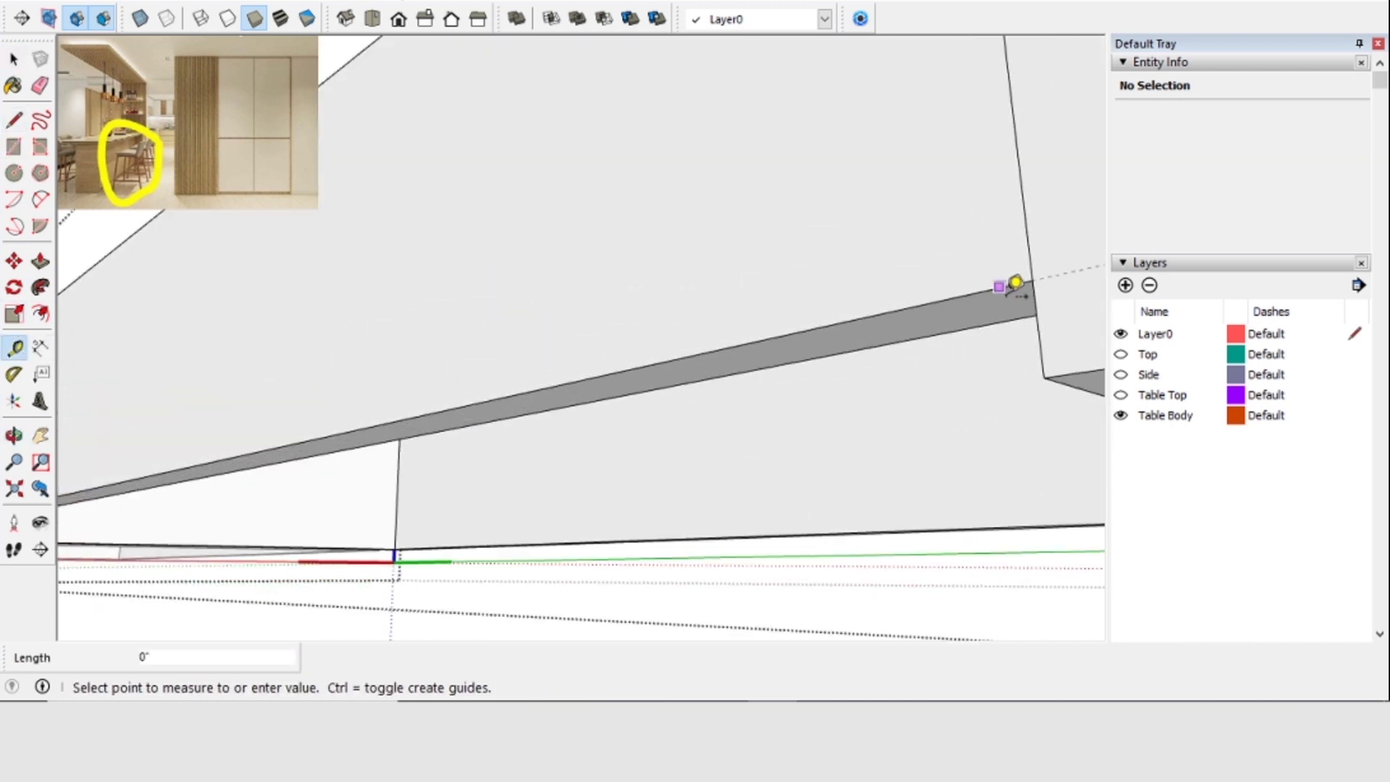
pyautogui.scroll(-5, 814, 397)
pyautogui.moveTo(813, 398); pyautogui.dragTo(492, 424, button='middle')
pyautogui.click(1050, 283)
pyautogui.moveTo(956, 356); pyautogui.dragTo(815, 319, button='middle')
# Extrude the thin drawer bottom profile 15 5/16" across the drawer's depth under the back panel
pyautogui.click(41, 261)
pyautogui.click(652, 326)
pyautogui.click(475, 528)
pyautogui.scroll(-2, 384, 246)
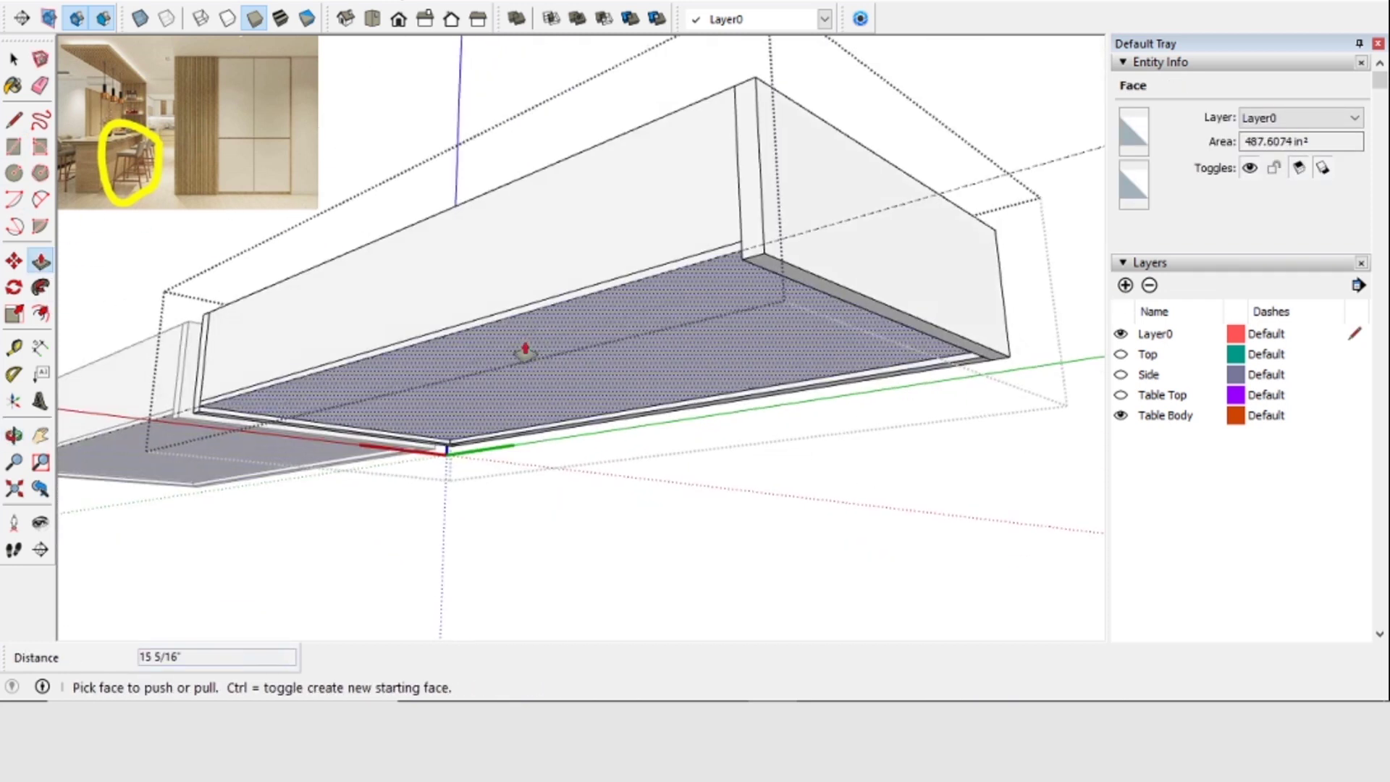
# Select the whole drawer bottom panel and make it a component
pyautogui.press('space')
pyautogui.tripleClick(672, 309)
pyautogui.rightClick(670, 304)
pyautogui.click(735, 422)
pyautogui.press('Return')
# Pull the edges of the drawer bottom panel outward into the surrounding drawer panels and close its component
pyautogui.scroll(-1, 627, 326)
pyautogui.moveTo(645, 268); pyautogui.dragTo(754, 217, button='middle')
pyautogui.scroll(5, 832, 313)
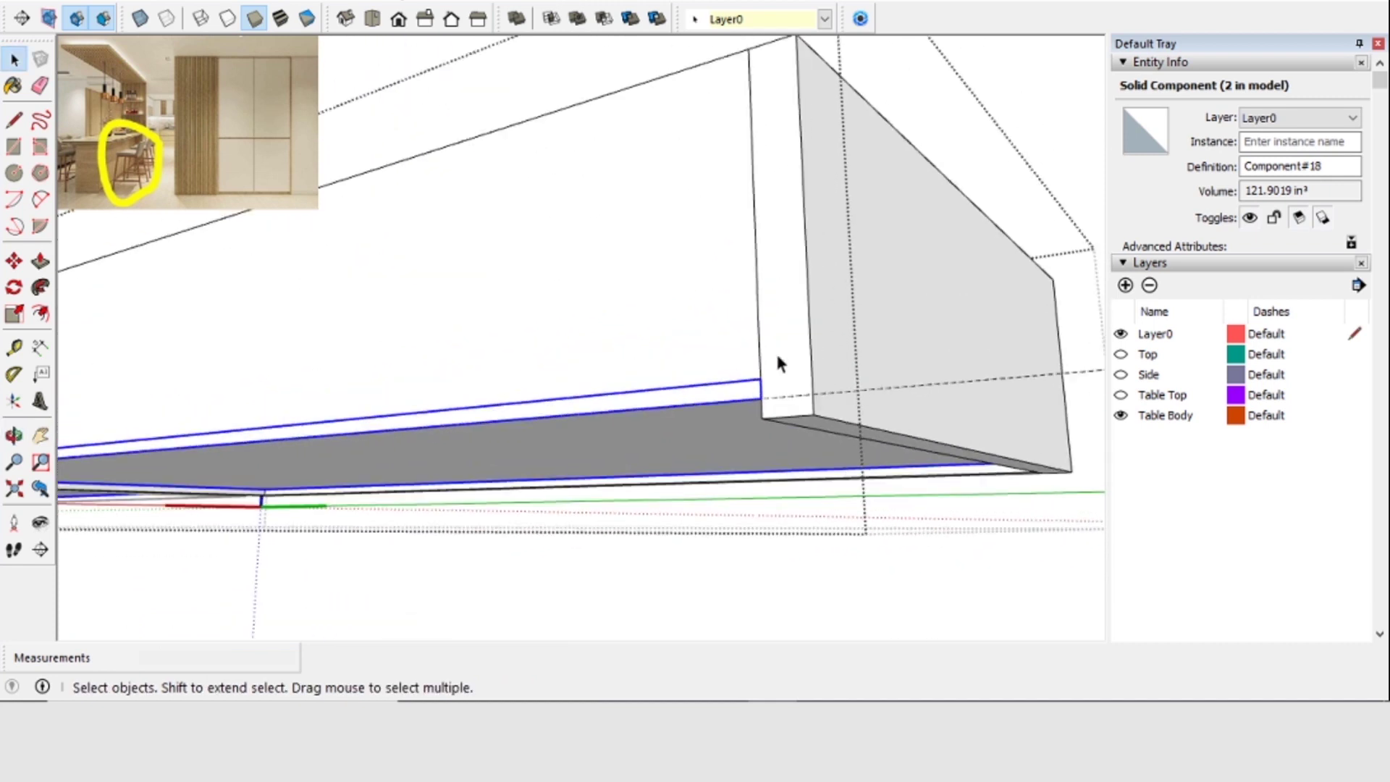
pyautogui.moveTo(778, 362); pyautogui.dragTo(688, 351, button='middle')
pyautogui.doubleClick(689, 384)
pyautogui.scroll(-1, 689, 351)
pyautogui.moveTo(836, 397); pyautogui.dragTo(724, 395, button='middle')
pyautogui.click(41, 261)
pyautogui.click(753, 385)
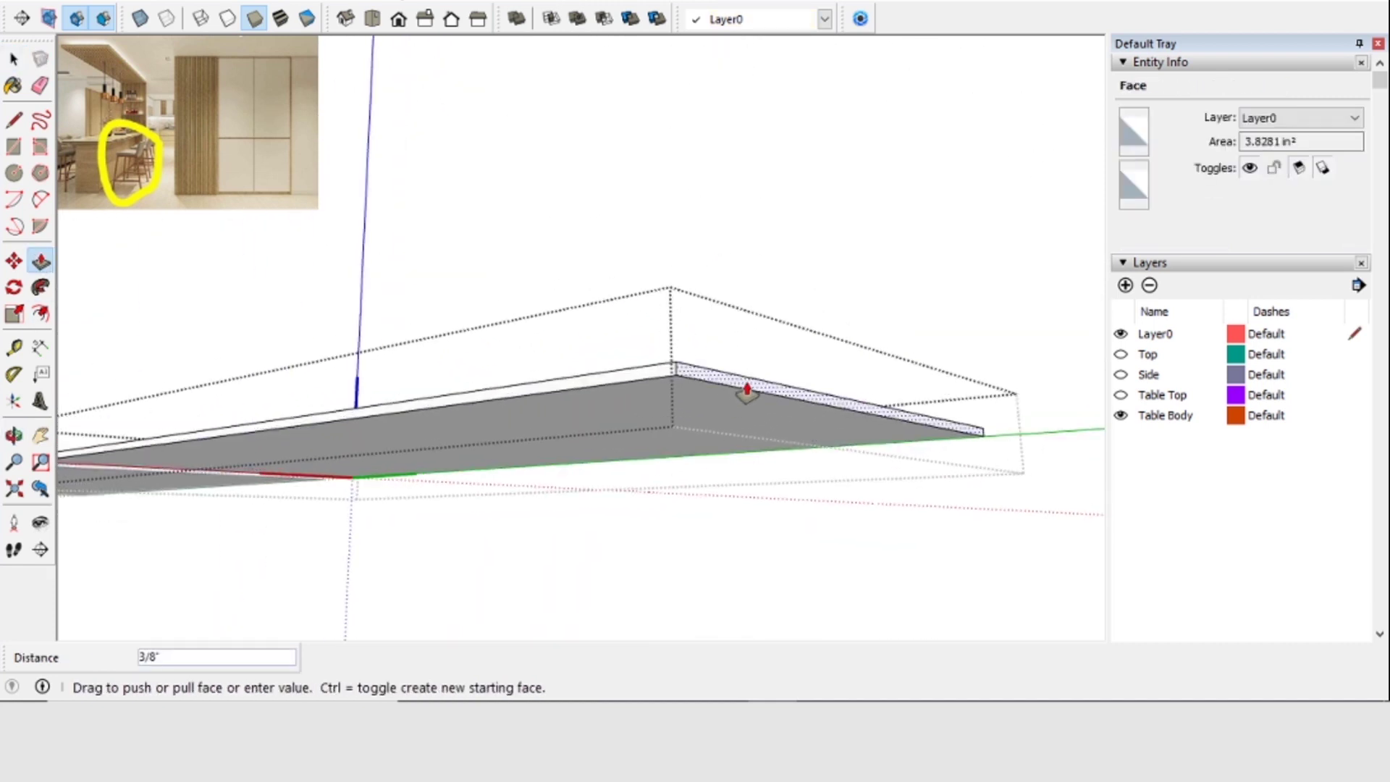
pyautogui.click(621, 428)
pyautogui.moveTo(621, 427); pyautogui.dragTo(1036, 507, button='middle')
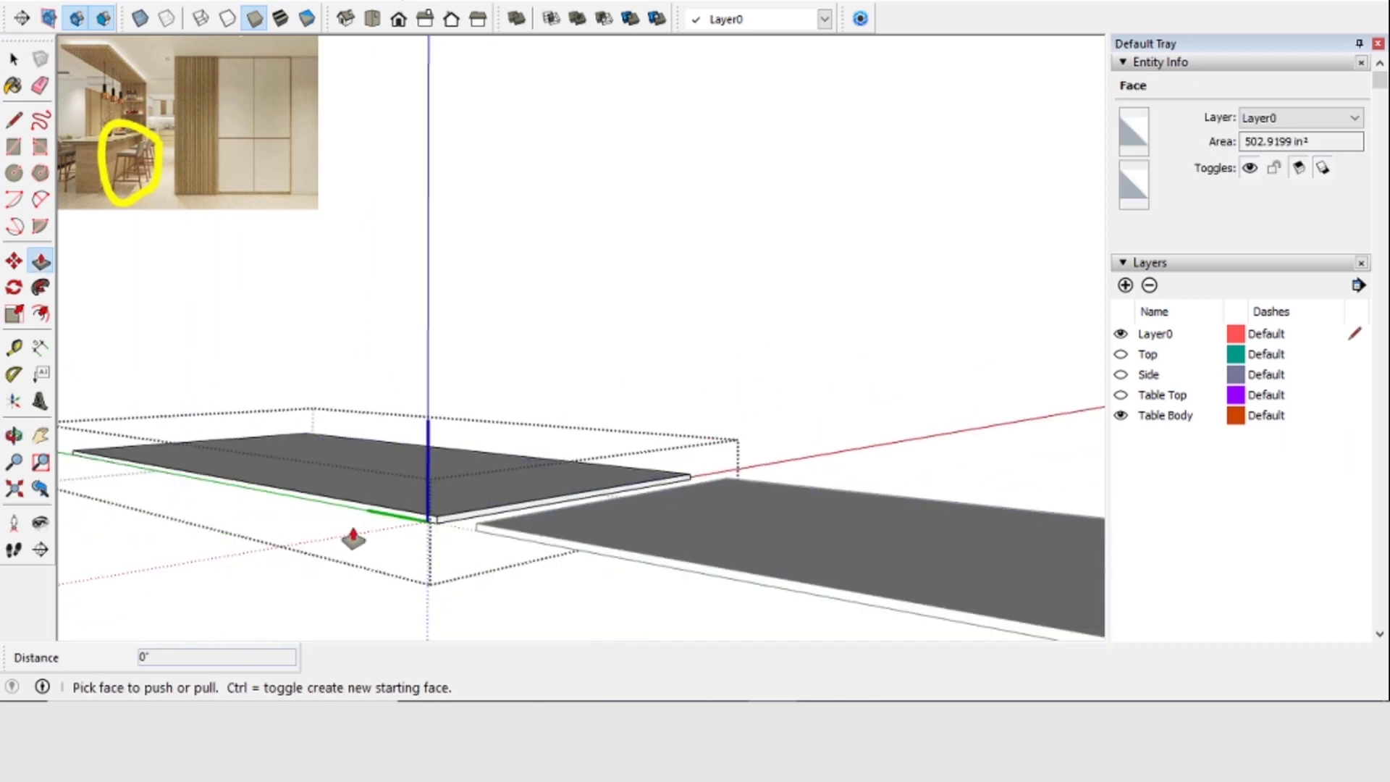
pyautogui.scroll(10, 391, 518)
pyautogui.scroll(-8, 550, 394)
pyautogui.moveTo(549, 394); pyautogui.dragTo(483, 371, button='middle')
pyautogui.click(15, 59)
pyautogui.click(724, 276)
# Trim the first adjoining drawer panel with the bottom panel to cut its groove
pyautogui.moveTo(724, 275); pyautogui.dragTo(575, 383, button='middle')
pyautogui.click(575, 384)
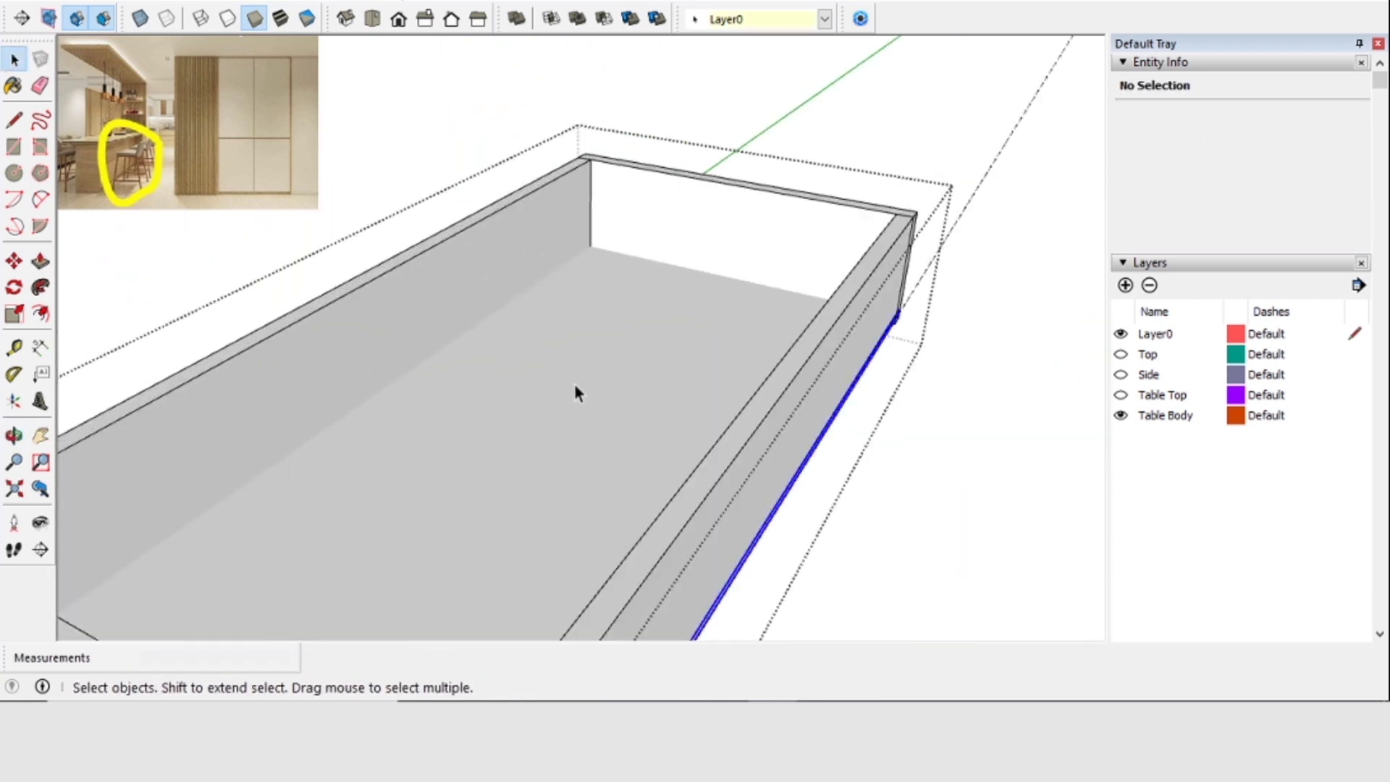
pyautogui.scroll(-2, 575, 384)
pyautogui.keyDown('shift'); pyautogui.click(541, 283); pyautogui.keyUp('shift')
pyautogui.click(630, 19)
# Trim the other two adjoining drawer panels with the bottom panel to cut their grooves
pyautogui.moveTo(637, 319); pyautogui.dragTo(264, 377, button='middle')
pyautogui.scroll(2, 600, 357)
pyautogui.click(588, 340)
pyautogui.keyDown('shift'); pyautogui.click(601, 247); pyautogui.keyUp('shift')
pyautogui.click(630, 19)
pyautogui.keyDown('shift'); pyautogui.click(220, 341); pyautogui.keyUp('shift')
pyautogui.click(630, 19)
# Examine the trimmed joints between the drawer bottom and the surrounding panels from several angles
pyautogui.moveTo(435, 304); pyautogui.dragTo(518, 244, button='middle')
pyautogui.scroll(-2, 519, 245)
pyautogui.click(519, 248)
pyautogui.scroll(4, 485, 333)
pyautogui.moveTo(466, 374); pyautogui.dragTo(601, 101, button='middle')
pyautogui.scroll(-4, 601, 102)
pyautogui.scroll(6, 601, 102)
pyautogui.scroll(-4, 645, 261)
pyautogui.keyDown('shift'); pyautogui.moveTo(499, 260); pyautogui.dragTo(497, 340, button='middle'); pyautogui.keyUp('shift')
pyautogui.scroll(2, 602, 314)
pyautogui.scroll(-3, 582, 354)
pyautogui.keyDown('shift'); pyautogui.moveTo(497, 340); pyautogui.dragTo(498, 387, button='middle'); pyautogui.keyUp('shift')
# Temporarily hide one drawer part to inspect the cut grooves, and unhide it
pyautogui.rightClick(499, 387)
pyautogui.click(543, 233)
pyautogui.moveTo(604, 349); pyautogui.dragTo(868, 510, button='middle')
pyautogui.scroll(3, 868, 510)
pyautogui.scroll(3, 605, 590)
pyautogui.moveTo(605, 590); pyautogui.dragTo(541, 234, button='middle')
pyautogui.scroll(-5, 823, 402)
pyautogui.scroll(3, 752, 341)
pyautogui.scroll(-2, 641, 424)
pyautogui.click(36, 2)
pyautogui.moveTo(182, 284)
pyautogui.click(422, 310)
# Draw a rectangle of 5" by about 33 3/16" covering the whole front of the drawer box
pyautogui.scroll(-3, 865, 398)
pyautogui.click(865, 399)
pyautogui.moveTo(422, 310); pyautogui.dragTo(447, 398, button='middle')
pyautogui.scroll(-2, 677, 438)
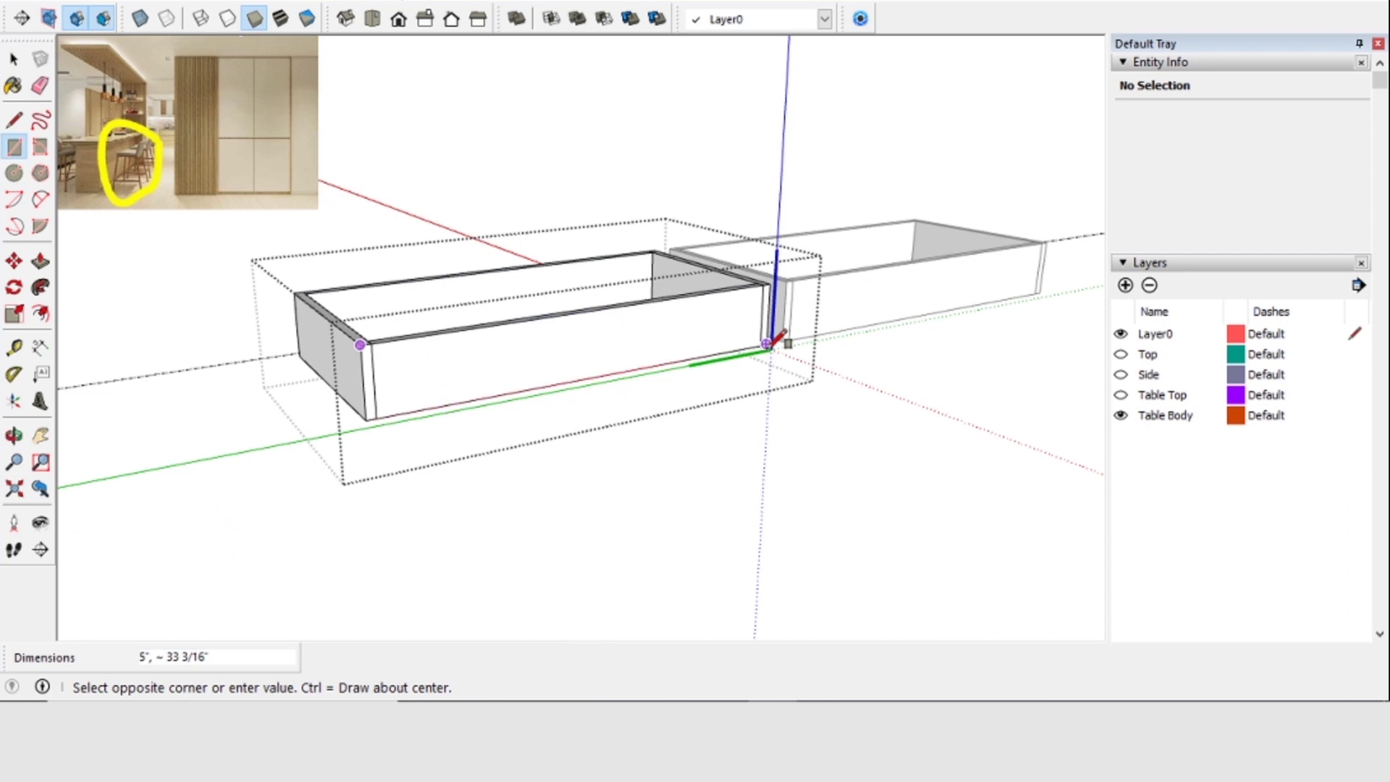
pyautogui.click(769, 346)
pyautogui.moveTo(547, 338); pyautogui.dragTo(622, 352, button='middle')
pyautogui.scroll(2, 621, 352)
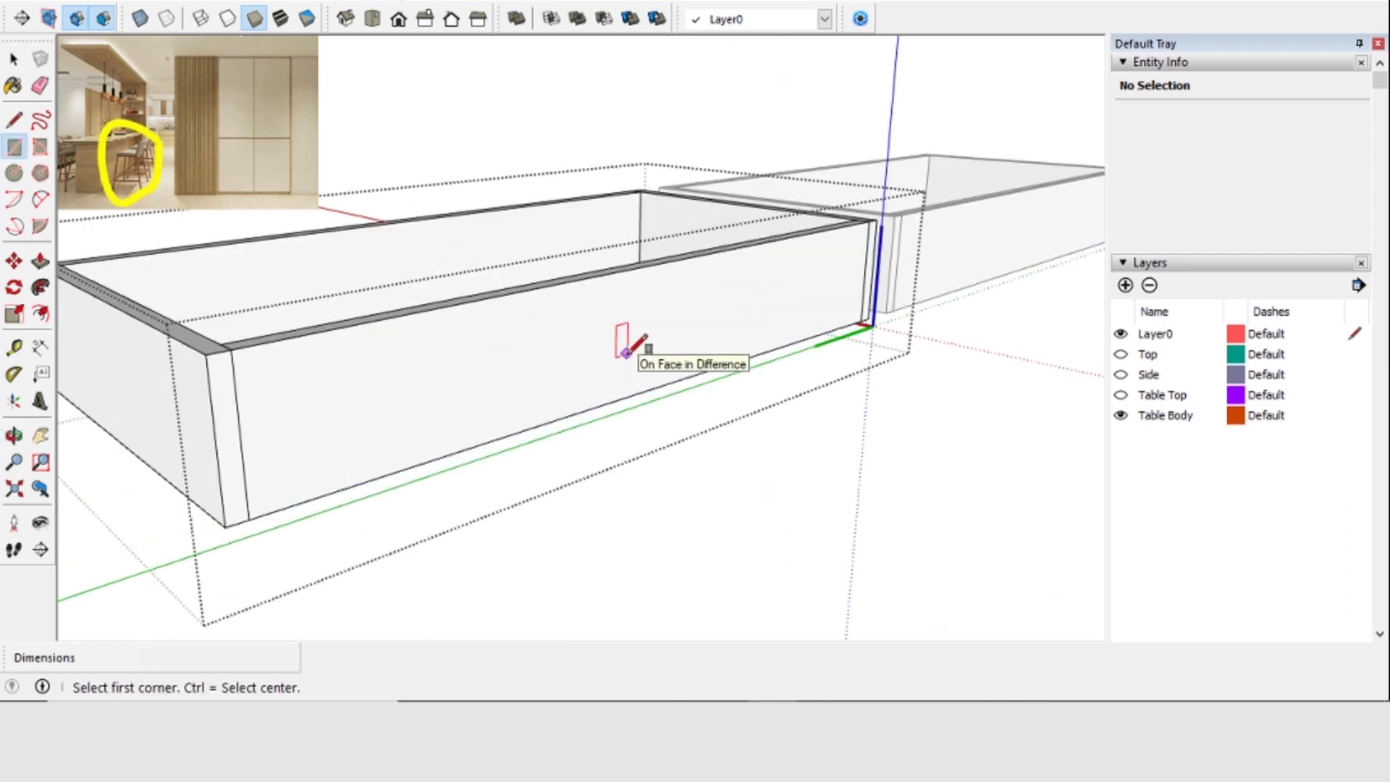
pyautogui.click(207, 354)
pyautogui.moveTo(867, 311); pyautogui.dragTo(860, 366, button='middle')
pyautogui.click(860, 367)
# Push/Pull the rectangle on the drawer's front to a thickness of 11/16"
pyautogui.scroll(-2, 579, 355)
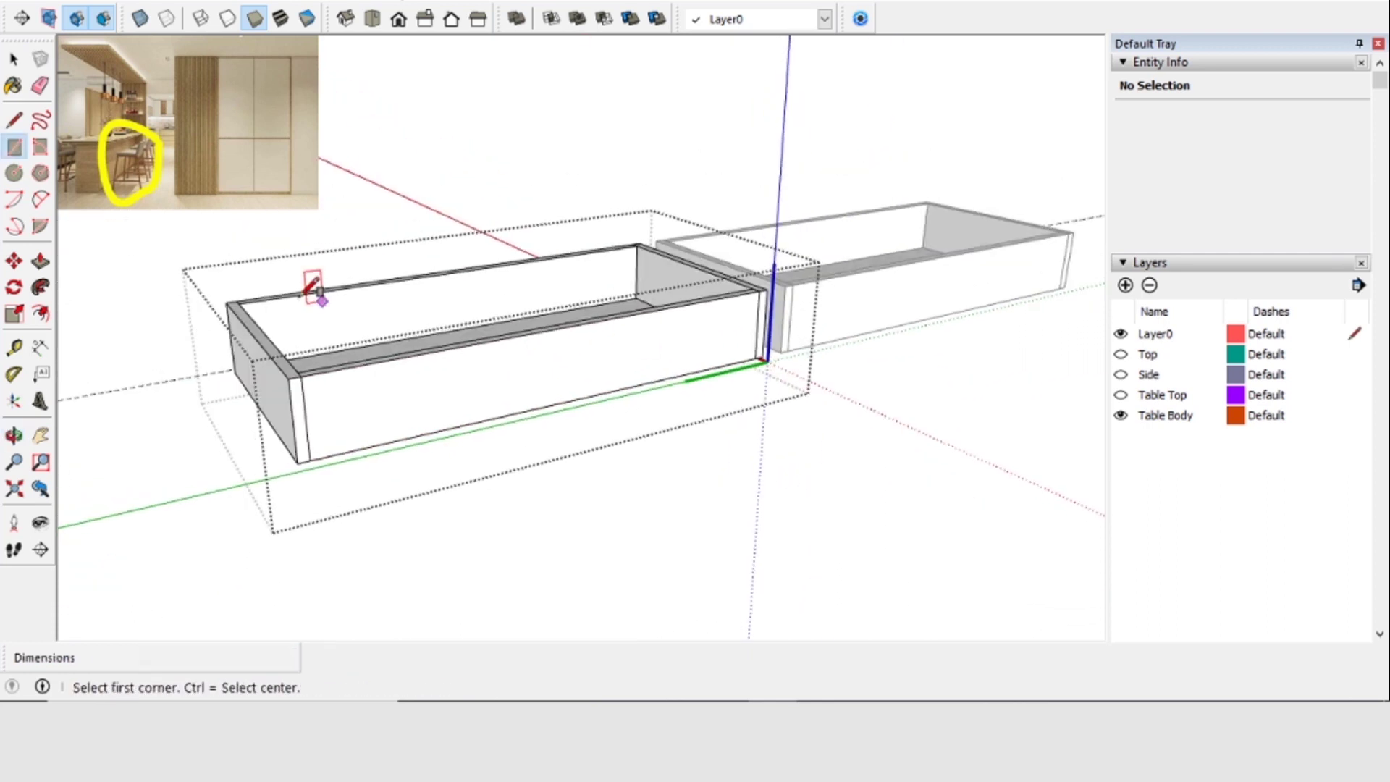
pyautogui.press('p')
pyautogui.click(429, 427)
pyautogui.click(446, 430)
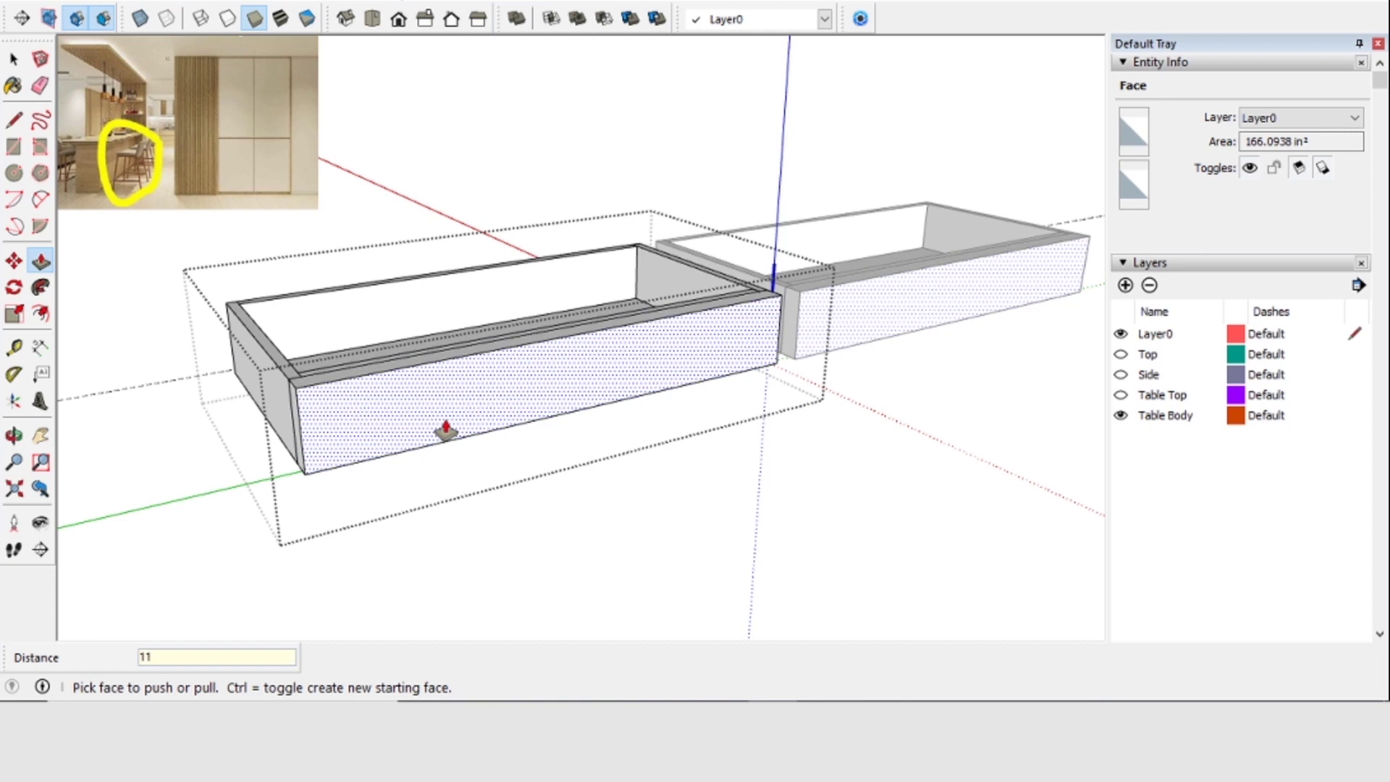
pyautogui.write('11/16')
pyautogui.press('Return')
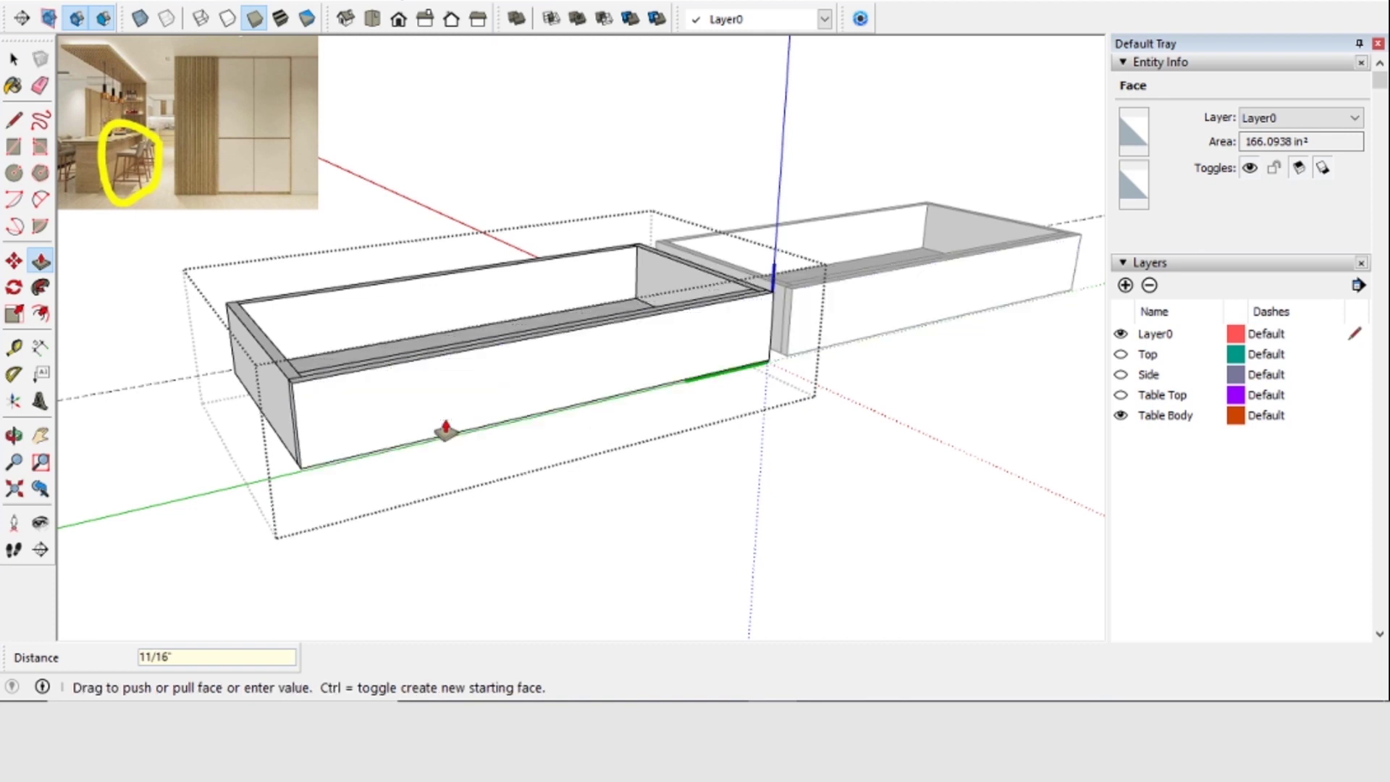
# Show the rest of the model during component editing and extend the drawer front's outer end to the cabinet side
pyautogui.press('space')
pyautogui.click(742, 484)
pyautogui.moveTo(742, 484); pyautogui.dragTo(557, 522, button='middle')
pyautogui.doubleClick(505, 488)
pyautogui.press('Escape')
pyautogui.click(88, 3)
pyautogui.moveTo(170, 312)
pyautogui.click(326, 307)
pyautogui.doubleClick(509, 513)
pyautogui.press('p')
pyautogui.click(614, 502)
pyautogui.click(583, 475)
# Extend the drawer front's inner end by 1/2" towards the middle divider
pyautogui.scroll(-3, 584, 475)
pyautogui.moveTo(583, 474); pyautogui.dragTo(366, 484, button='middle')
pyautogui.moveTo(761, 417); pyautogui.dragTo(686, 410, button='middle')
pyautogui.scroll(3, 681, 413)
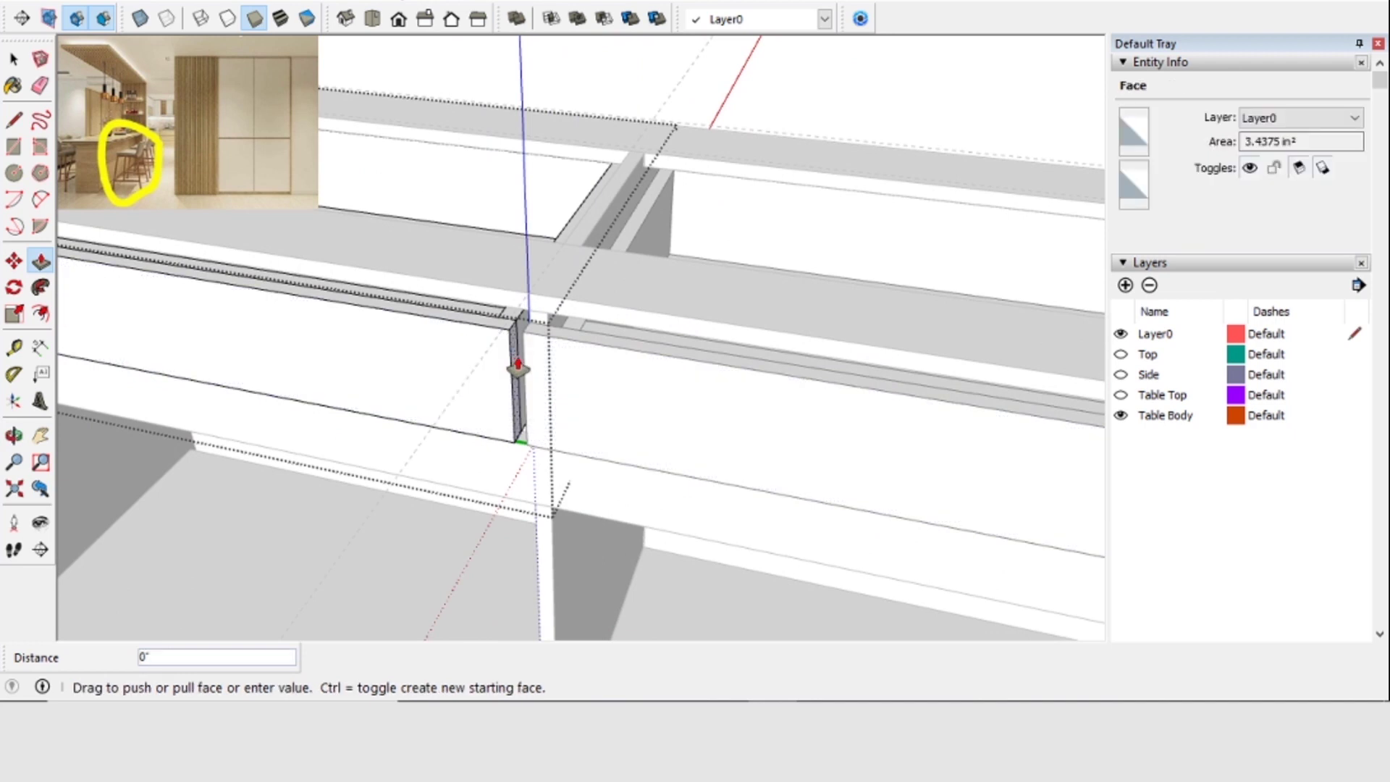
pyautogui.click(512, 353)
pyautogui.scroll(-5, 559, 445)
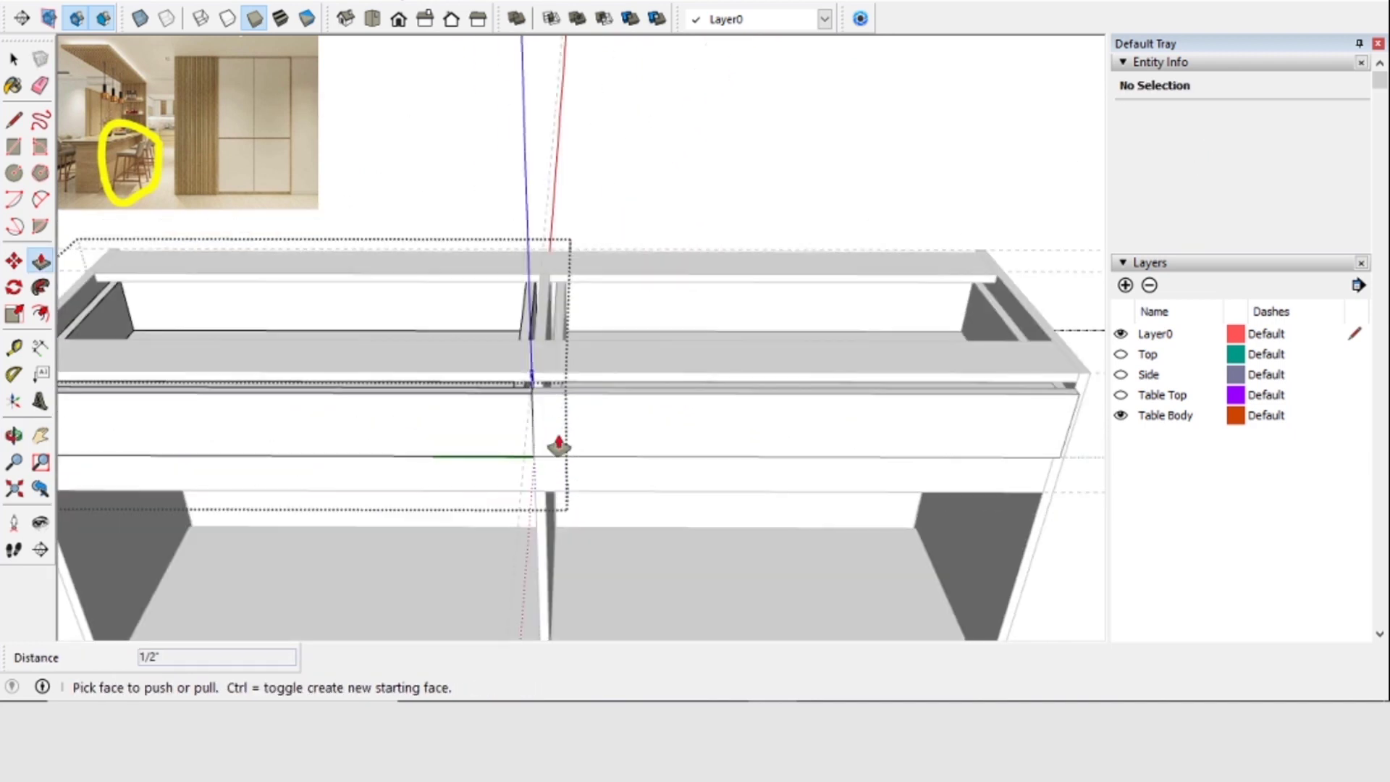
# Turn the drawer front into its own component and move it out of the drawer component, keeping it in place
pyautogui.scroll(-5, 562, 394)
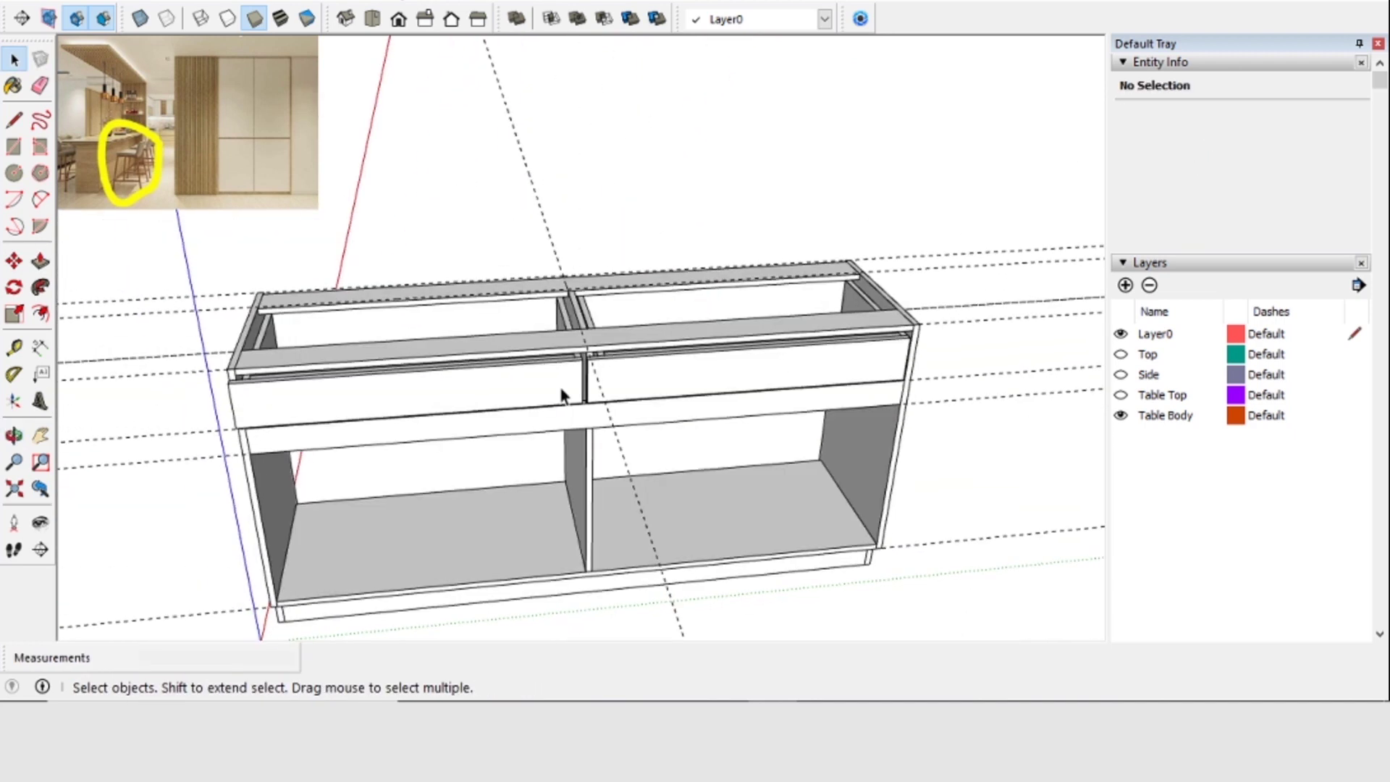
pyautogui.moveTo(562, 394); pyautogui.dragTo(671, 431, button='middle')
pyautogui.scroll(5, 494, 394)
pyautogui.rightClick(523, 390)
pyautogui.click(588, 533)
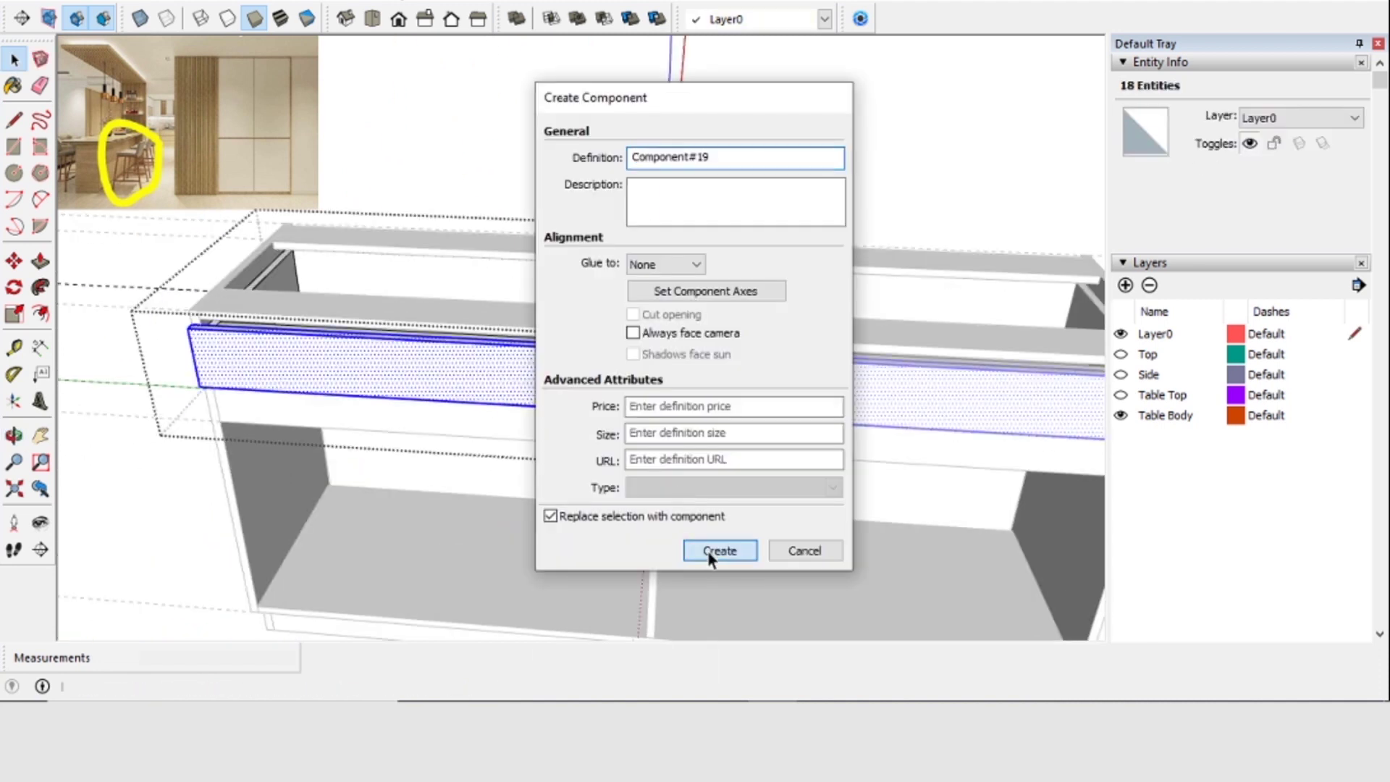
pyautogui.click(711, 553)
pyautogui.hotkey('ctrl', 'x')
pyautogui.click(511, 142)
pyautogui.click(48, 2)
pyautogui.click(113, 136)
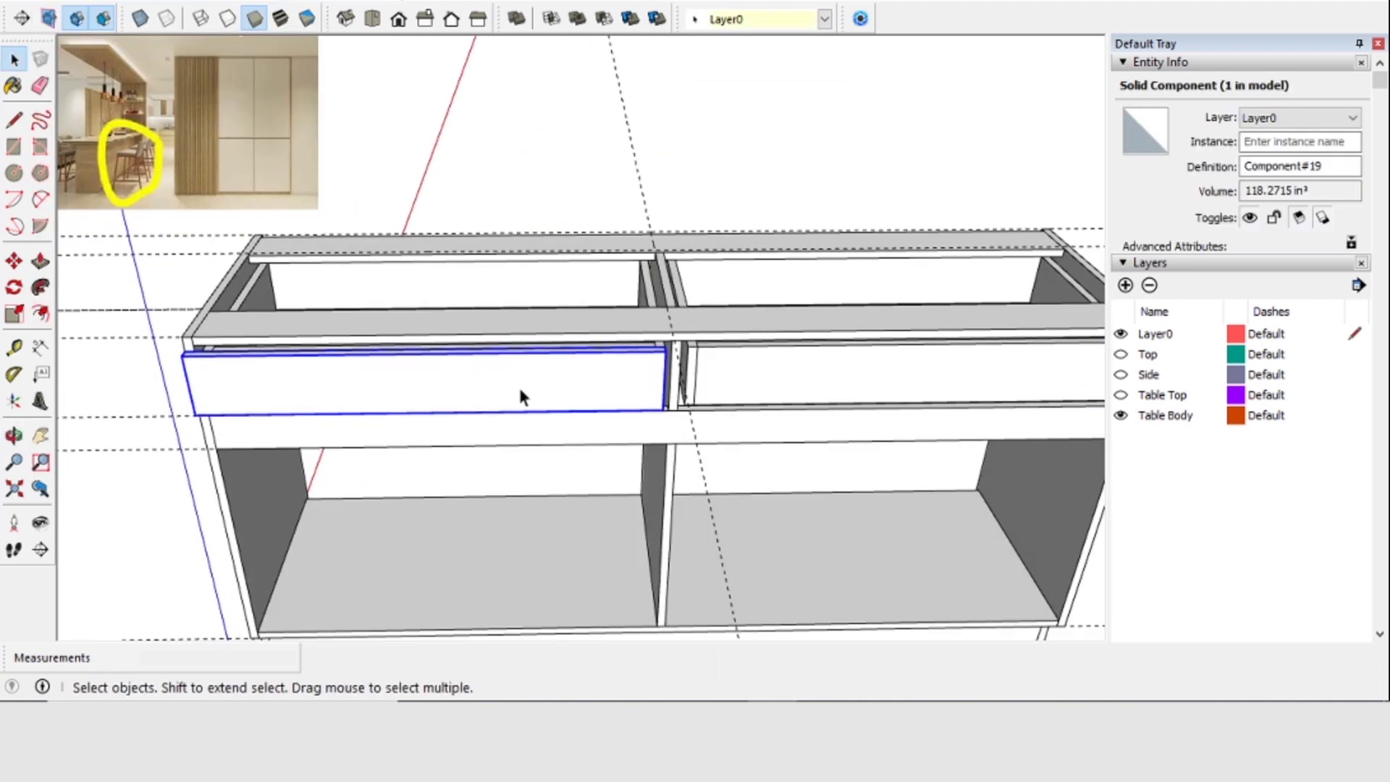
# Extend the drawer front's top edge to the cabinet's top and its inner end to the centre of the divider
pyautogui.scroll(-2, 511, 387)
pyautogui.scroll(5, 650, 437)
pyautogui.moveTo(651, 437); pyautogui.dragTo(655, 337, button='middle')
pyautogui.scroll(3, 652, 319)
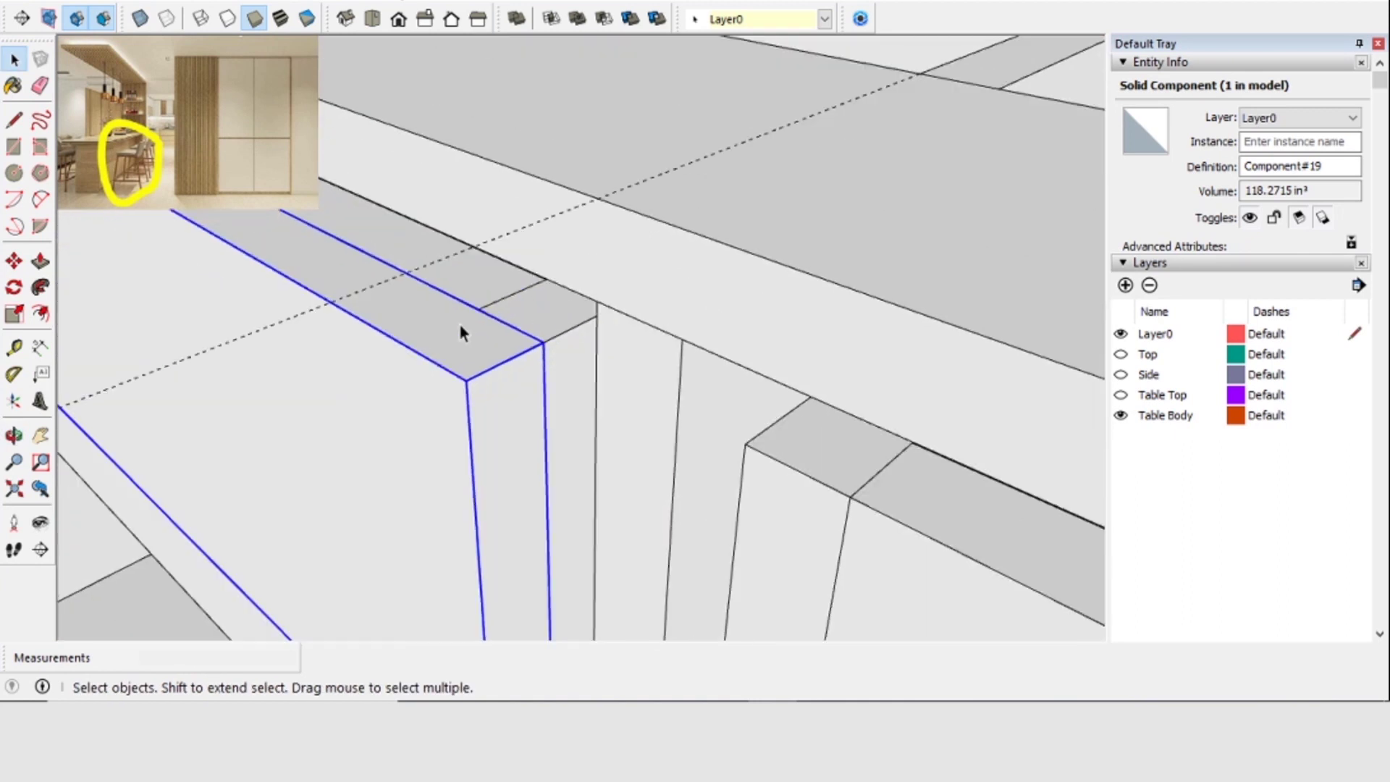
pyautogui.click(638, 320)
pyautogui.scroll(2, 617, 432)
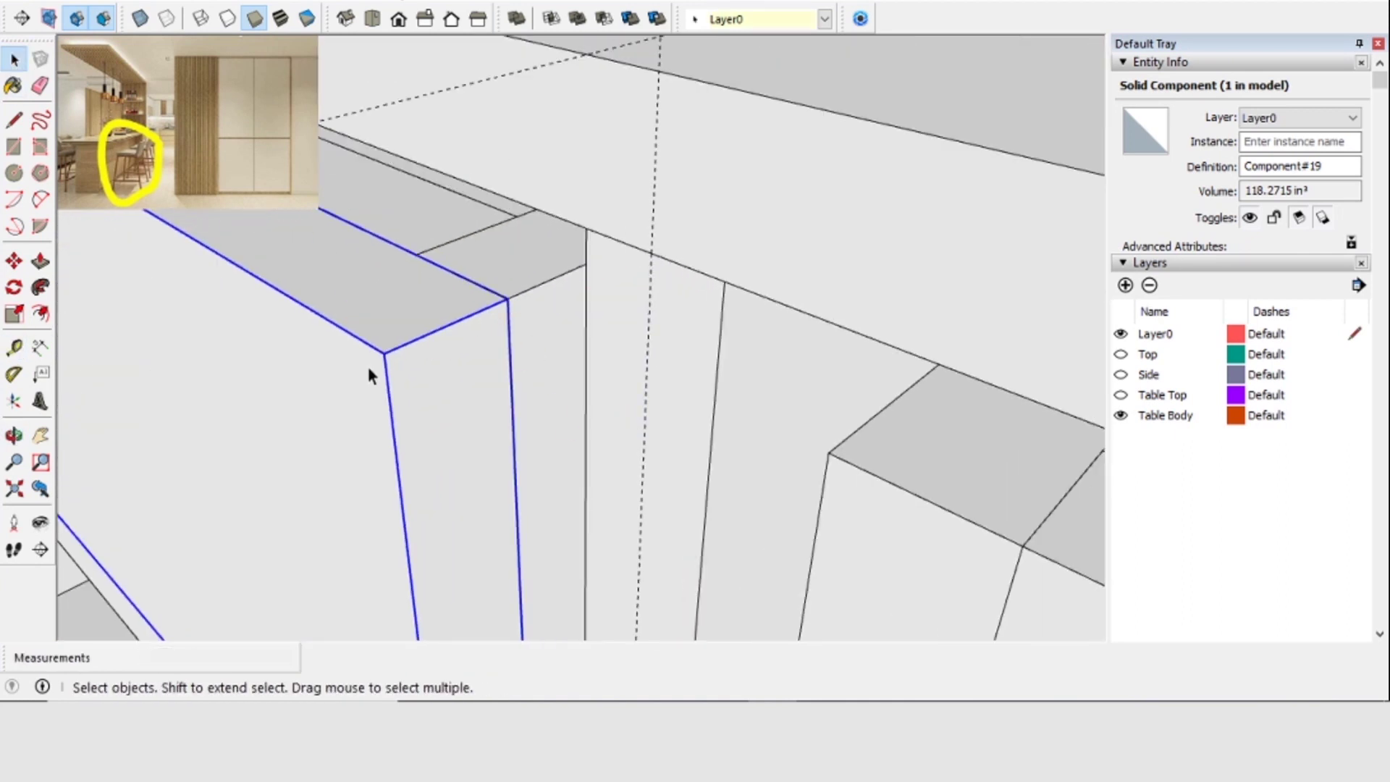
pyautogui.doubleClick(369, 370)
pyautogui.click(41, 260)
pyautogui.click(475, 336)
pyautogui.click(652, 287)
pyautogui.moveTo(423, 463); pyautogui.dragTo(500, 429, button='middle')
pyautogui.click(543, 405)
pyautogui.click(618, 319)
# Extend the bottom edge of the drawer front downwards by 11/16"
pyautogui.scroll(-3, 618, 319)
pyautogui.moveTo(624, 565); pyautogui.dragTo(586, 402, button='middle')
pyautogui.click(587, 402)
pyautogui.click(596, 423)
pyautogui.click(596, 423)
pyautogui.click(597, 444)
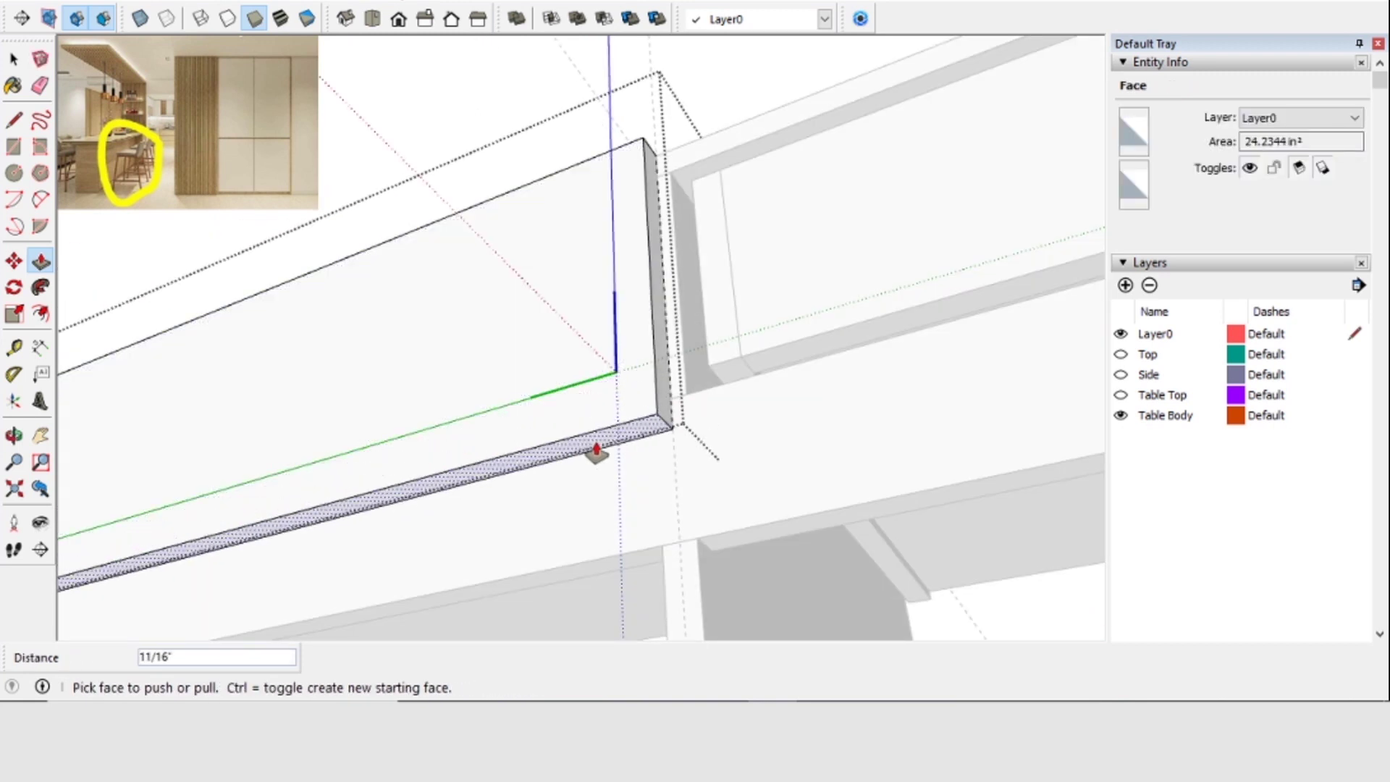
pyautogui.scroll(-3, 597, 449)
pyautogui.moveTo(597, 450); pyautogui.dragTo(806, 522, button='middle')
pyautogui.press('space')
pyautogui.click(540, 212)
# Push the drawer front's inner end face back by 1/8" to leave a gap
pyautogui.scroll(-2, 543, 290)
pyautogui.moveTo(767, 456); pyautogui.dragTo(379, 401, button='middle')
pyautogui.scroll(3, 665, 482)
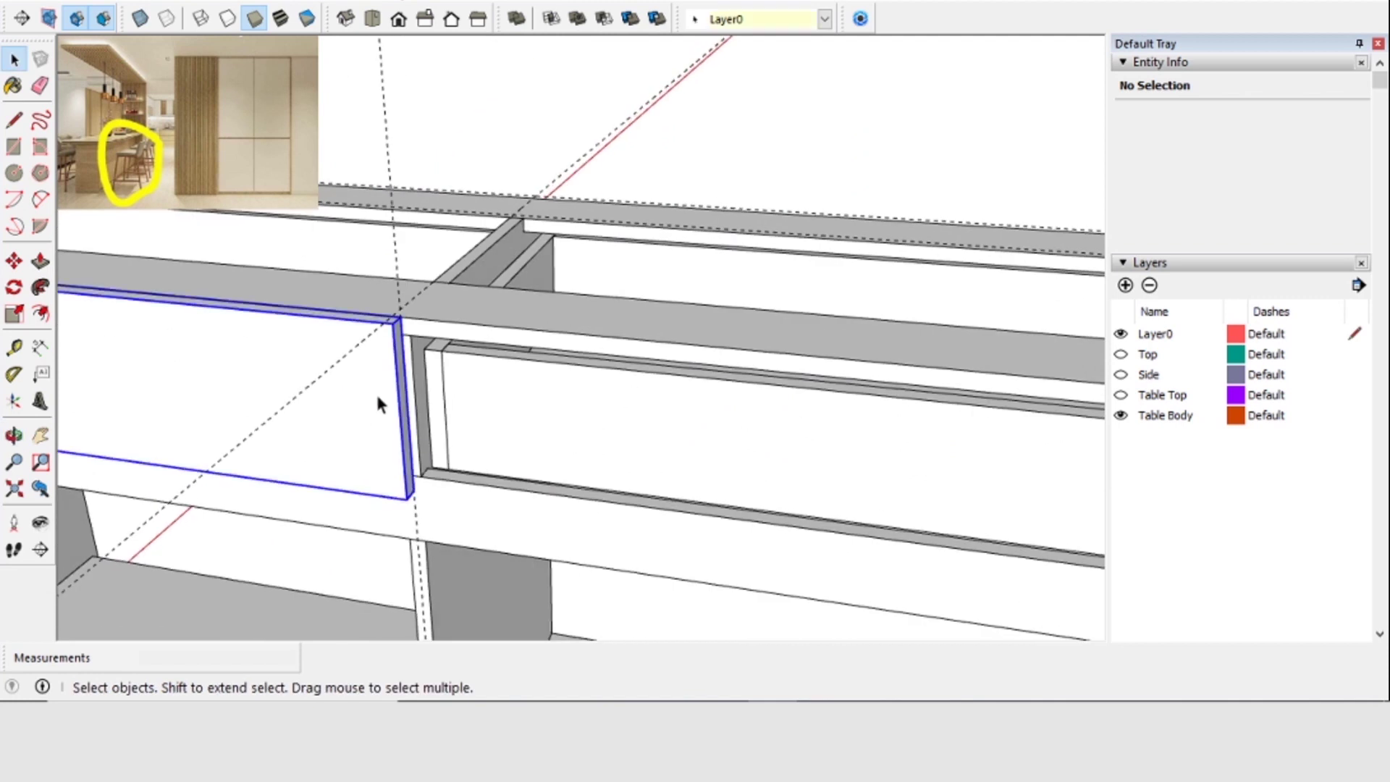
pyautogui.scroll(3, 378, 401)
pyautogui.click(41, 261)
pyautogui.click(411, 337)
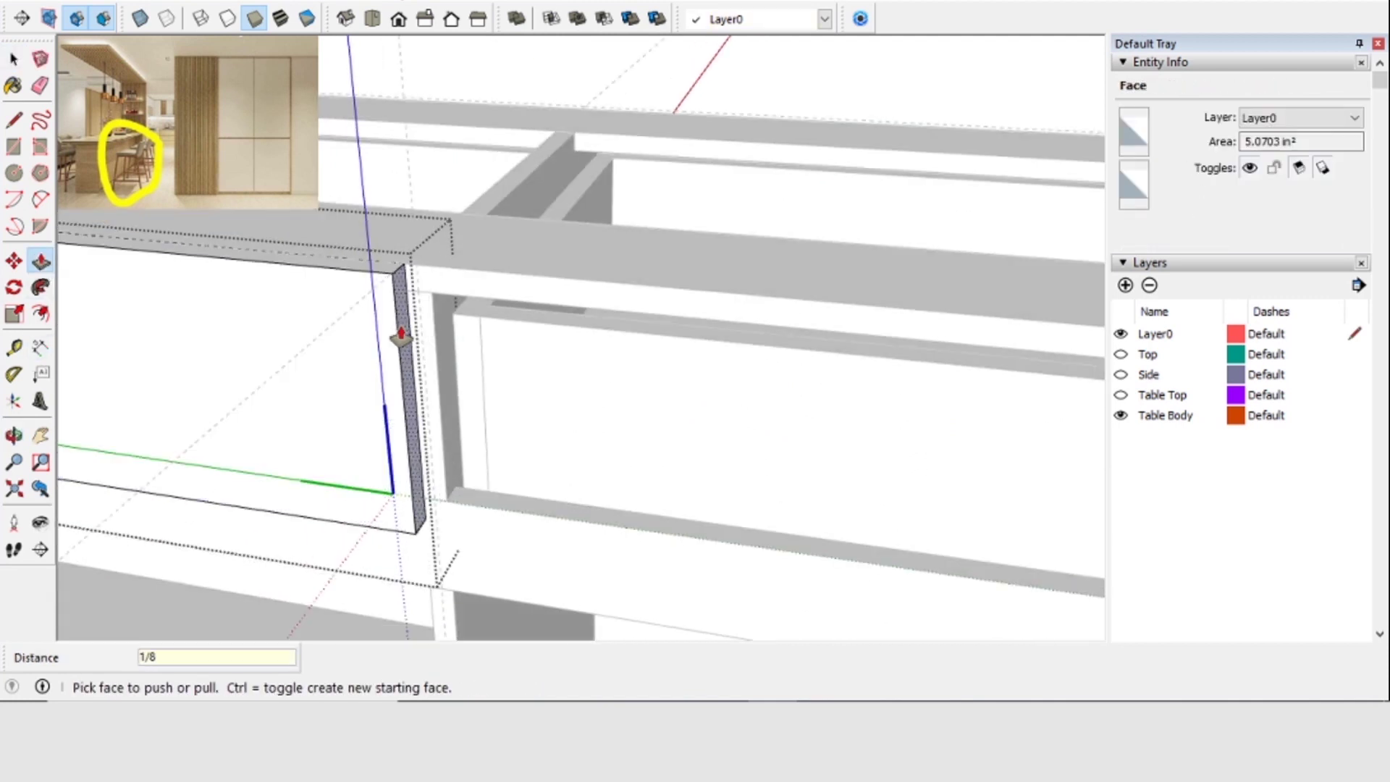
pyautogui.press('Return')
pyautogui.press('space')
pyautogui.click(424, 80)
# Copy the drawer front 35 3/8" across to the second drawer and flip the copy
pyautogui.moveTo(424, 80); pyautogui.dragTo(395, 391, button='middle')
pyautogui.scroll(-3, 492, 377)
pyautogui.scroll(1, 896, 471)
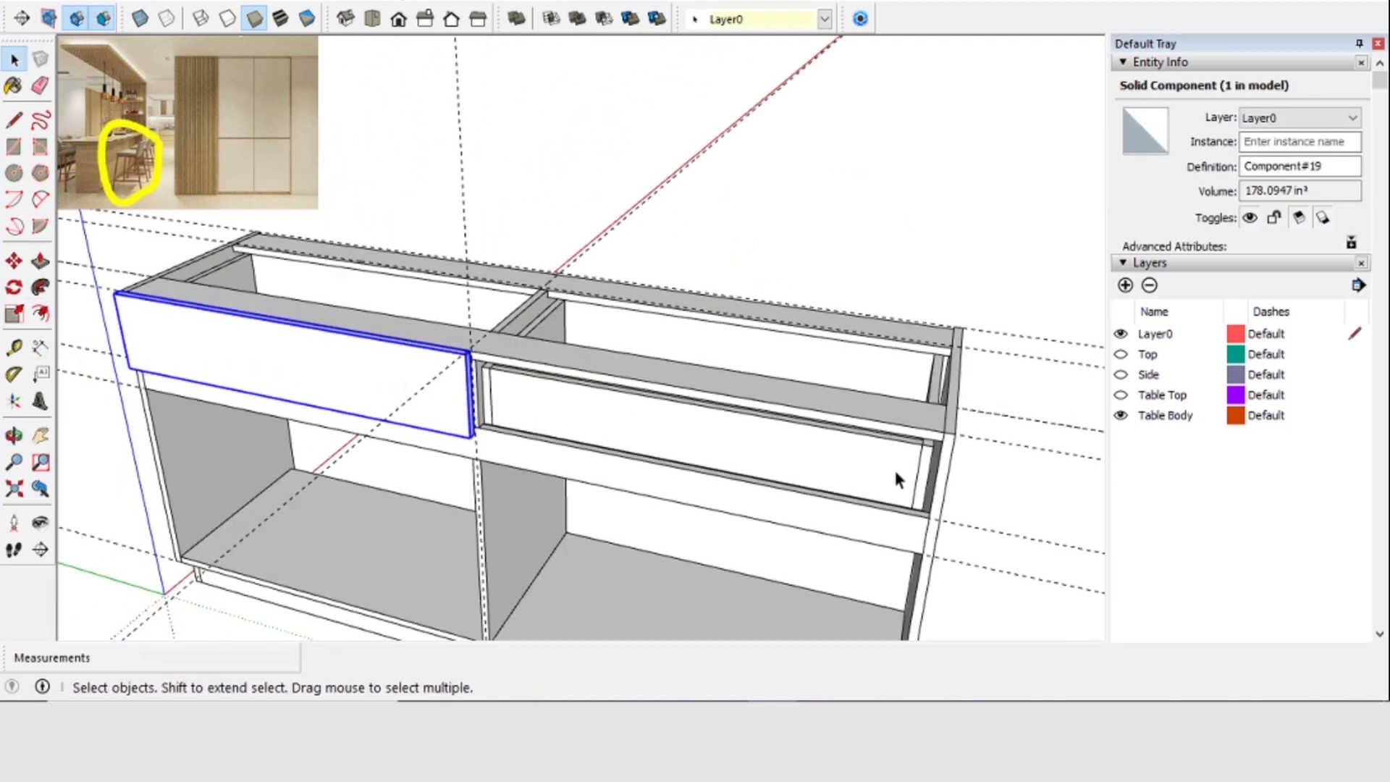
pyautogui.click(470, 352)
pyautogui.press('ctrl')
pyautogui.click(955, 435)
pyautogui.rightClick(809, 468)
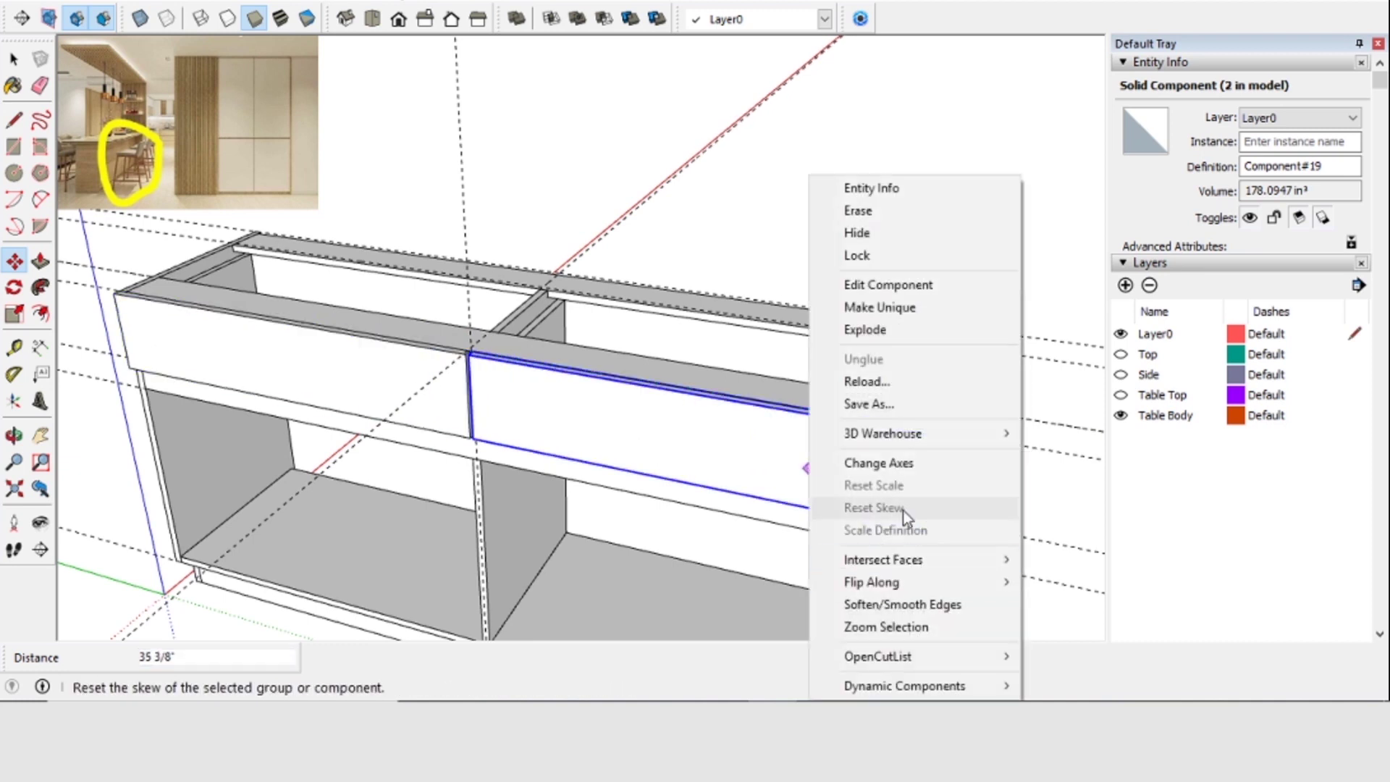
pyautogui.moveTo(888, 579)
pyautogui.click(1095, 588)
# Draw a rectangular door panel over the outer half of the left lower opening and make it a component
pyautogui.moveTo(507, 435); pyautogui.dragTo(655, 456, button='middle')
pyautogui.scroll(-3, 655, 456)
pyautogui.click(13, 59)
pyautogui.click(434, 254)
pyautogui.moveTo(615, 406); pyautogui.dragTo(667, 398, button='middle')
pyautogui.scroll(4, 439, 419)
pyautogui.scroll(-3, 410, 354)
pyautogui.moveTo(500, 451); pyautogui.dragTo(583, 447, button='middle')
pyautogui.scroll(1, 583, 446)
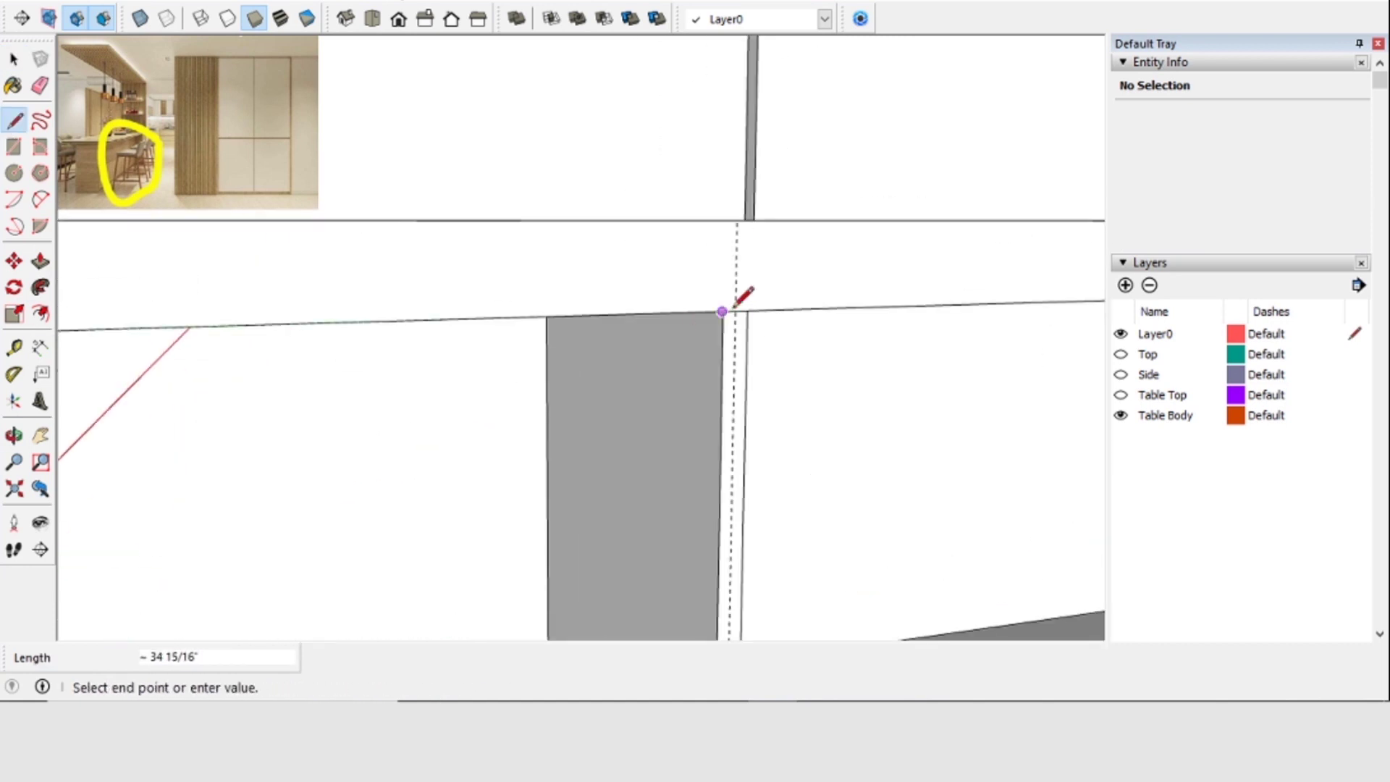
pyautogui.scroll(-3, 741, 302)
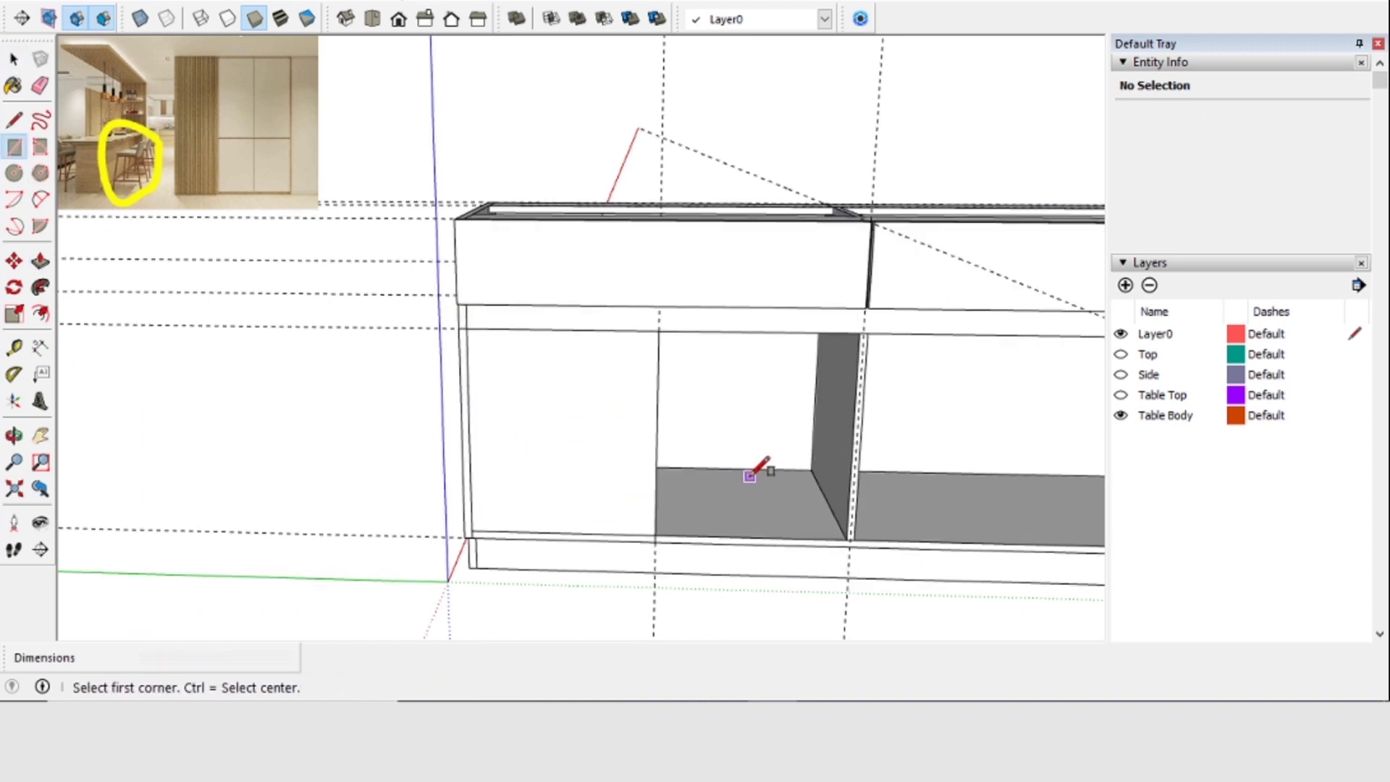
pyautogui.rightClick(619, 139)
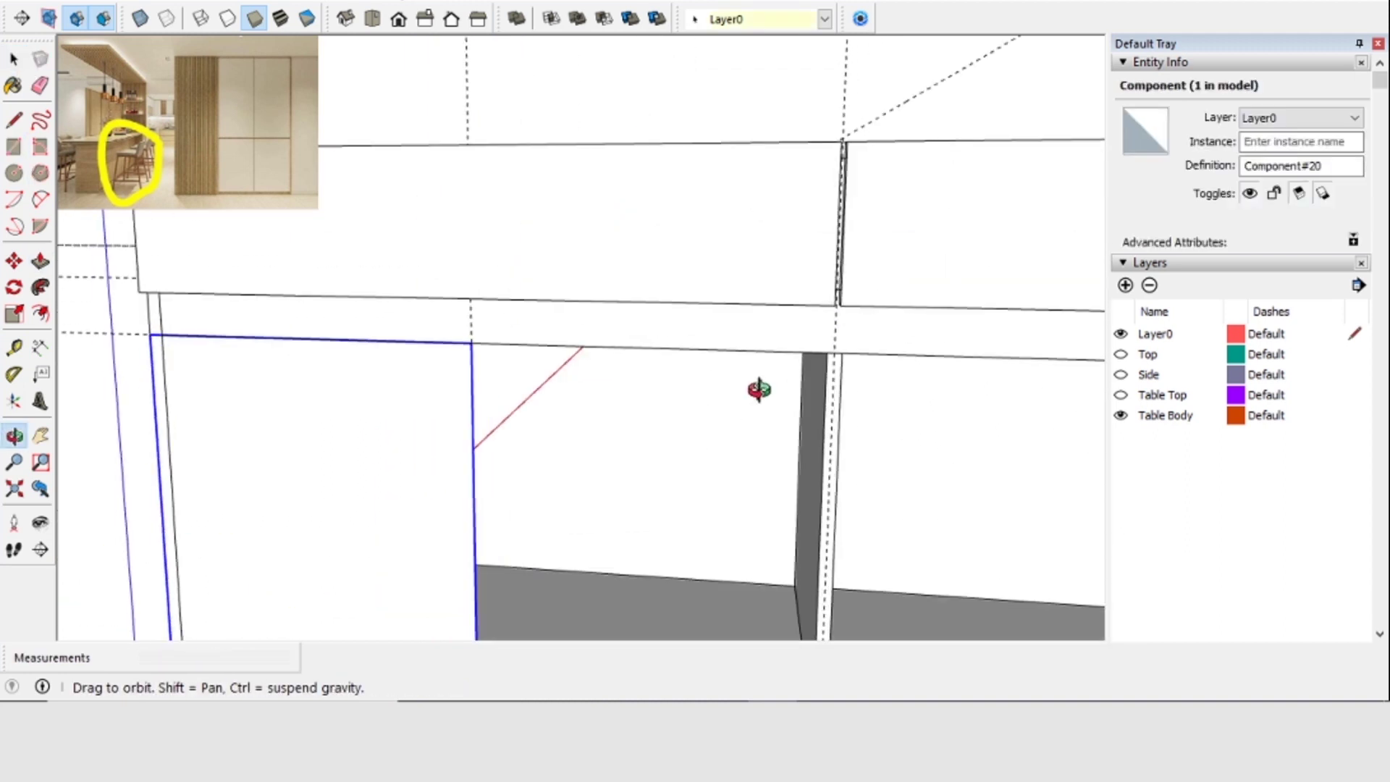
# Copy the door about 17 5/16" onto the other half of the opening and mirror the copy
pyautogui.press('m')
pyautogui.click(485, 341)
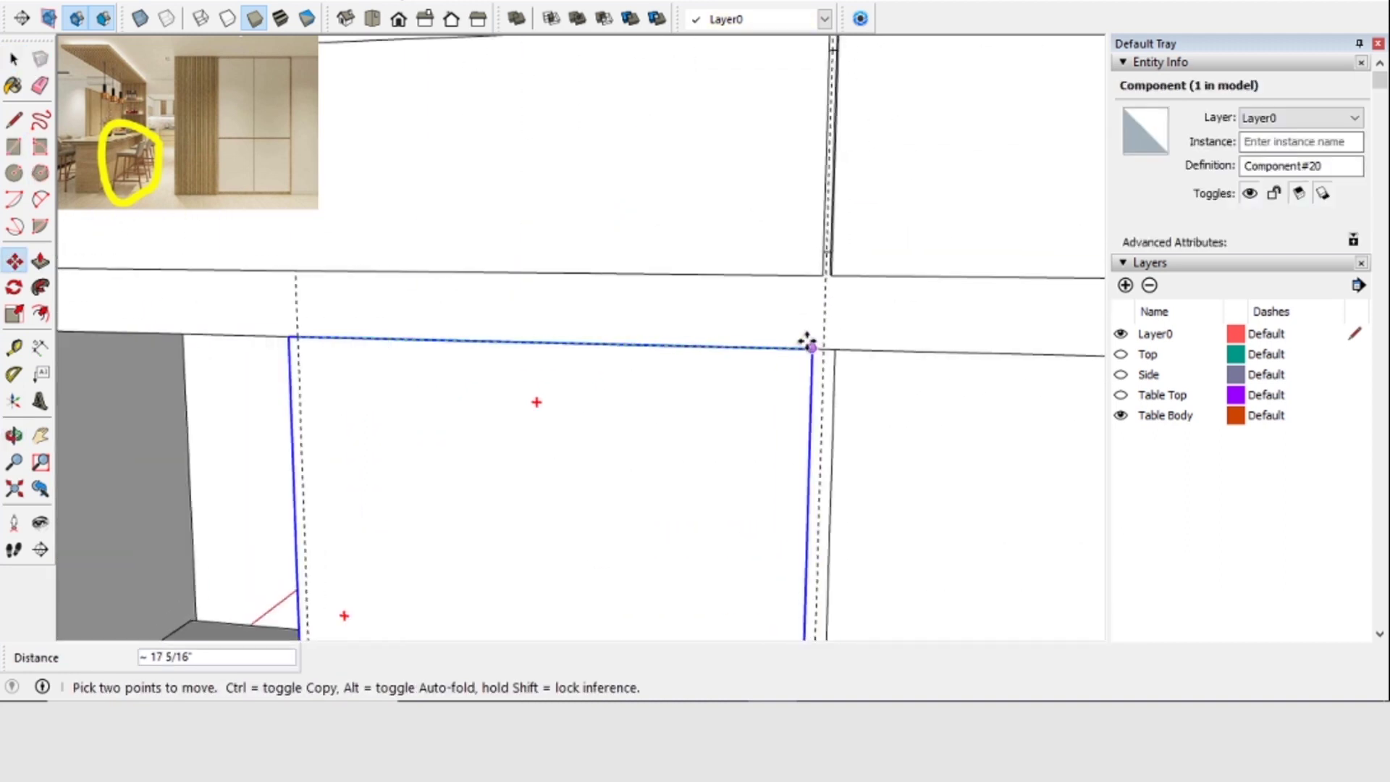
pyautogui.rightClick(502, 197)
pyautogui.click(774, 605)
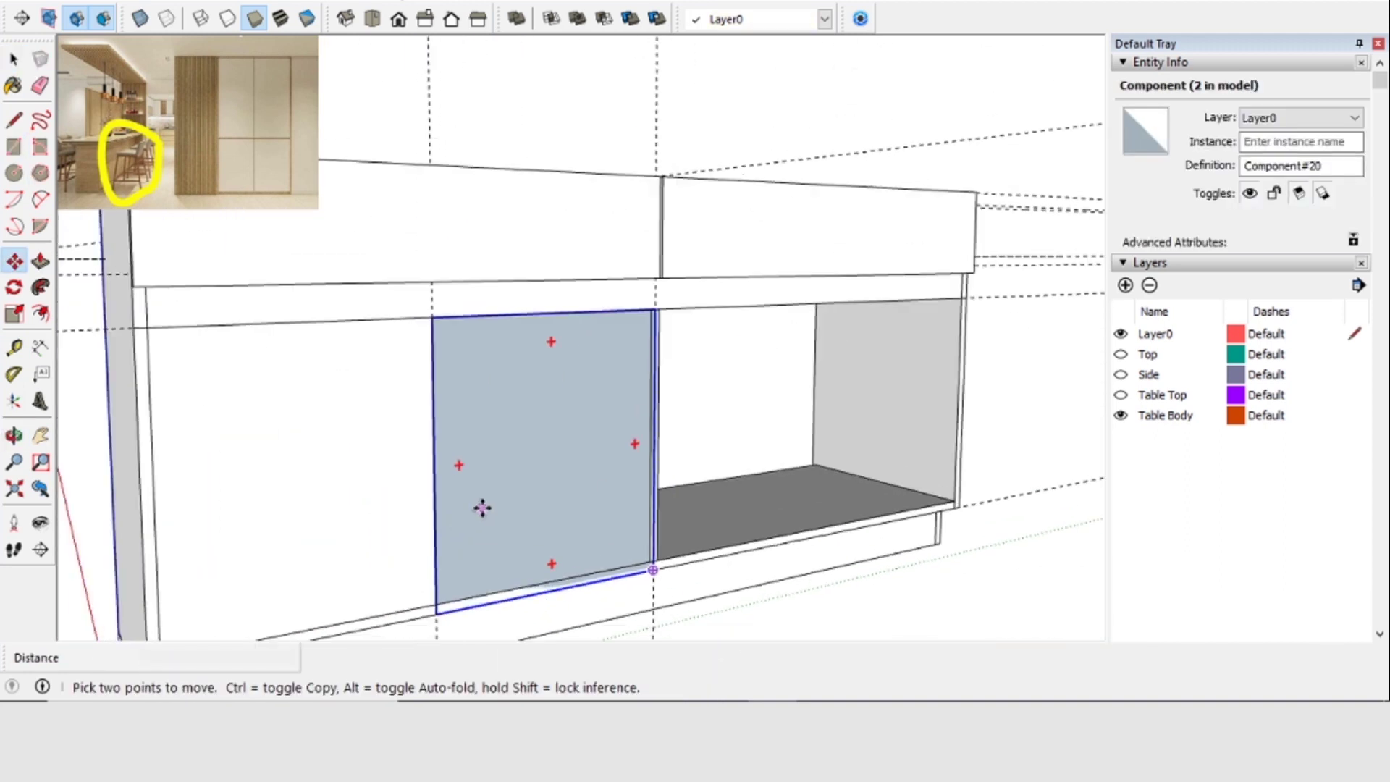
pyautogui.press('space')
pyautogui.press('p')
pyautogui.press('o')
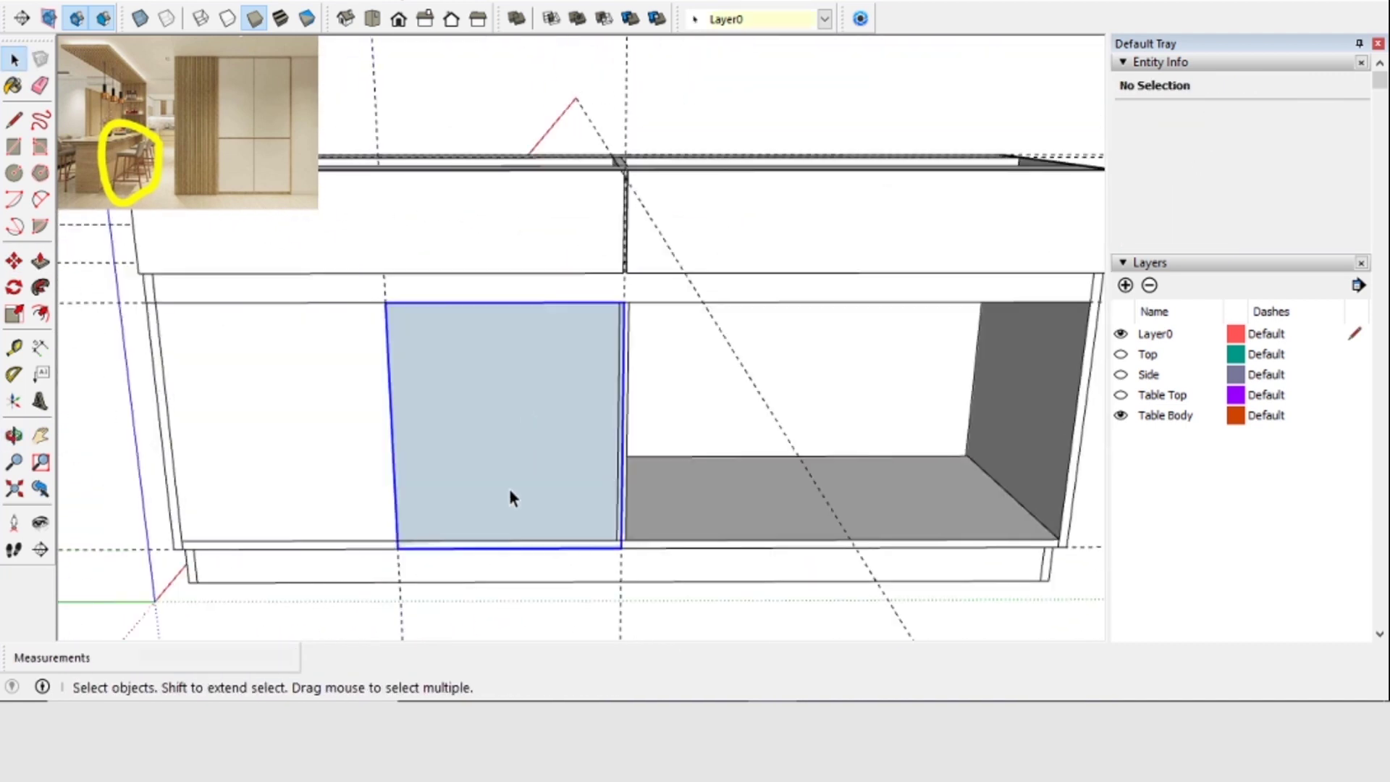
pyautogui.rightClick(509, 488)
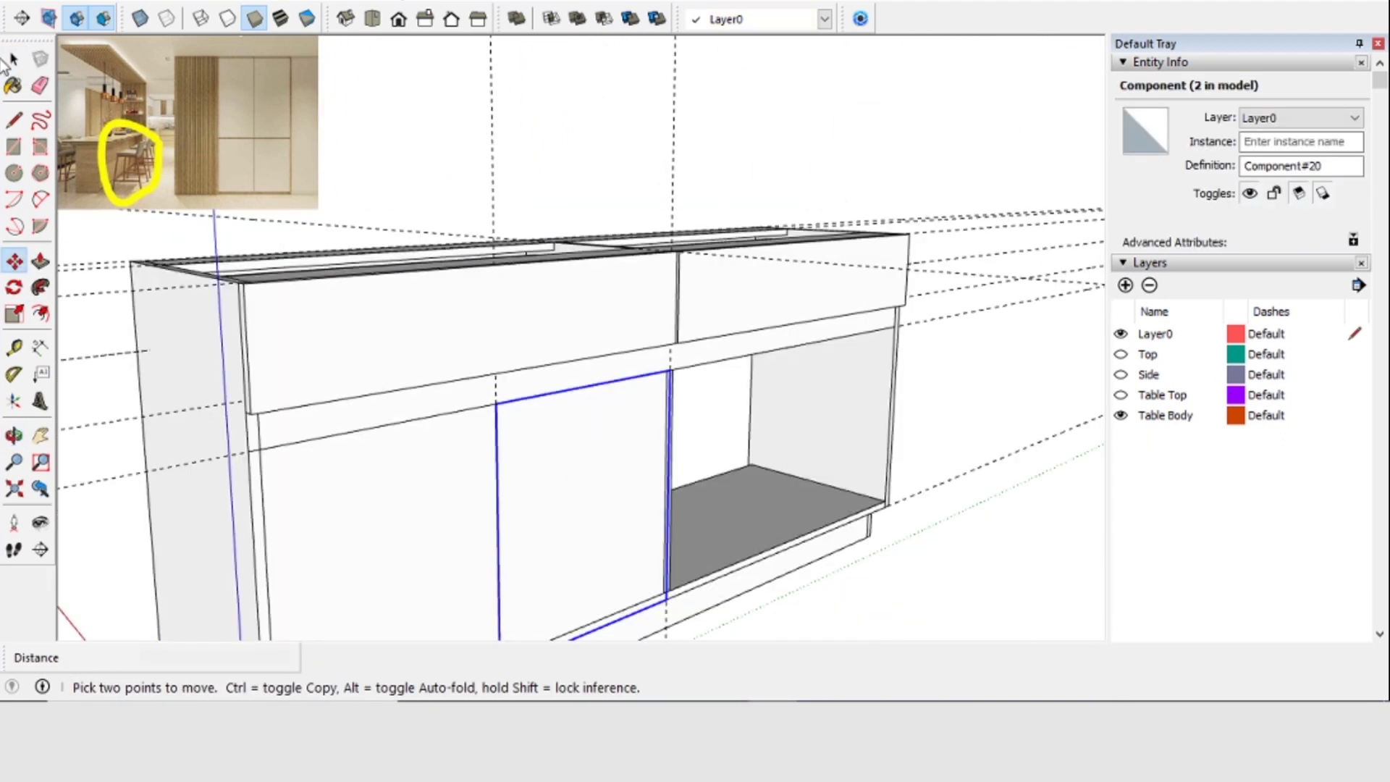
# Push/Pull the door face to give both doors thickness, and adjust the door's edge in see-through display
pyautogui.press('p')
pyautogui.moveTo(496, 444); pyautogui.dragTo(535, 458)
pyautogui.click(534, 458)
pyautogui.moveTo(534, 458); pyautogui.dragTo(457, 459, button='middle')
pyautogui.scroll(2, 457, 450)
pyautogui.press('x')
pyautogui.scroll(2, 457, 450)
pyautogui.click(166, 18)
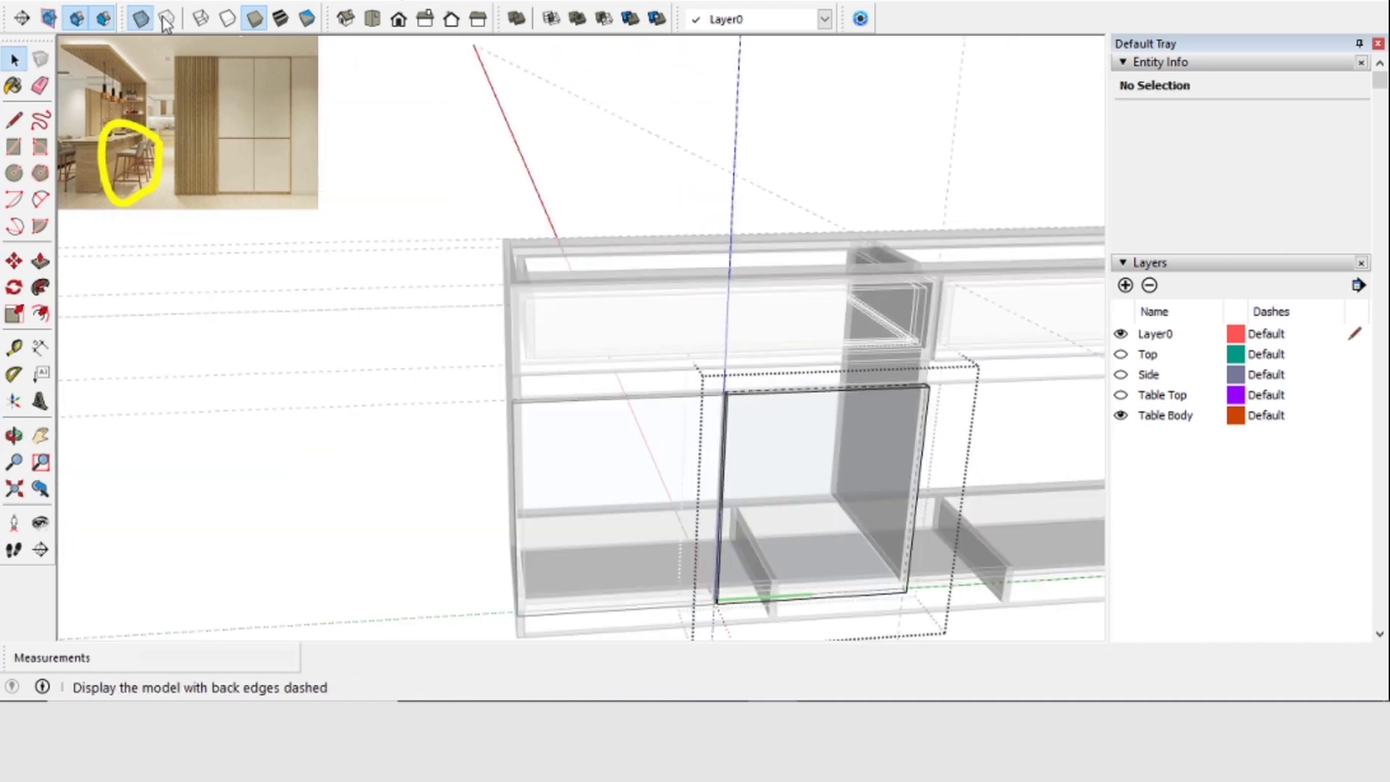
pyautogui.scroll(5, 866, 470)
pyautogui.click(840, 388)
pyautogui.scroll(-5, 580, 391)
pyautogui.press('space')
# Select both doors of the left opening and combine them into one component
pyautogui.moveTo(478, 395); pyautogui.dragTo(608, 457, button='middle')
pyautogui.scroll(-2, 725, 476)
pyautogui.moveTo(744, 480); pyautogui.dragTo(688, 521, button='middle')
pyautogui.click(579, 482)
pyautogui.keyDown('shift'); pyautogui.click(462, 482); pyautogui.keyUp('shift')
pyautogui.rightClick(428, 444)
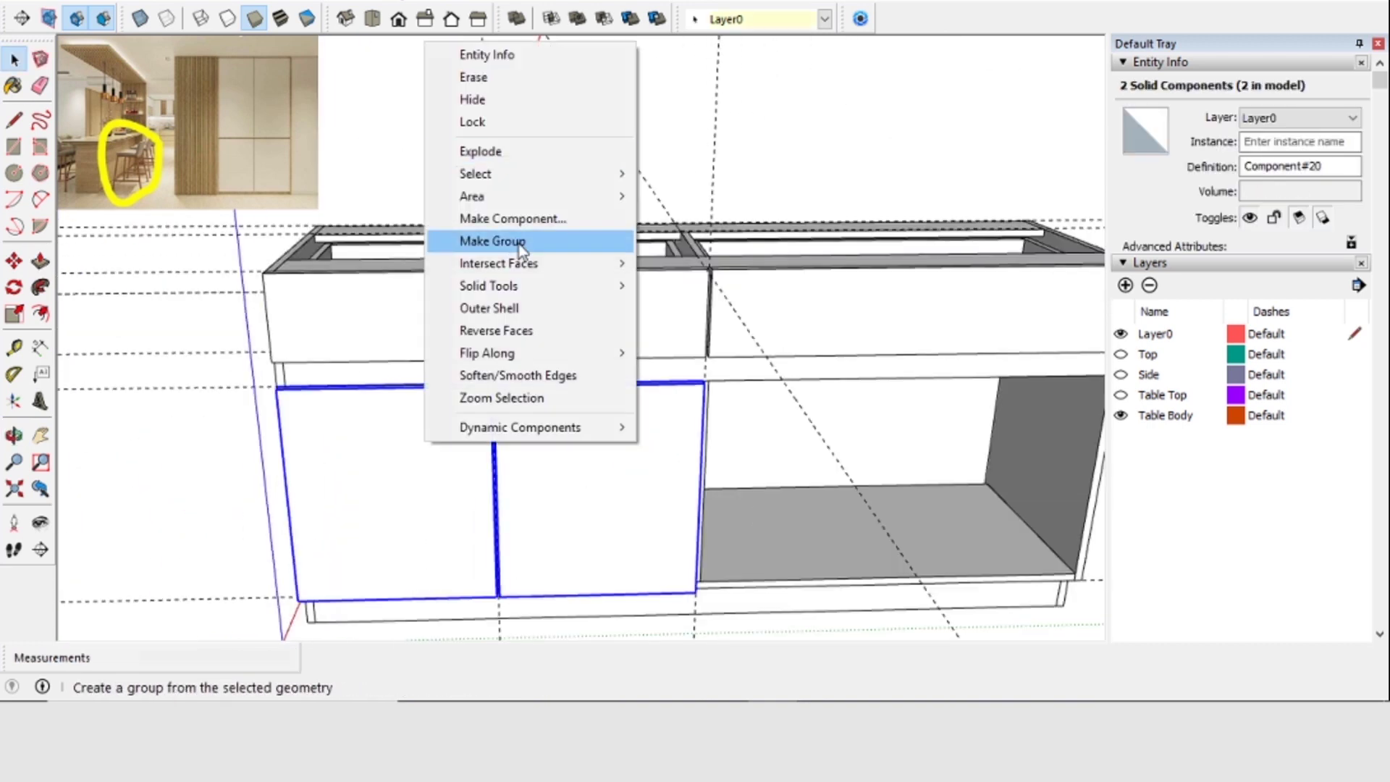
pyautogui.click(512, 241)
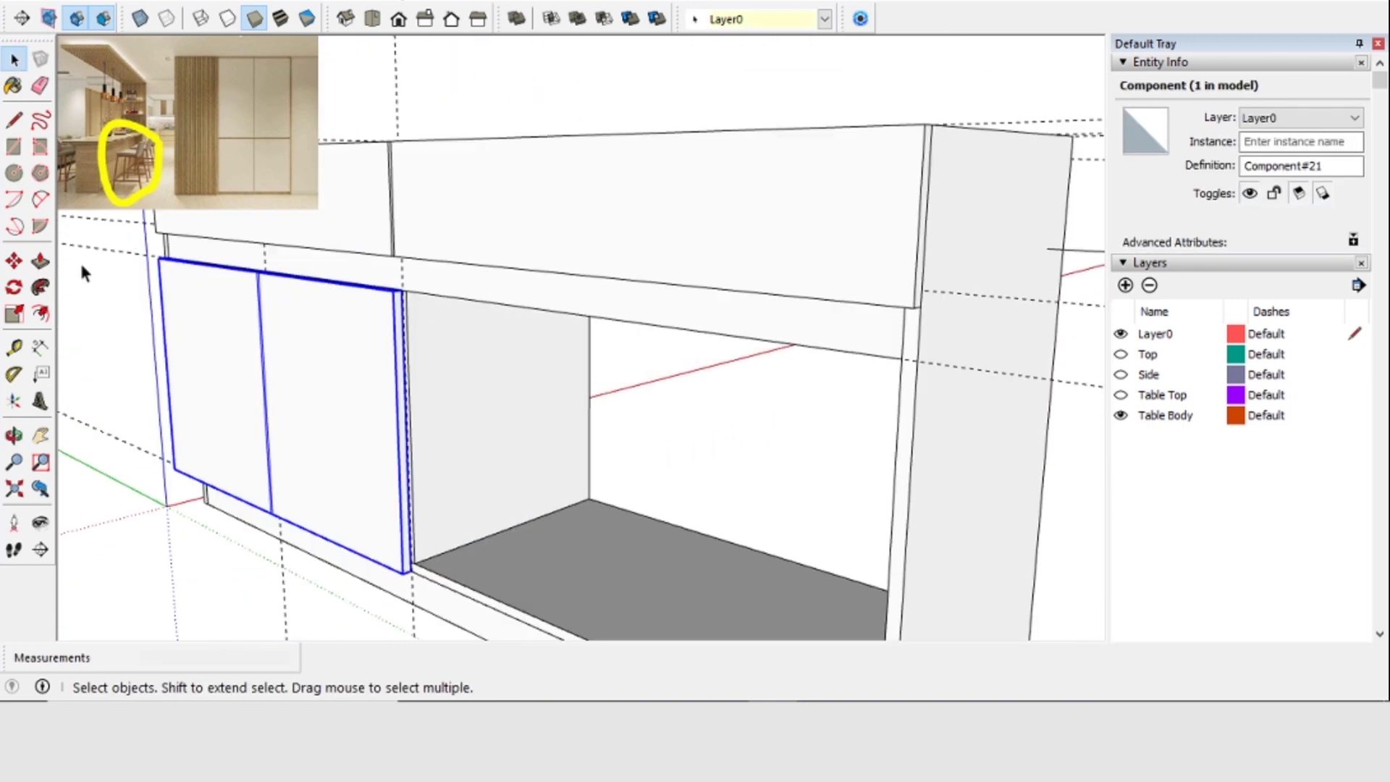
# Copy the pair of doors onto the right lower opening
pyautogui.click(14, 261)
pyautogui.scroll(5, 918, 361)
pyautogui.press('ctrl')
pyautogui.click(917, 361)
pyautogui.scroll(3, 917, 361)
pyautogui.moveTo(917, 360); pyautogui.dragTo(855, 381, button='middle')
pyautogui.click(859, 380)
# Show the Top, Side and Table Top layers and examine the whole counter from front and back
pyautogui.scroll(-8, 830, 375)
pyautogui.moveTo(788, 580); pyautogui.dragTo(744, 453, button='middle')
pyautogui.click(1121, 395)
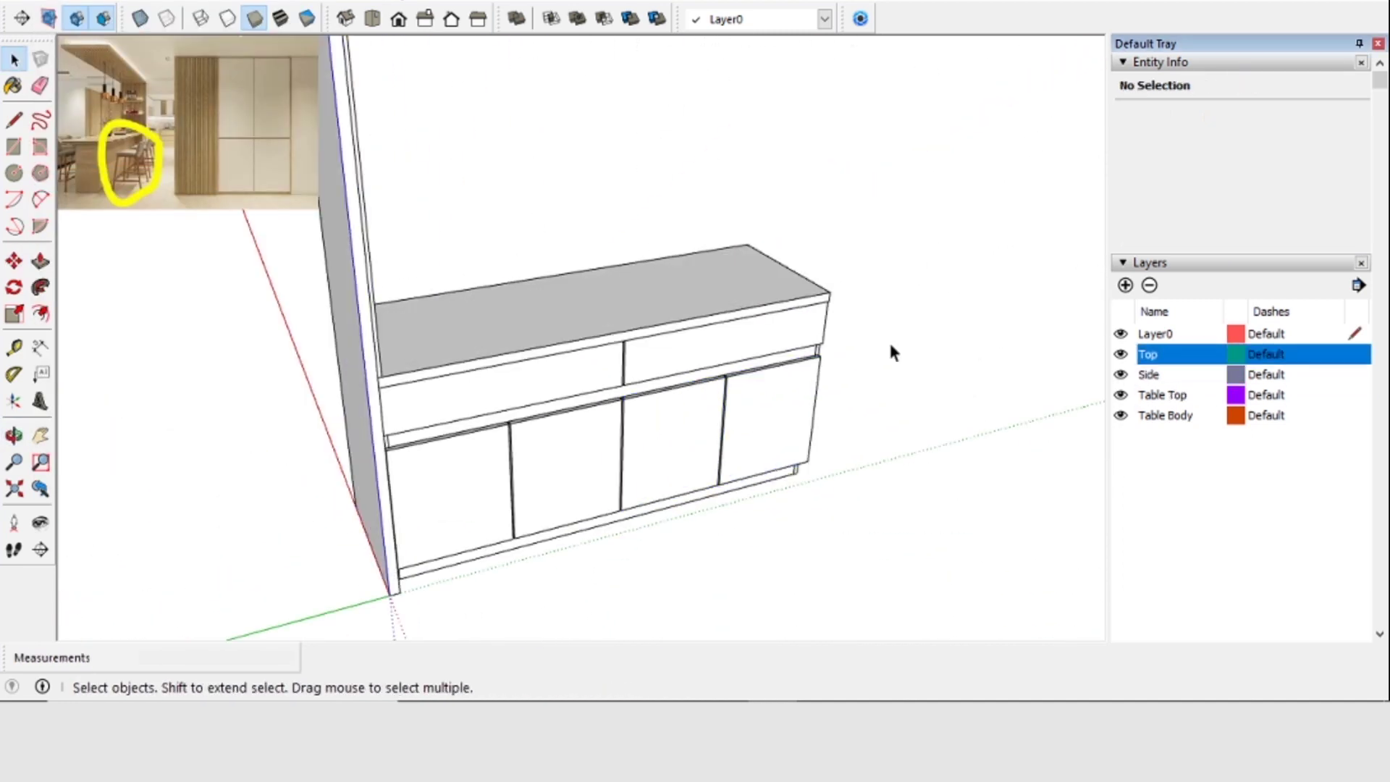
pyautogui.scroll(-5, 880, 413)
pyautogui.moveTo(872, 488); pyautogui.dragTo(619, 234, button='middle')
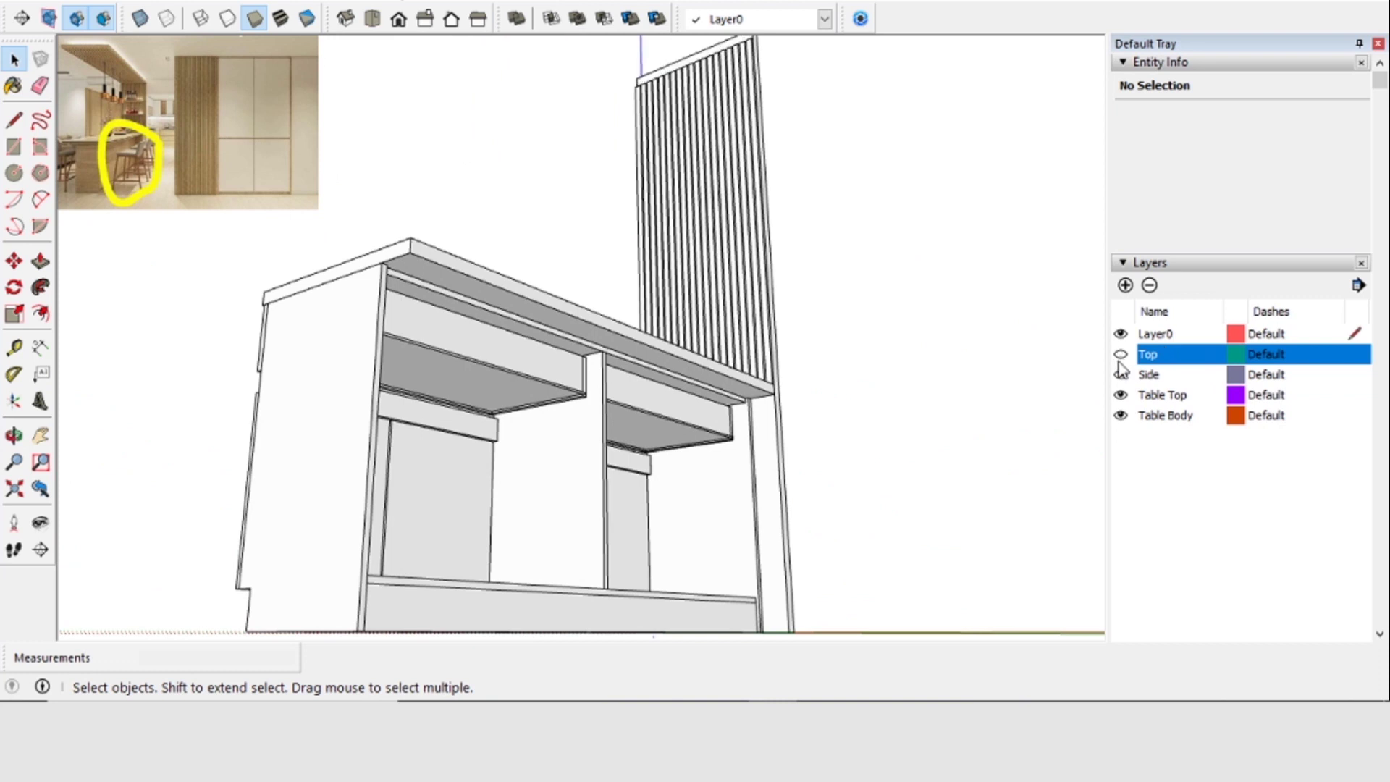
# Hide the Side, Table Top and Table Body layers to isolate the drawers and doors
pyautogui.click(1121, 375)
pyautogui.click(1121, 395)
pyautogui.moveTo(728, 319); pyautogui.dragTo(730, 533, button='middle')
pyautogui.scroll(2, 730, 532)
pyautogui.scroll(-2, 730, 533)
pyautogui.click(1121, 416)
pyautogui.click(1121, 416)
pyautogui.click(1121, 416)
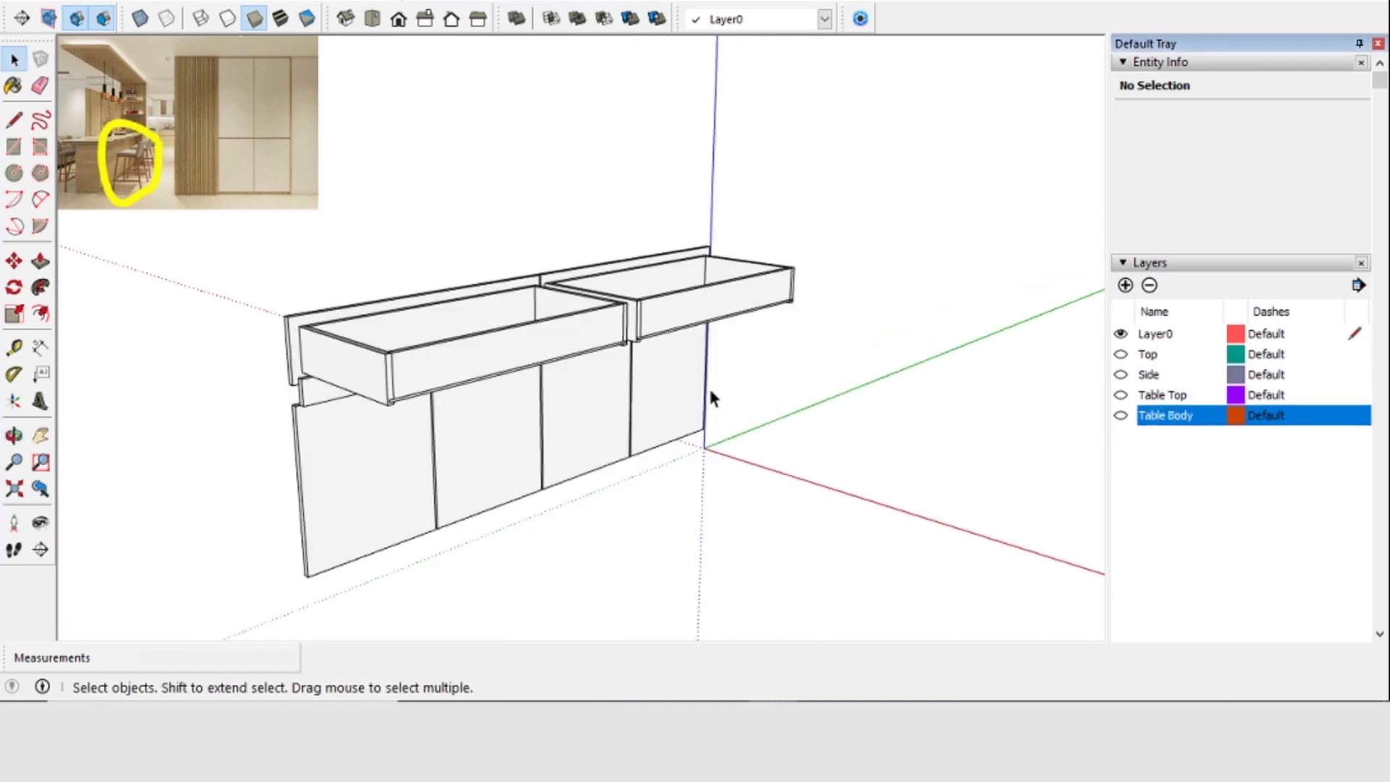
# Assign all drawers and doors to the Table Body layer and show that layer
pyautogui.moveTo(708, 385); pyautogui.dragTo(760, 388, button='middle')
pyautogui.moveTo(895, 129); pyautogui.dragTo(285, 630)
pyautogui.click(1331, 116)
pyautogui.click(1121, 415)
pyautogui.moveTo(695, 434); pyautogui.dragTo(789, 348, button='middle')
# Add a new layer named Backing
pyautogui.click(1125, 286)
pyautogui.write('Backing')
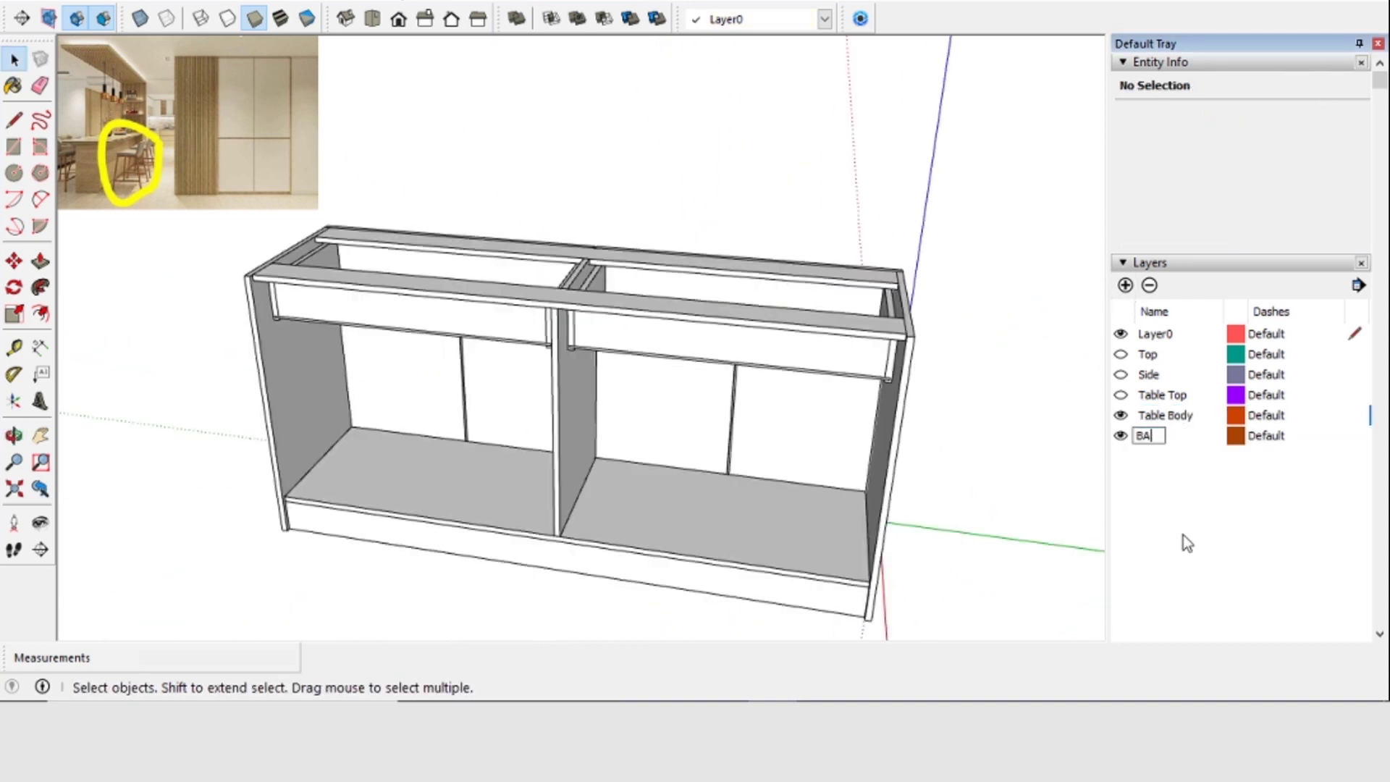
pyautogui.press('Return')
# Draw a rectangle along the top rail on the cabinet's open back side, from one end to the other
pyautogui.scroll(1, 435, 509)
pyautogui.moveTo(434, 510); pyautogui.dragTo(401, 336, button='middle')
pyautogui.scroll(2, 567, 377)
pyautogui.scroll(-2, 401, 336)
pyautogui.scroll(3, 323, 355)
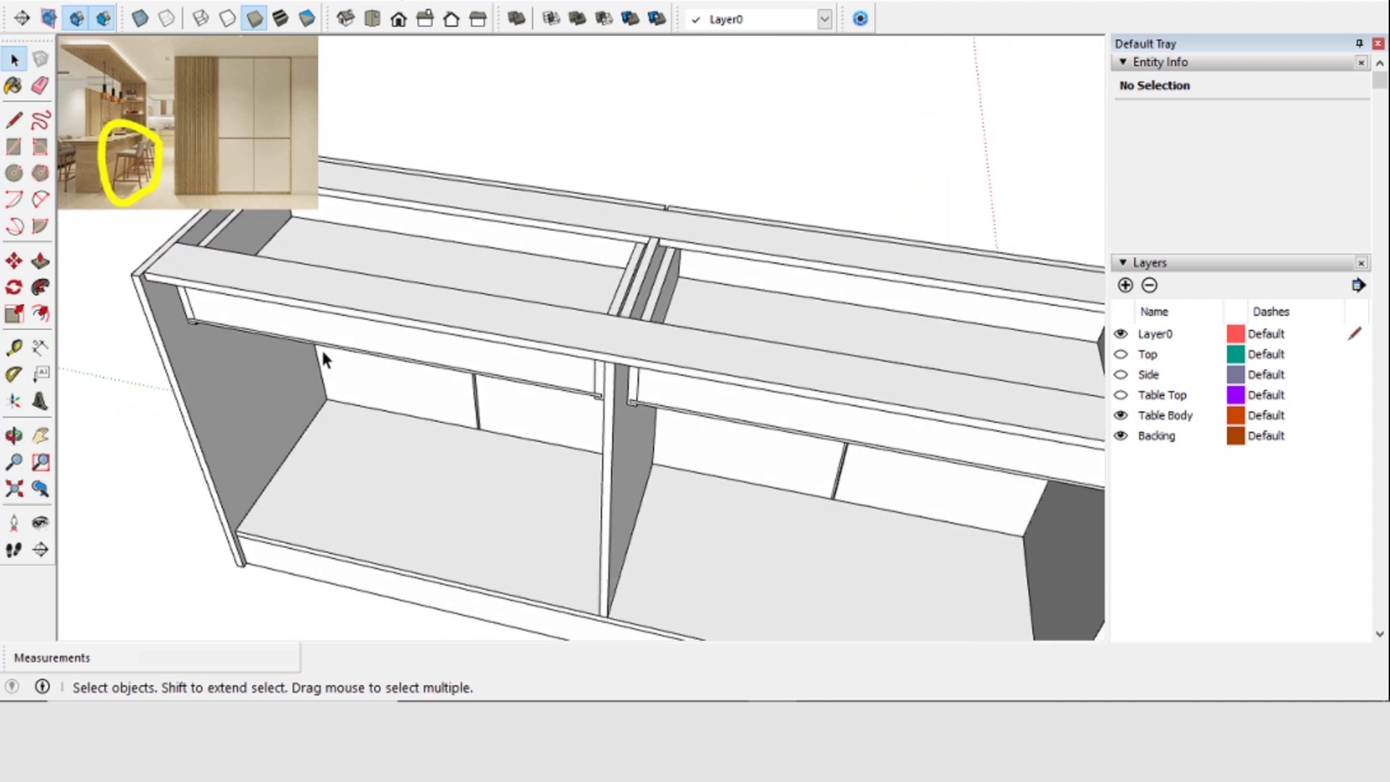
pyautogui.moveTo(323, 354); pyautogui.dragTo(551, 406, button='middle')
pyautogui.scroll(2, 203, 419)
pyautogui.moveTo(203, 419); pyautogui.dragTo(507, 532, button='middle')
pyautogui.scroll(-3, 657, 515)
pyautogui.scroll(3, 658, 515)
pyautogui.scroll(-1, 506, 533)
pyautogui.click(386, 541)
pyautogui.scroll(-6, 435, 471)
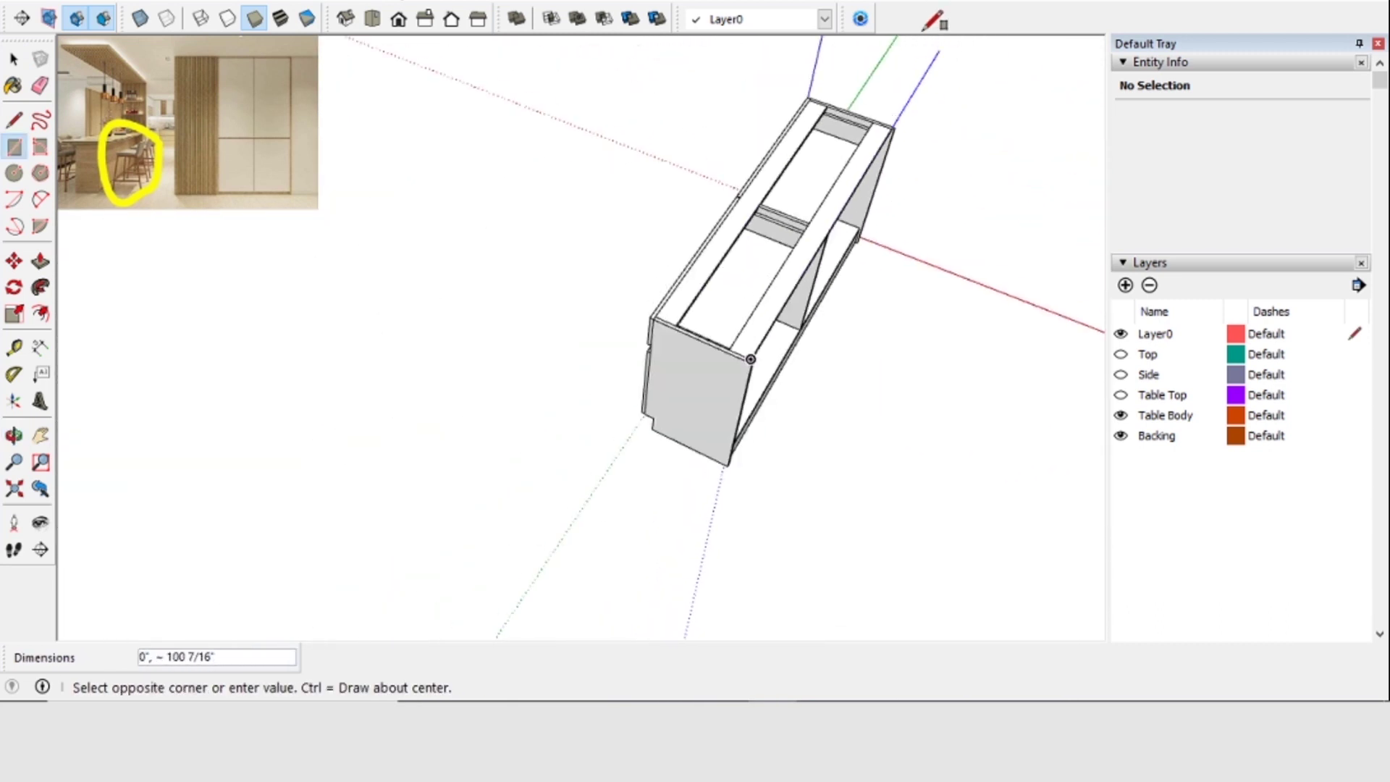
pyautogui.scroll(6, 891, 134)
pyautogui.click(869, 145)
pyautogui.scroll(-6, 796, 109)
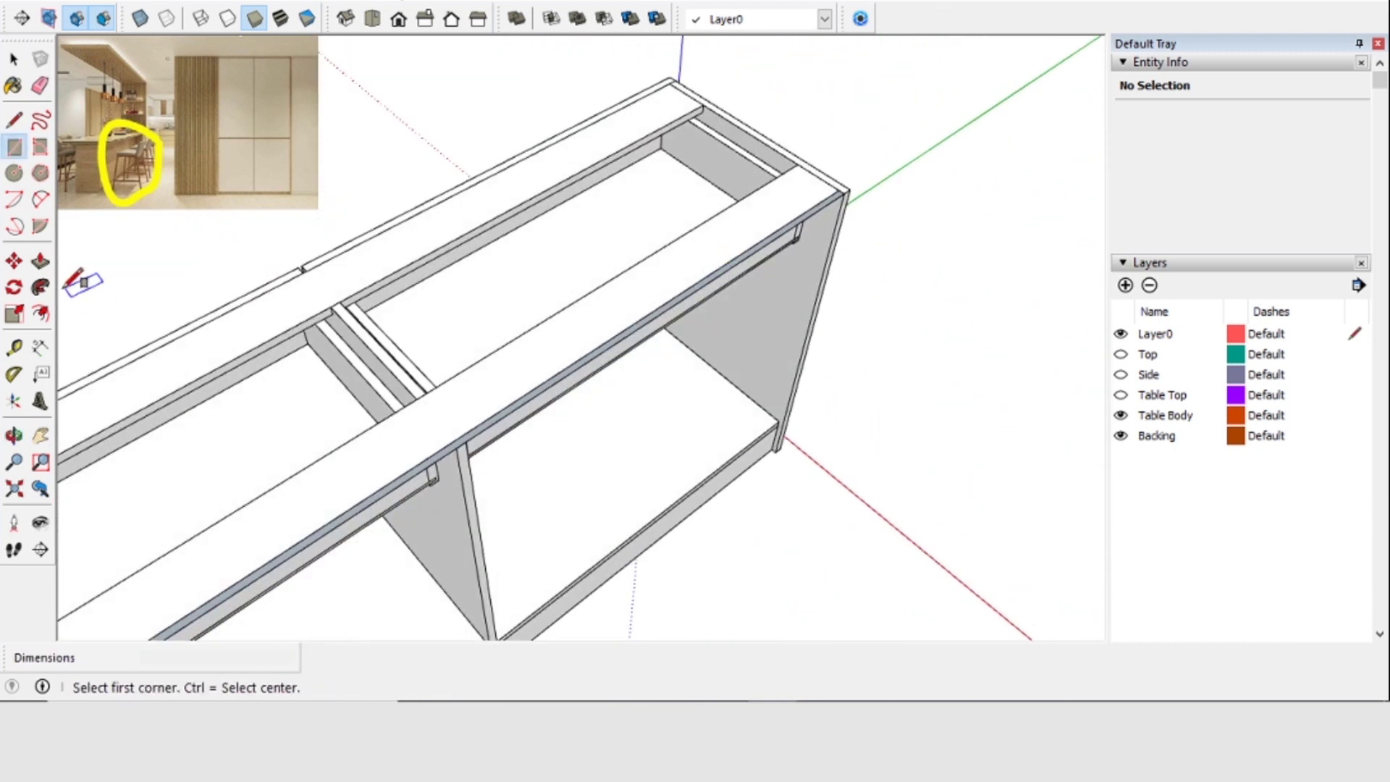
# Cover the cabinet's open back with a full-size rectangle and extrude it into a thin backing panel
pyautogui.click(816, 216)
pyautogui.click(776, 460)
pyautogui.scroll(-3, 776, 459)
pyautogui.moveTo(579, 369); pyautogui.dragTo(652, 292, button='middle')
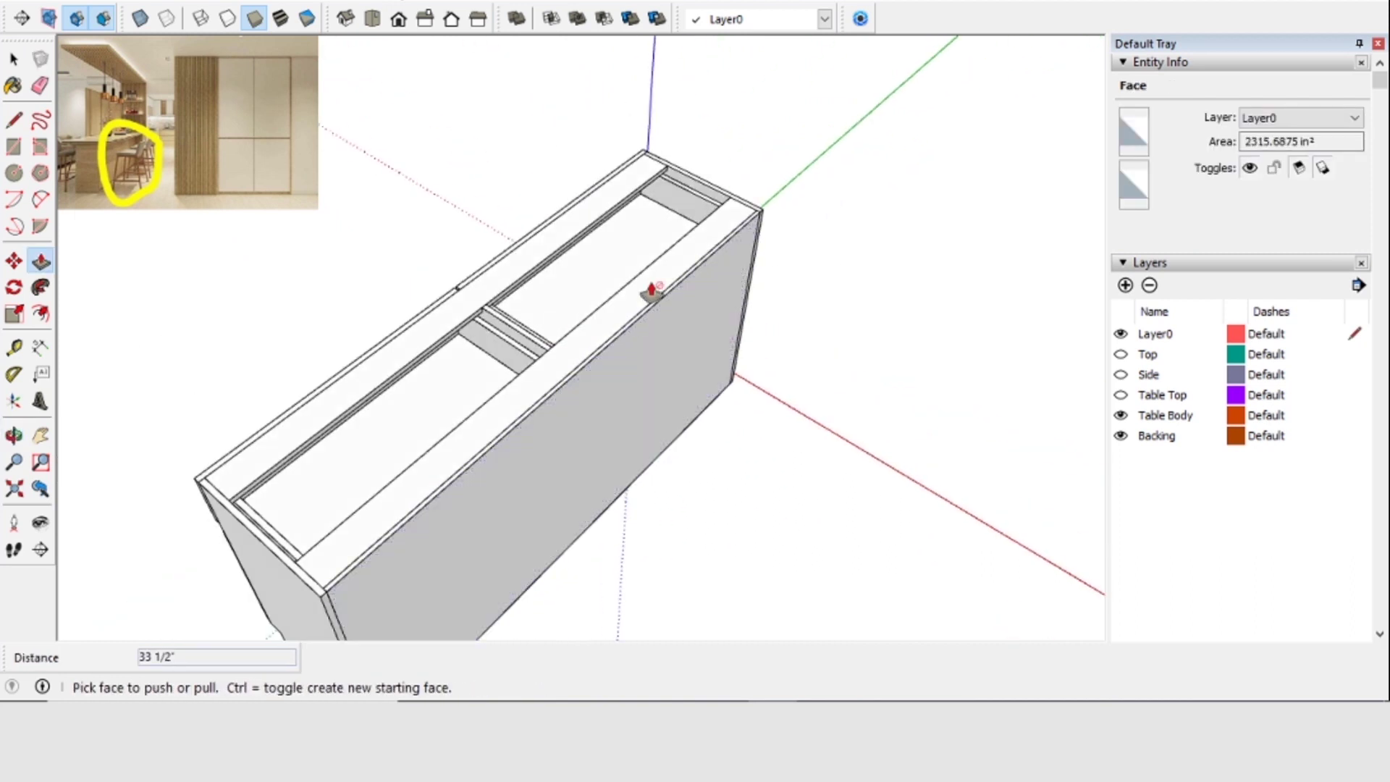
pyautogui.scroll(3, 652, 292)
pyautogui.click(790, 281)
pyautogui.click(879, 347)
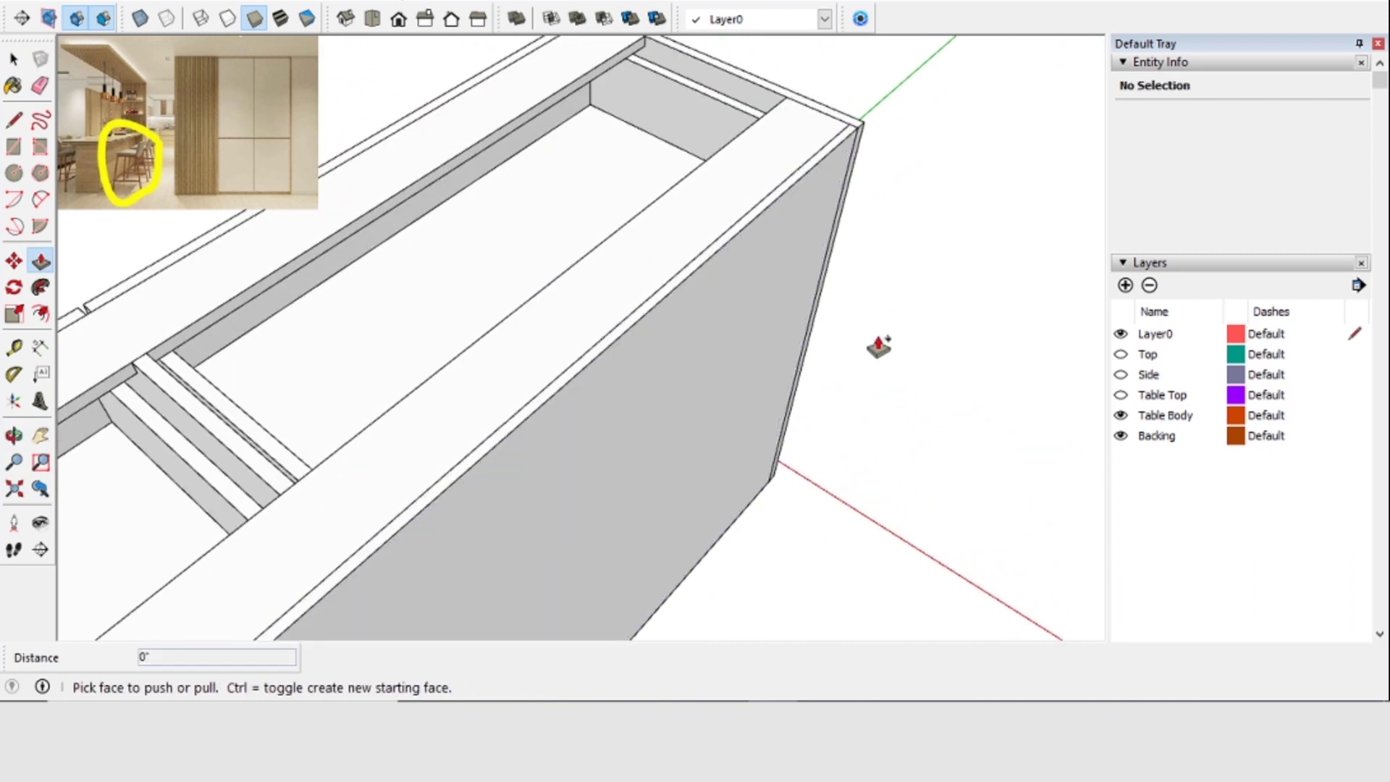
# Make the backing panel a component and assign it to the Backing layer
pyautogui.tripleClick(780, 339)
pyautogui.rightClick(779, 339)
pyautogui.click(881, 493)
pyautogui.press('Return')
pyautogui.click(1303, 118)
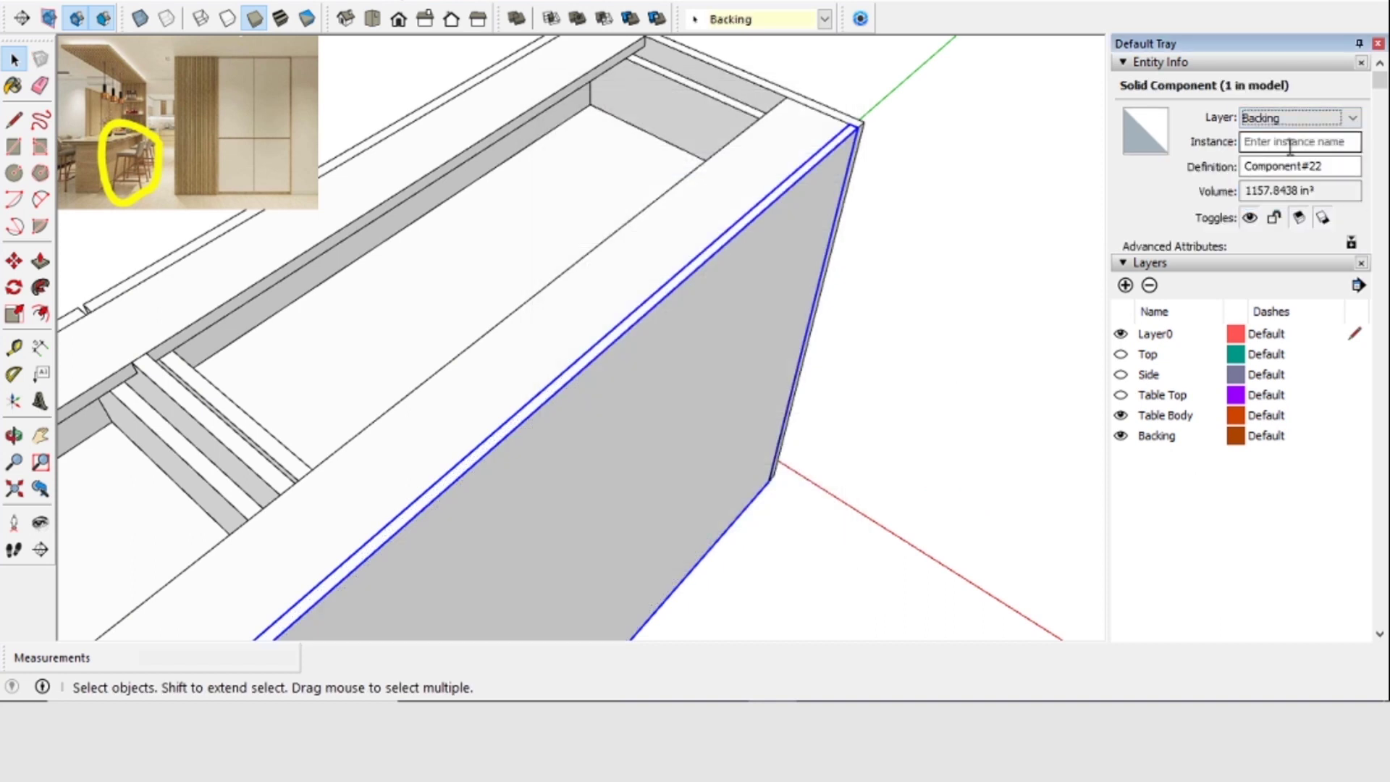
# Assign the drawers to a new layer named Drawers and check it by switching its visibility off and on
pyautogui.scroll(-4, 767, 301)
pyautogui.moveTo(767, 301); pyautogui.dragTo(1029, 319, button='middle')
pyautogui.scroll(3, 667, 267)
pyautogui.moveTo(667, 267); pyautogui.dragTo(616, 276, button='middle')
pyautogui.click(719, 340)
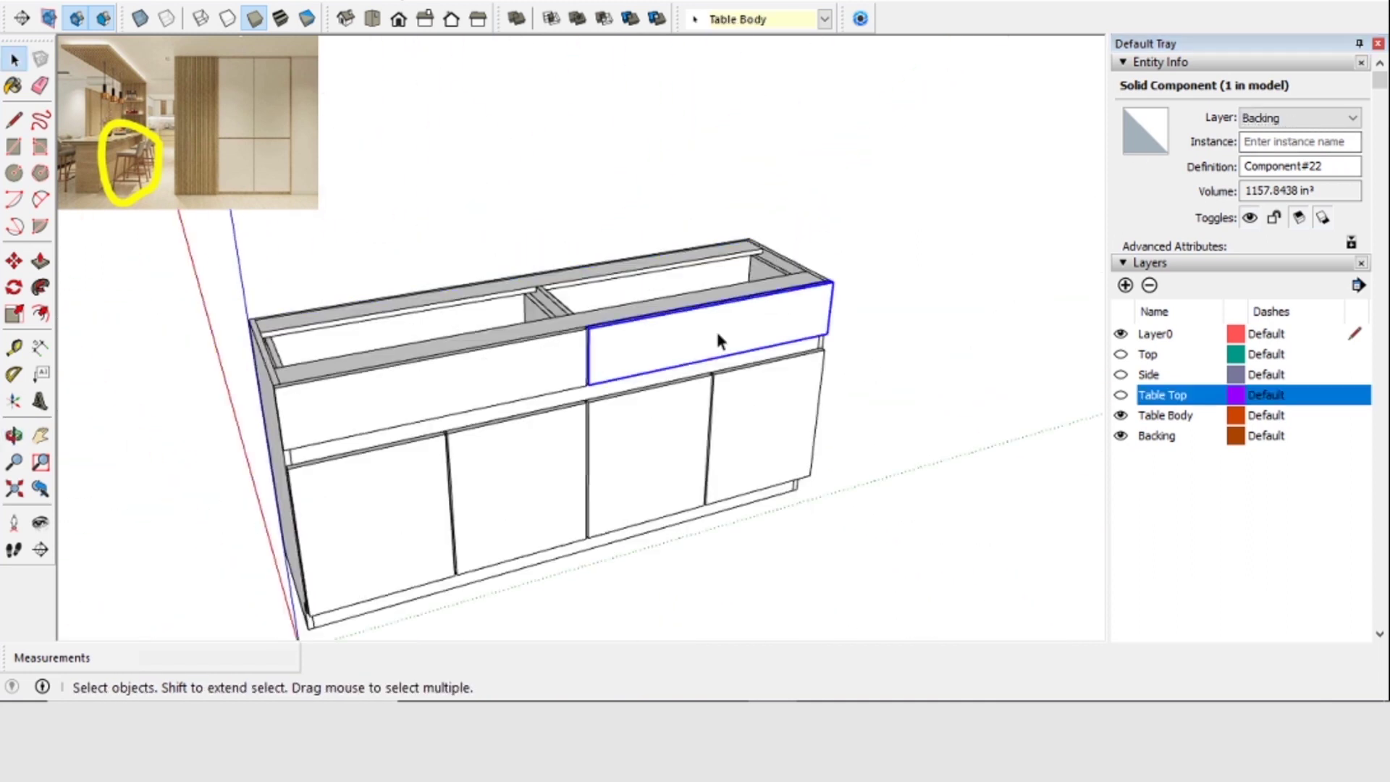
pyautogui.click(1275, 163)
pyautogui.click(1121, 456)
pyautogui.click(1121, 456)
# Assign the four lower doors to a new layer named Door and show the Table Top layer
pyautogui.click(652, 453)
pyautogui.keyDown('ctrl'); pyautogui.click(504, 489); pyautogui.keyUp('ctrl')
pyautogui.write('Door')
pyautogui.press('Return')
pyautogui.click(1297, 117)
pyautogui.click(1122, 394)
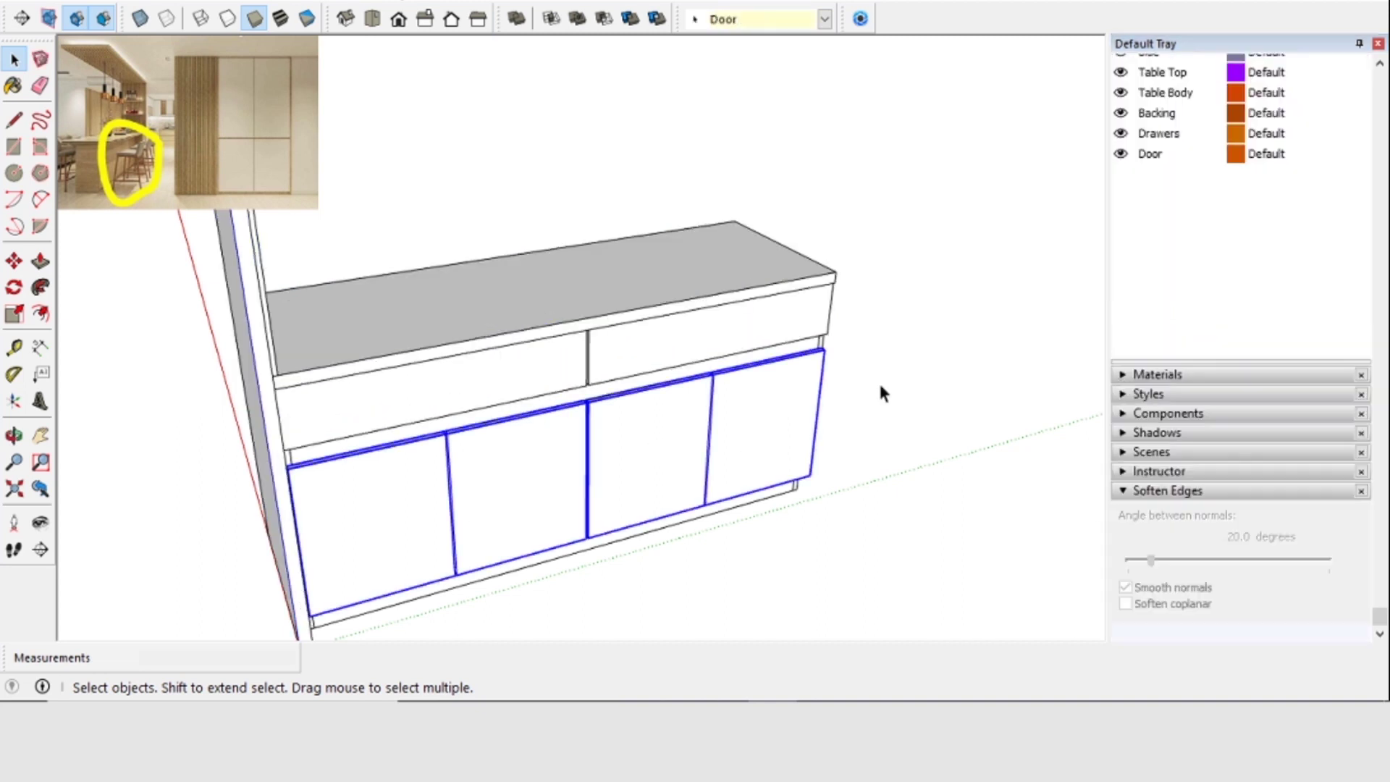
# Hide all layers except Layer0 and show them again to check which parts each layer holds
pyautogui.scroll(-3, 772, 196)
pyautogui.moveTo(772, 196); pyautogui.dragTo(683, 434, button='middle')
pyautogui.scroll(2, 683, 434)
pyautogui.click(935, 405)
pyautogui.click(1121, 354)
pyautogui.click(1121, 375)
pyautogui.click(1121, 395)
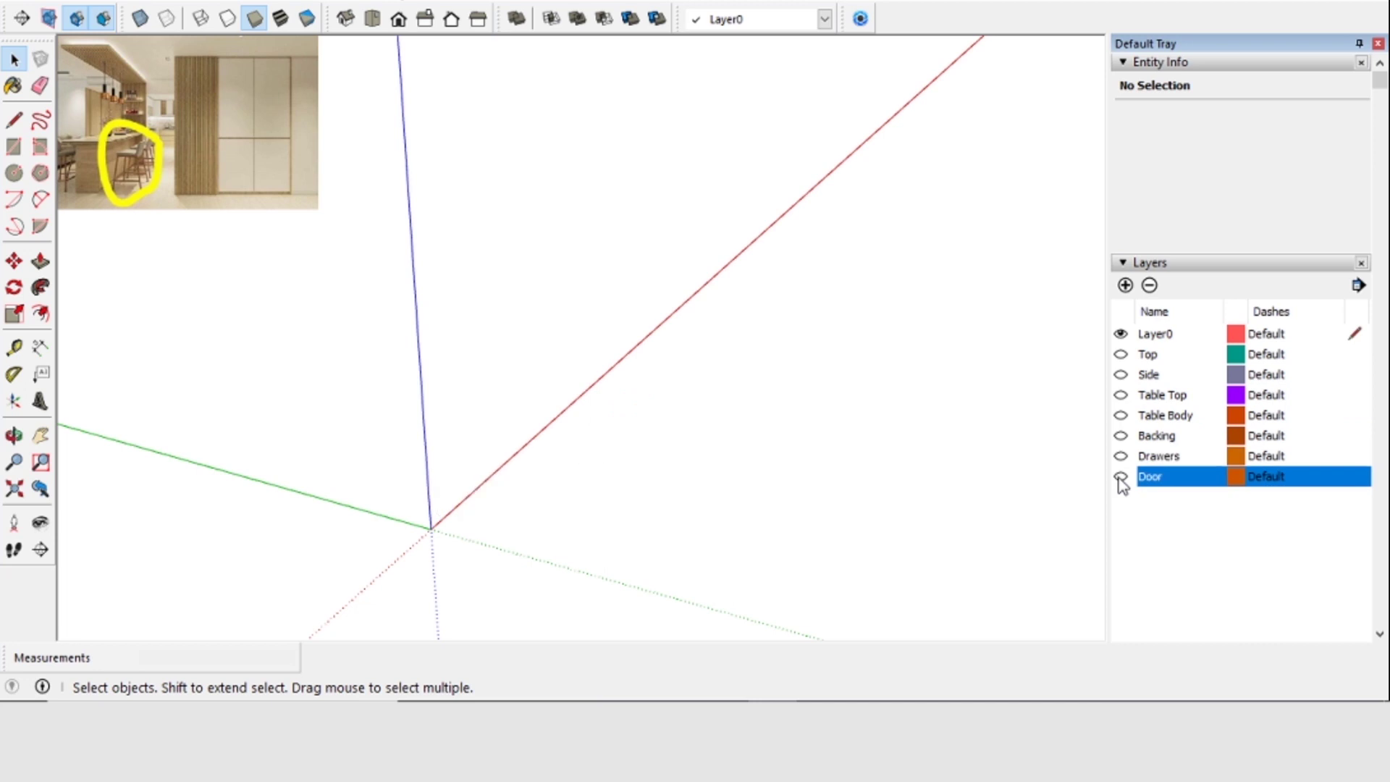
pyautogui.click(1122, 415)
pyautogui.click(1121, 395)
pyautogui.click(1121, 374)
pyautogui.click(1121, 354)
pyautogui.moveTo(825, 340); pyautogui.dragTo(668, 466, button='middle')
pyautogui.scroll(5, 577, 485)
pyautogui.scroll(2, 685, 429)
pyautogui.doubleClick(716, 370)
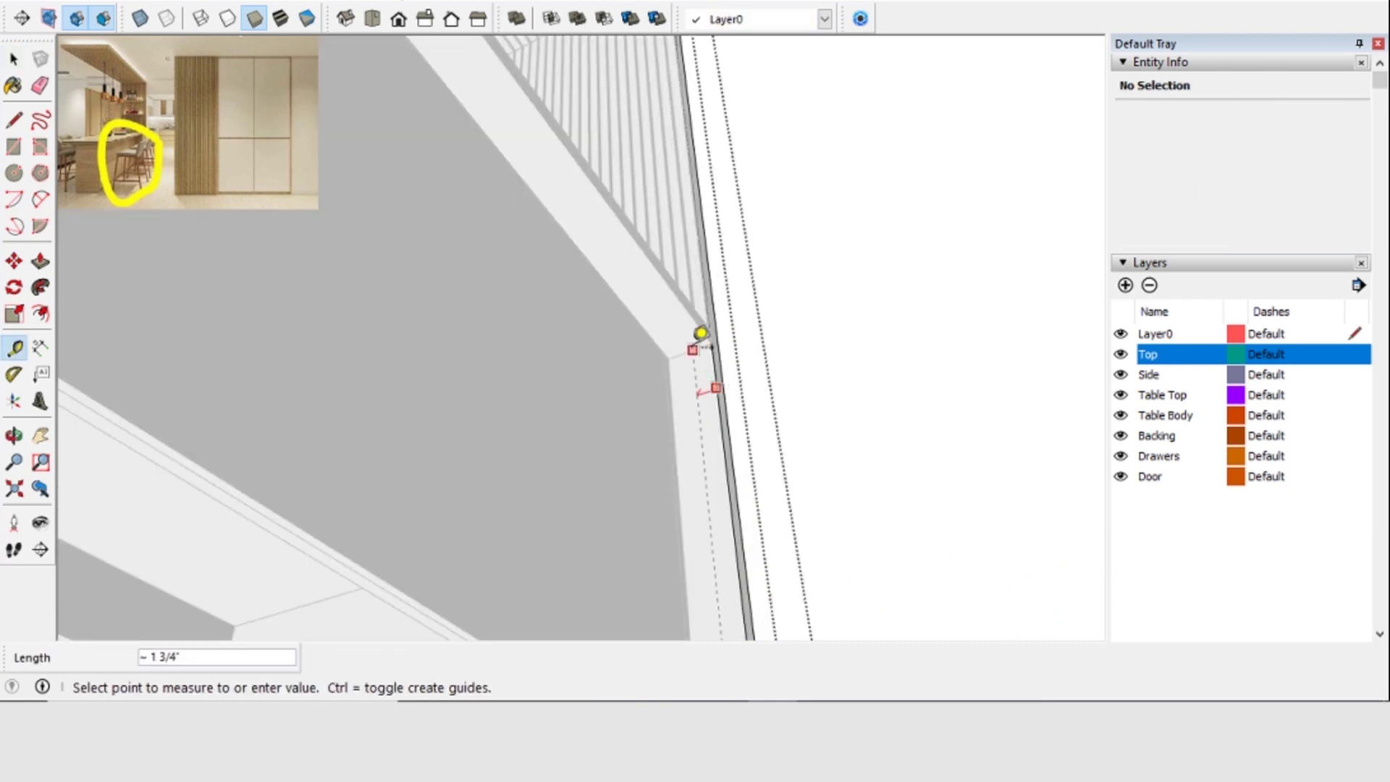
pyautogui.click(15, 147)
pyautogui.click(701, 348)
pyautogui.scroll(-3, 735, 499)
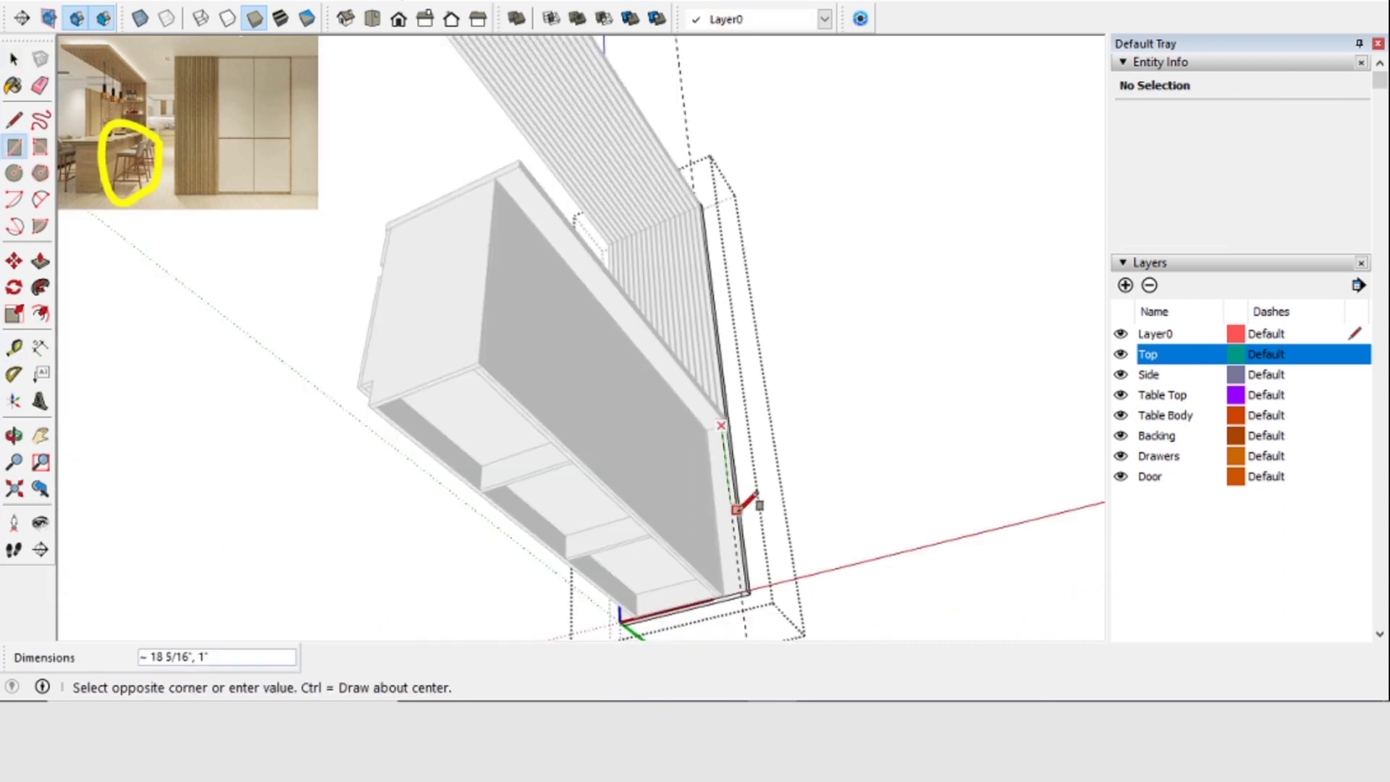
pyautogui.scroll(3, 745, 586)
pyautogui.click(745, 589)
pyautogui.scroll(-1, 645, 376)
pyautogui.press('space')
pyautogui.press('Escape')
pyautogui.moveTo(698, 349); pyautogui.dragTo(698, 431, button='middle')
pyautogui.click(699, 459)
pyautogui.doubleClick(698, 458)
pyautogui.click(697, 456)
pyautogui.press('Delete')
# Draw a 1" wide vertical strip from the tabletop overhang down to the floor beside the side panel and make it a component
pyautogui.click(380, 350)
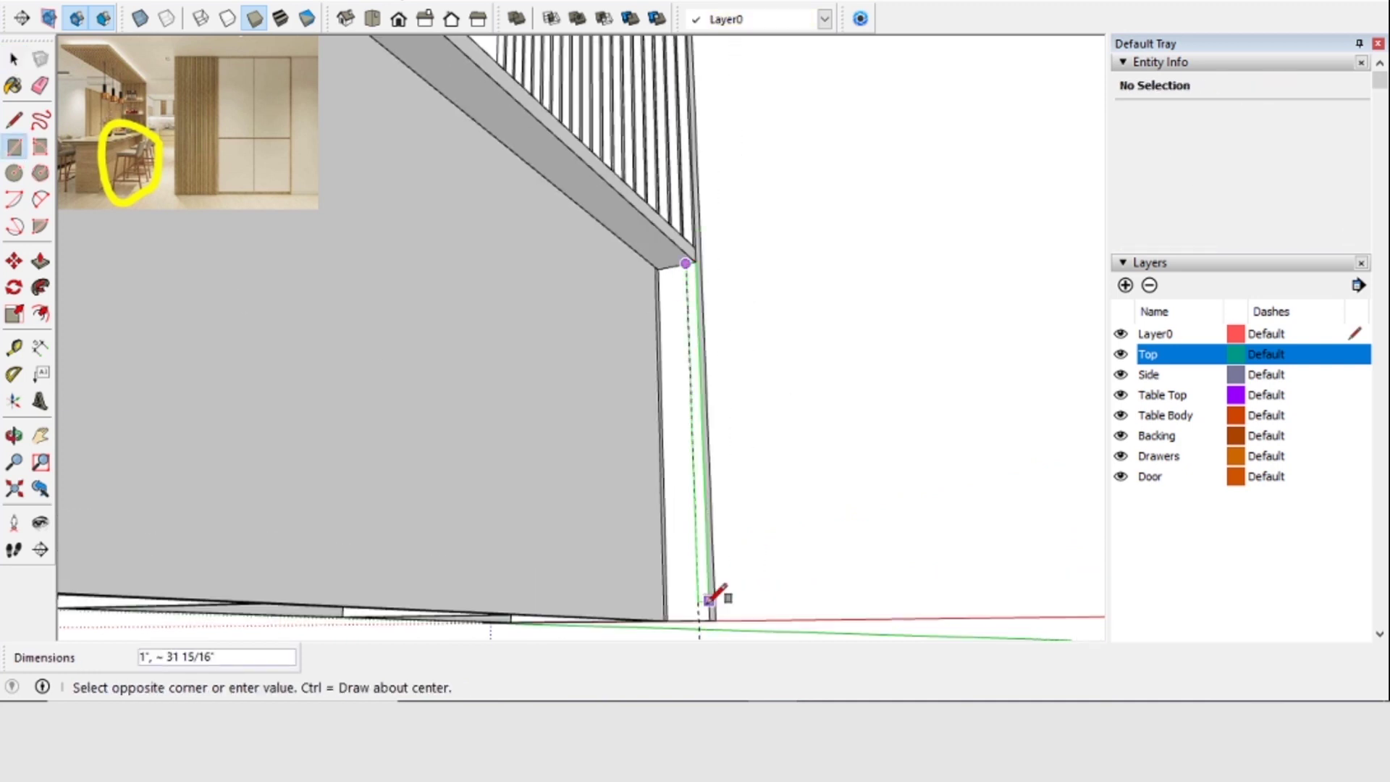
pyautogui.click(15, 59)
pyautogui.doubleClick(706, 438)
pyautogui.rightClick(709, 439)
pyautogui.click(795, 310)
pyautogui.click(744, 480)
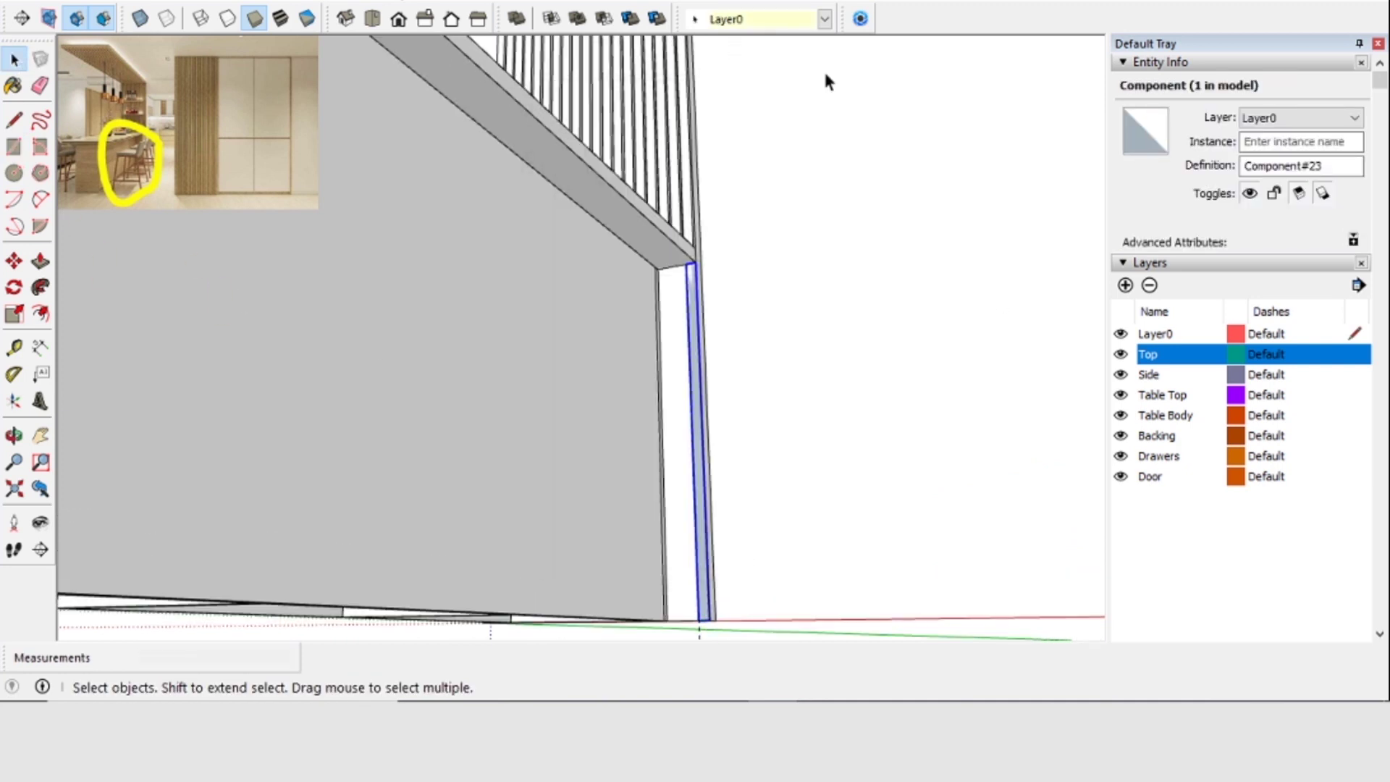
# Copy the strip 3" over to the backing panel's edge, dividing the distance by 2 to get evenly spaced strips
pyautogui.scroll(3, 655, 265)
pyautogui.moveTo(644, 246); pyautogui.dragTo(670, 262, button='middle')
pyautogui.click(14, 261)
pyautogui.click(730, 236)
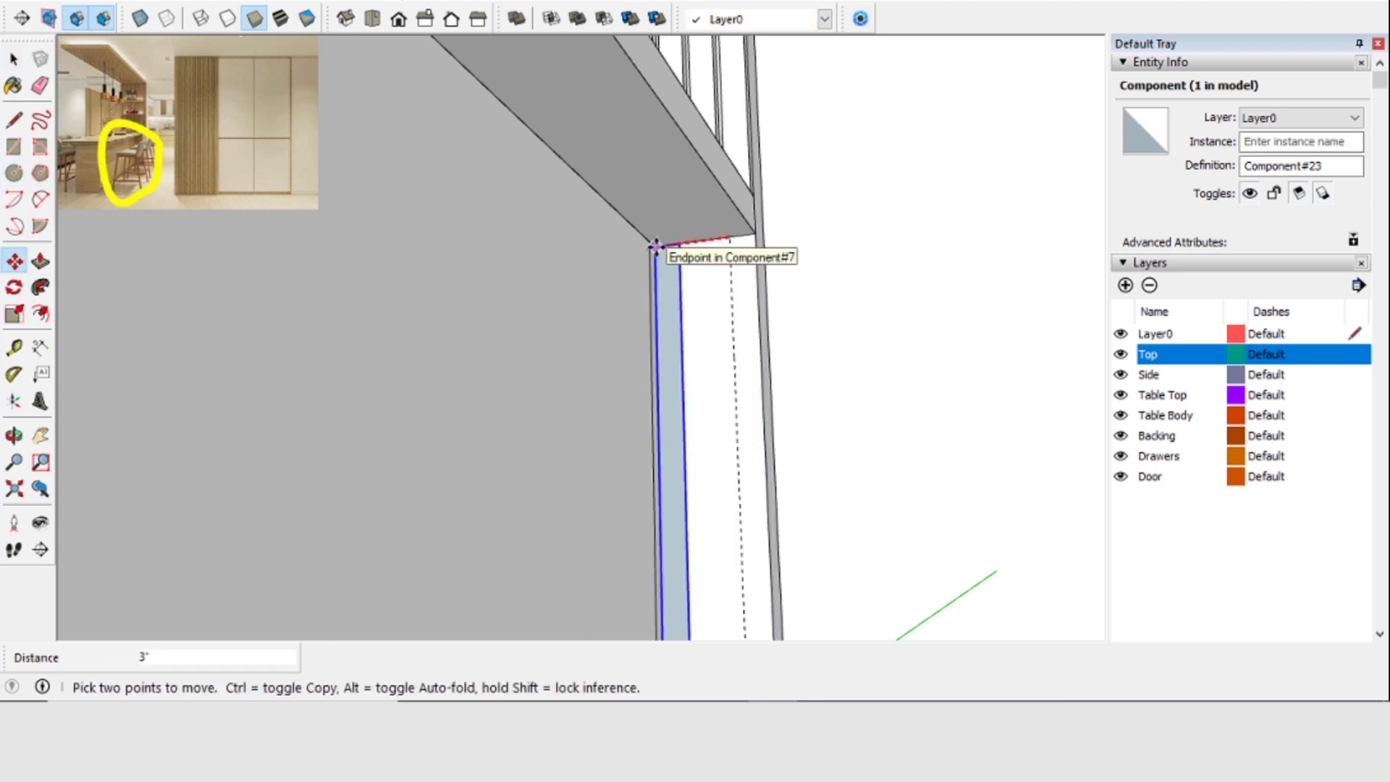
pyautogui.write('/2')
pyautogui.press('Return')
# Extrude the strips under the tabletop by 1/2" into slats and select the slats
pyautogui.click(14, 59)
pyautogui.doubleClick(742, 391)
pyautogui.click(40, 261)
pyautogui.click(735, 433)
pyautogui.write('1/2')
pyautogui.press('Return')
pyautogui.click(14, 59)
pyautogui.click(579, 311)
pyautogui.keyDown('shift'); pyautogui.click(704, 348); pyautogui.keyUp('shift')
pyautogui.keyDown('shift'); pyautogui.click(675, 344); pyautogui.keyUp('shift')
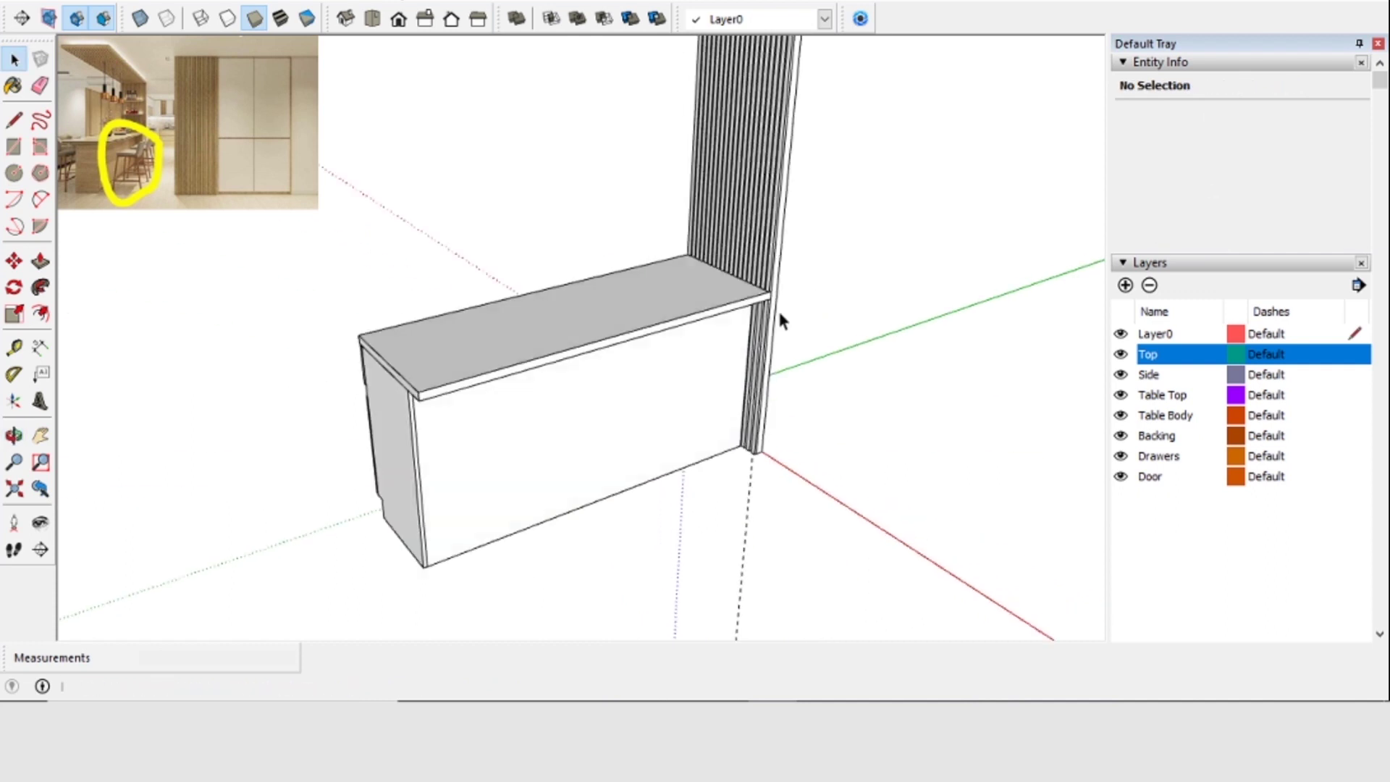
# Select the table's components below the slatted panels and toggle the Drawers layer's visibility
pyautogui.moveTo(778, 309); pyautogui.dragTo(525, 423, button='middle')
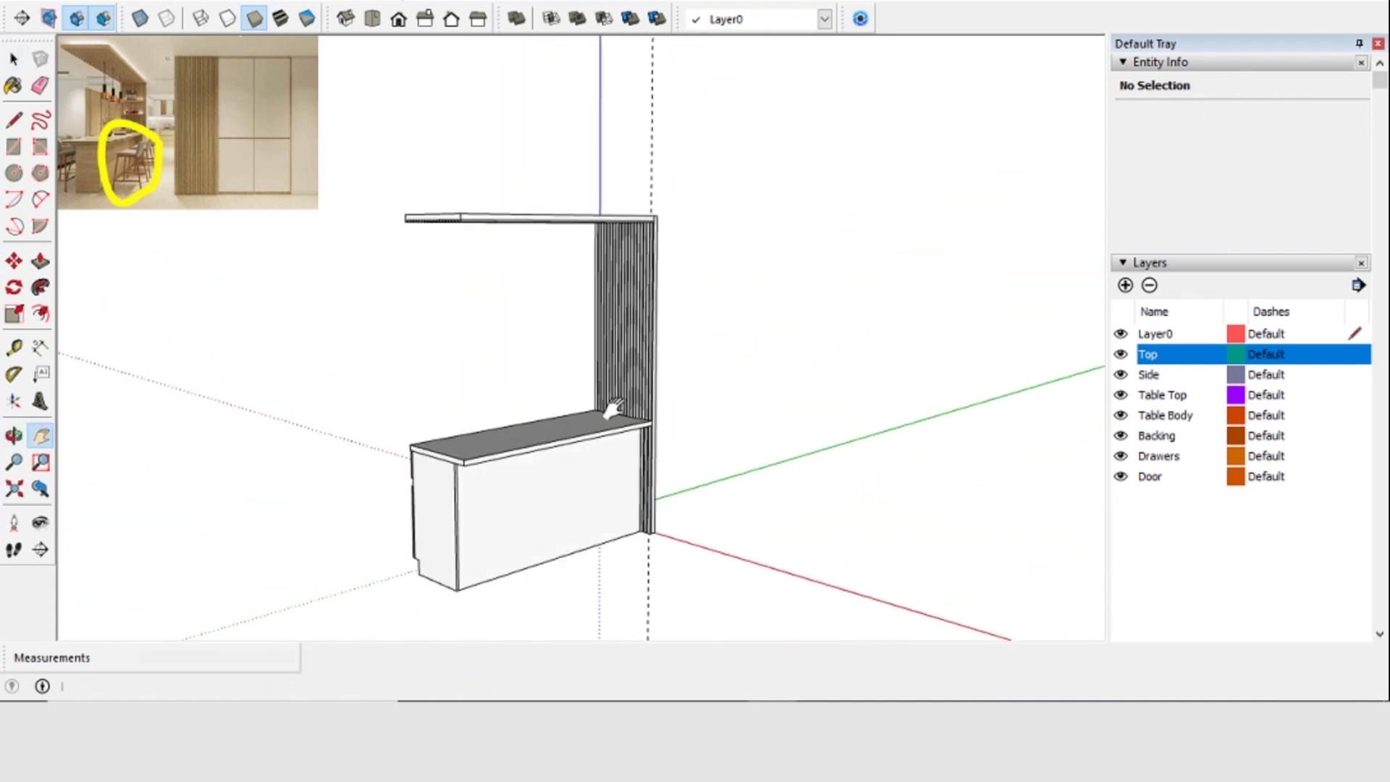
pyautogui.click(625, 377)
pyautogui.hotkey('ctrl', 'a')
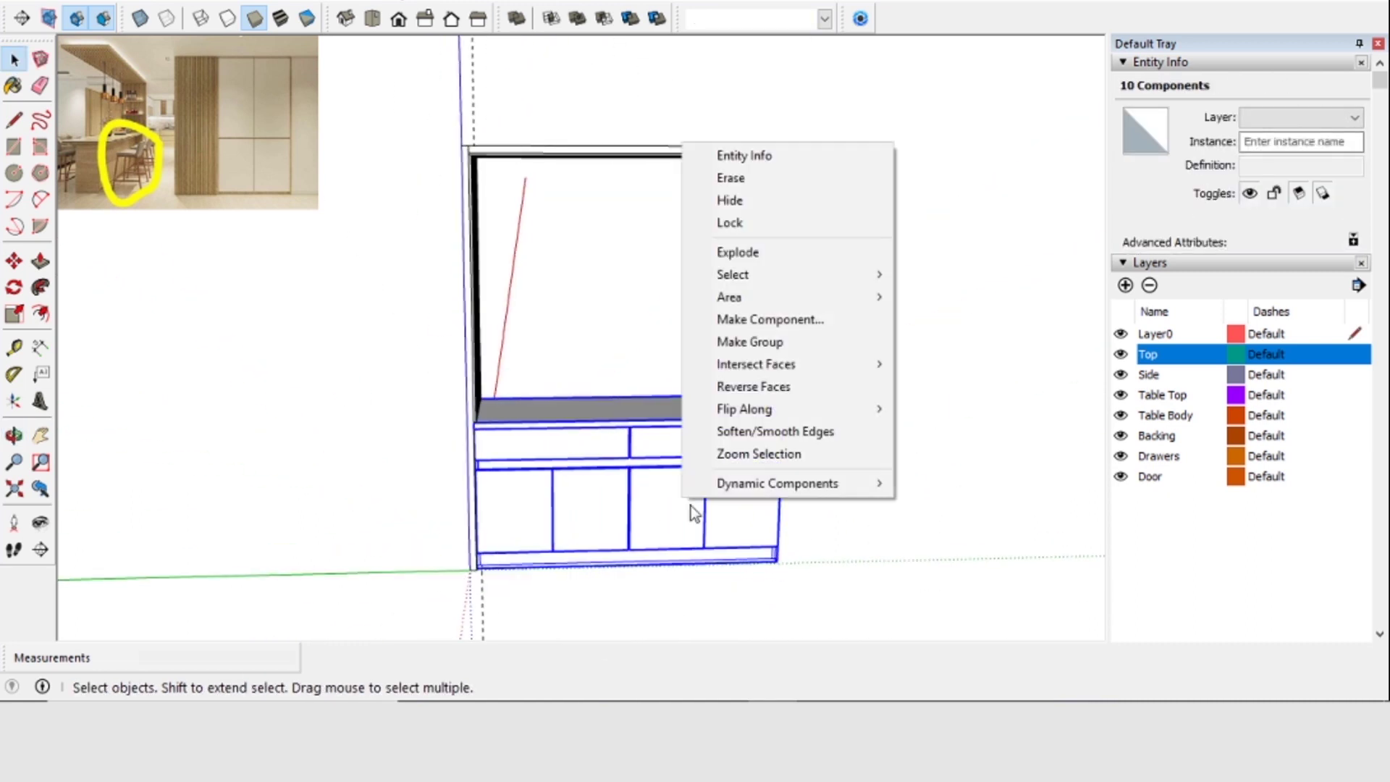
pyautogui.rightClick(718, 449)
pyautogui.moveTo(916, 359)
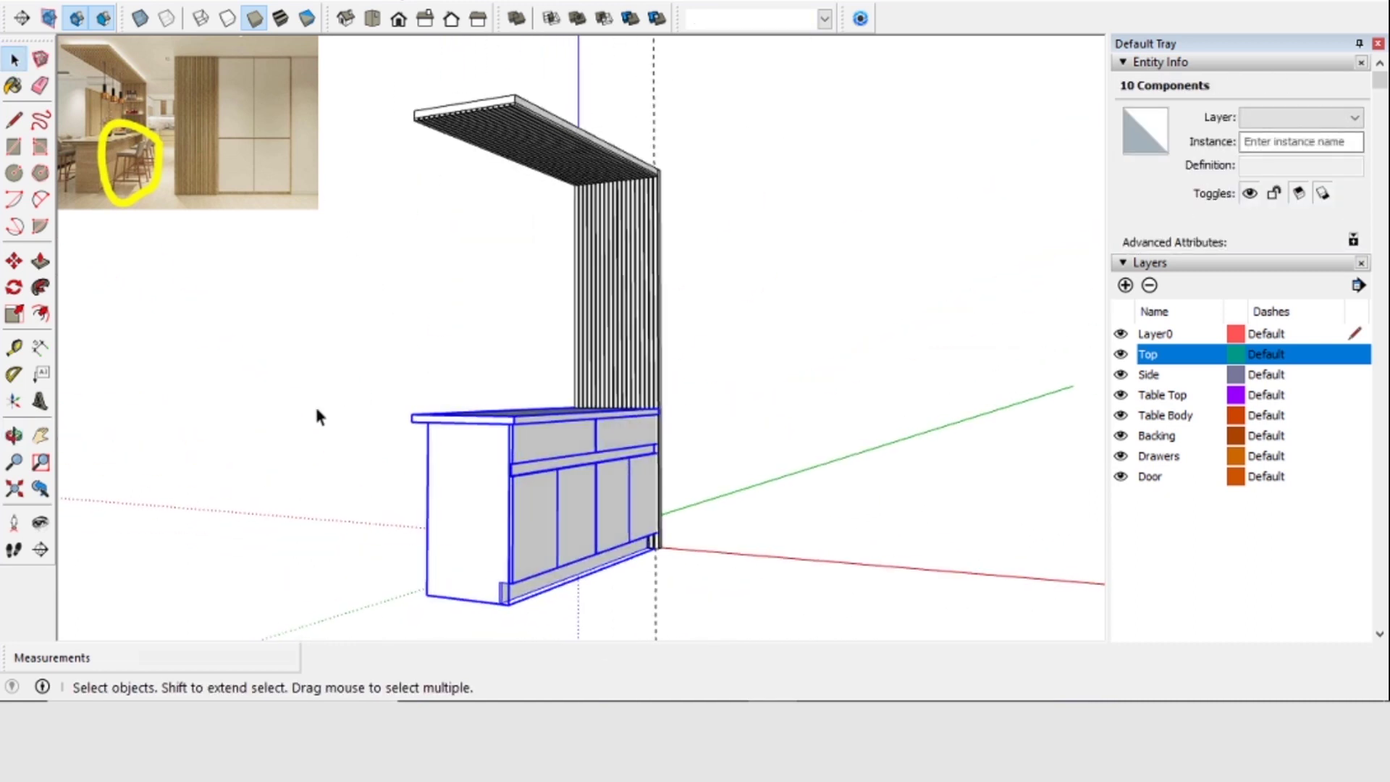
pyautogui.click(1121, 460)
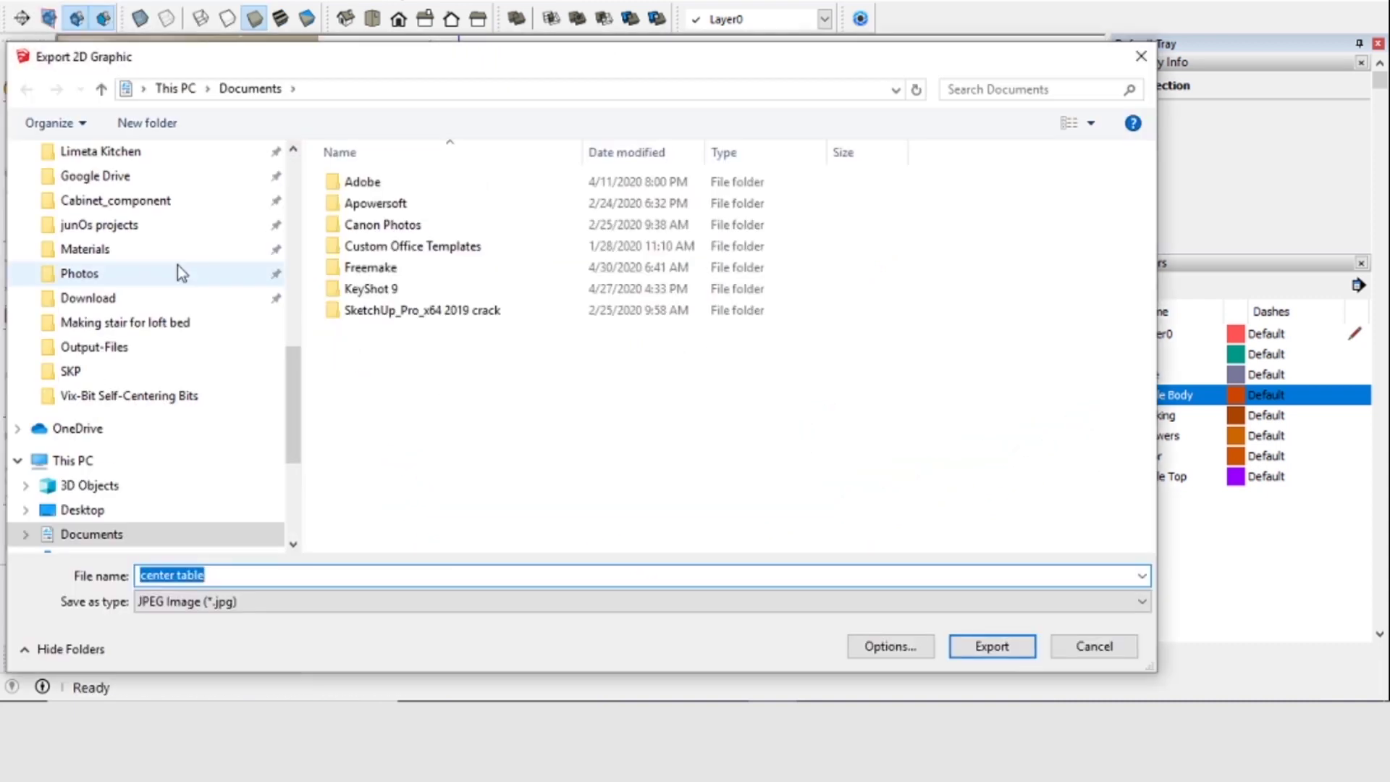
# Export two views of the model as JPEG images named center table and center tableA into the client's Center Table folder
pyautogui.scroll(6, 178, 272)
pyautogui.click(124, 437)
pyautogui.doubleClick(395, 211)
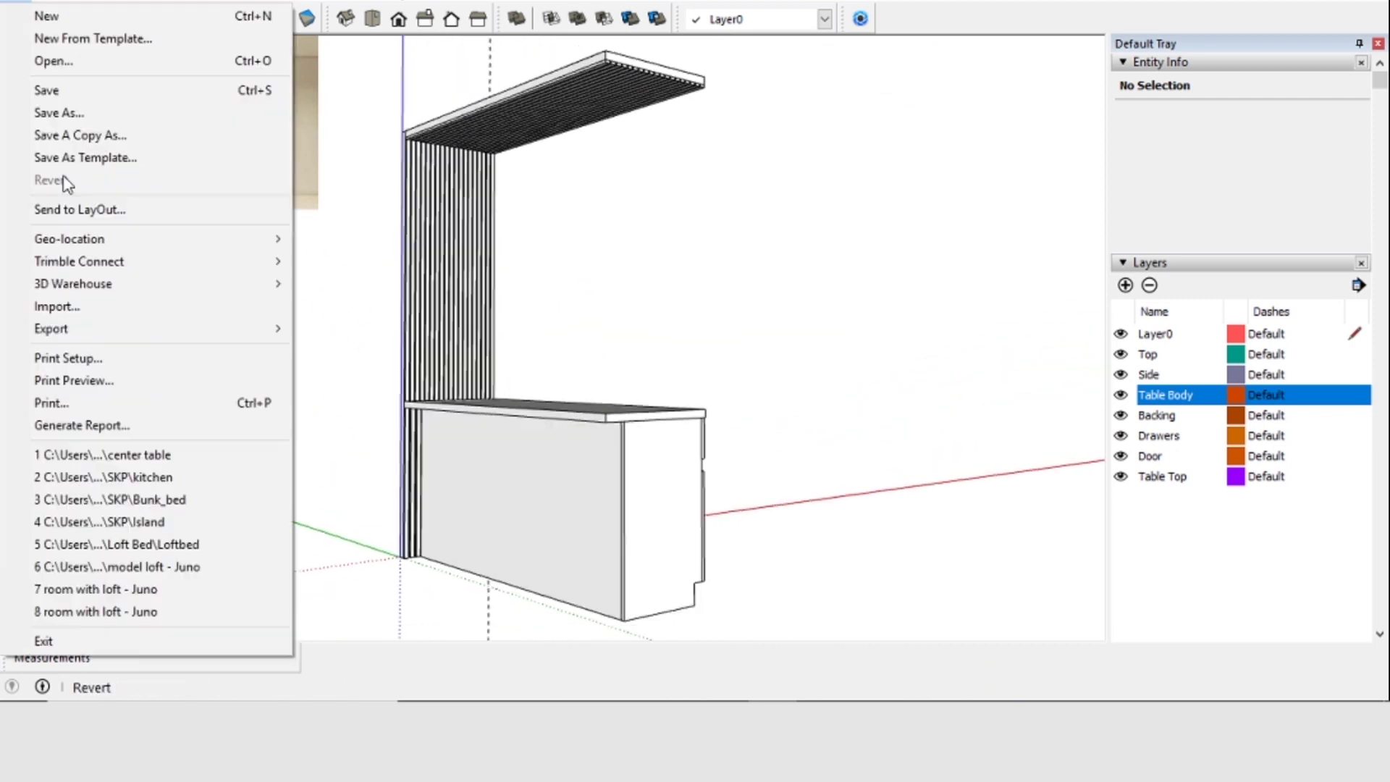
pyautogui.click(362, 350)
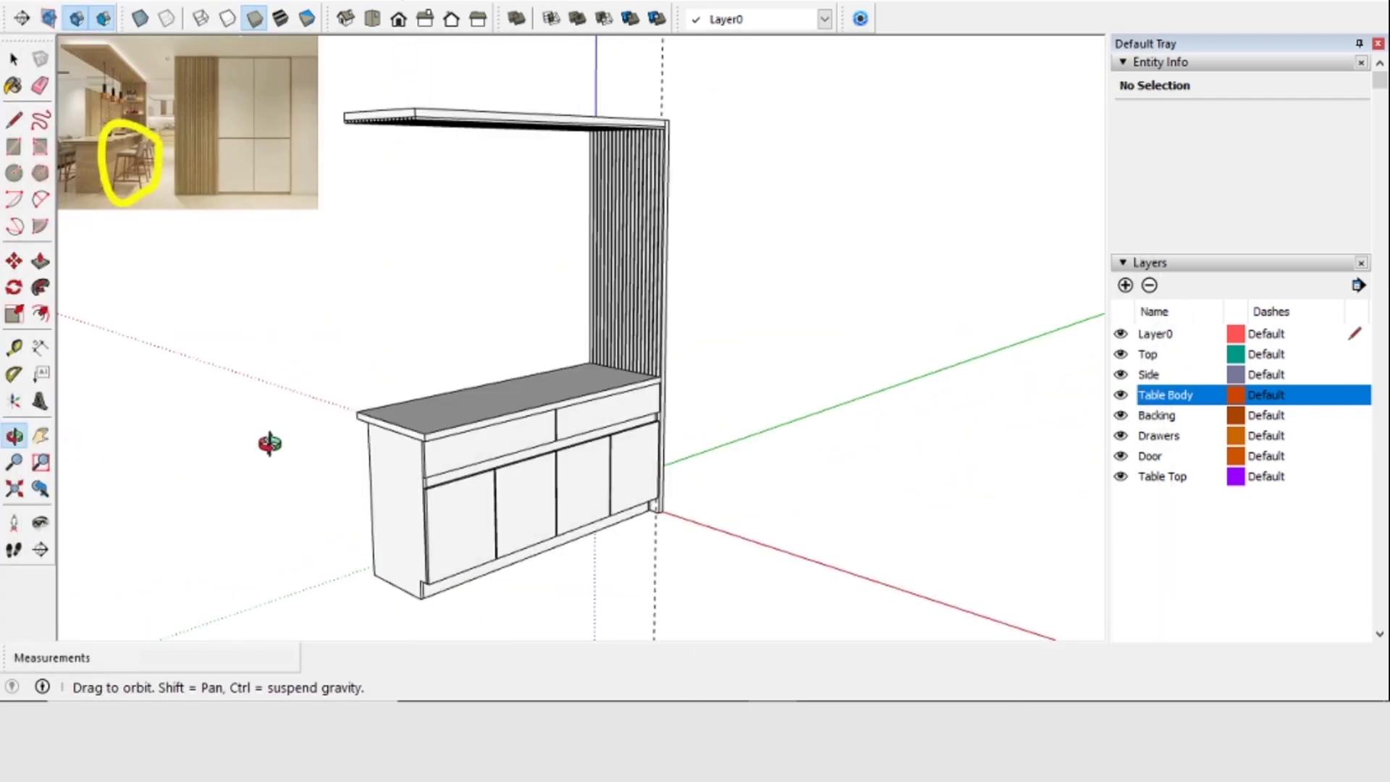
# Export the view showing the drawers and doors as a JPEG image named center tableB
pyautogui.click(389, 349)
pyautogui.click(244, 576)
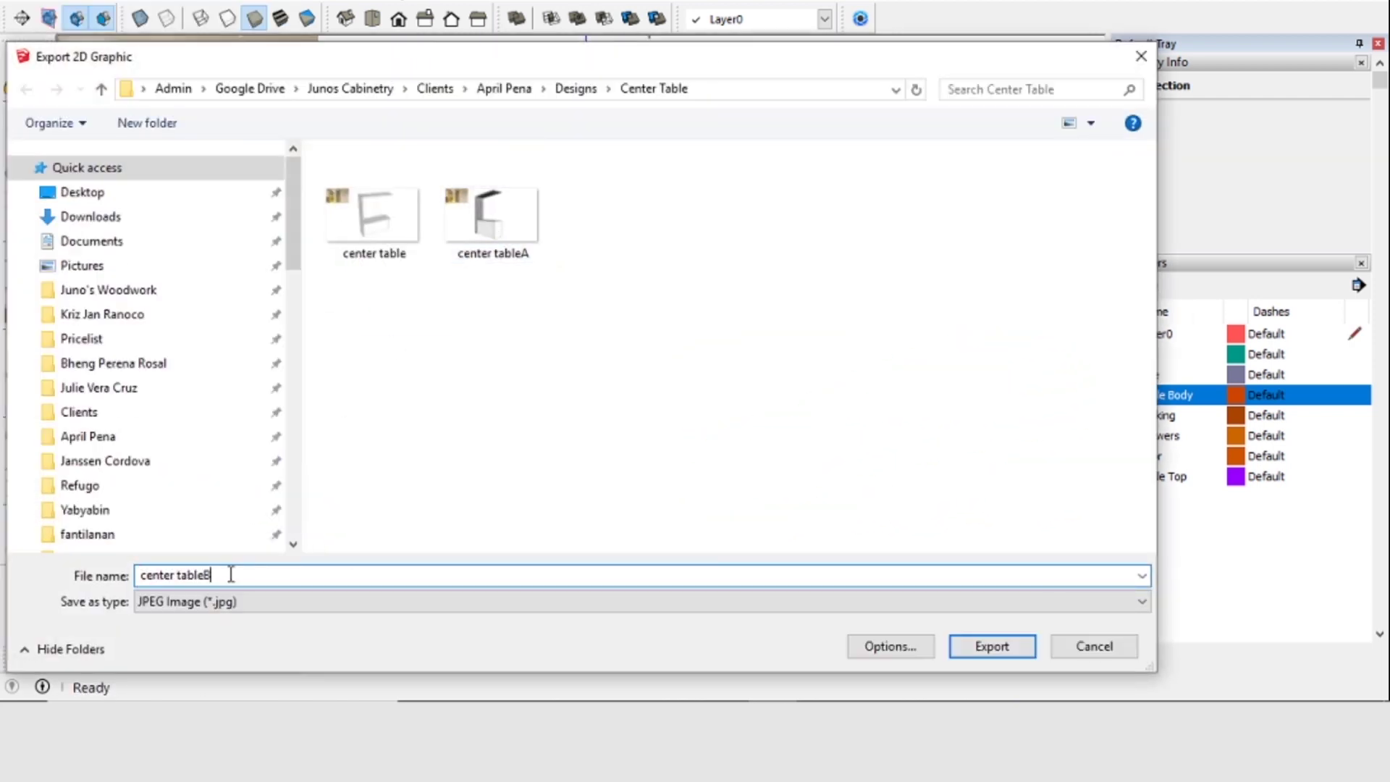